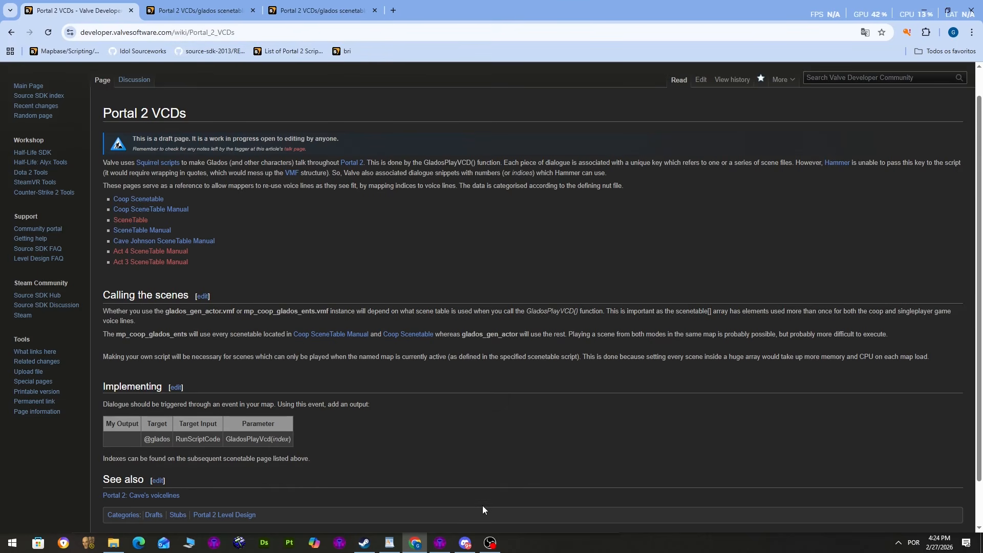
Switch to Hammer++ and place a generic_actor entity on the white tiled floor.
{"action": "key", "text": "alt+Tab"}
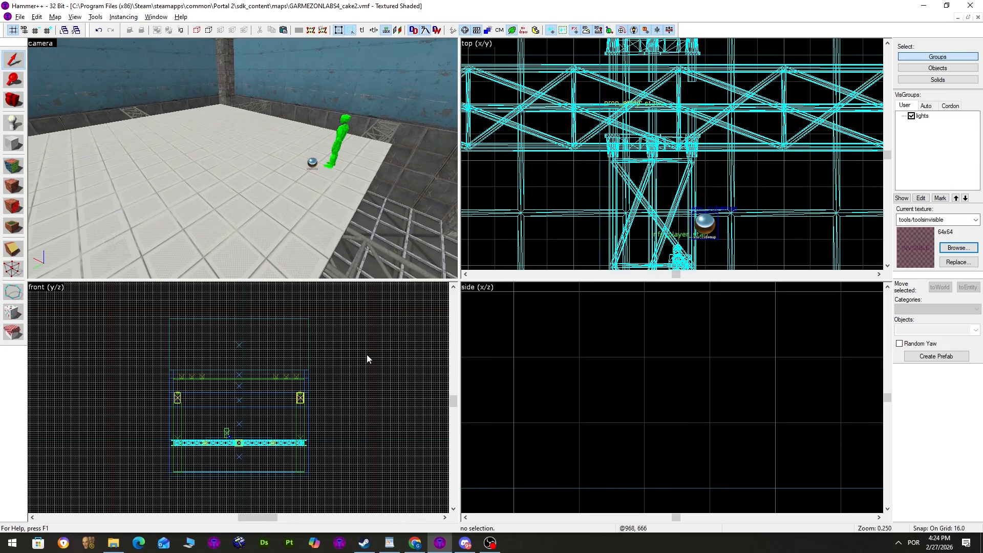
{"action": "left_click", "coordinate": [13, 123]}
{"action": "left_click", "coordinate": [948, 329]}
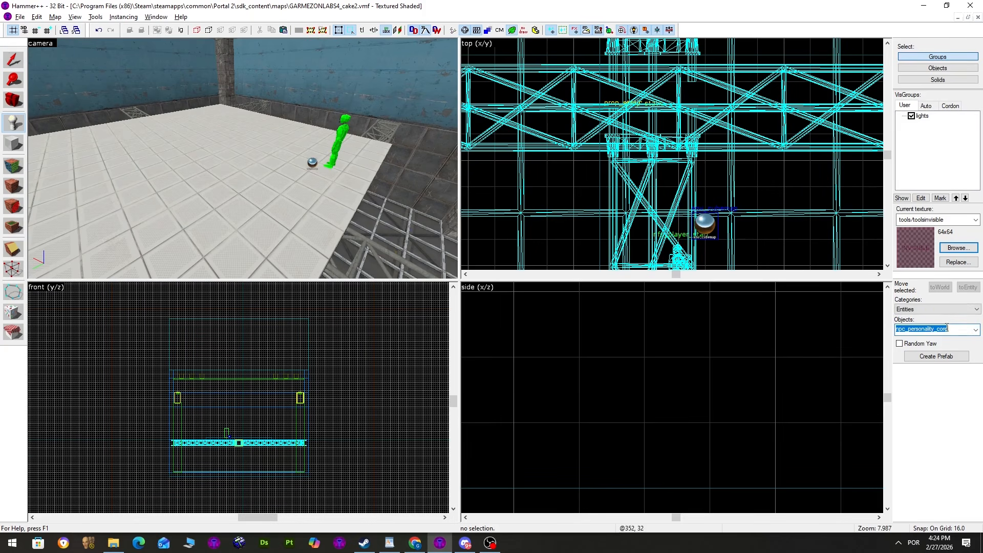
{"action": "type", "text": "generic_"}
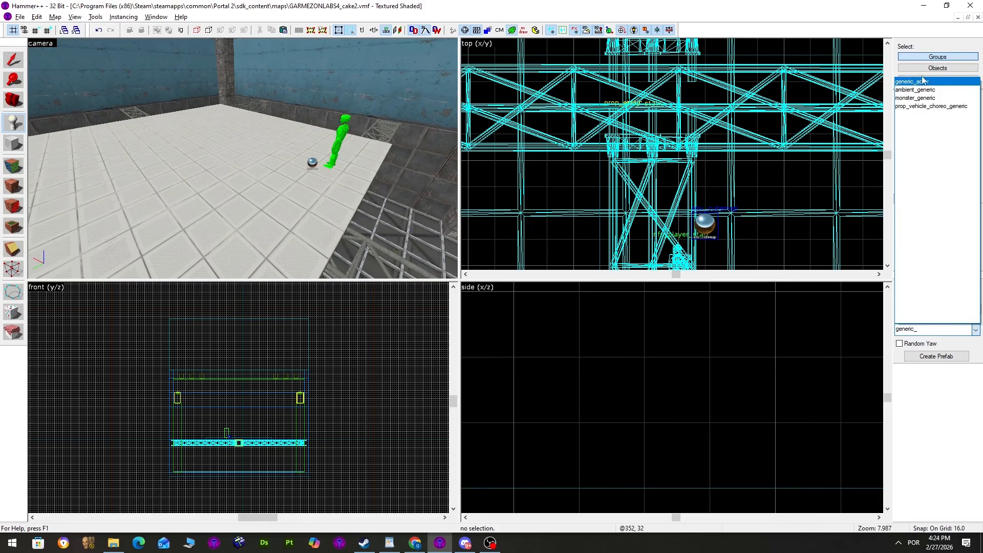
{"action": "left_click", "coordinate": [917, 82]}
{"action": "left_click", "coordinate": [202, 199]}
{"action": "key", "text": "w"}
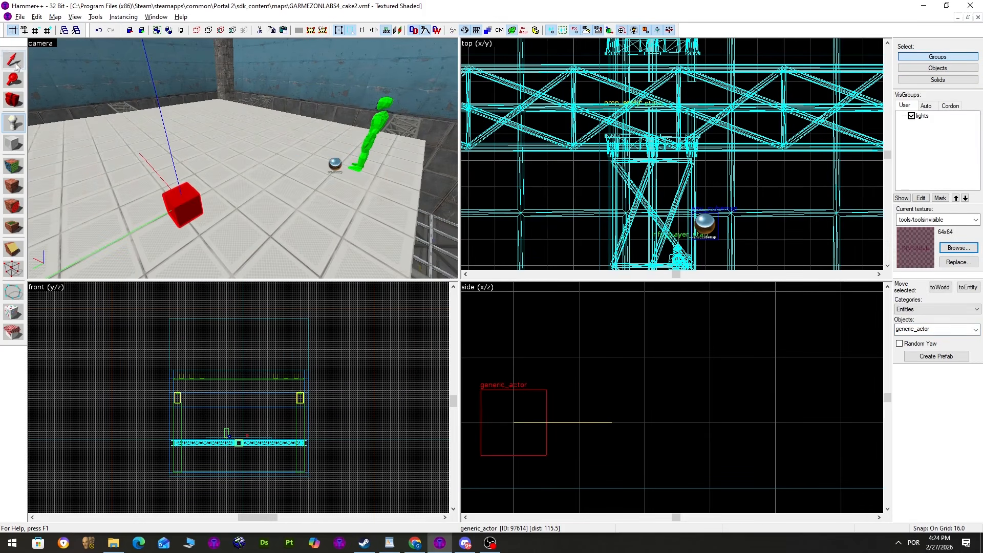
Set the generic_actor's World Model to models/props/metal_box.mdl.
{"action": "left_click", "coordinate": [14, 60]}
{"action": "double_click", "coordinate": [179, 204]}
{"action": "left_click", "coordinate": [452, 278]}
{"action": "left_click_drag", "start_coordinate": [528, 254], "coordinate": [528, 343]}
{"action": "left_click", "coordinate": [500, 336]}
{"action": "left_click", "coordinate": [508, 344]}
{"action": "left_click", "coordinate": [545, 241]}
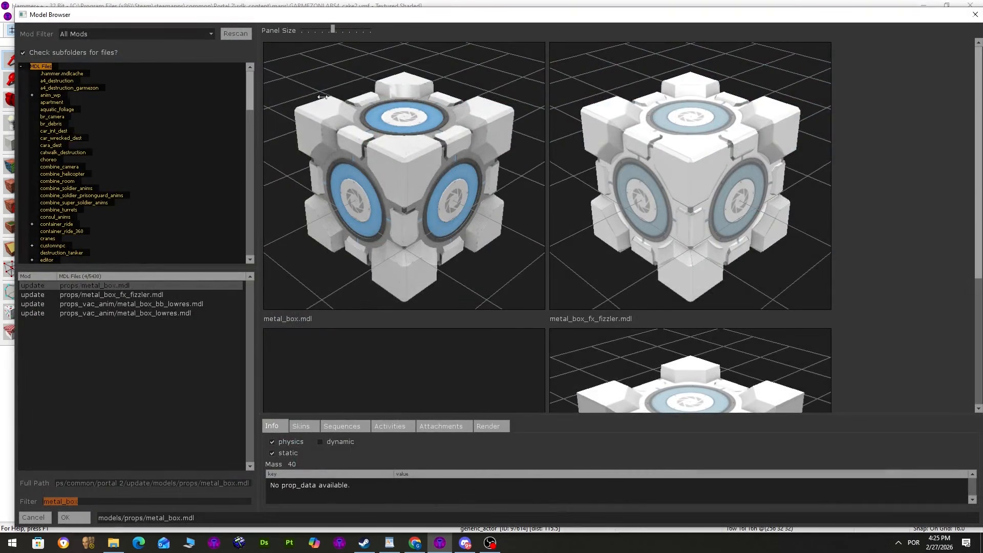
{"action": "double_click", "coordinate": [453, 198]}
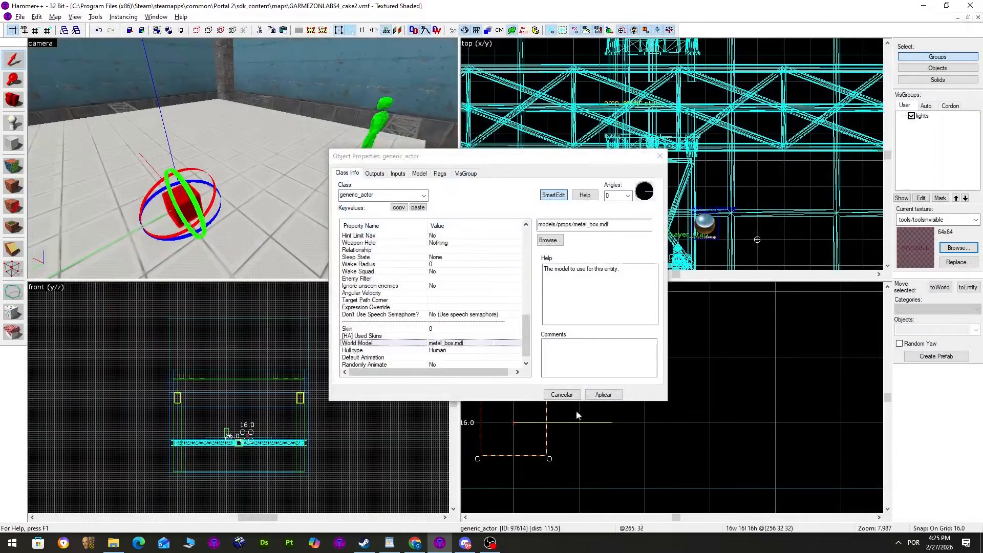
{"action": "scroll", "coordinate": [695, 420], "scroll_direction": "down", "scroll_amount": 1}
{"action": "middle_click_drag", "start_coordinate": [553, 402], "coordinate": [700, 400]}
{"action": "mouse_move", "coordinate": [699, 400]}
{"action": "left_mouse_down"}
{"action": "mouse_move", "coordinate": [694, 370]}
{"action": "mouse_move", "coordinate": [701, 399]}
{"action": "left_mouse_up"}
{"action": "scroll", "coordinate": [646, 167], "scroll_direction": "down", "scroll_amount": 9}
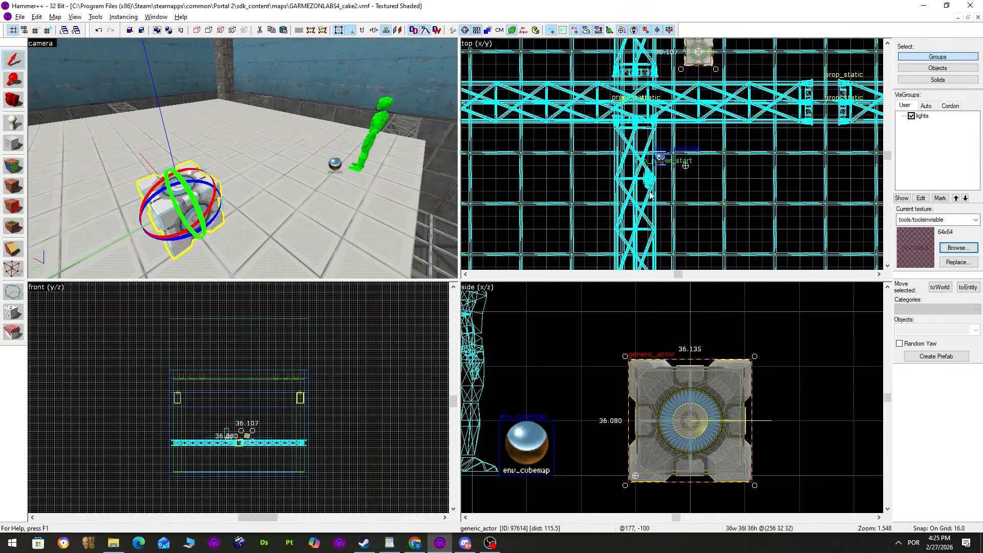
{"action": "scroll", "coordinate": [660, 127], "scroll_direction": "up", "scroll_amount": 8}
{"action": "scroll", "coordinate": [424, 200], "scroll_direction": "up", "scroll_amount": 3}
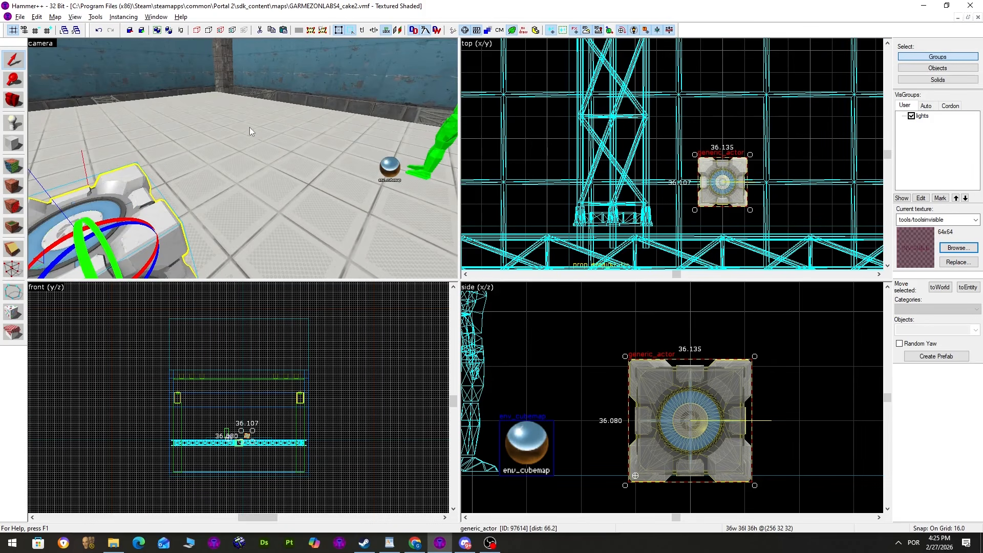
{"action": "scroll", "coordinate": [249, 123], "scroll_direction": "down", "scroll_amount": 4}
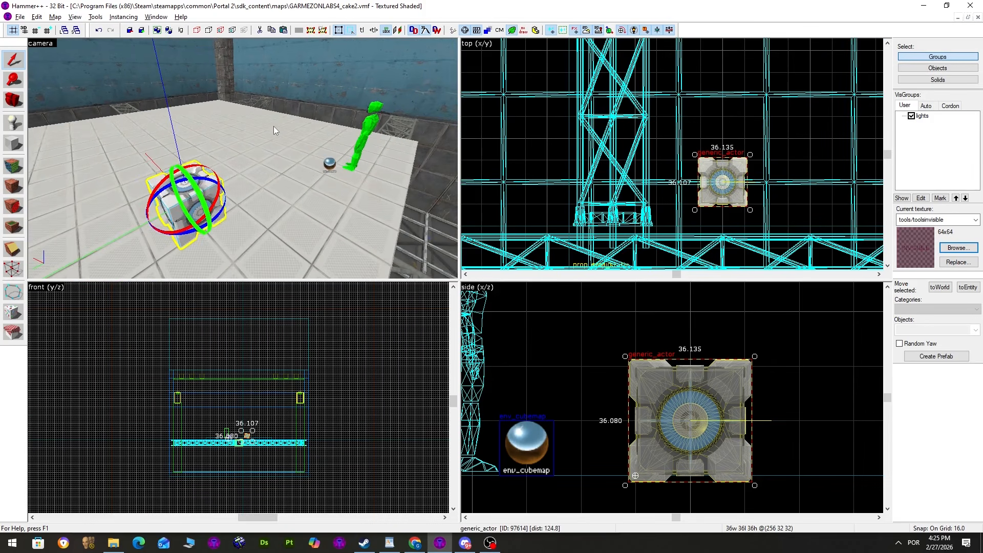
{"action": "scroll", "coordinate": [723, 148], "scroll_direction": "down", "scroll_amount": 5}
{"action": "scroll", "coordinate": [723, 149], "scroll_direction": "up", "scroll_amount": 4}
{"action": "scroll", "coordinate": [281, 192], "scroll_direction": "up", "scroll_amount": 1}
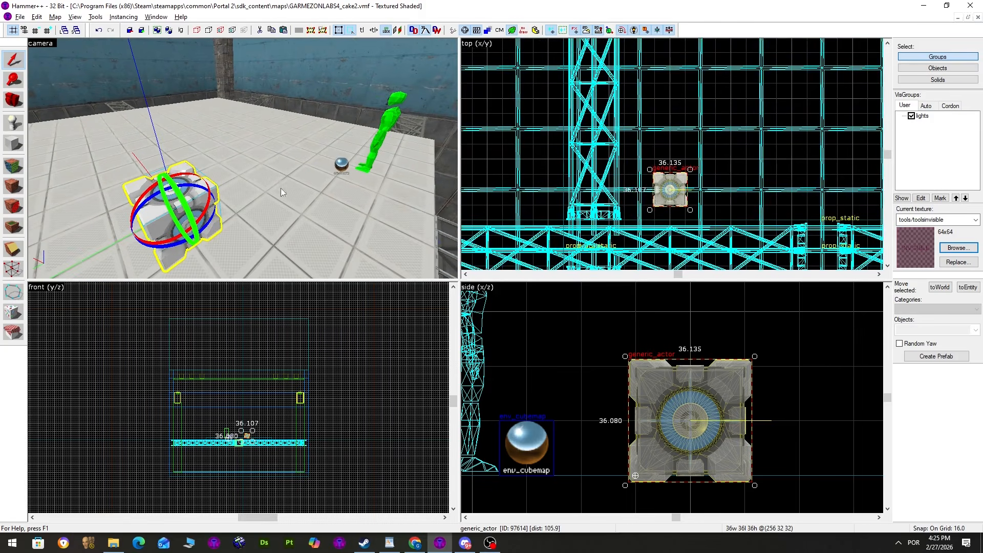
Place a logic_choreographed_scene entity on the floor between the cube and the env_cubemap.
{"action": "left_click", "coordinate": [14, 123]}
{"action": "double_click", "coordinate": [911, 329]}
{"action": "type", "text": "logic_c"}
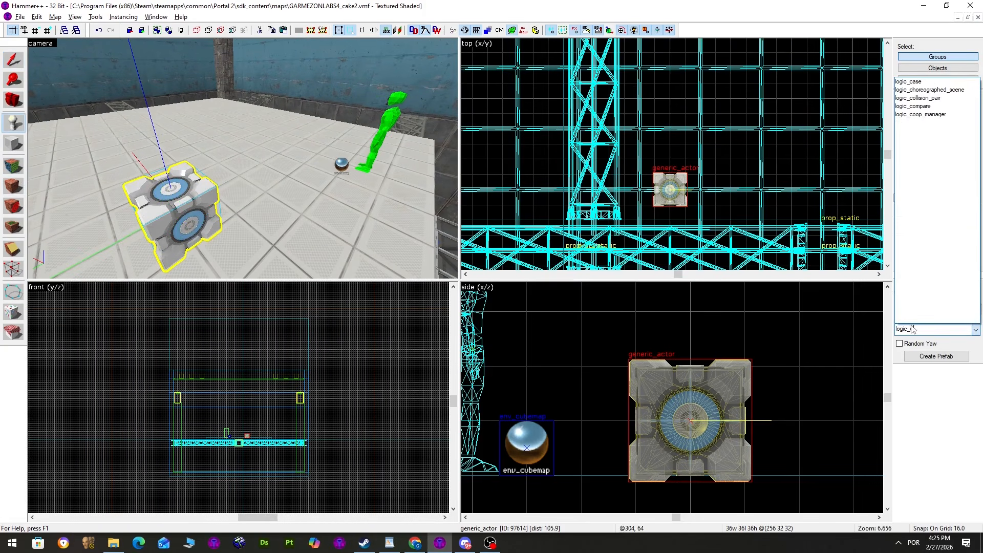
{"action": "left_click", "coordinate": [922, 89]}
{"action": "left_click", "coordinate": [287, 155]}
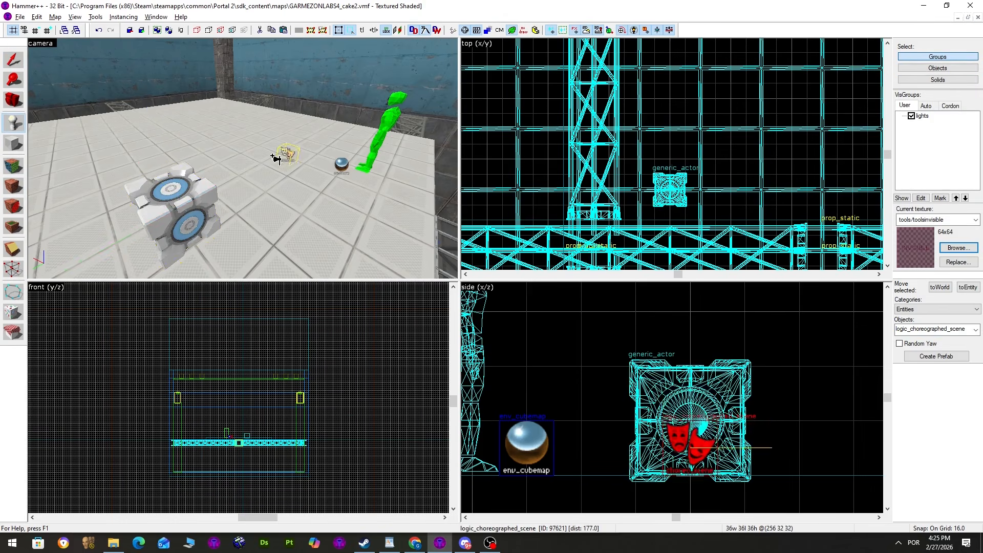
Name the logic_choreographed_scene entity "scene".
{"action": "key", "text": "w"}
{"action": "left_click", "coordinate": [13, 60]}
{"action": "double_click", "coordinate": [298, 140]}
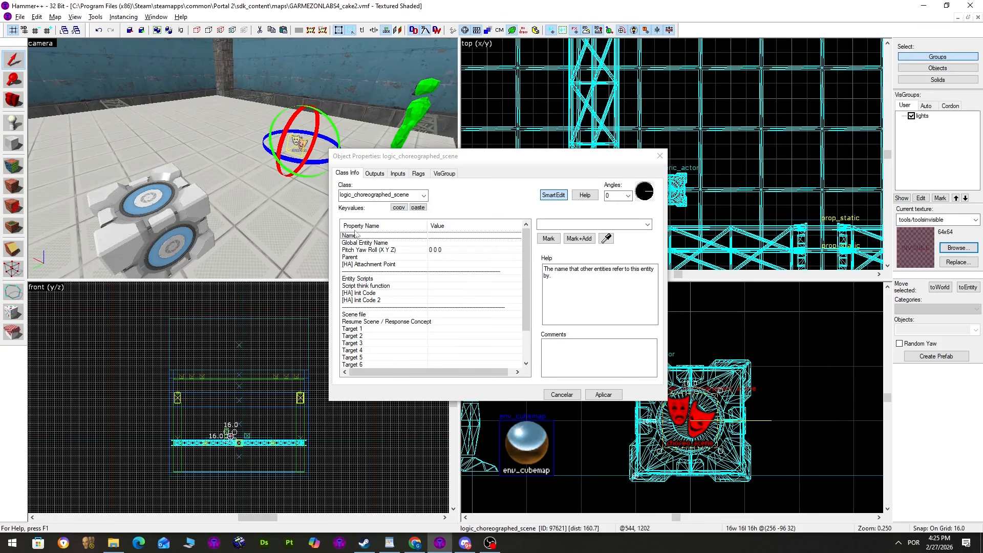
{"action": "left_click", "coordinate": [556, 223]}
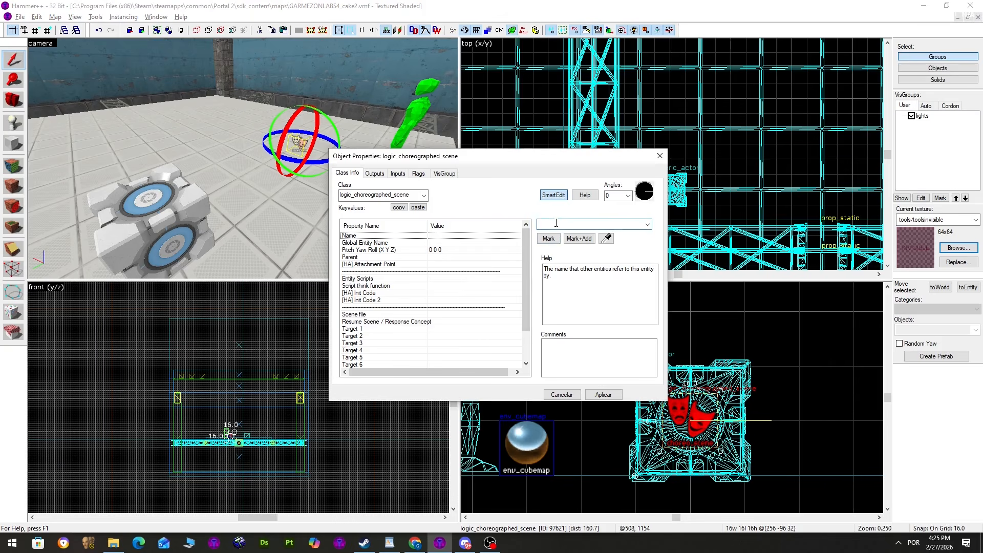
{"action": "type", "text": "scene"}
{"action": "key", "text": "Return"}
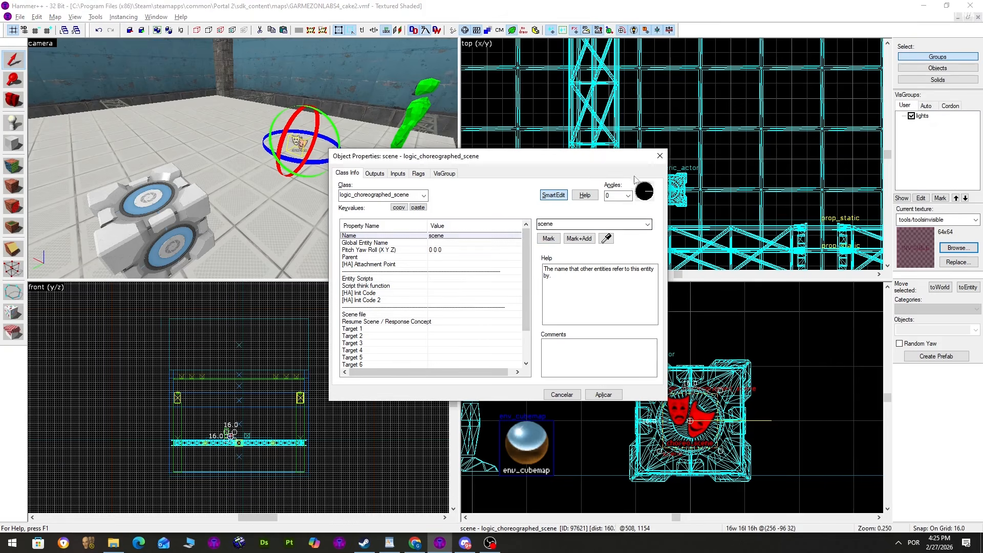
{"action": "left_click", "coordinate": [658, 156]}
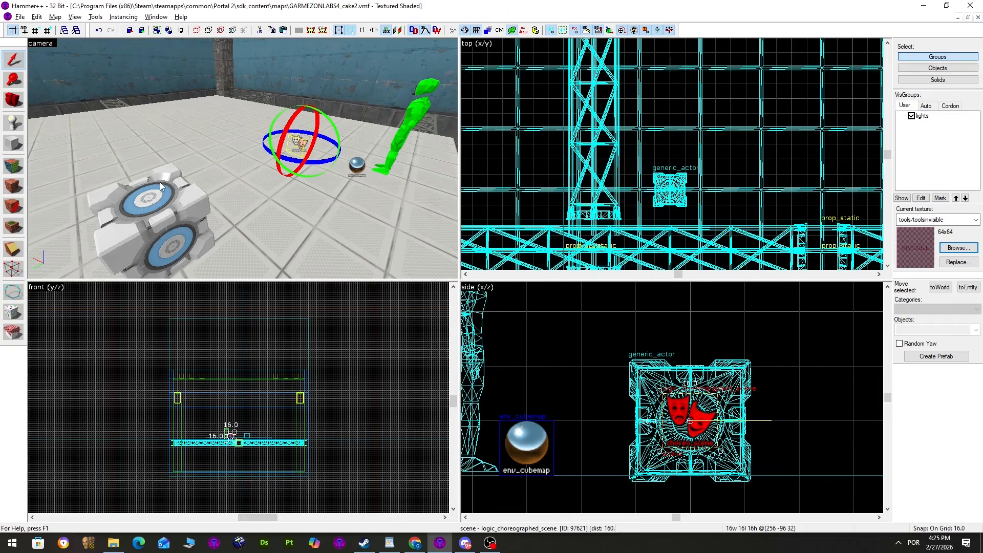
{"action": "double_click", "coordinate": [160, 186]}
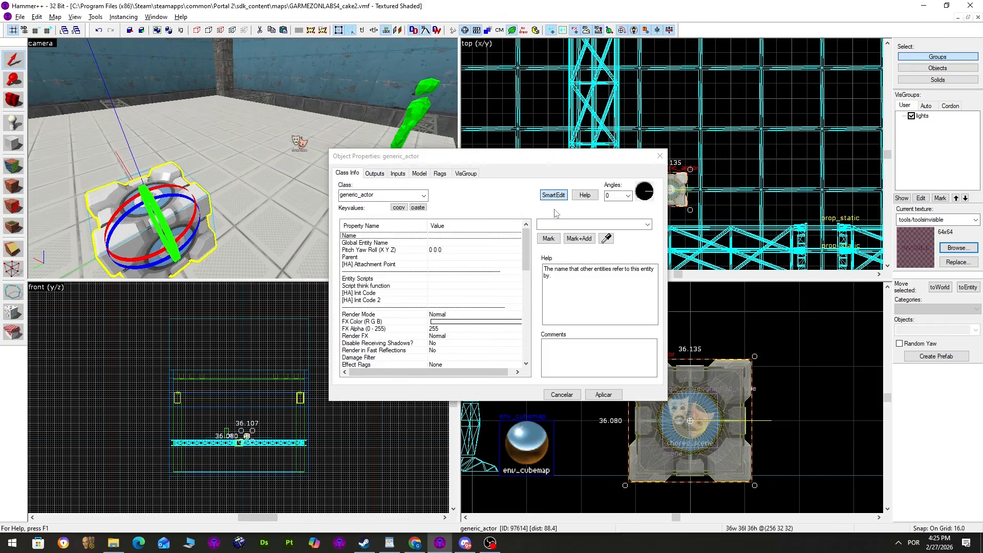
{"action": "left_click", "coordinate": [560, 226]}
{"action": "type", "text": "@glados"}
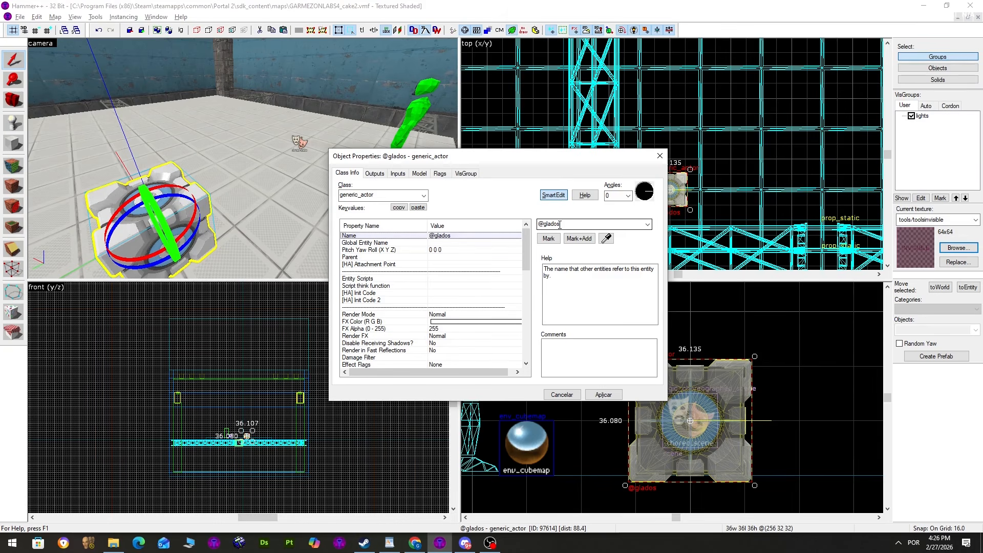
{"action": "left_click", "coordinate": [660, 156]}
Open the choreographed scene's properties and browse the announcer .vcd files available for its Scene file.
{"action": "scroll", "coordinate": [287, 121], "scroll_direction": "up", "scroll_amount": 3}
{"action": "left_click", "coordinate": [281, 134]}
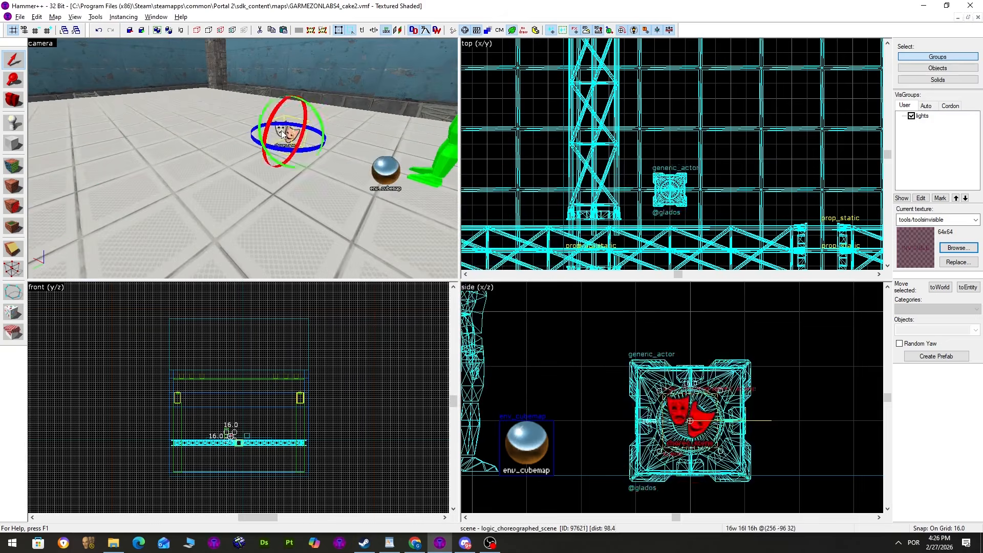
{"action": "double_click", "coordinate": [282, 134]}
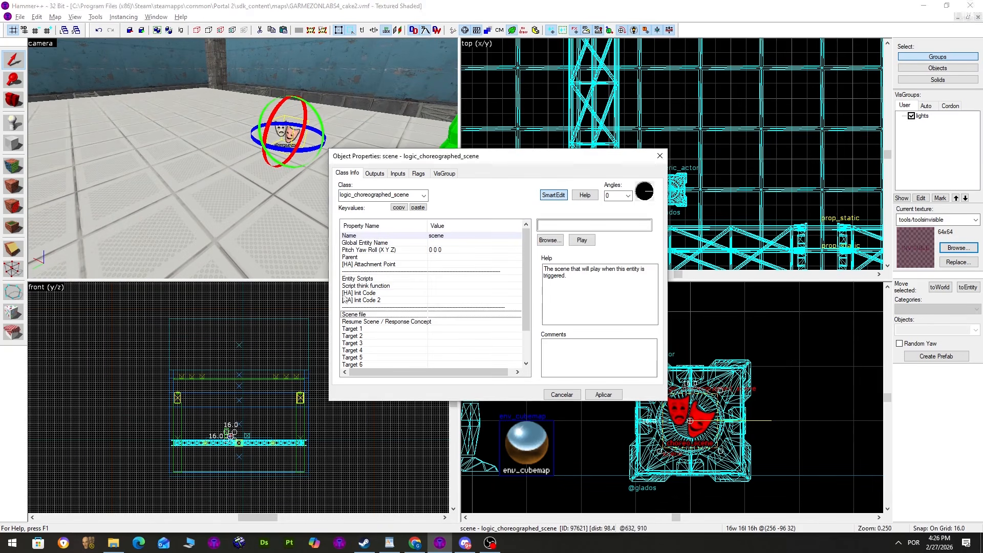
{"action": "left_click", "coordinate": [550, 240]}
{"action": "left_click_drag", "start_coordinate": [597, 168], "coordinate": [598, 207]}
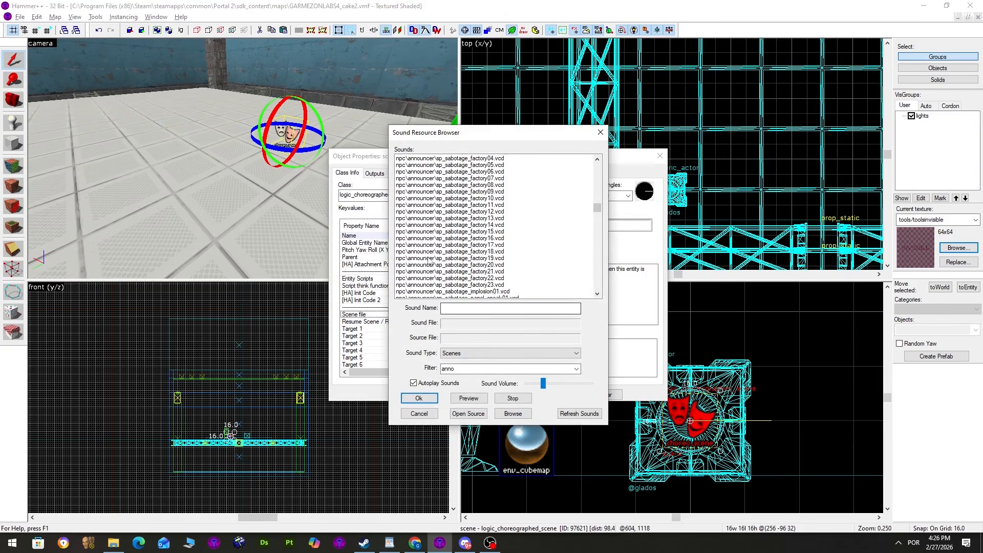
{"action": "scroll", "coordinate": [430, 261], "scroll_direction": "down", "scroll_amount": 5}
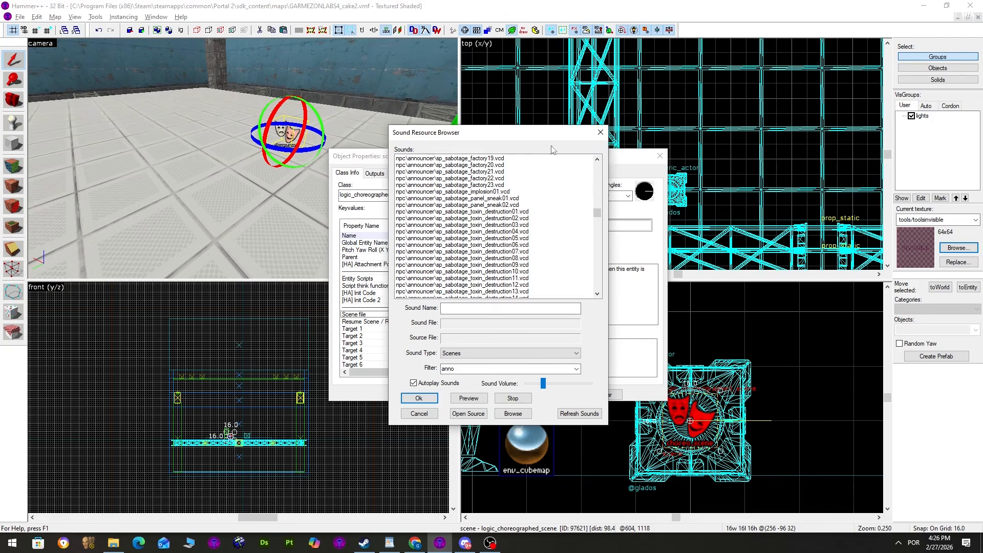
{"action": "left_click", "coordinate": [492, 191]}
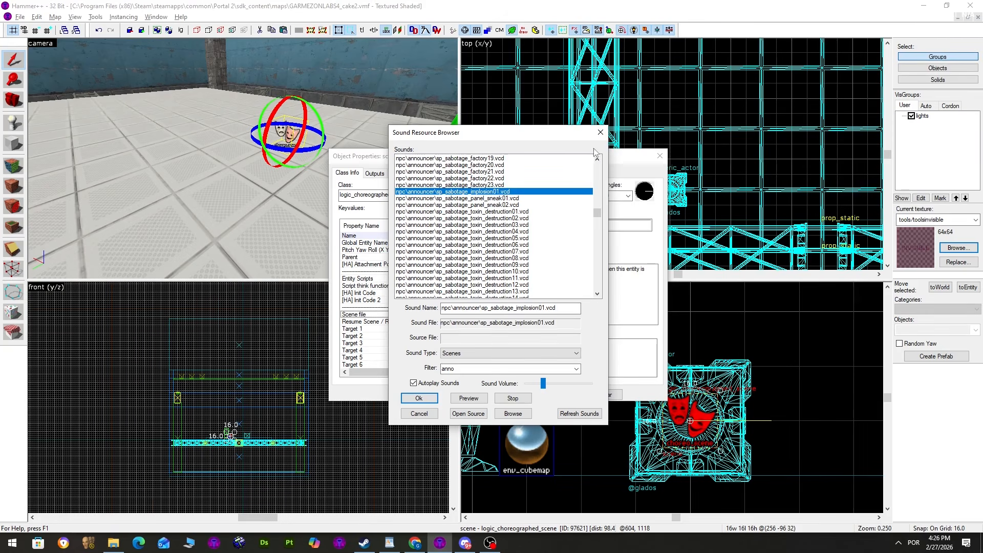
{"action": "left_click", "coordinate": [601, 132]}
Open glados_scenetable_include.nut from the choreo folder in Visual Studio Code and examine the first entry's caption and vcd path.
{"action": "left_click", "coordinate": [113, 543]}
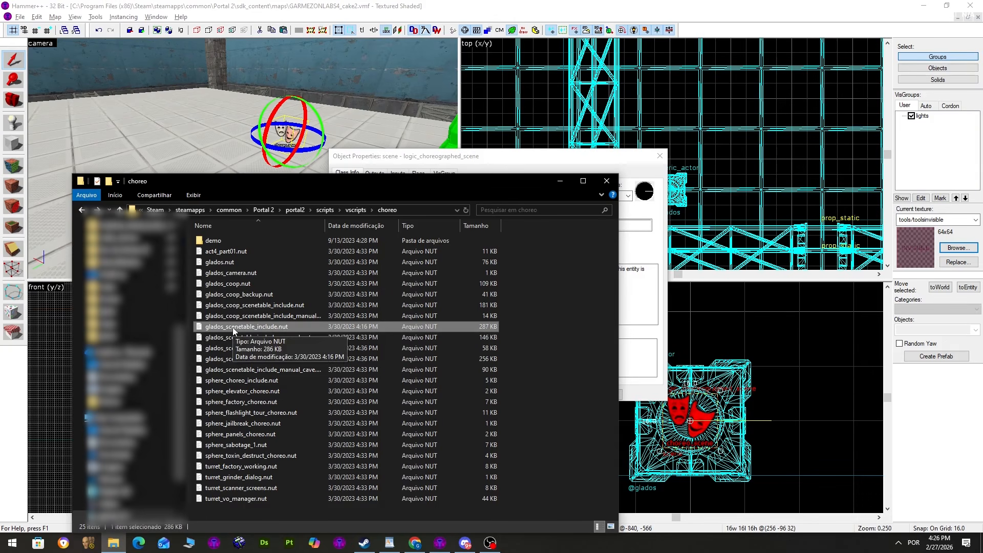
{"action": "key", "text": "Return"}
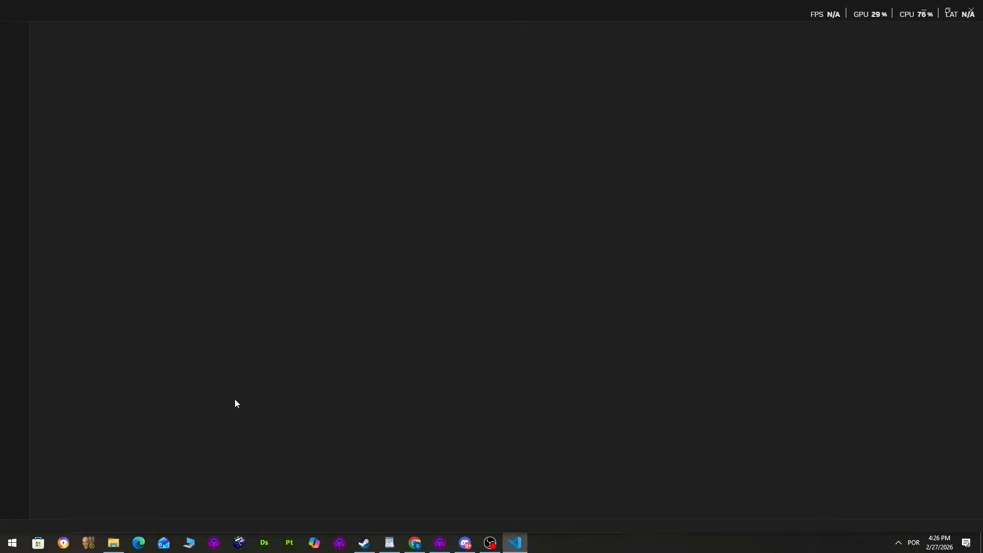
{"action": "left_click_drag", "start_coordinate": [119, 145], "coordinate": [233, 155]}
{"action": "left_click_drag", "start_coordinate": [115, 144], "coordinate": [850, 146]}
{"action": "left_click", "coordinate": [666, 213]}
{"action": "left_click_drag", "start_coordinate": [477, 158], "coordinate": [115, 144]}
{"action": "left_click", "coordinate": [328, 167]}
{"action": "left_click_drag", "start_coordinate": [442, 156], "coordinate": [581, 157]}
{"action": "left_click", "coordinate": [582, 158]}
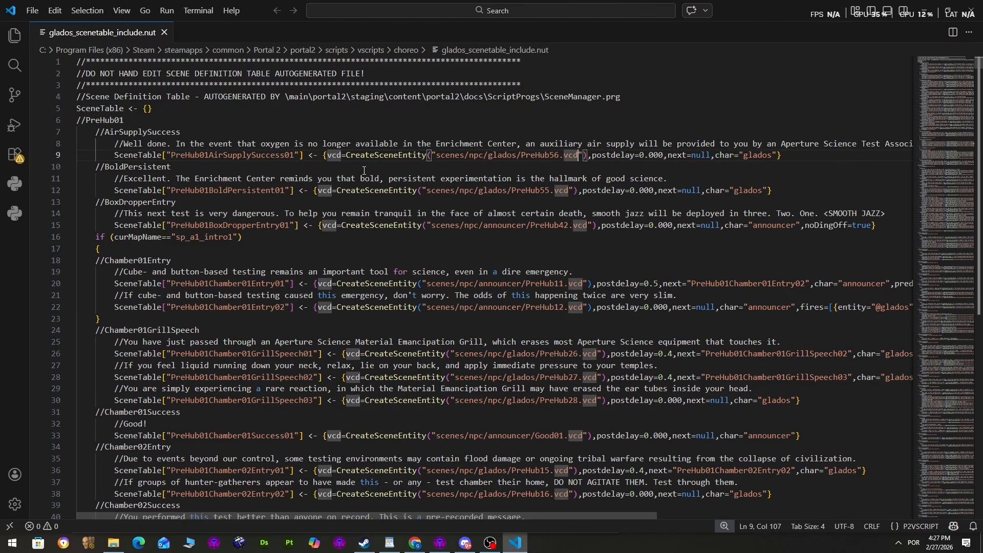
Search the scene table for "deer" and copy the path scenes/npc/glados/jailbreakfaketest05.vcd.
{"action": "key", "text": "ctrl+f"}
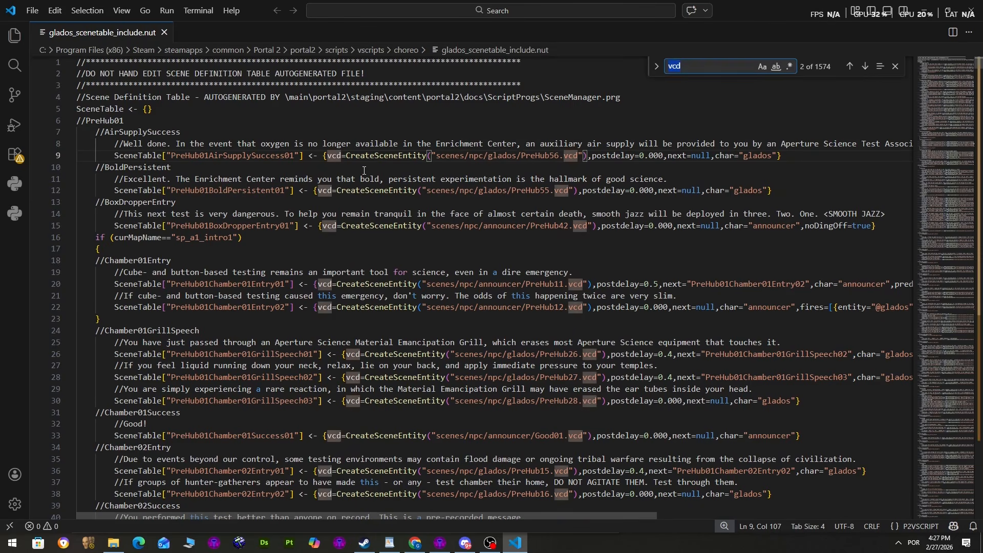
{"action": "type", "text": "deer"}
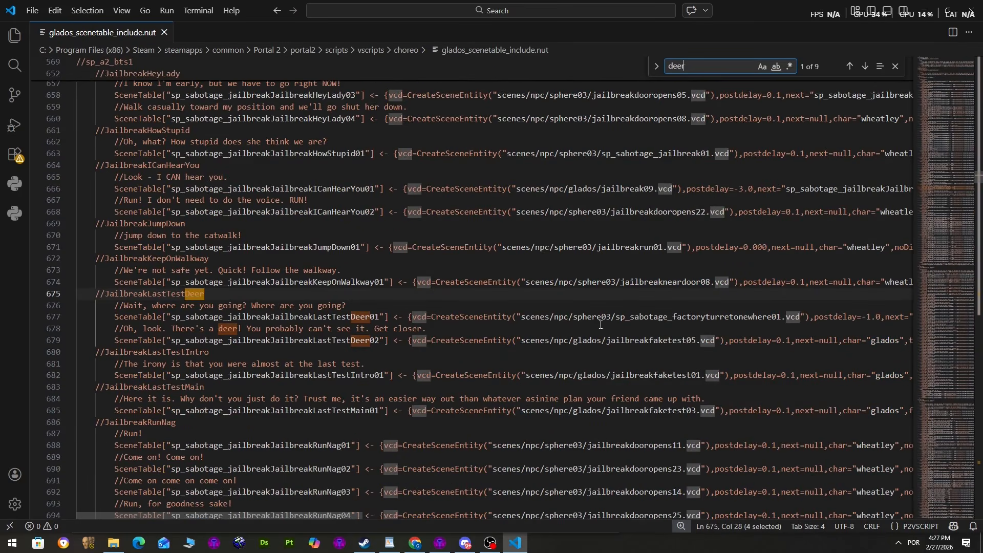
{"action": "left_click_drag", "start_coordinate": [522, 340], "coordinate": [716, 340]}
{"action": "key", "text": "ctrl+c"}
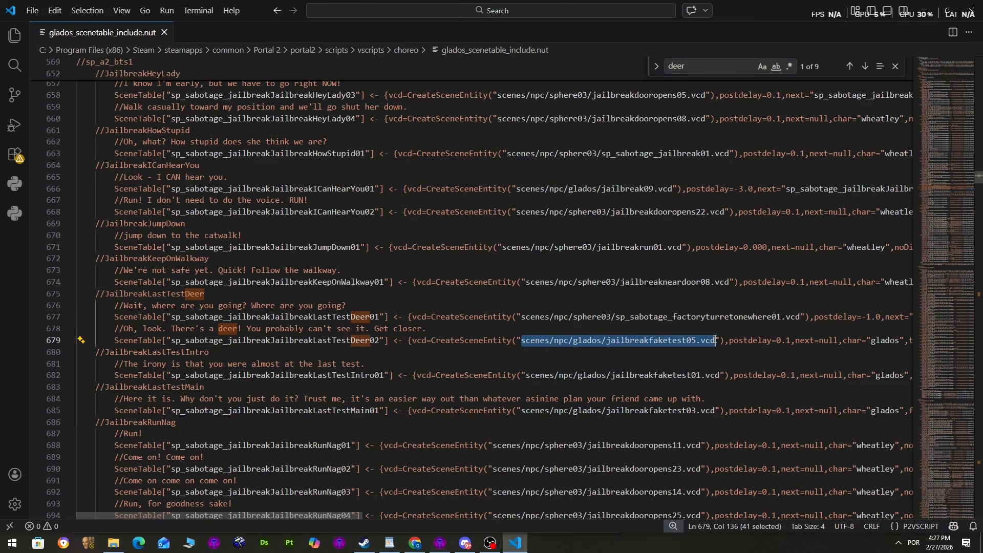
Back in Hammer++, set the choreographed scene's Scene file to scenes/npc/glados/jailbreakfaketest05.vcd and apply it.
{"action": "left_click", "coordinate": [440, 543]}
{"action": "left_click", "coordinate": [594, 225]}
{"action": "key", "text": "ctrl+v"}
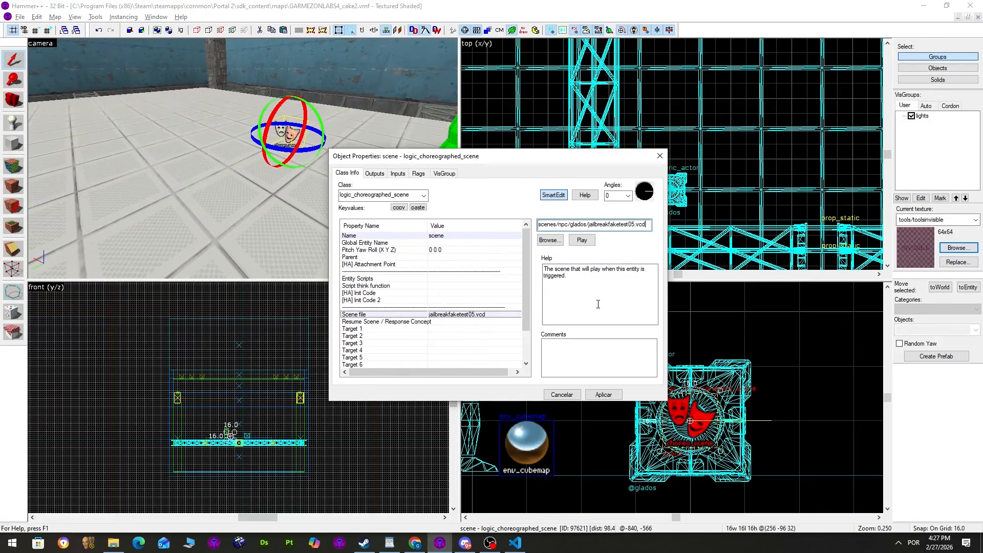
{"action": "left_click", "coordinate": [604, 395]}
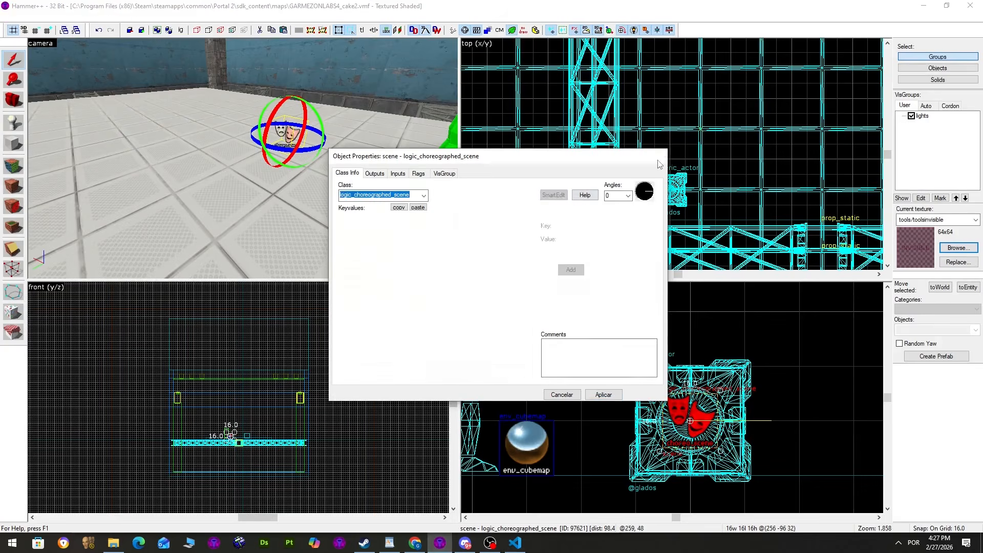
Place a prop_button on the floor and move it beside the logic_choreographed_scene entity.
{"action": "left_click", "coordinate": [14, 123]}
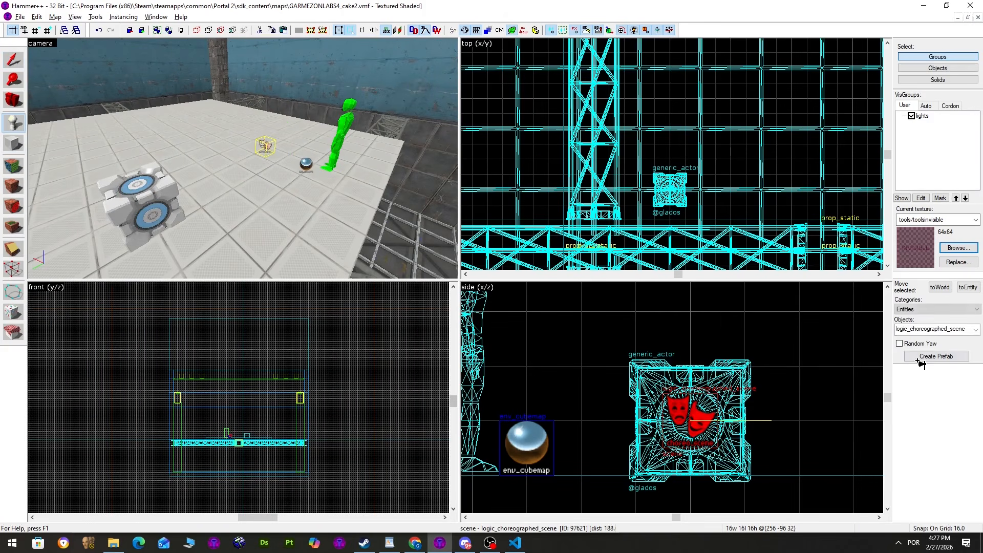
{"action": "left_click", "coordinate": [930, 328]}
{"action": "type", "text": "butt"}
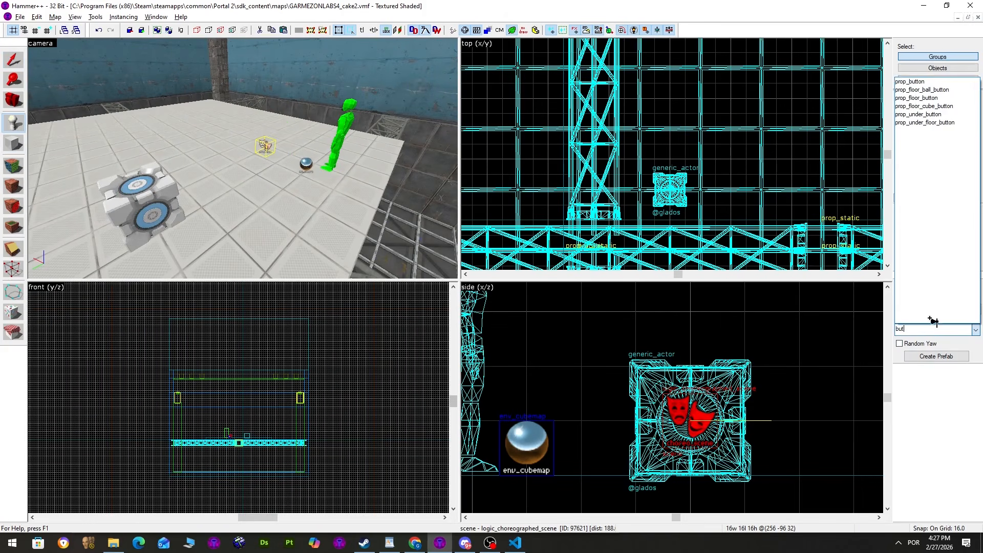
{"action": "left_click", "coordinate": [299, 203]}
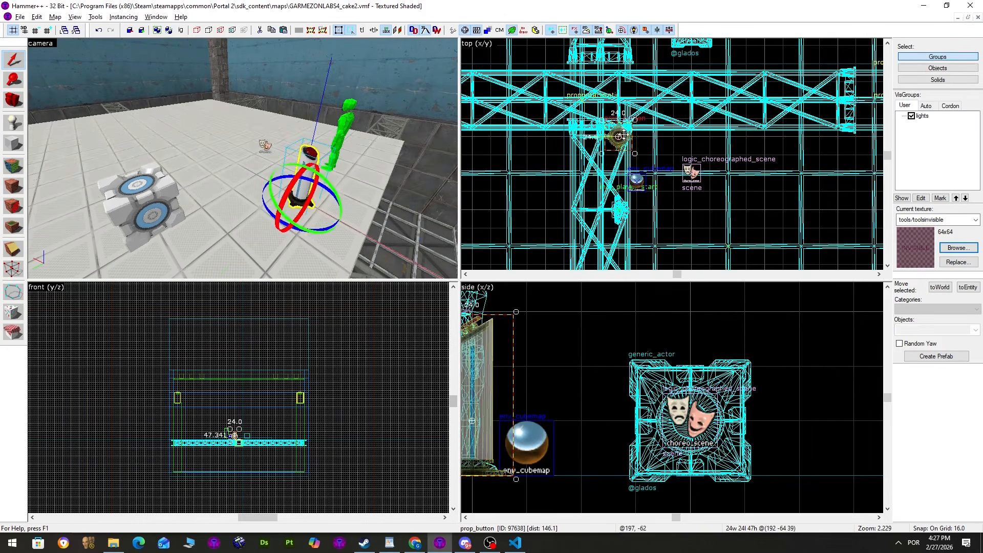
{"action": "left_click_drag", "start_coordinate": [633, 130], "coordinate": [724, 185]}
{"action": "key", "text": "z"}
{"action": "key", "text": "w"}
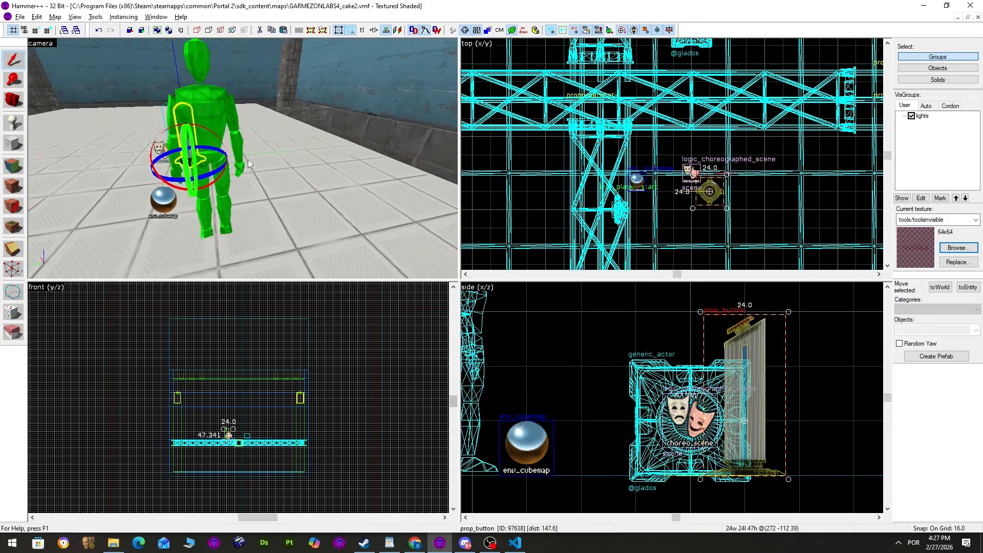
Move the prop_button farther from the logic_choreographed_scene entity so the two stand clearly apart on the floor.
{"action": "key", "text": "z"}
{"action": "left_click_drag", "start_coordinate": [702, 189], "coordinate": [697, 204]}
{"action": "key", "text": "z"}
{"action": "key", "text": "w"}
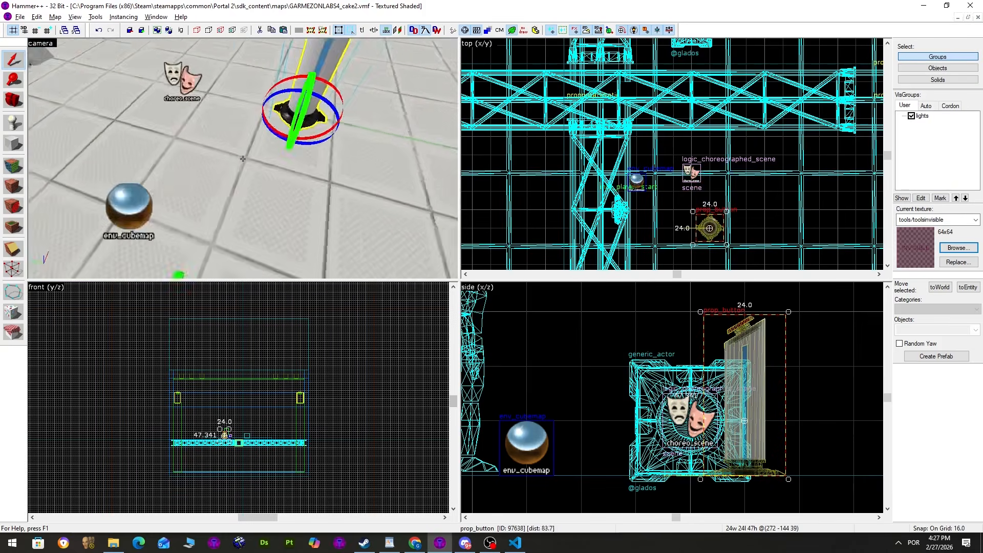
{"action": "key", "text": "s"}
{"action": "key", "text": "z"}
Add an OnPressed output to the prop_button that sends Start to the entity named scene, and apply it.
{"action": "double_click", "coordinate": [276, 122]}
{"action": "left_click", "coordinate": [374, 175]}
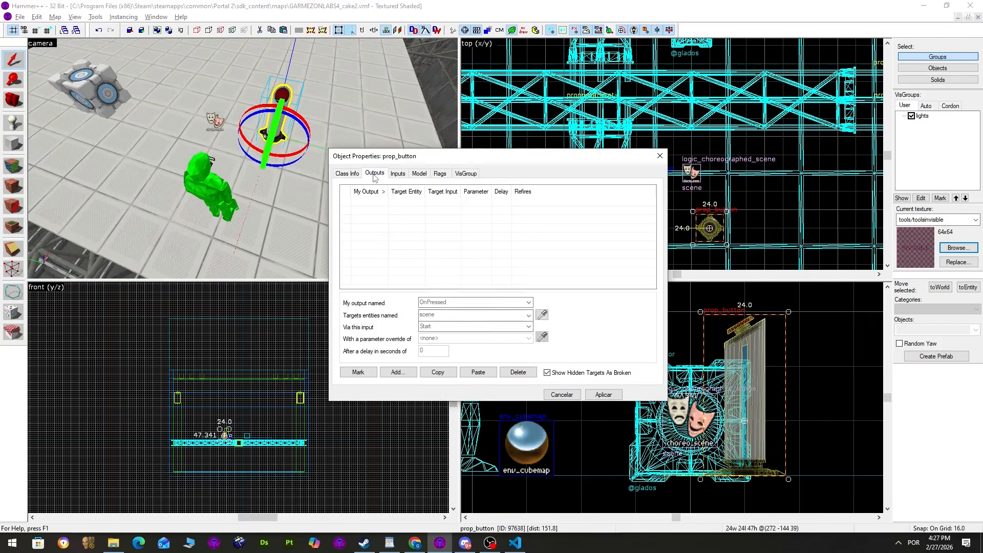
{"action": "left_click", "coordinate": [398, 372]}
{"action": "left_click", "coordinate": [528, 303]}
{"action": "left_click", "coordinate": [505, 332]}
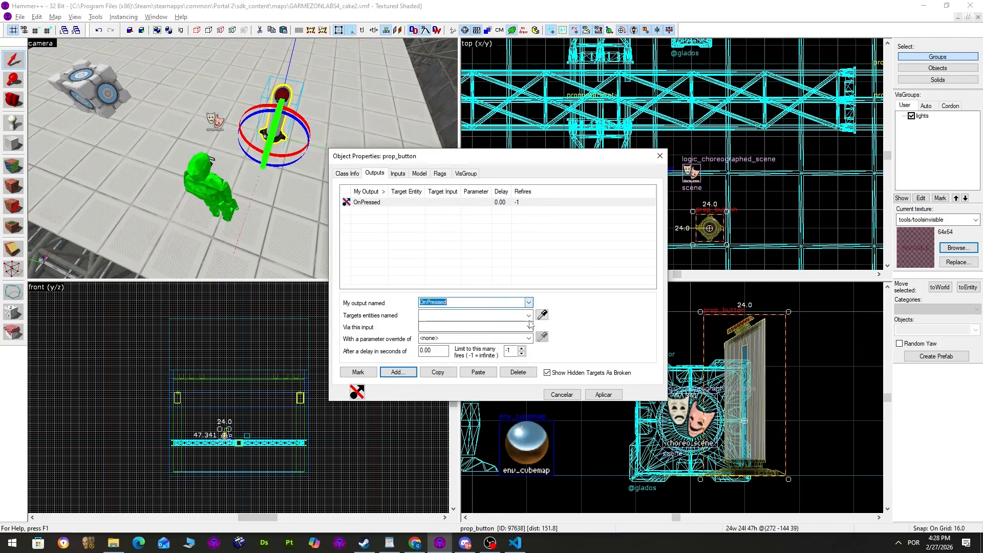
{"action": "left_click", "coordinate": [542, 315]}
{"action": "left_click", "coordinate": [218, 125]}
{"action": "left_click", "coordinate": [459, 326]}
{"action": "scroll", "coordinate": [460, 326], "scroll_direction": "down", "scroll_amount": 1}
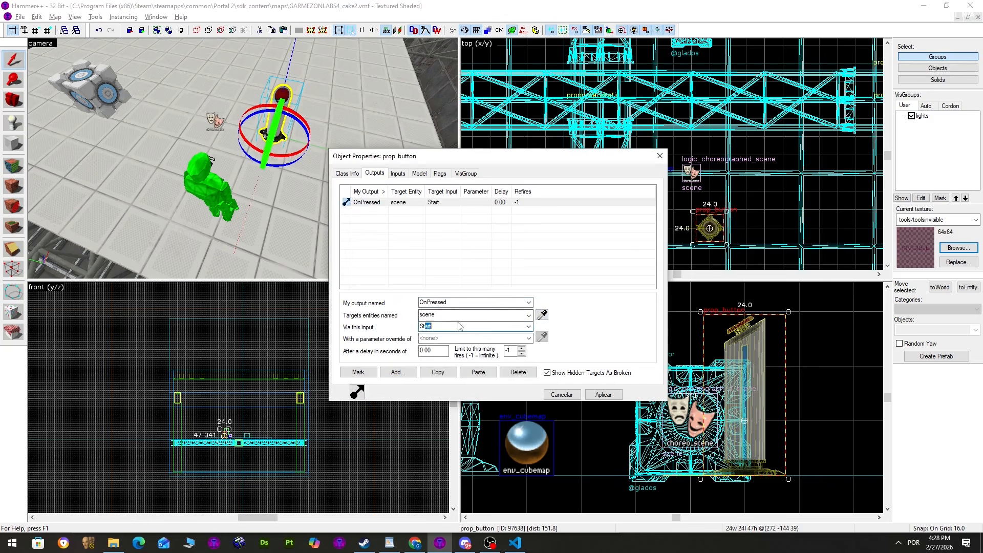
{"action": "left_click", "coordinate": [603, 398]}
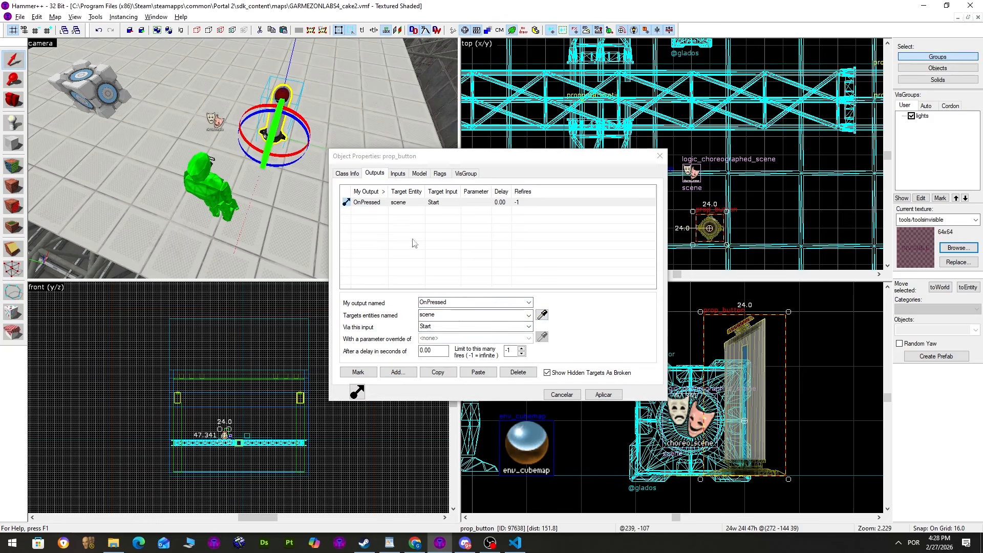
{"action": "left_click", "coordinate": [659, 157]}
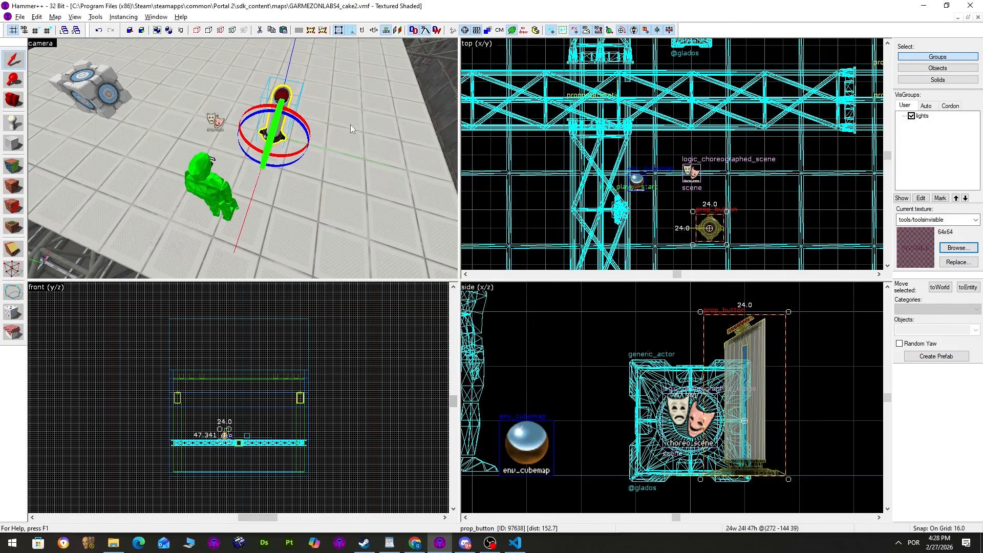
Compile and run the map, and activate the button in the game to test the GLaDOS line.
{"action": "key", "text": "F9"}
{"action": "key", "text": "Return"}
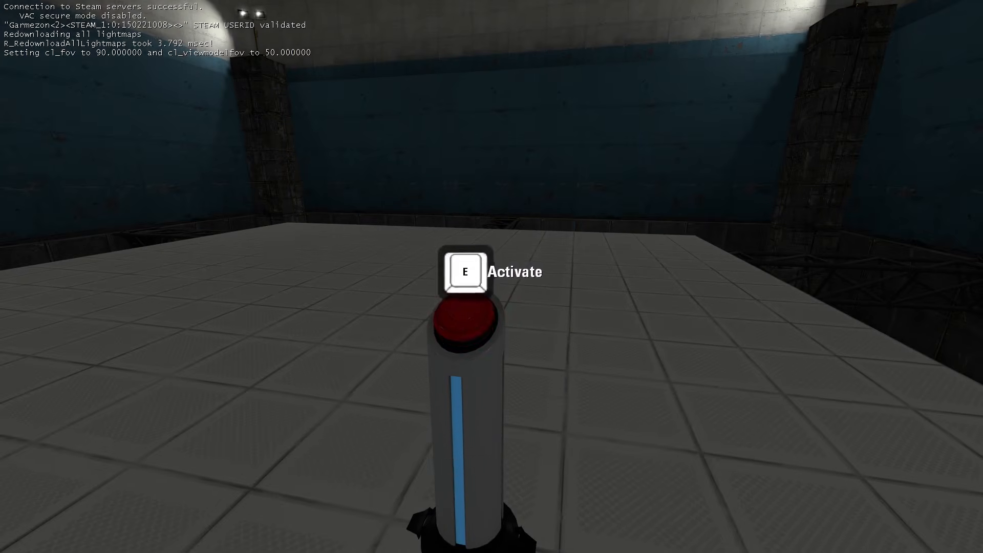
{"action": "key", "text": "e"}
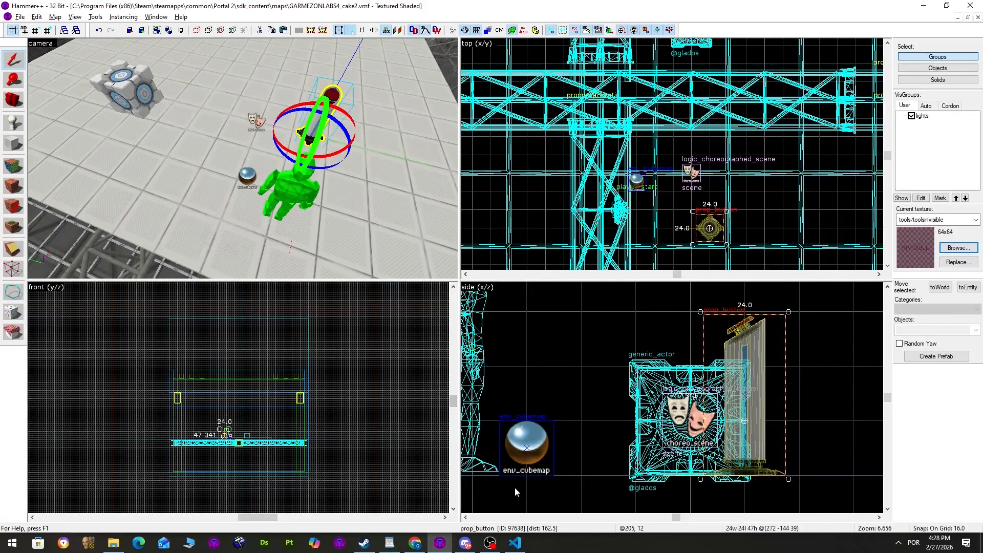
Switch to Visual Studio Code and examine the captions and vcd paths around the JailbreakLastTestDeer entries.
{"action": "left_click", "coordinate": [524, 546]}
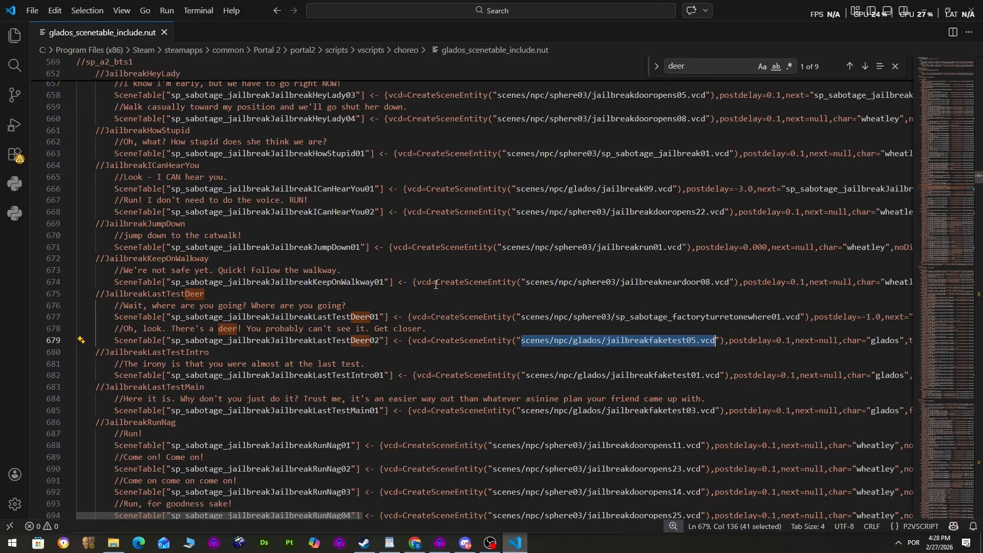
{"action": "left_click", "coordinate": [515, 262]}
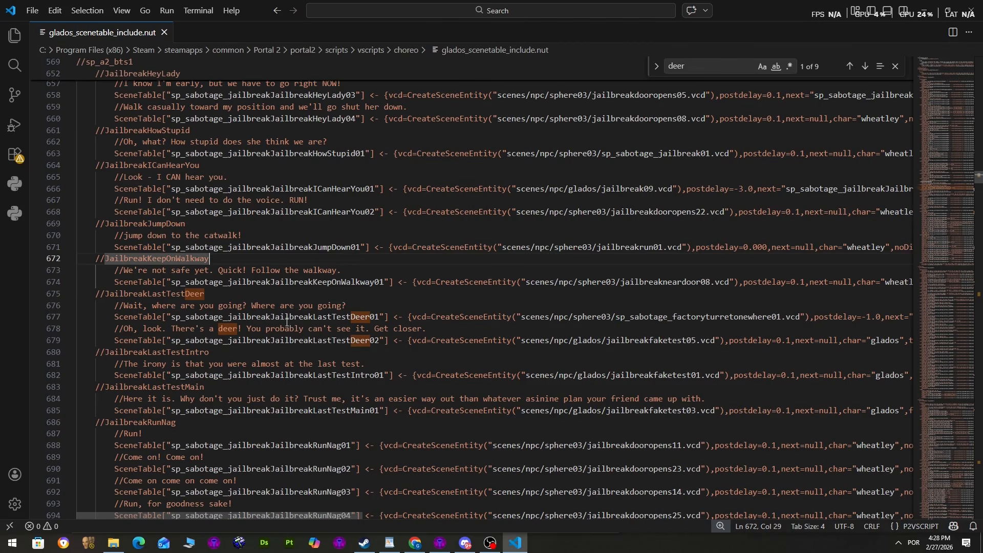
{"action": "left_click_drag", "start_coordinate": [624, 246], "coordinate": [245, 237]}
{"action": "left_click", "coordinate": [320, 247]}
{"action": "left_click", "coordinate": [653, 264]}
Search the scene table for "announcer" and close the search once the sp_a2_bts4 entries are reached.
{"action": "key", "text": "ctrl+f"}
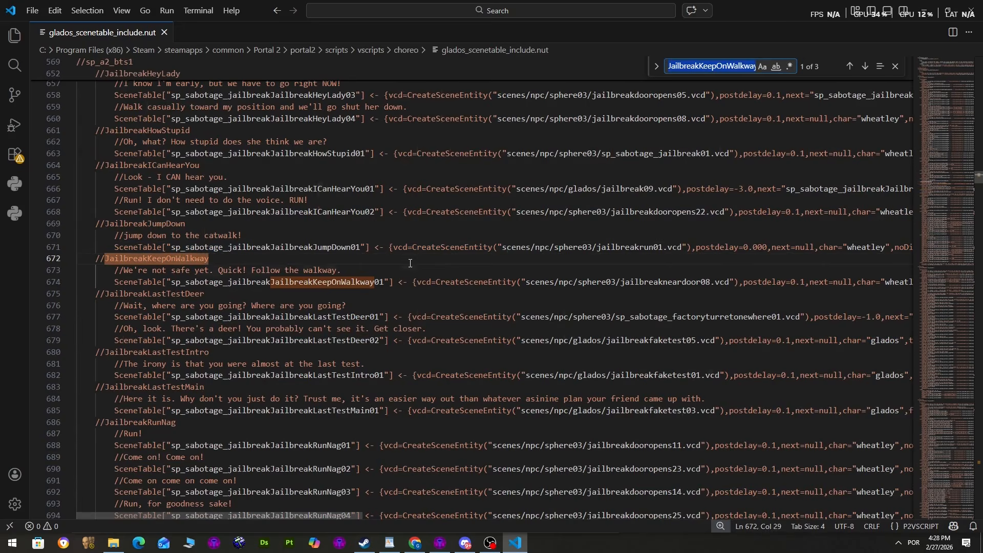
{"action": "type", "text": "cave"}
{"action": "key", "text": "BackSpace"}
{"action": "key", "text": "BackSpace"}
{"action": "key", "text": "BackSpace"}
{"action": "key", "text": "BackSpace"}
{"action": "type", "text": "announcer"}
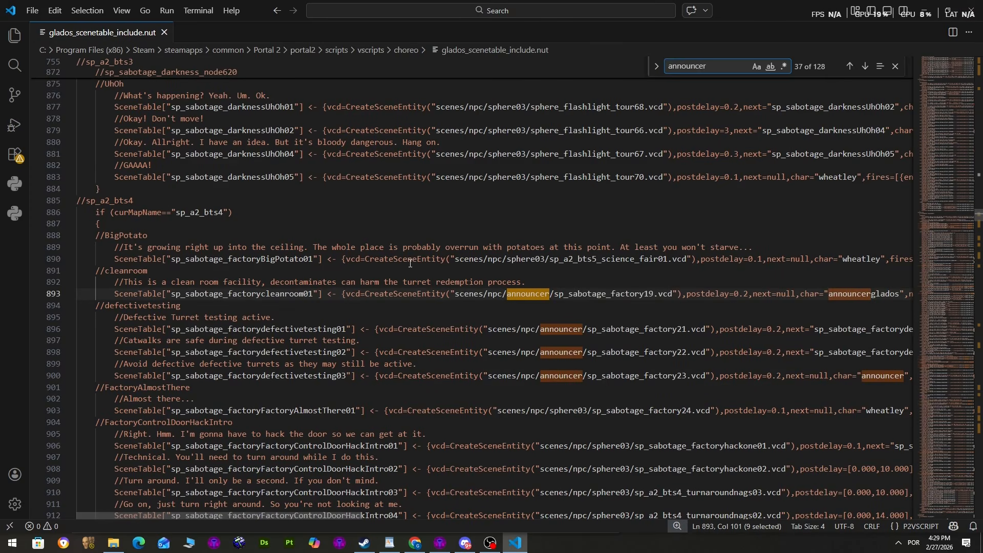
{"action": "left_click", "coordinate": [895, 66]}
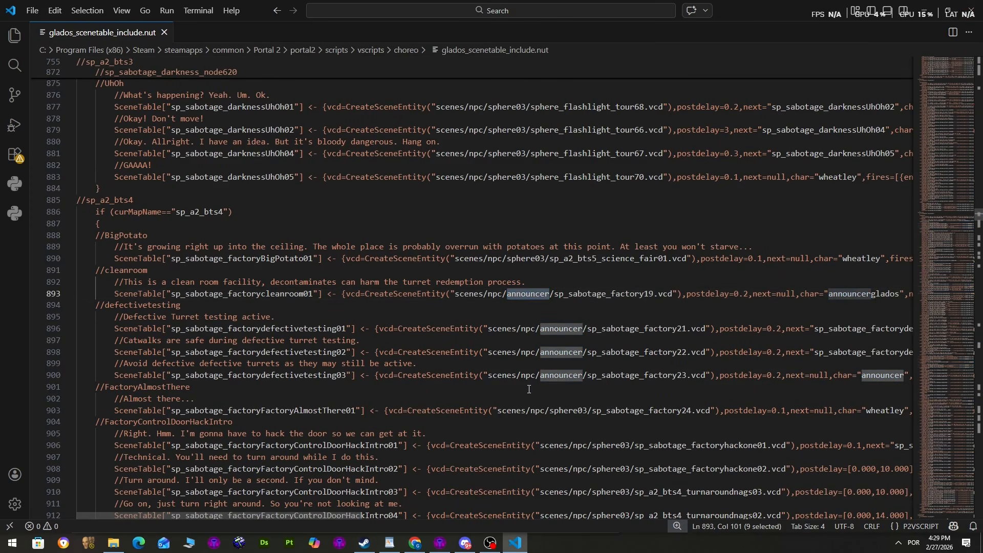
{"action": "left_click", "coordinate": [439, 543]}
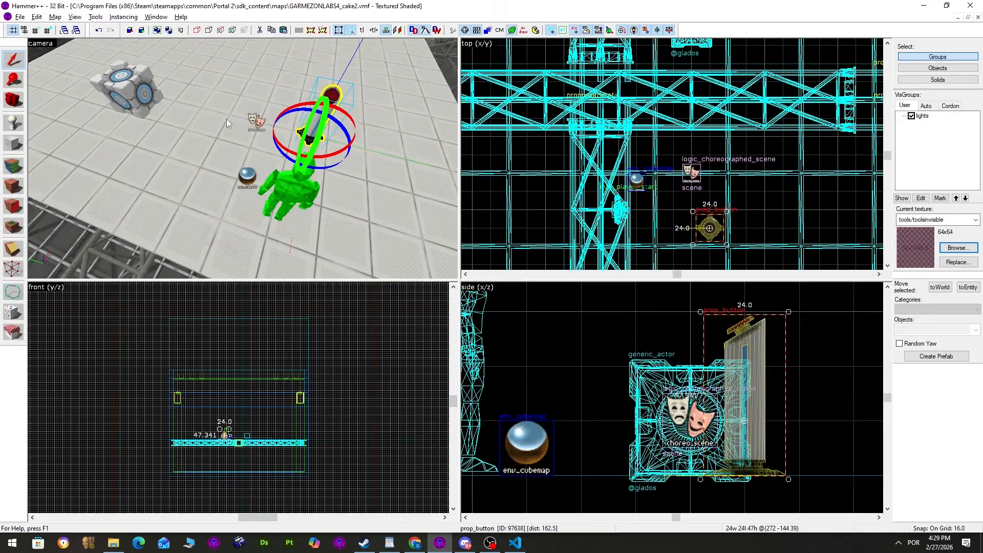
{"action": "left_click", "coordinate": [150, 85]}
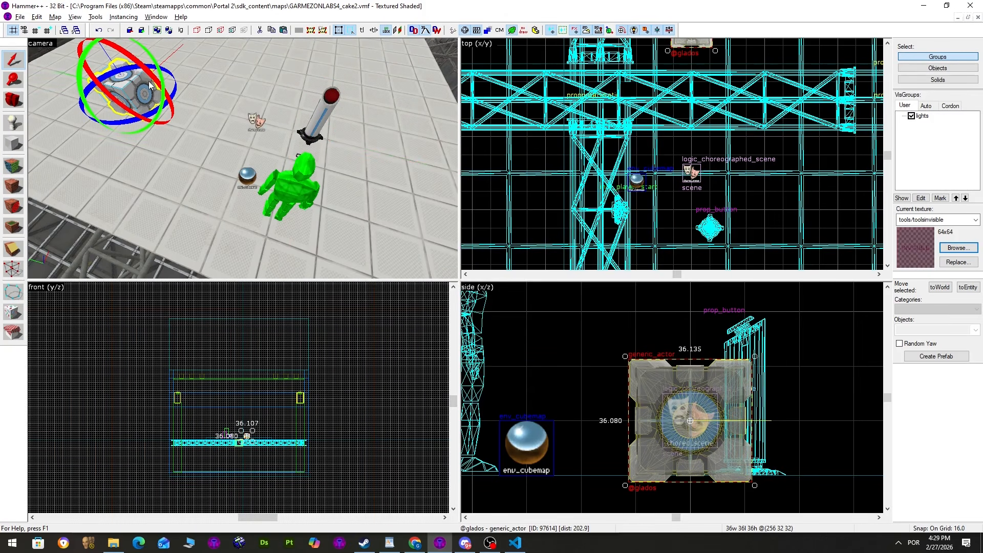
{"action": "key", "text": "alt+Return"}
{"action": "left_click", "coordinate": [658, 155]}
{"action": "key", "text": "Delete"}
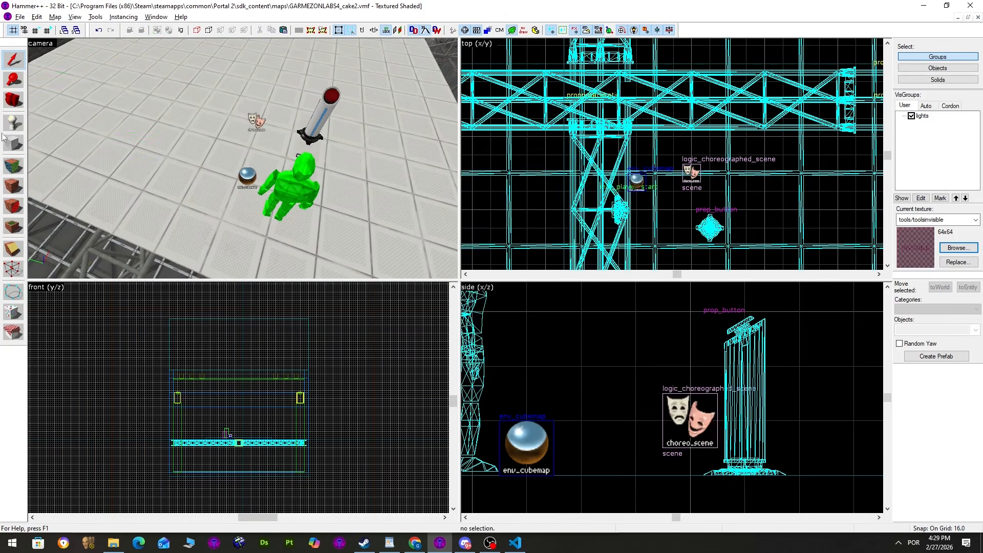
Place an npc_personality_core on the floor near the choreographed scene entity and rotate it to a yaw of 90.
{"action": "key", "text": "shift+e"}
{"action": "type", "text": "n"}
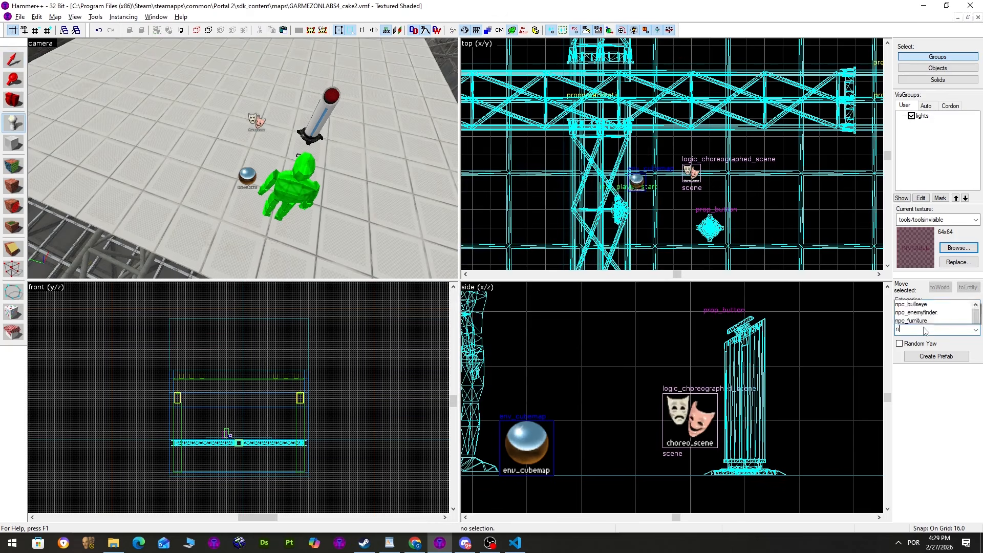
{"action": "type", "text": "pc_pe"}
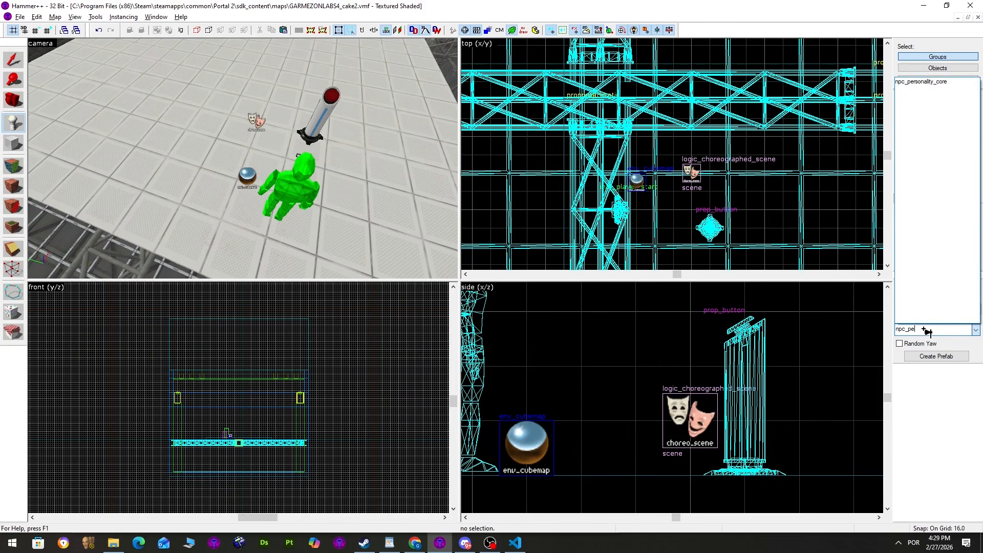
{"action": "left_click", "coordinate": [929, 82]}
{"action": "left_click", "coordinate": [151, 93]}
{"action": "key", "text": "a"}
{"action": "left_click", "coordinate": [14, 59]}
{"action": "left_click_drag", "start_coordinate": [672, 140], "coordinate": [589, 120]}
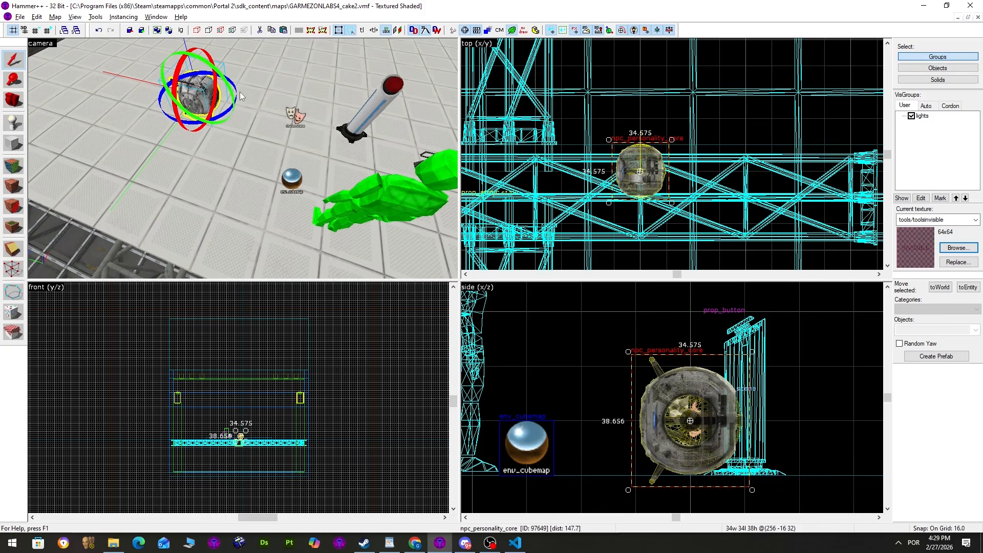
{"action": "double_click", "coordinate": [208, 100]}
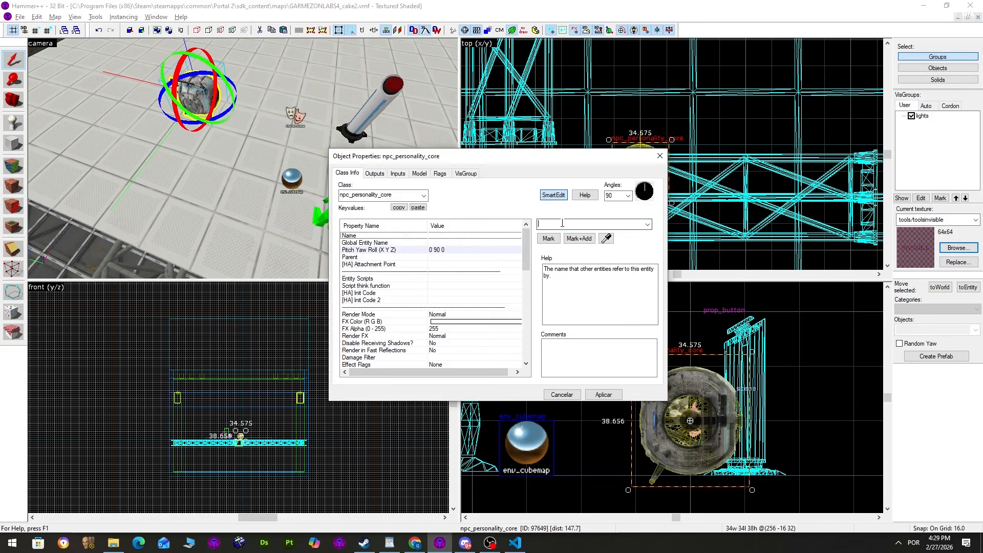
{"action": "left_click", "coordinate": [562, 223]}
{"action": "type", "text": "@sphere"}
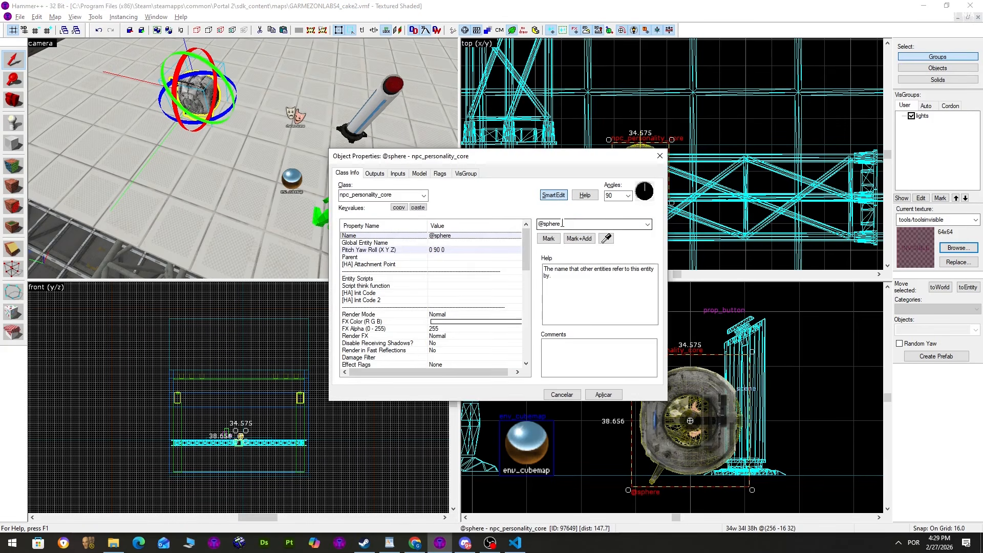
{"action": "left_click", "coordinate": [662, 160]}
In the Visual Studio Code scene table, copy the BigPotato entry's path scenes/npc/sphere03/sp_a2_bts5_science_fair01.vcd.
{"action": "left_click", "coordinate": [296, 122]}
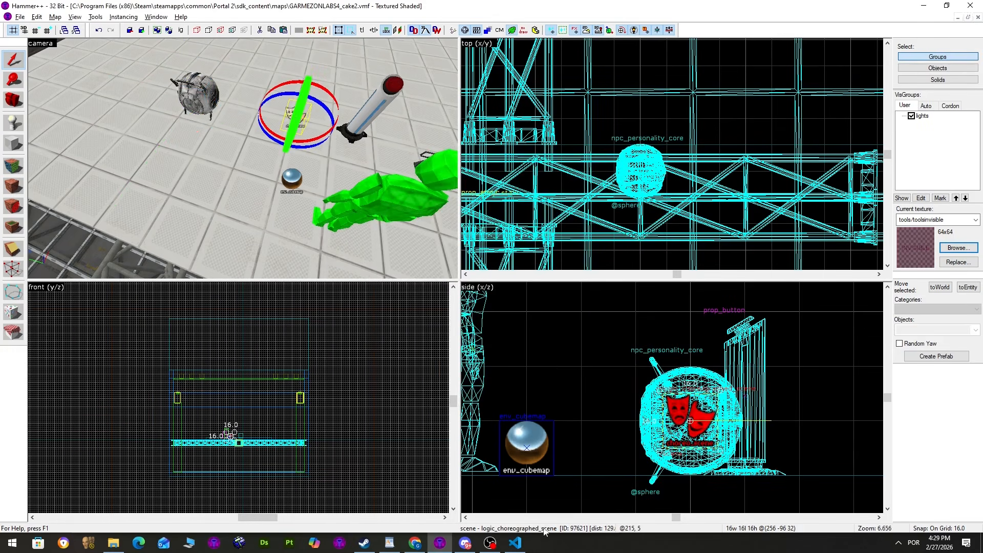
{"action": "left_click", "coordinate": [515, 543]}
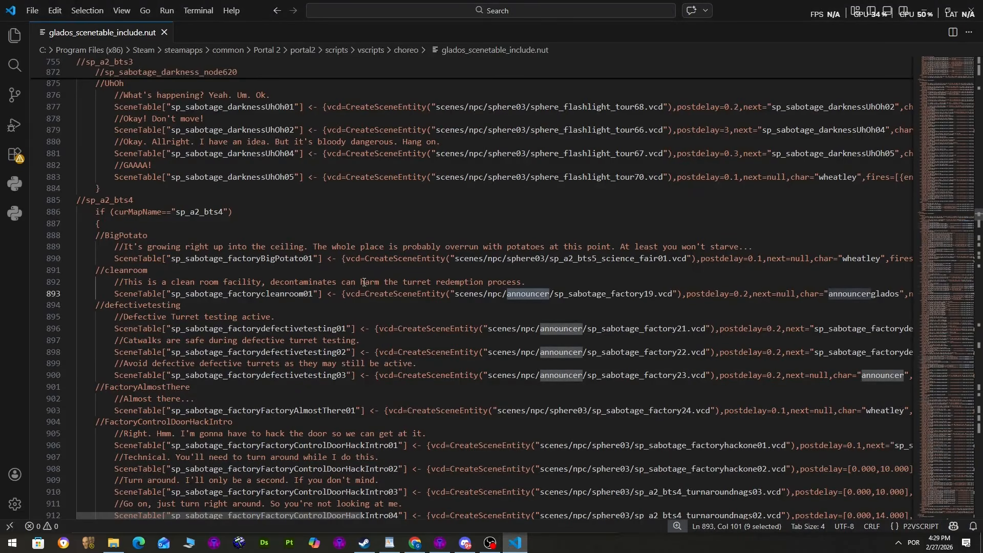
{"action": "left_click_drag", "start_coordinate": [123, 246], "coordinate": [702, 247]}
{"action": "left_click_drag", "start_coordinate": [455, 258], "coordinate": [679, 261]}
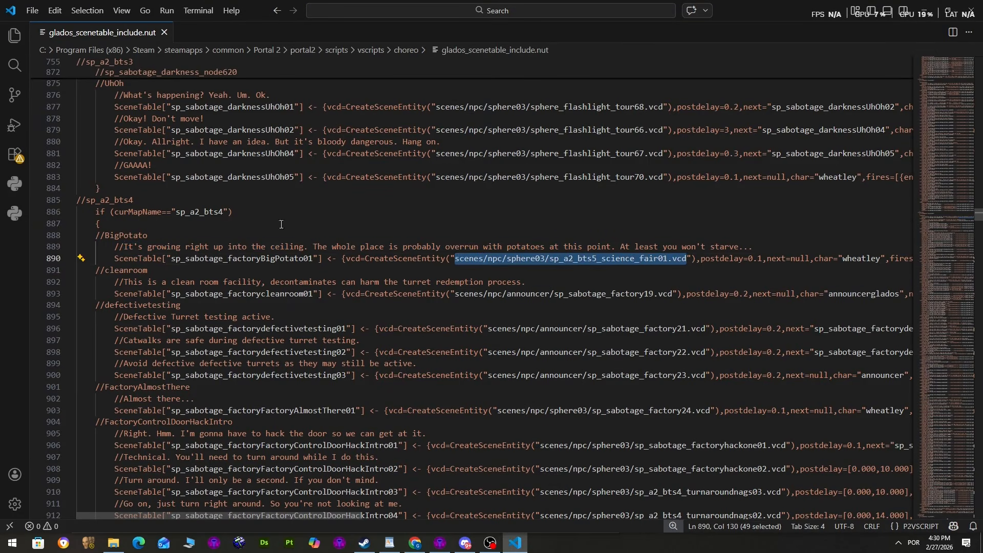
Back in Hammer++, set the choreographed scene's Scene file to scenes/npc/sphere03/sp_a2_bts5_science_fair01.vcd.
{"action": "key", "text": "alt+Tab"}
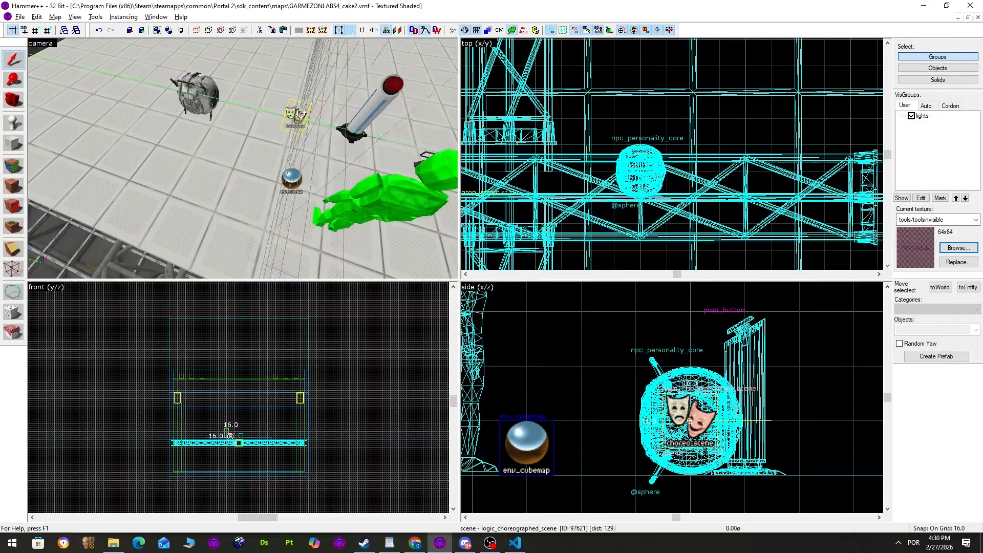
{"action": "key", "text": "alt+Return"}
{"action": "left_click", "coordinate": [506, 314]}
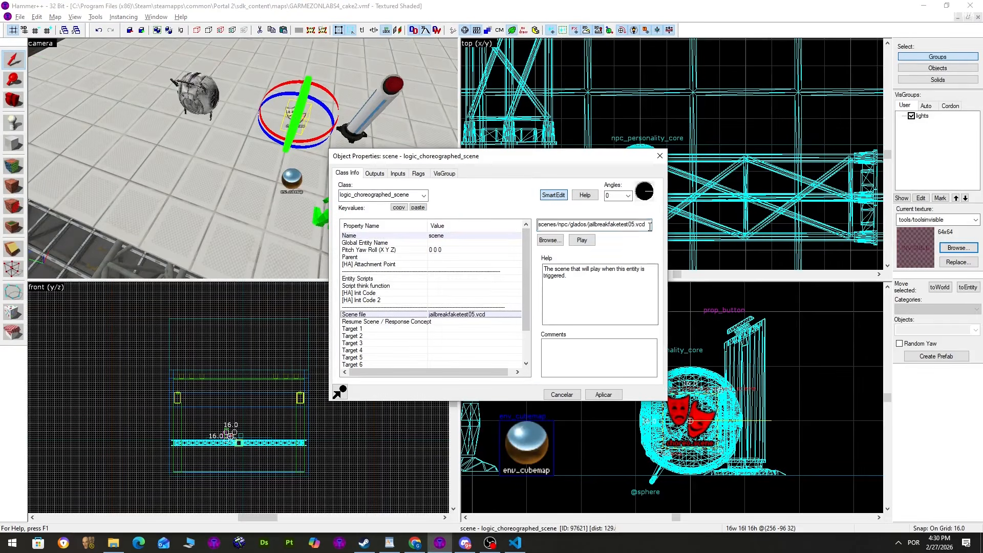
{"action": "key", "text": "ctrl+a"}
{"action": "type", "text": "scenes/npc/sphere03/sp_a2_bts5_science_fair01.vcd"}
{"action": "key", "text": "Return"}
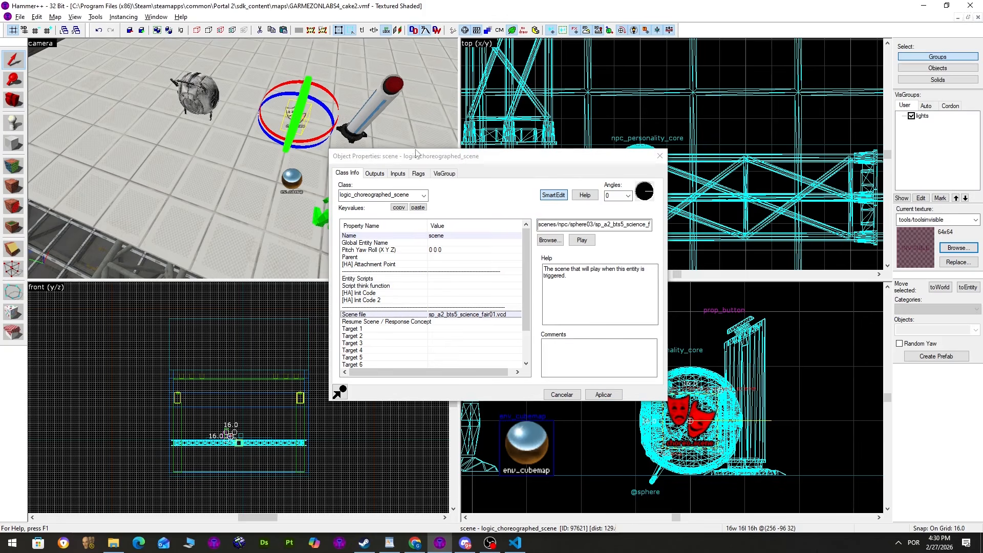
{"action": "left_click", "coordinate": [660, 156]}
Compile and run the map, and activate the button in the game to test the personality core's line.
{"action": "key", "text": "F9"}
{"action": "key", "text": "Return"}
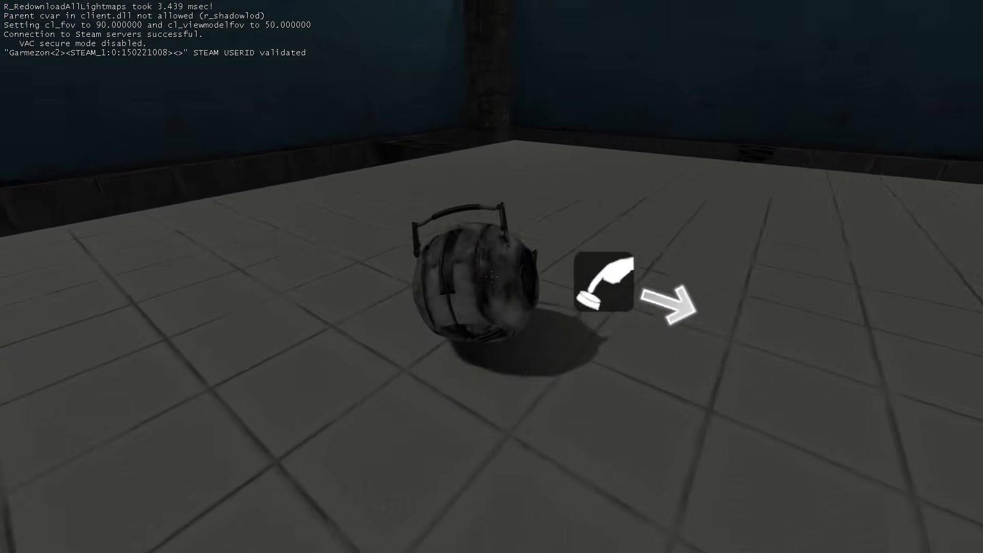
{"action": "key", "text": "s"}
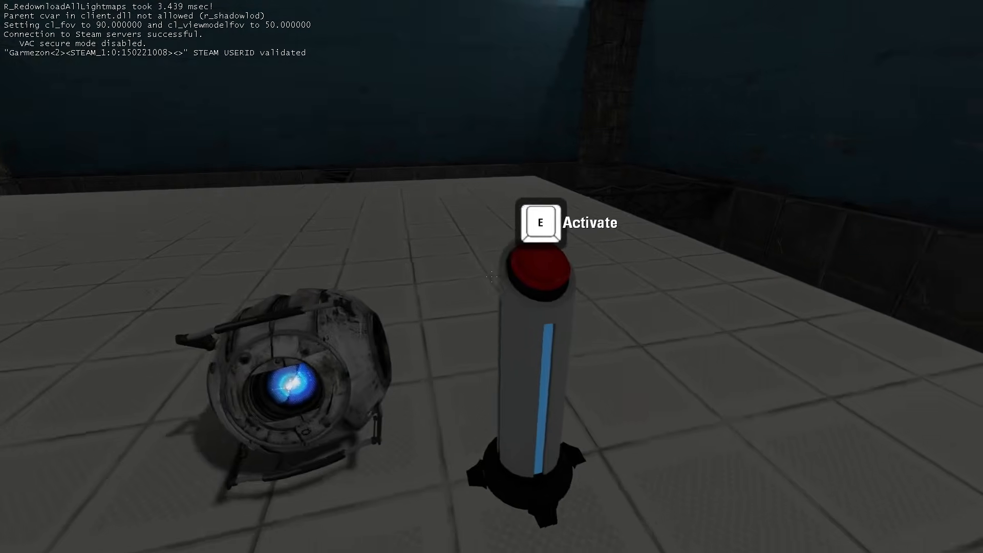
{"action": "key", "text": "e"}
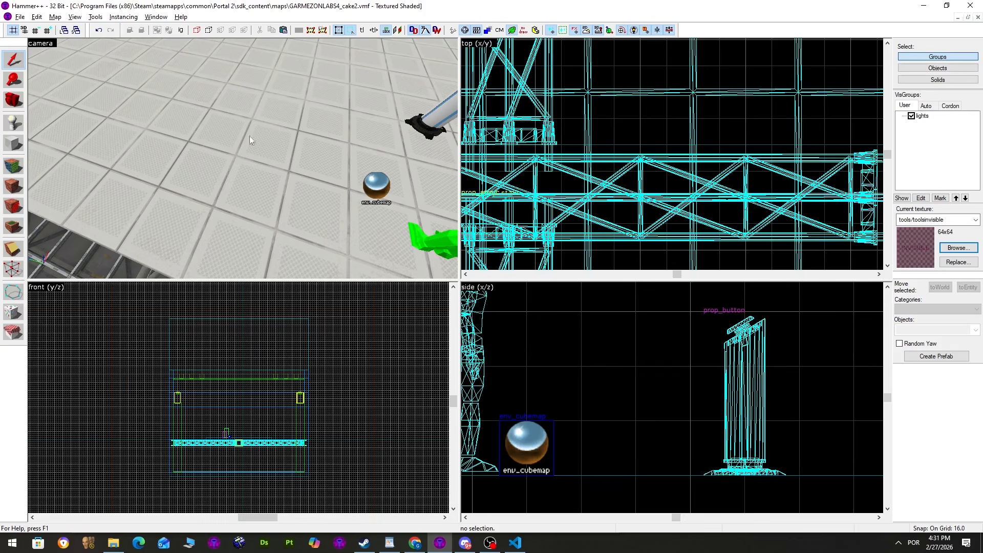
Place a func_instance entity on the open floor and select it.
{"action": "left_click", "coordinate": [4, 122]}
{"action": "left_click", "coordinate": [267, 142]}
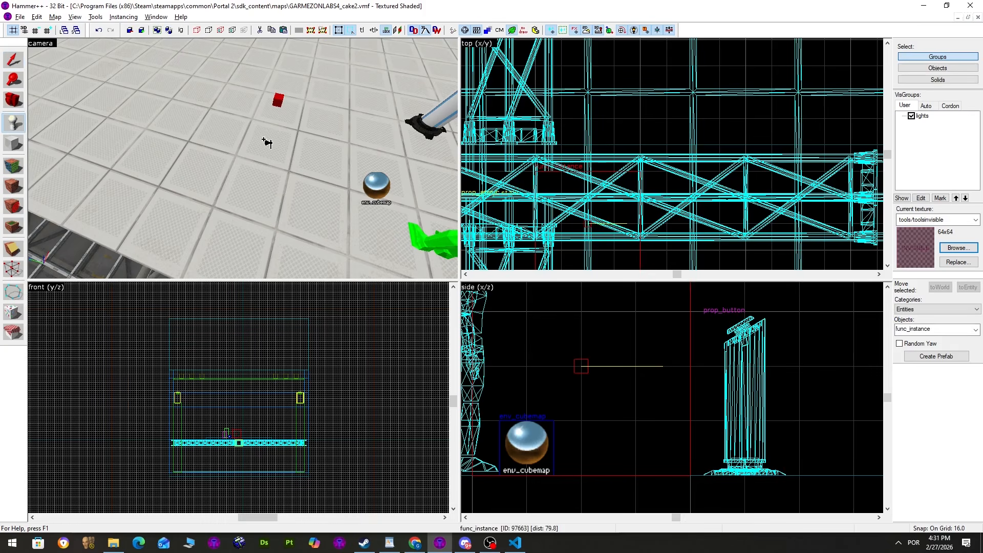
{"action": "left_click", "coordinate": [13, 60]}
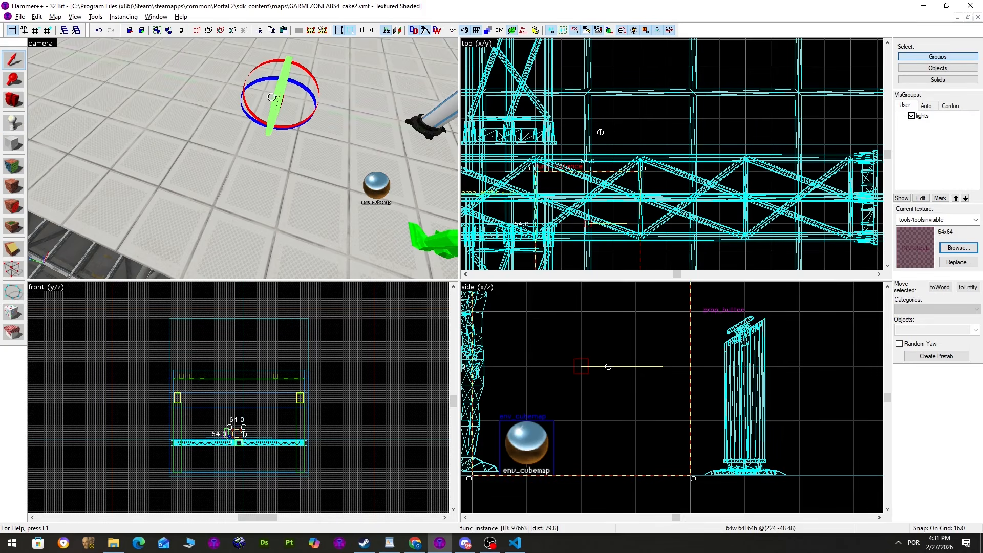
Set the func_instance's VMF file to wheatley_studio.vmf from the instances/monitors folder and apply it.
{"action": "key", "text": "alt+Return"}
{"action": "left_click", "coordinate": [550, 240]}
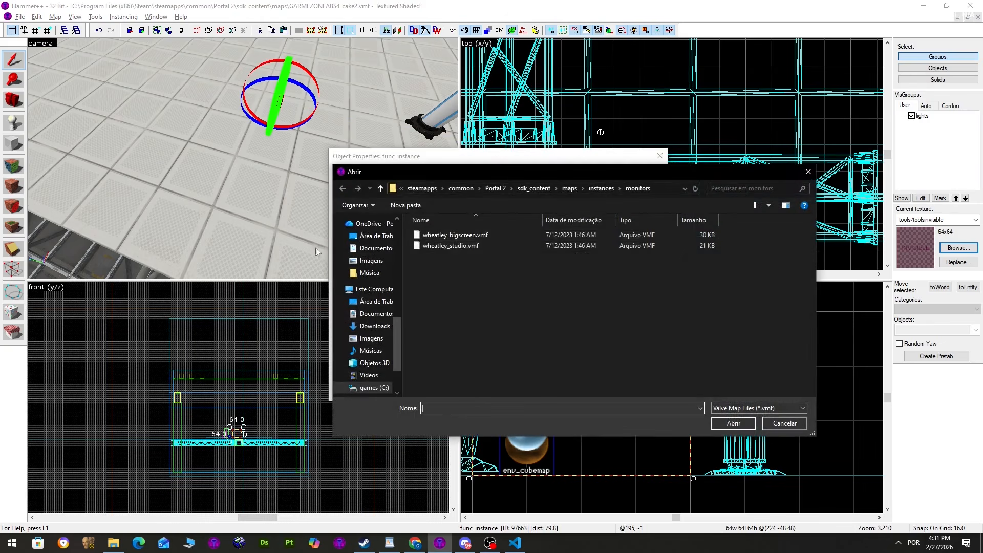
{"action": "double_click", "coordinate": [484, 245]}
{"action": "left_click", "coordinate": [603, 394]}
{"action": "key", "text": "Escape"}
Set the grid to 64 and move the wheatley_studio instance outside the room, beside the main map.
{"action": "scroll", "coordinate": [599, 164], "scroll_direction": "down", "scroll_amount": 12}
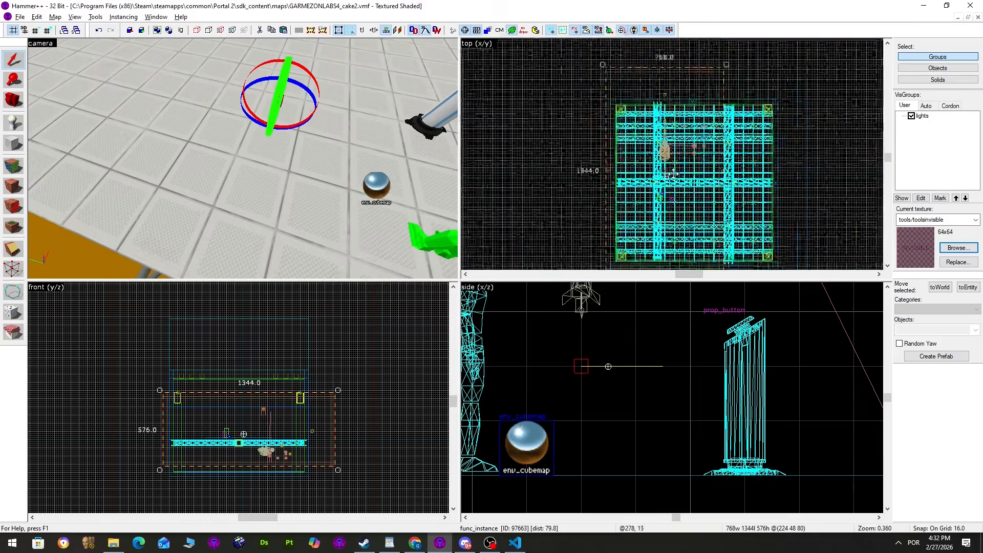
{"action": "scroll", "coordinate": [598, 164], "scroll_direction": "up", "scroll_amount": 3}
{"action": "key", "text": "]"}
{"action": "key", "text": "]"}
{"action": "left_click_drag", "start_coordinate": [598, 164], "coordinate": [608, 164]}
{"action": "key", "text": "s"}
Place another func_instance on the open floor and set its VMF file to instances/monitors/wheatley_bigscreen.vmf.
{"action": "left_click", "coordinate": [13, 123]}
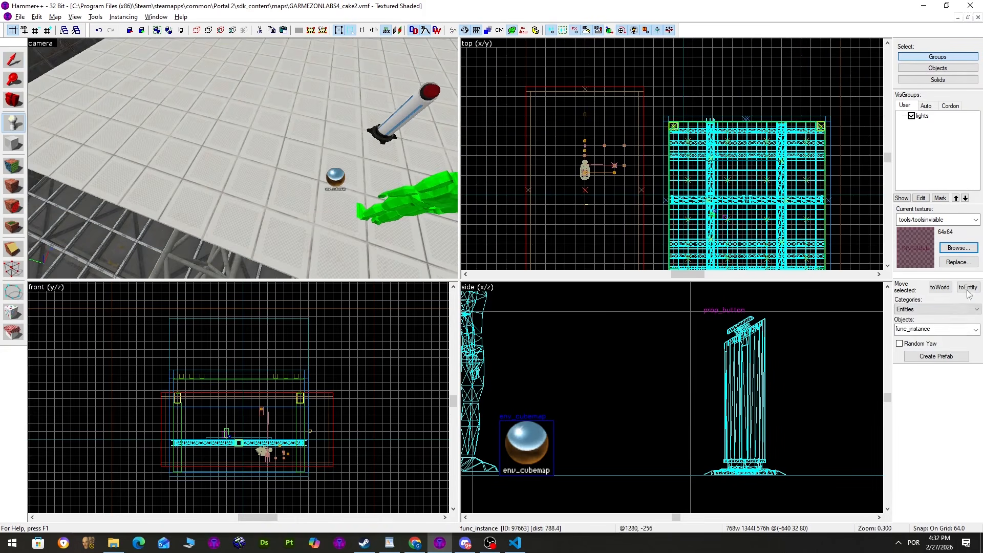
{"action": "left_click", "coordinate": [191, 164]}
{"action": "scroll", "coordinate": [191, 164], "scroll_direction": "up", "scroll_amount": 3}
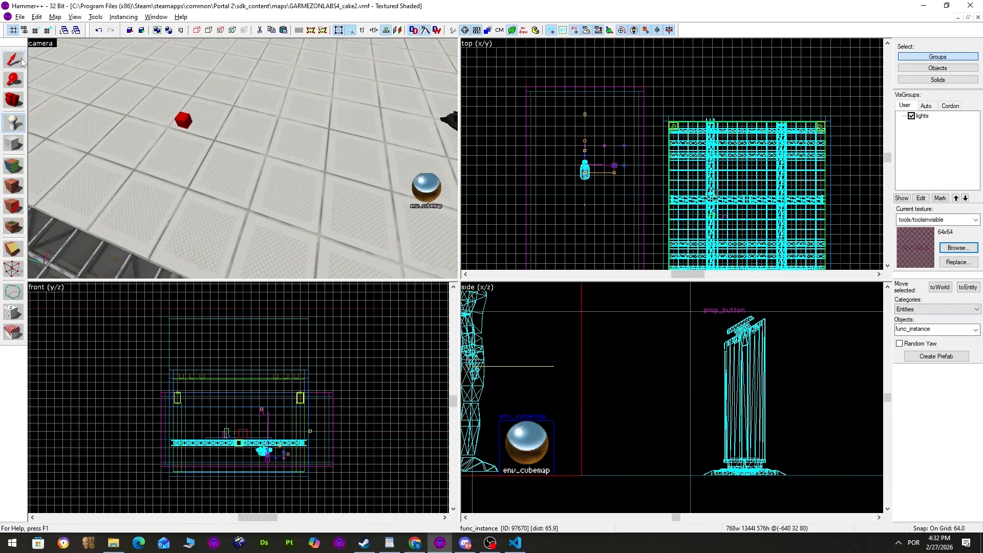
{"action": "left_click", "coordinate": [13, 60]}
{"action": "double_click", "coordinate": [183, 120]}
{"action": "left_click", "coordinate": [549, 239]}
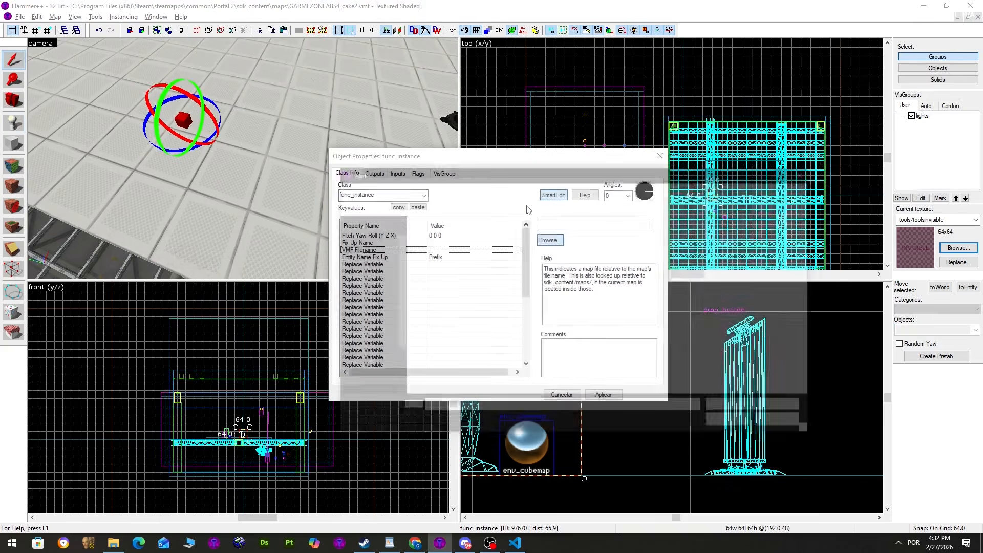
{"action": "left_click", "coordinate": [452, 235]}
{"action": "double_click", "coordinate": [451, 235]}
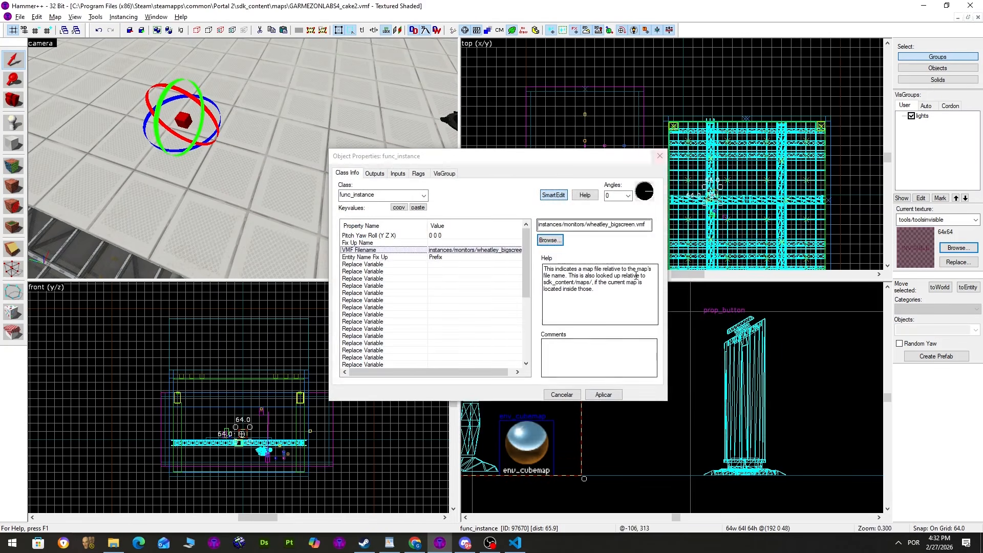
{"action": "left_click", "coordinate": [604, 391]}
{"action": "left_click", "coordinate": [660, 156]}
Move the wheatley_bigscreen instance away from the player start on an 8-unit grid and raise it above the floor.
{"action": "scroll", "coordinate": [713, 208], "scroll_direction": "up", "scroll_amount": 7}
{"action": "left_click_drag", "start_coordinate": [720, 191], "coordinate": [808, 132]}
{"action": "key", "text": "z"}
{"action": "key", "text": "s"}
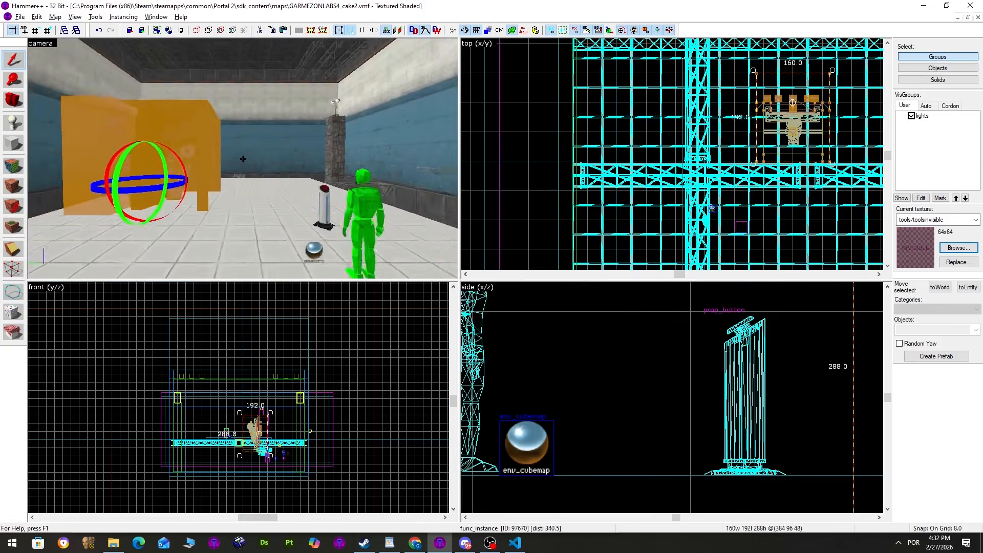
{"action": "key", "text": "w"}
{"action": "key", "text": "s"}
{"action": "key", "text": "z"}
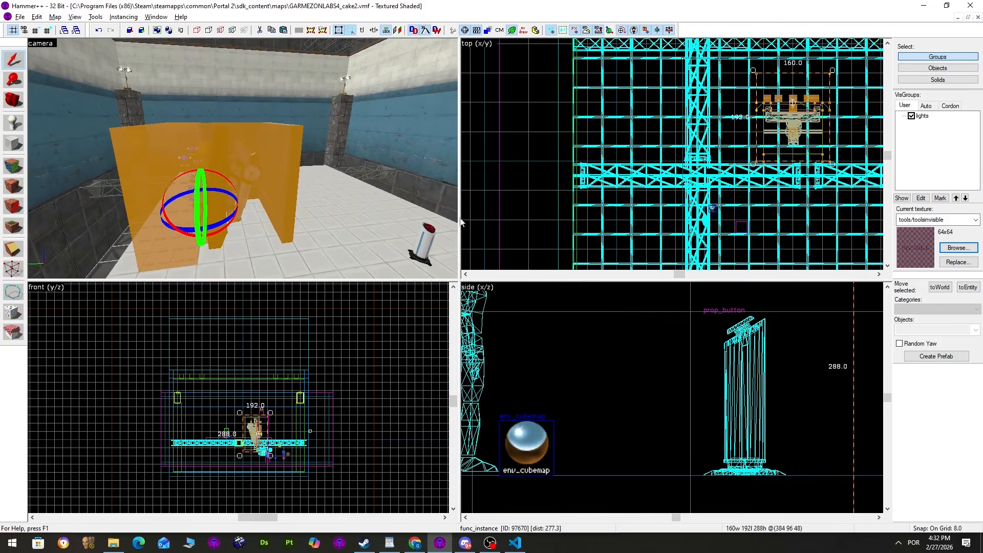
{"action": "scroll", "coordinate": [684, 394], "scroll_direction": "down", "scroll_amount": 11}
{"action": "scroll", "coordinate": [758, 403], "scroll_direction": "up", "scroll_amount": 2}
{"action": "left_click_drag", "start_coordinate": [758, 403], "coordinate": [759, 324]}
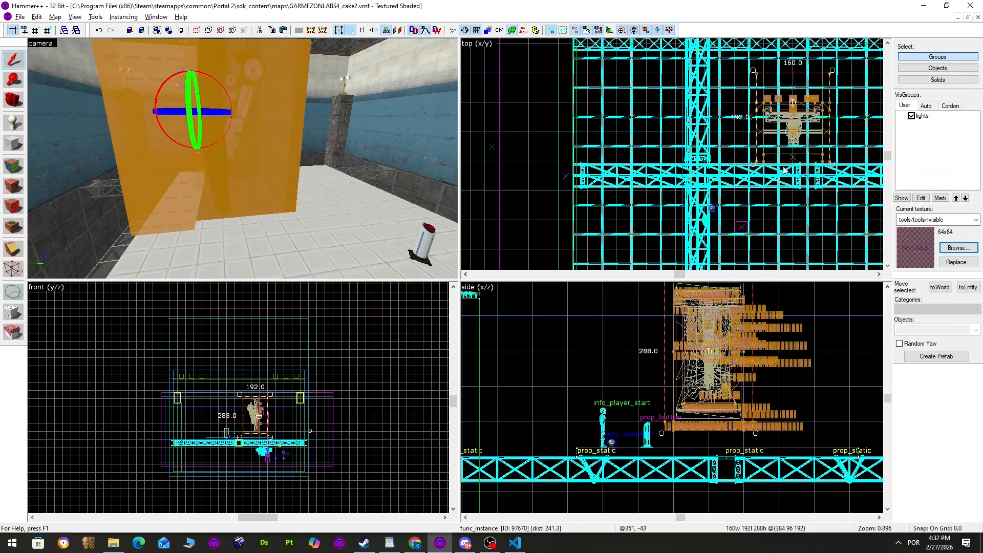
Rotate the wheatley_bigscreen instance to a 90-degree yaw and reposition it at 480 0 192, in front of the button.
{"action": "left_click_drag", "start_coordinate": [834, 75], "coordinate": [765, 65]}
{"action": "scroll", "coordinate": [772, 139], "scroll_direction": "down", "scroll_amount": 2}
{"action": "left_click_drag", "start_coordinate": [772, 139], "coordinate": [797, 182]}
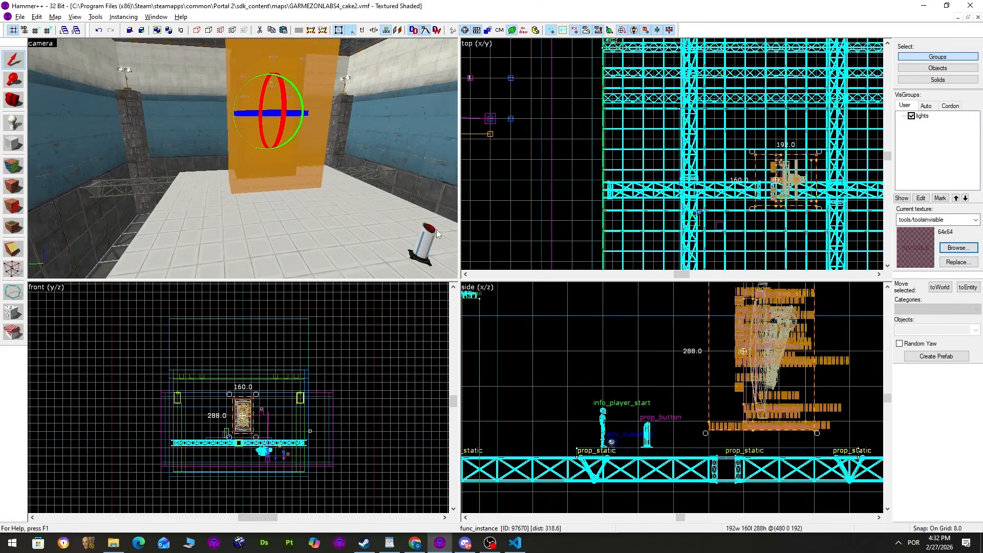
Duplicate the prop_button on a 16-unit grid, placing the copy 48 units beside the original.
{"action": "left_click", "coordinate": [427, 241]}
{"action": "scroll", "coordinate": [704, 210], "scroll_direction": "up", "scroll_amount": 5}
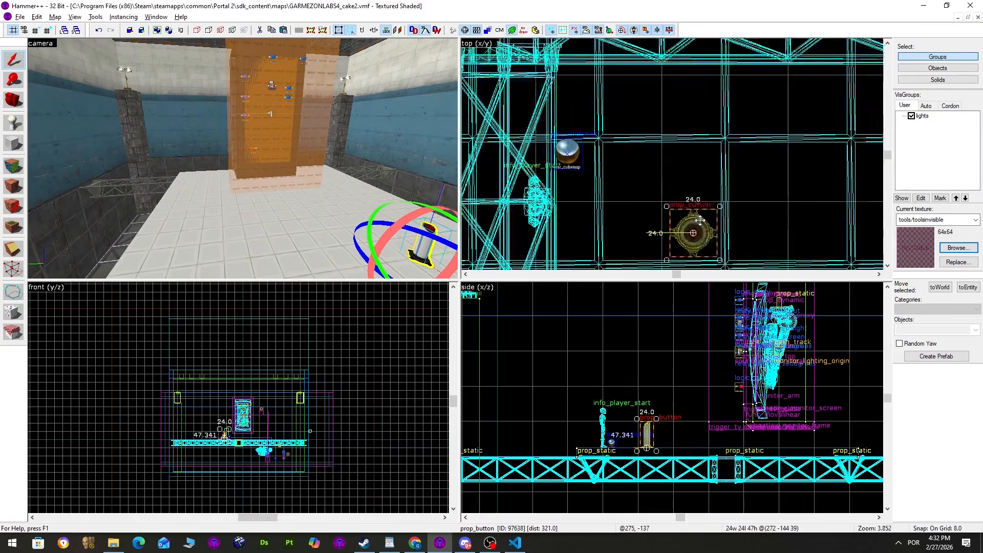
{"action": "key", "text": "bracketright"}
{"action": "left_click_drag", "start_coordinate": [700, 222], "coordinate": [686, 148], "text": "shift"}
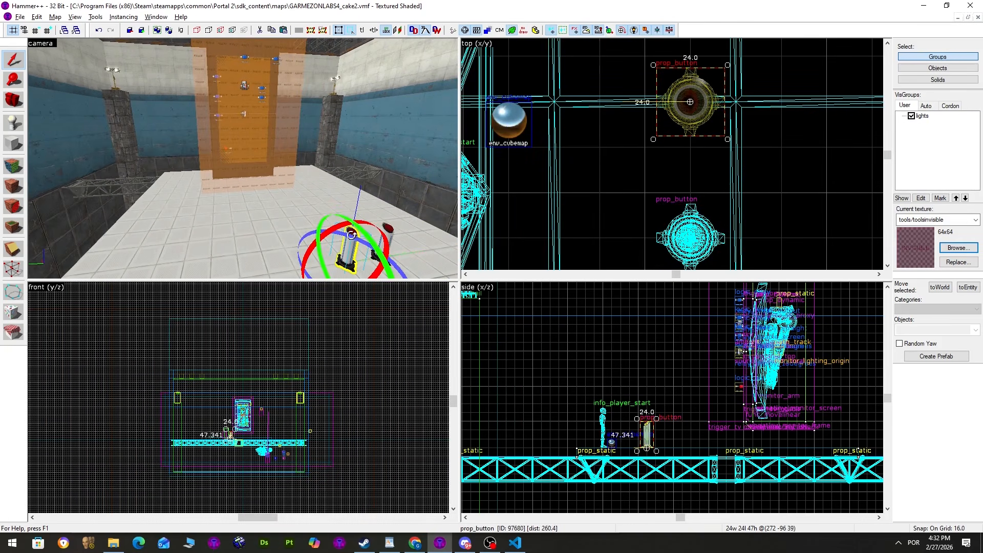
Set the Fix Up Name of the big screen func_instance to wheatley_screen and apply it.
{"action": "left_click", "coordinate": [209, 119]}
{"action": "key", "text": "alt+Return"}
{"action": "left_click", "coordinate": [377, 243]}
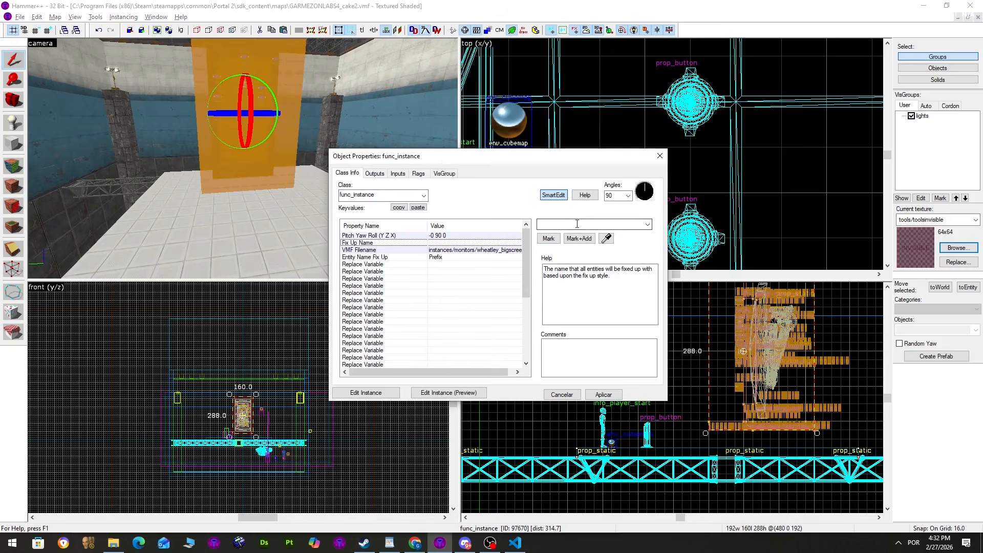
{"action": "type", "text": "wheatle"}
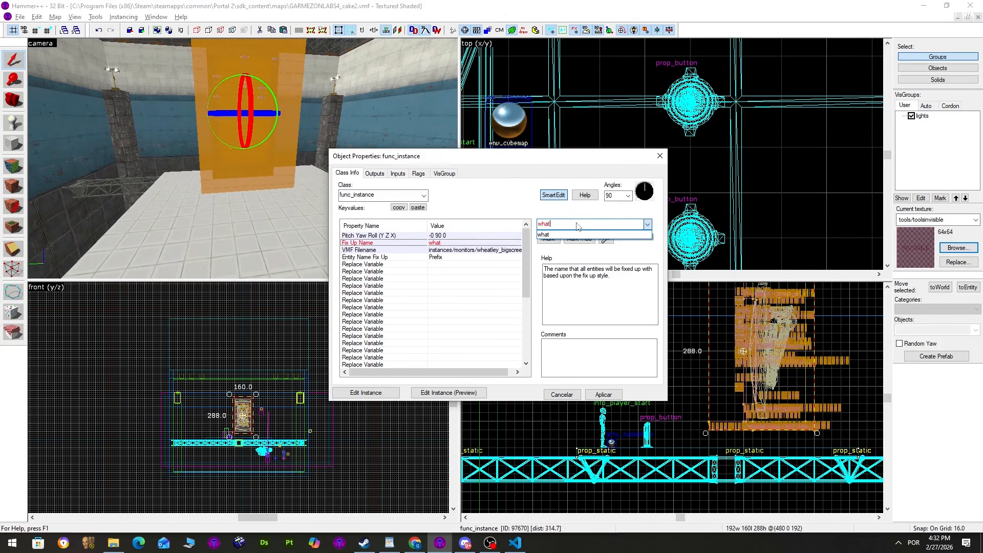
{"action": "type", "text": "y_screen"}
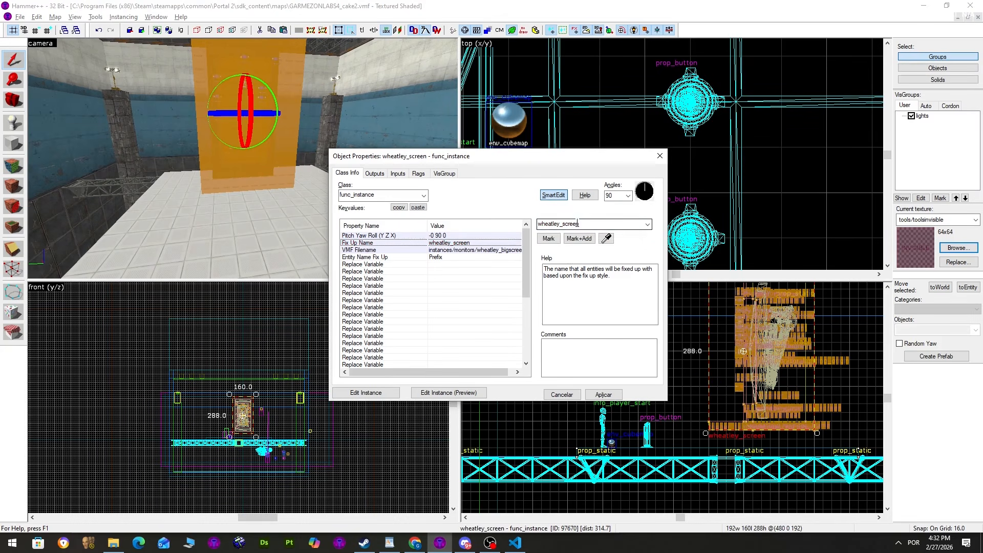
{"action": "key", "text": "Return"}
{"action": "key", "text": "Return"}
Retarget the copied button's OnPressed output to wheatley_screen with the input instance:relay_deploy_straight;Trigger.
{"action": "double_click", "coordinate": [350, 248]}
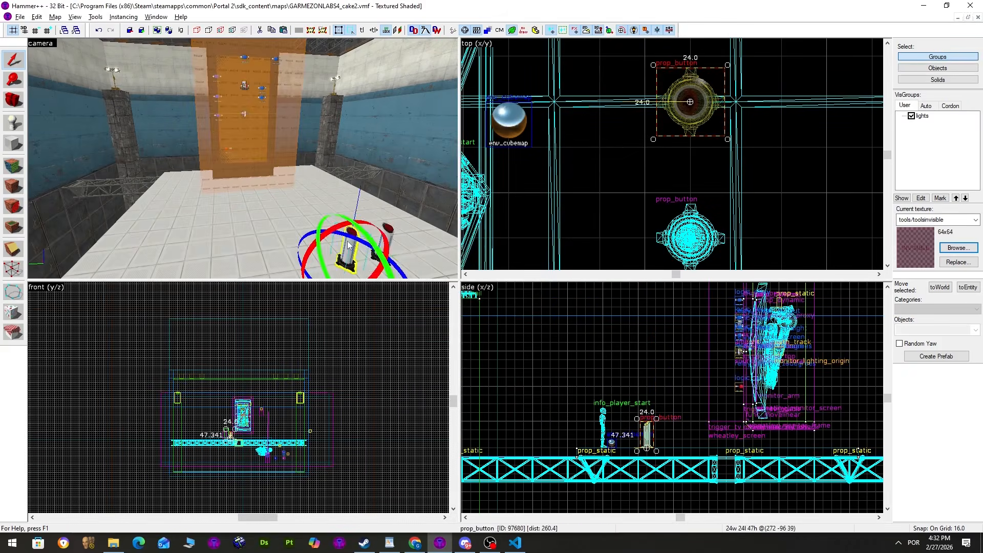
{"action": "left_click", "coordinate": [377, 175]}
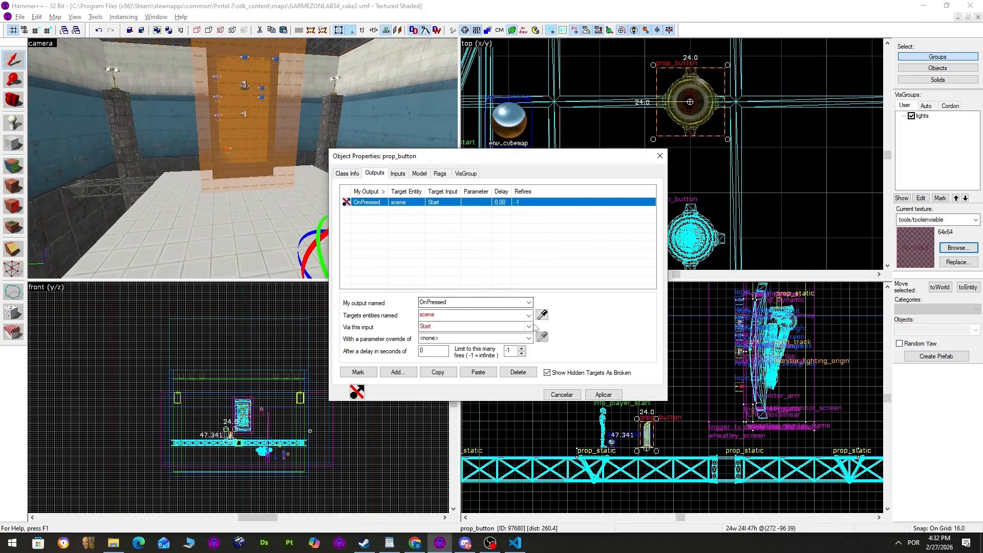
{"action": "left_click", "coordinate": [542, 315]}
{"action": "left_click", "coordinate": [290, 133]}
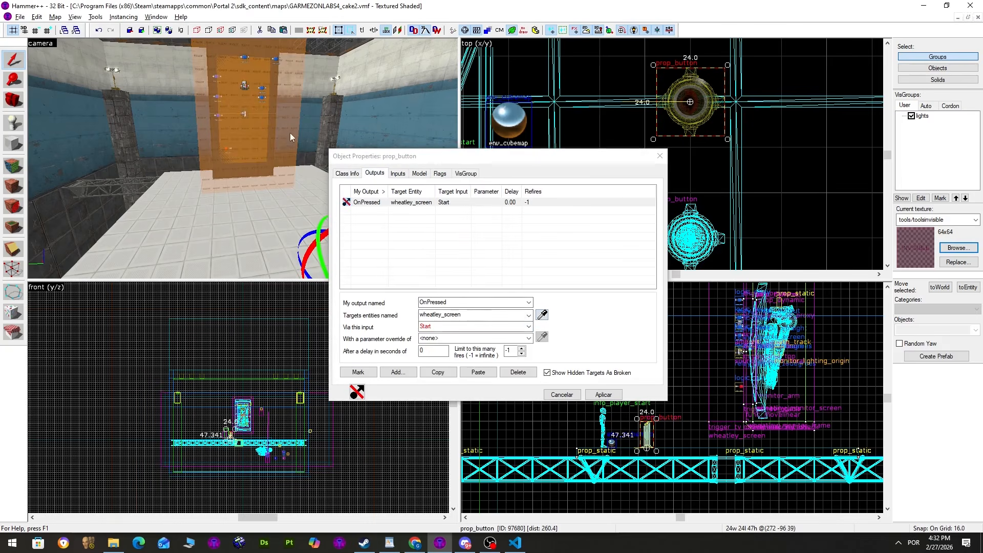
{"action": "left_click", "coordinate": [529, 327]}
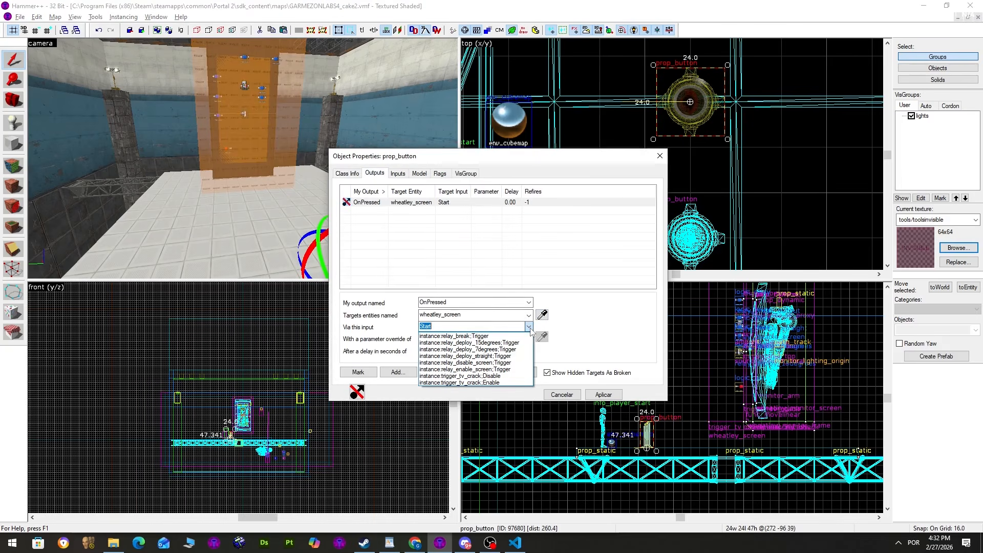
{"action": "left_click", "coordinate": [507, 358]}
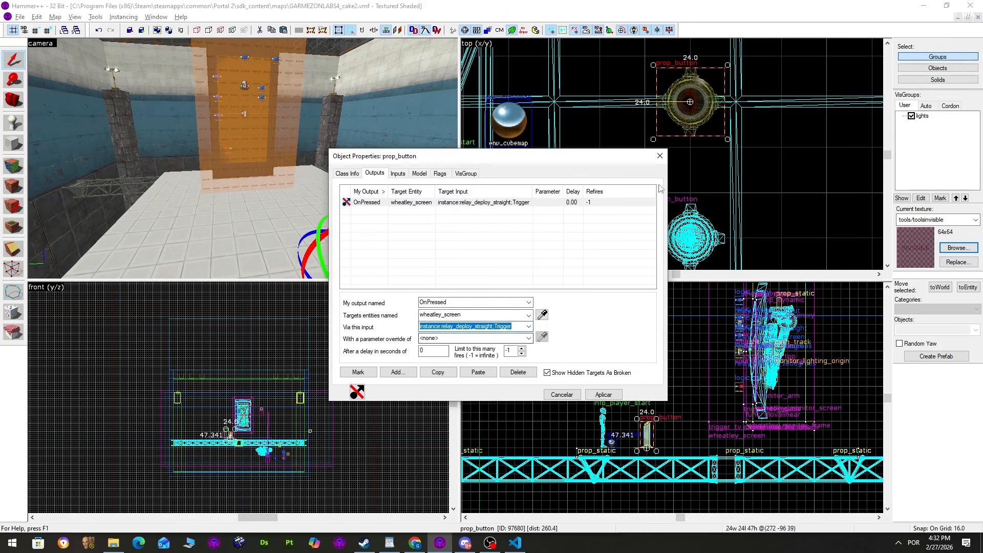
Place a logic_choreographed_scene entity on the floor near the two buttons and select it.
{"action": "key", "text": "z"}
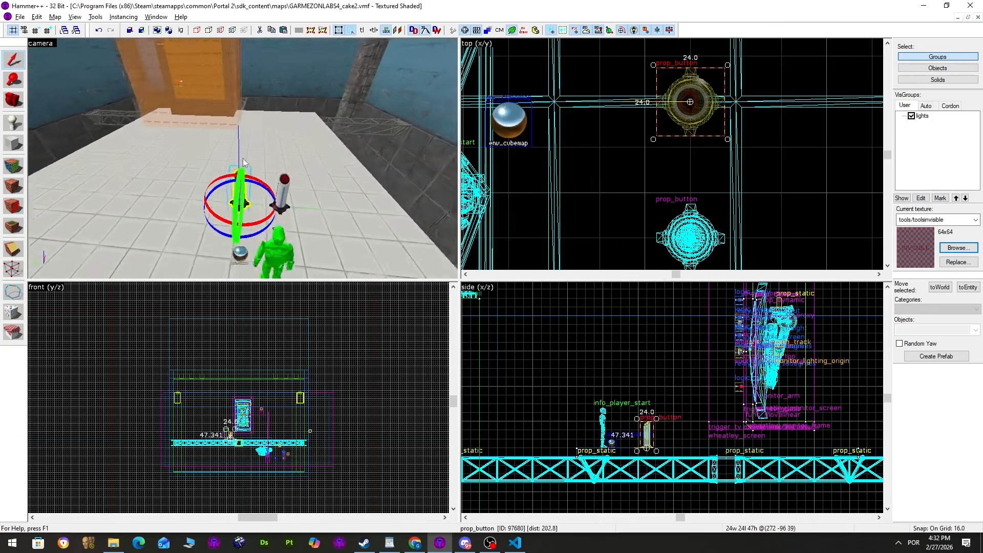
{"action": "key", "text": "z"}
{"action": "left_click", "coordinate": [288, 191]}
{"action": "left_click", "coordinate": [15, 124]}
{"action": "left_click", "coordinate": [911, 330]}
{"action": "type", "text": "log"}
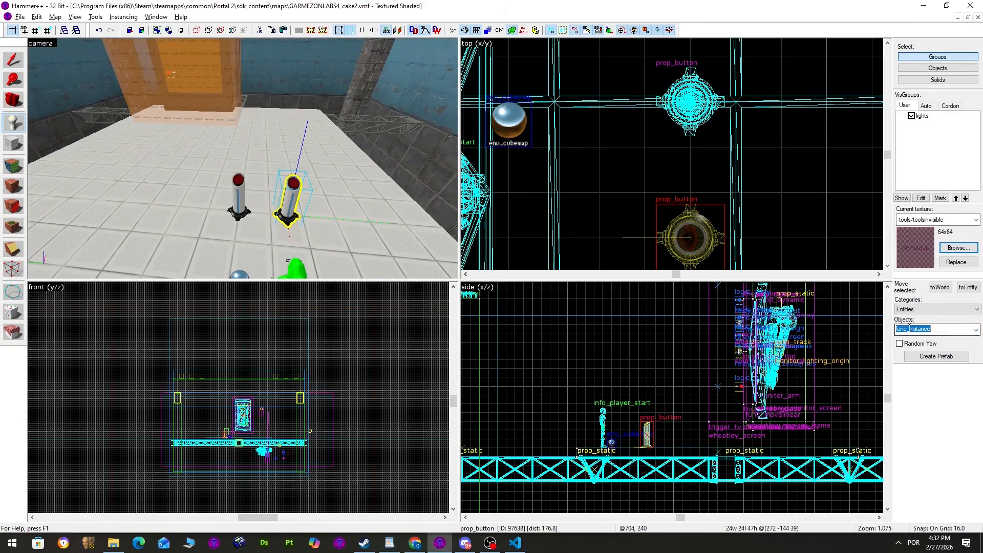
{"action": "type", "text": "ic_c"}
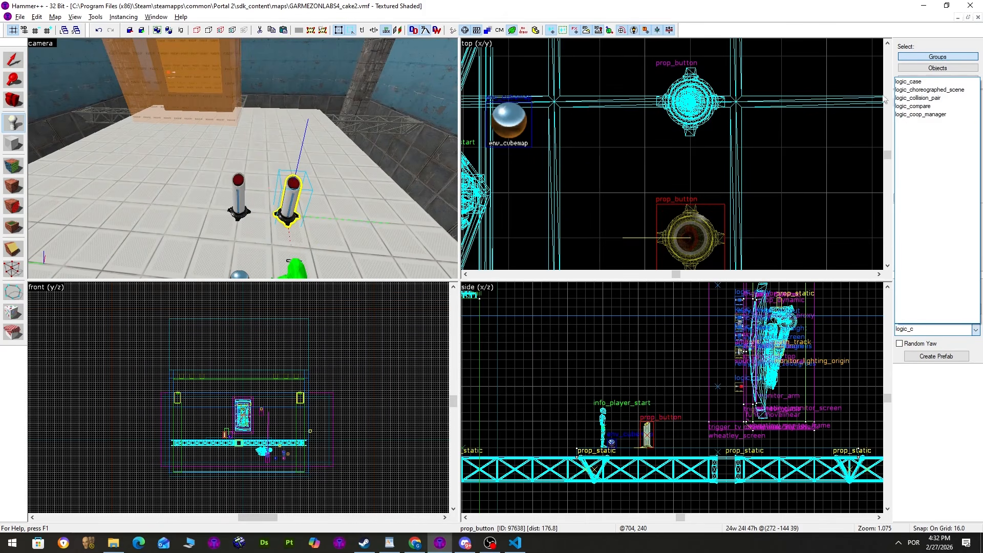
{"action": "left_click", "coordinate": [911, 90]}
{"action": "left_click", "coordinate": [185, 240]}
{"action": "left_click", "coordinate": [14, 60]}
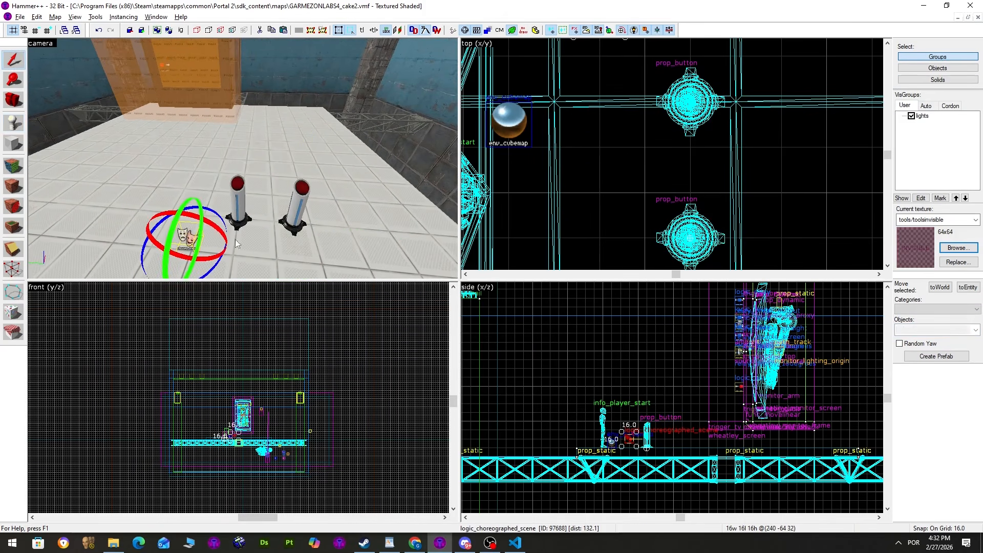
Switch to Visual Studio Code, look through the sp_a2_bts4 scene entries in glados_scenetable_include.nut, and close the editor.
{"action": "left_click", "coordinate": [526, 548]}
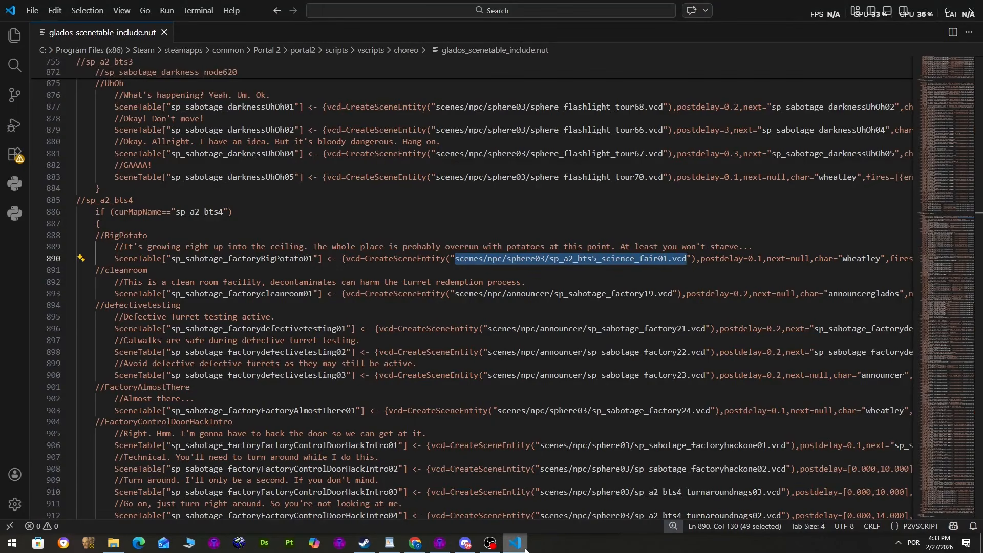
{"action": "scroll", "coordinate": [395, 303], "scroll_direction": "down", "scroll_amount": 1}
{"action": "left_click", "coordinate": [394, 303]}
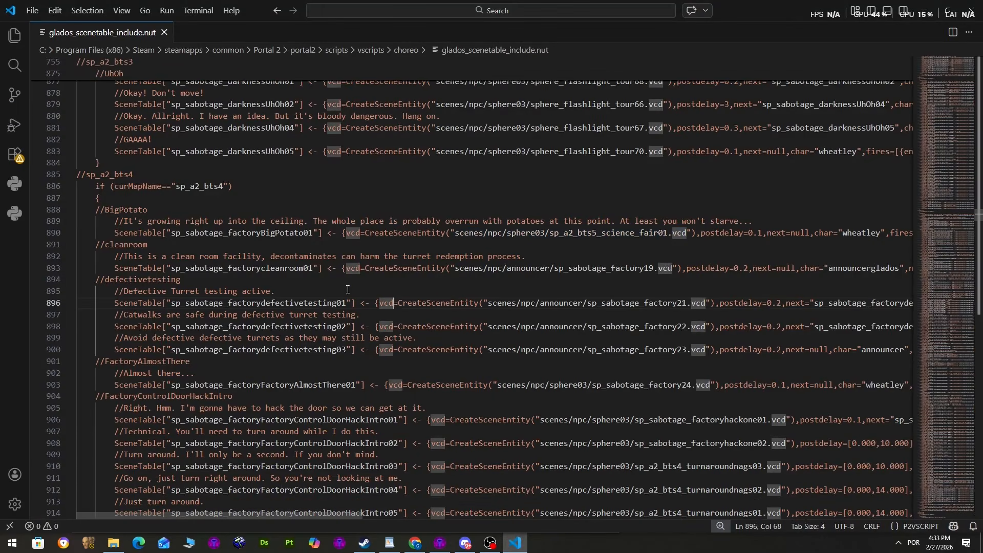
{"action": "scroll", "coordinate": [198, 286], "scroll_direction": "down", "scroll_amount": 3}
{"action": "scroll", "coordinate": [198, 287], "scroll_direction": "down", "scroll_amount": 5}
{"action": "left_click", "coordinate": [972, 9]}
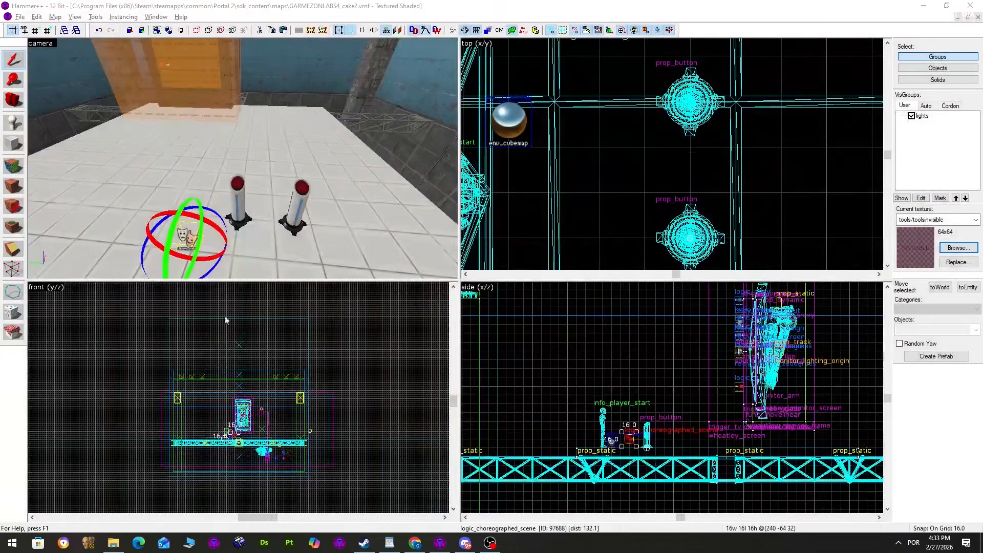
Open glados_scenetable_include_manual_act4.nut from the choreo folder, search for "itch", and copy the path scenes/npc/sphere03/bw_a4_the_itch01.vcd.
{"action": "left_click", "coordinate": [114, 543]}
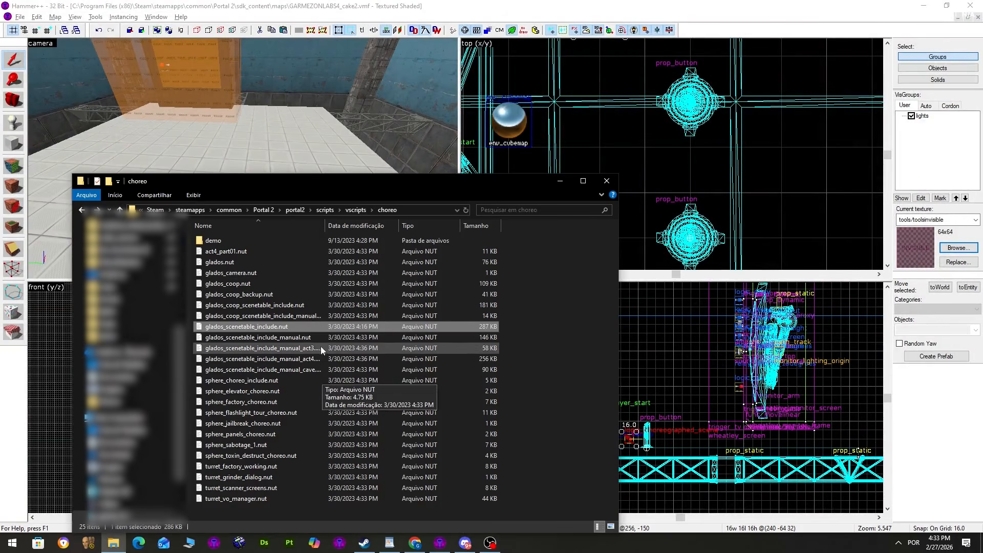
{"action": "left_click", "coordinate": [294, 361]}
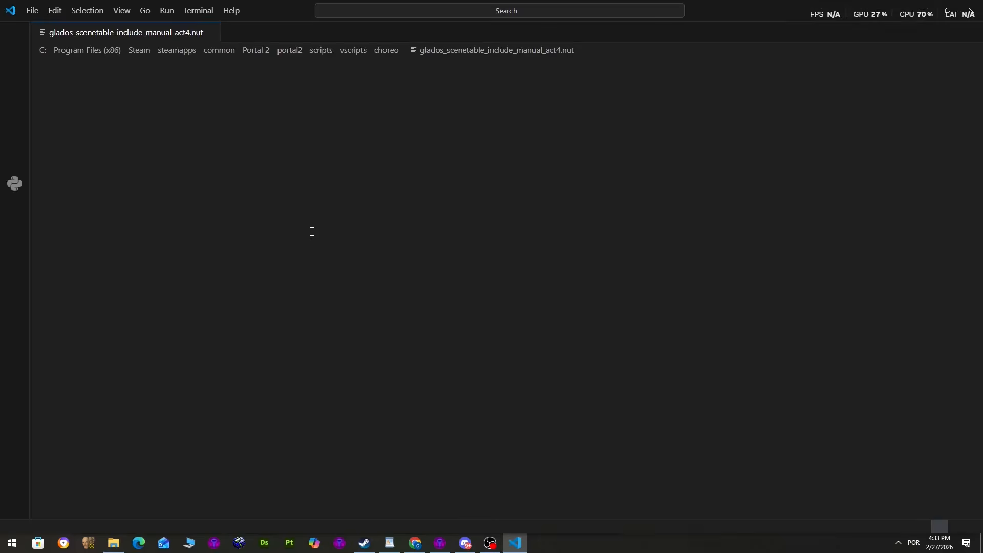
{"action": "left_click", "coordinate": [316, 228]}
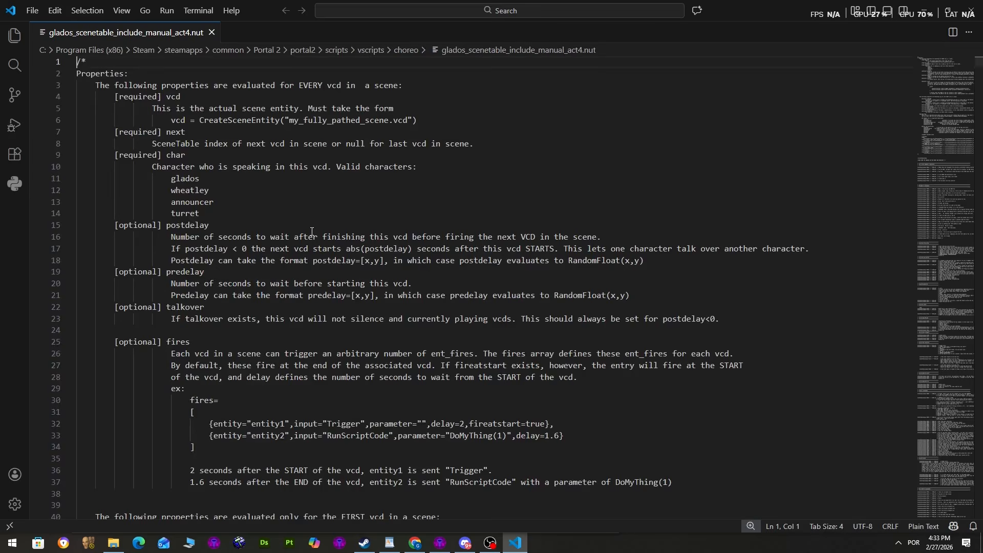
{"action": "key", "text": "ctrl+f"}
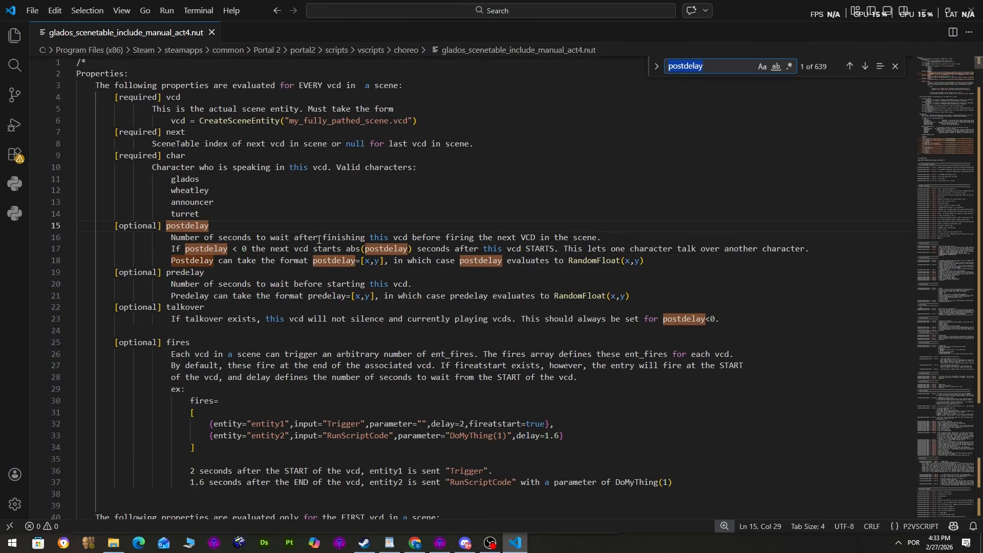
{"action": "type", "text": "itch"}
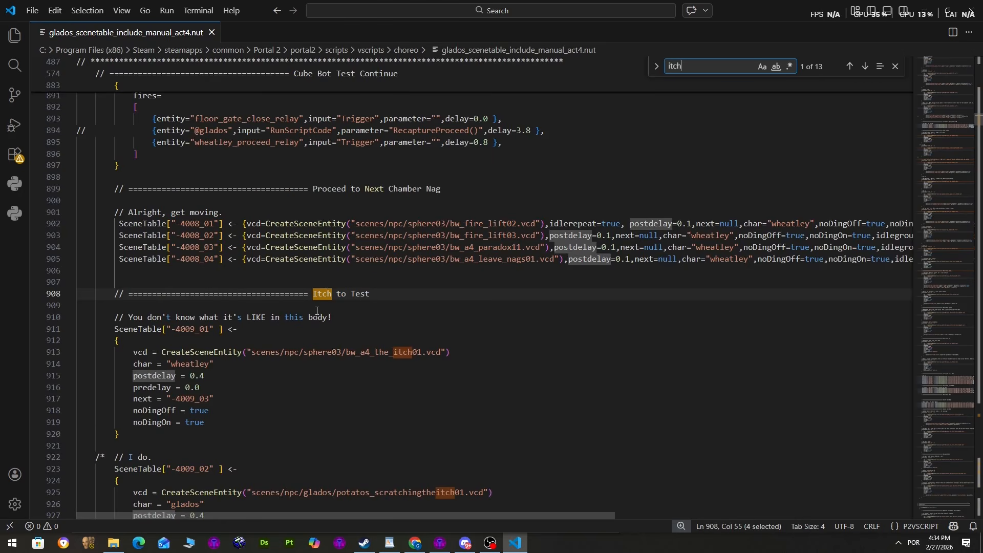
{"action": "scroll", "coordinate": [317, 311], "scroll_direction": "down", "scroll_amount": 1}
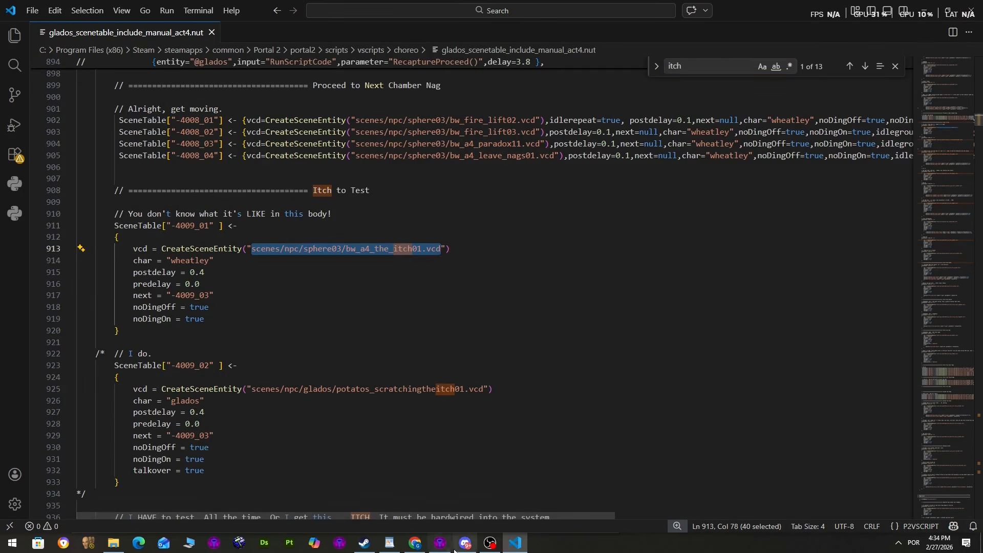
Back in Hammer++, name the new logic_choreographed_scene "scene" and set its scene file to scenes/npc/sphere03/bw_a4_the_itch01.vcd.
{"action": "left_click", "coordinate": [440, 543]}
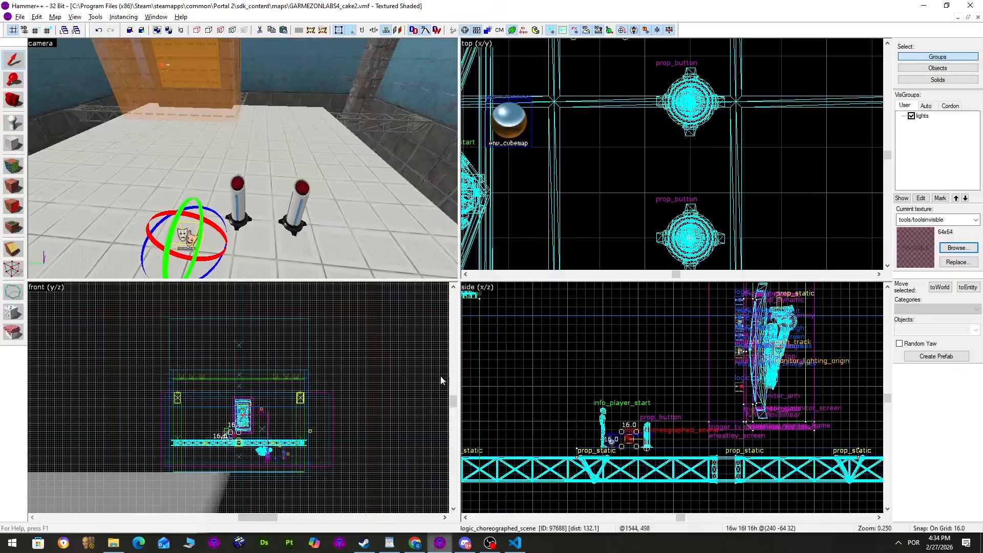
{"action": "key", "text": "alt+Return"}
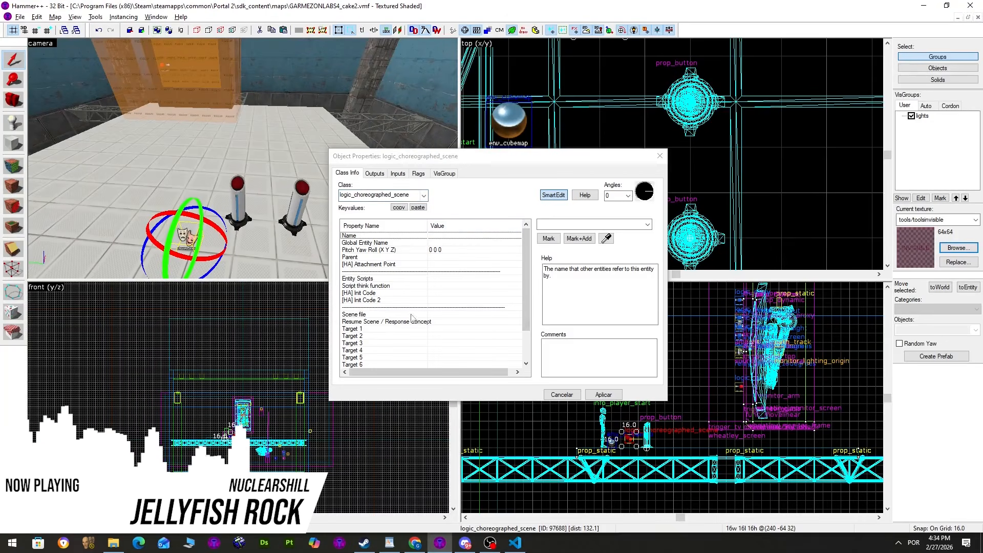
{"action": "left_click", "coordinate": [552, 224]}
{"action": "type", "text": "scene"}
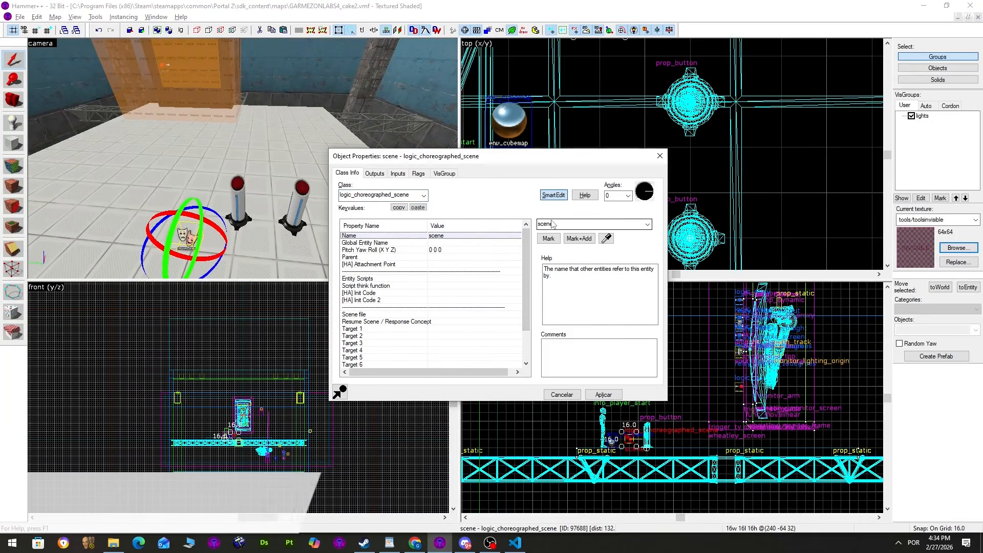
{"action": "left_click", "coordinate": [469, 314]}
{"action": "type", "text": "scenes/npc/sphere03/bw_a4_the_itch01.vcd"}
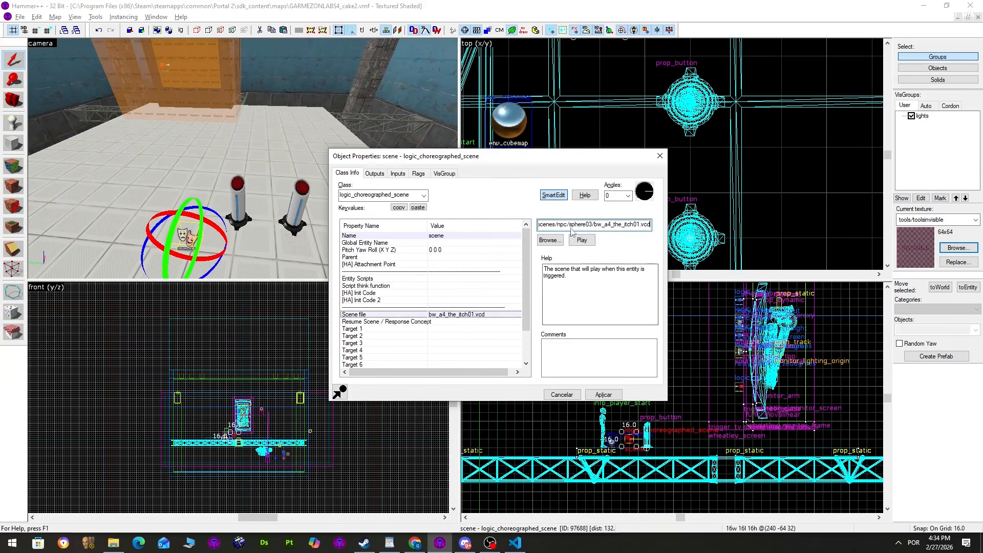
Close the choreographed scene's properties and check the outputs of the second prop_button beside it.
{"action": "left_click", "coordinate": [660, 156]}
{"action": "double_click", "coordinate": [296, 208]}
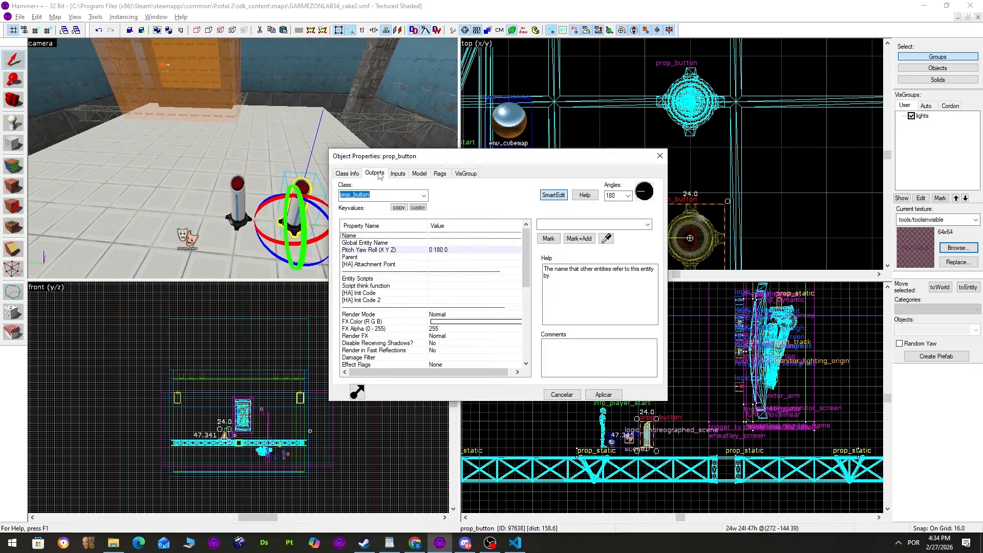
{"action": "left_click", "coordinate": [376, 174]}
{"action": "key", "text": "Escape"}
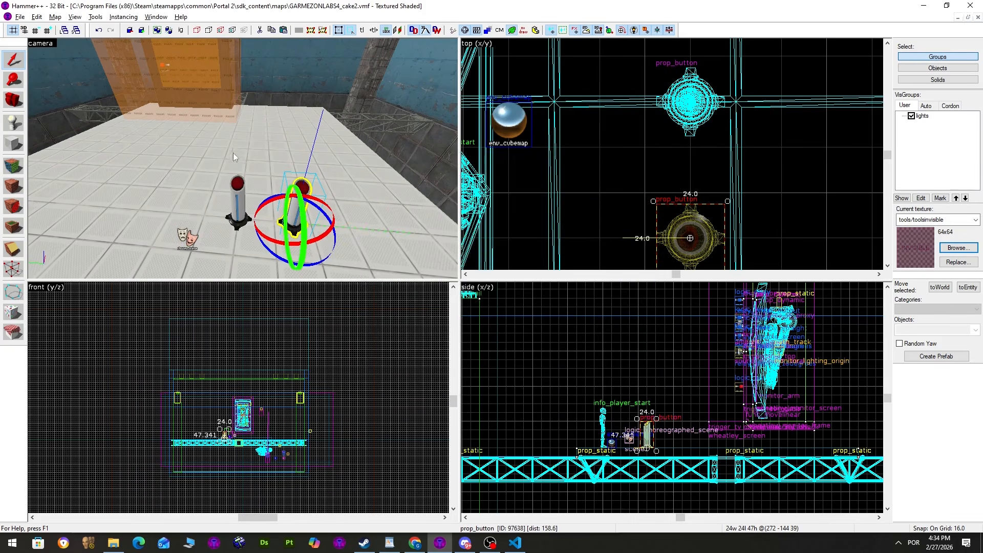
Compile the map with the Fast configuration and run it in Portal 2.
{"action": "key", "text": "F9"}
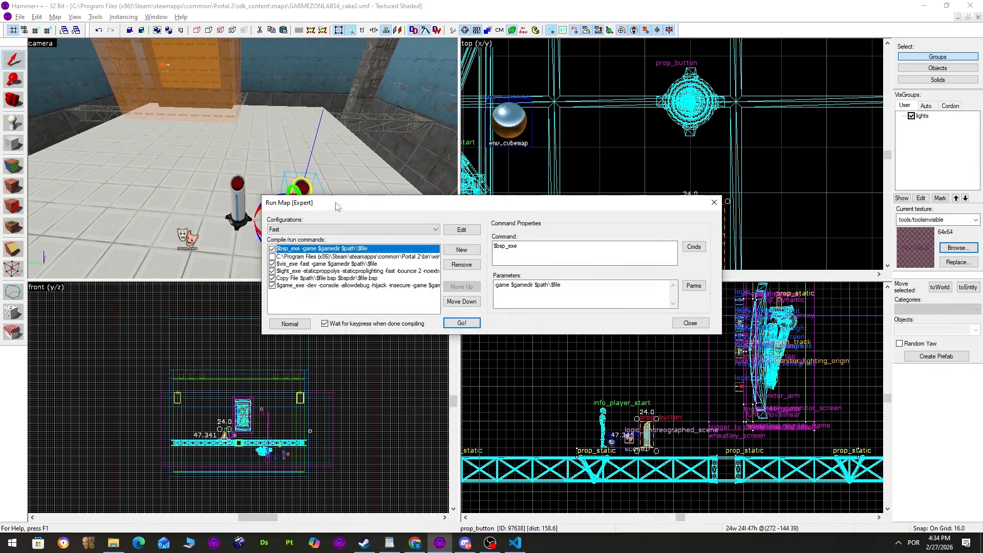
{"action": "left_click", "coordinate": [717, 203]}
{"action": "key", "text": "z"}
{"action": "key", "text": "w"}
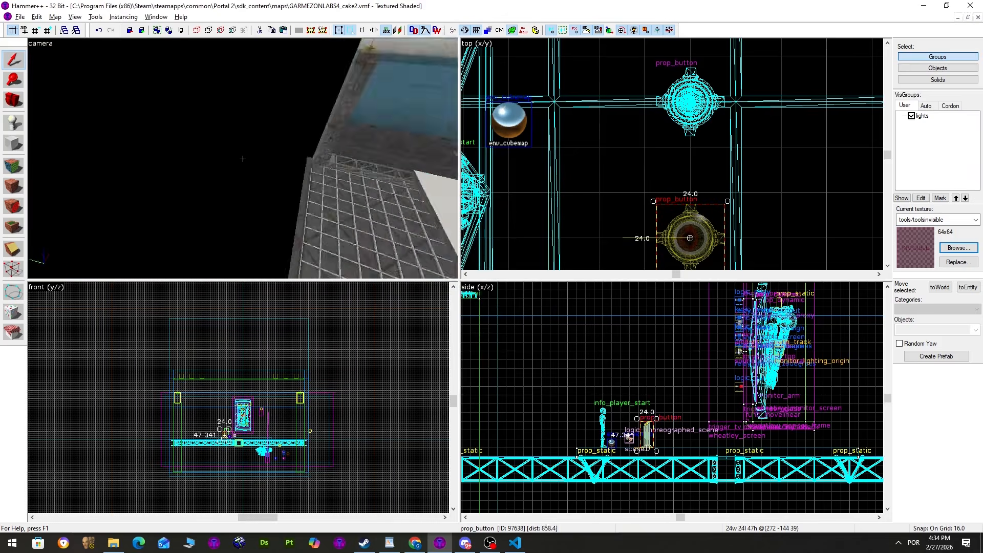
{"action": "key", "text": "w"}
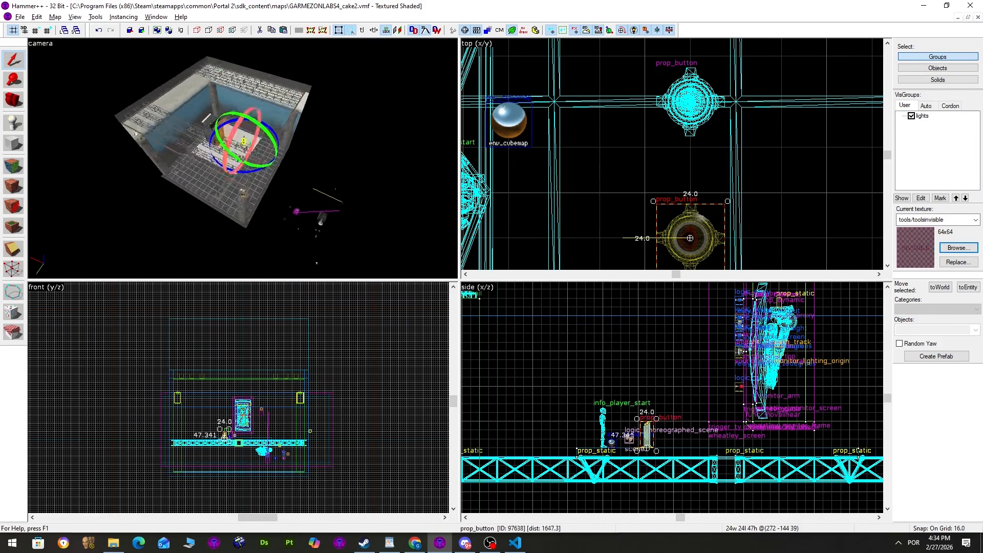
{"action": "key", "text": "w"}
{"action": "key", "text": "z"}
{"action": "key", "text": "F9"}
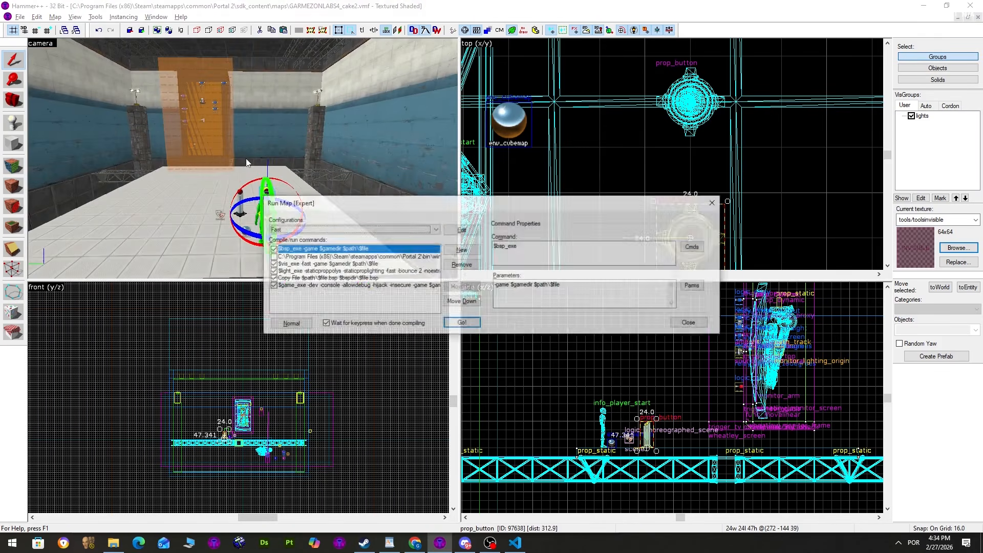
{"action": "key", "text": "Return"}
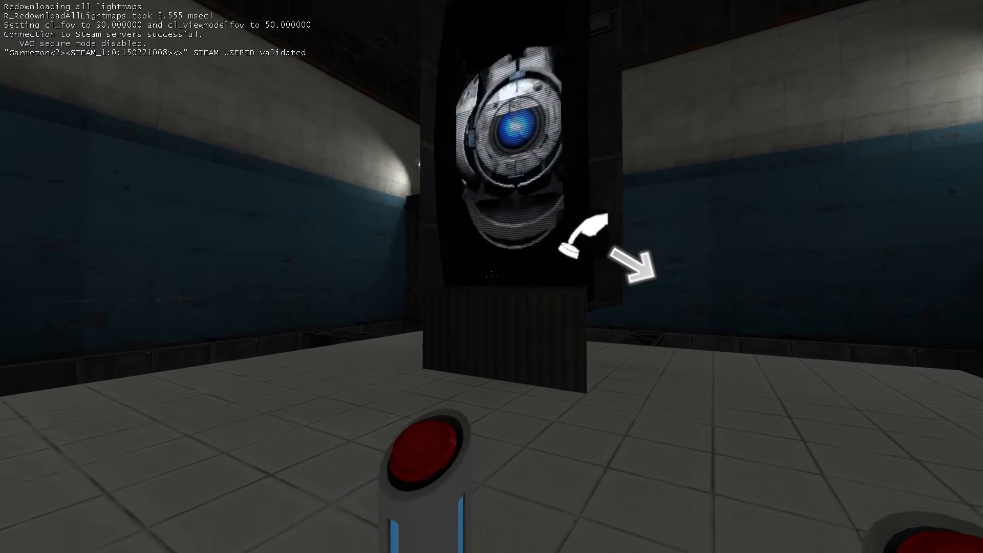
In the running map, trigger Wheatley's voice line with the button and watch the monitor from several positions.
{"action": "key", "text": "d"}
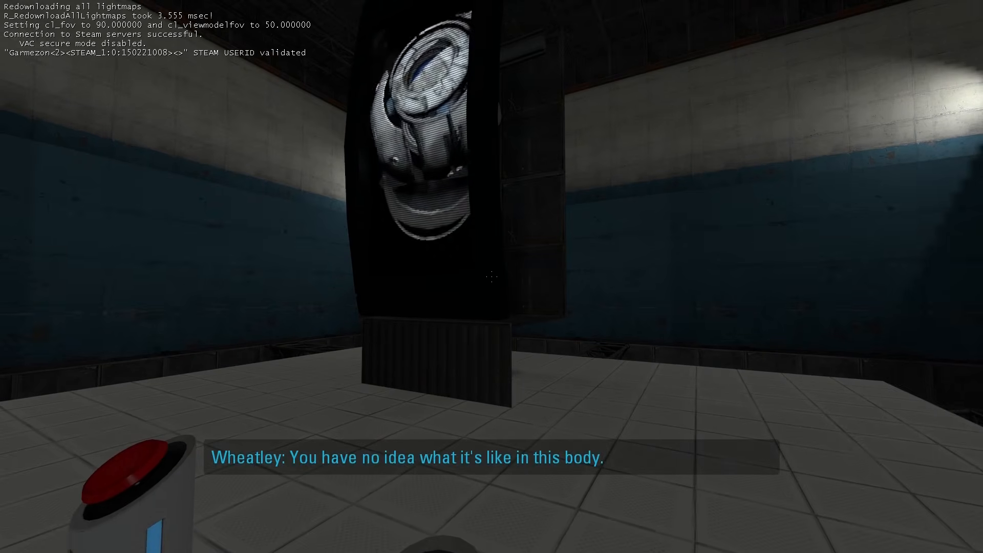
{"action": "key", "text": "s"}
{"action": "key", "text": "a"}
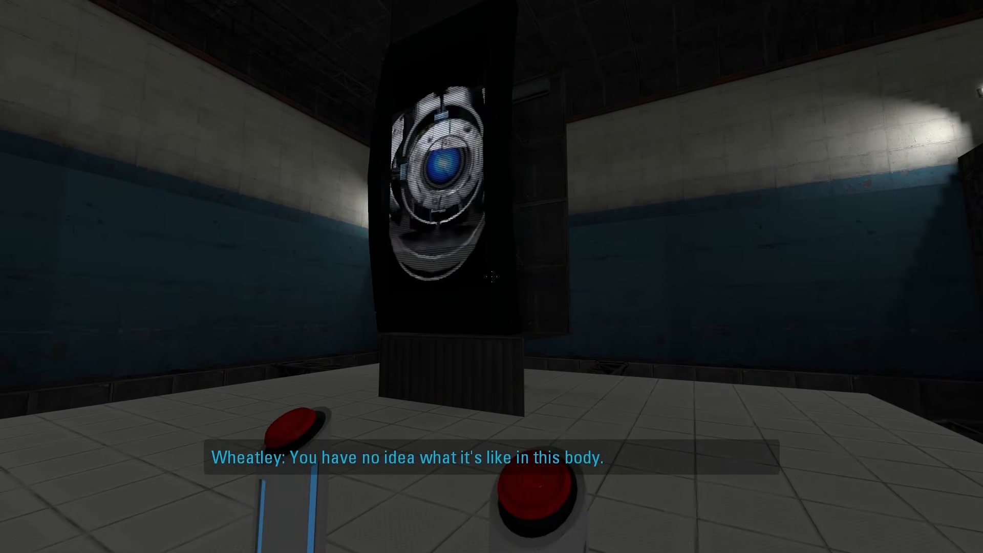
{"action": "key", "text": "w"}
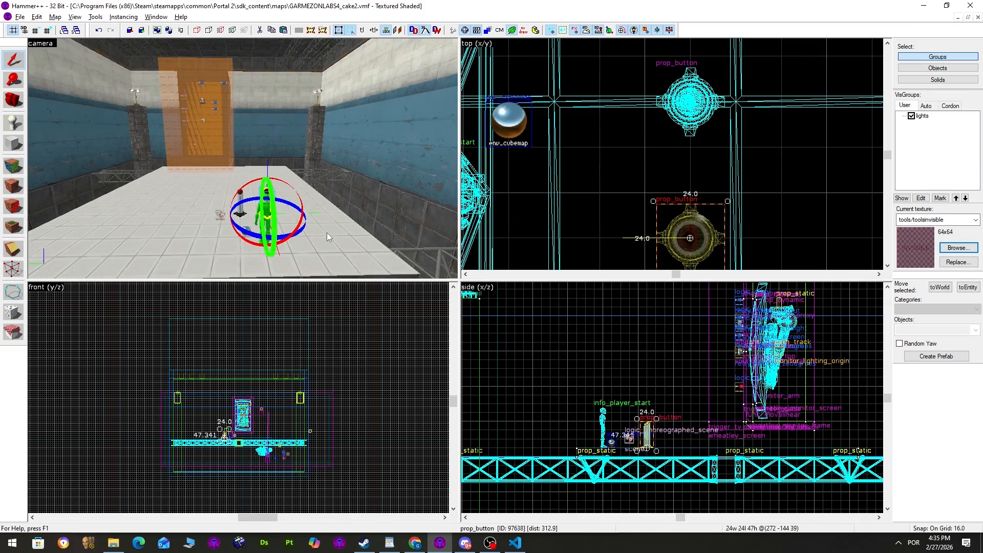
{"action": "scroll", "coordinate": [291, 183], "scroll_direction": "up", "scroll_amount": 5}
{"action": "scroll", "coordinate": [290, 182], "scroll_direction": "down", "scroll_amount": 1}
{"action": "scroll", "coordinate": [290, 183], "scroll_direction": "down", "scroll_amount": 4}
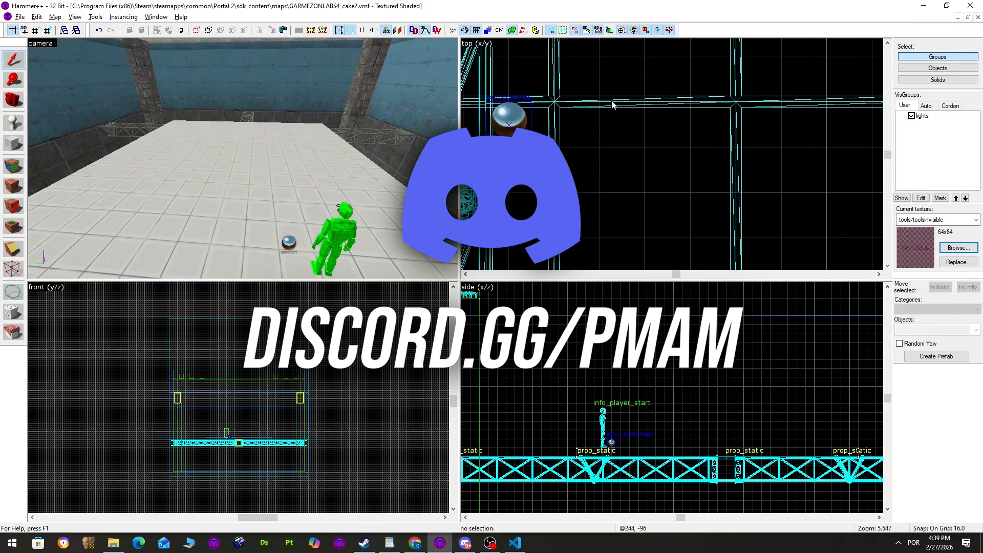
Switch to Discord and read the "How to not break your choreo tutorial" post with Scenes.zip in the tips channel.
{"action": "left_click", "coordinate": [465, 543]}
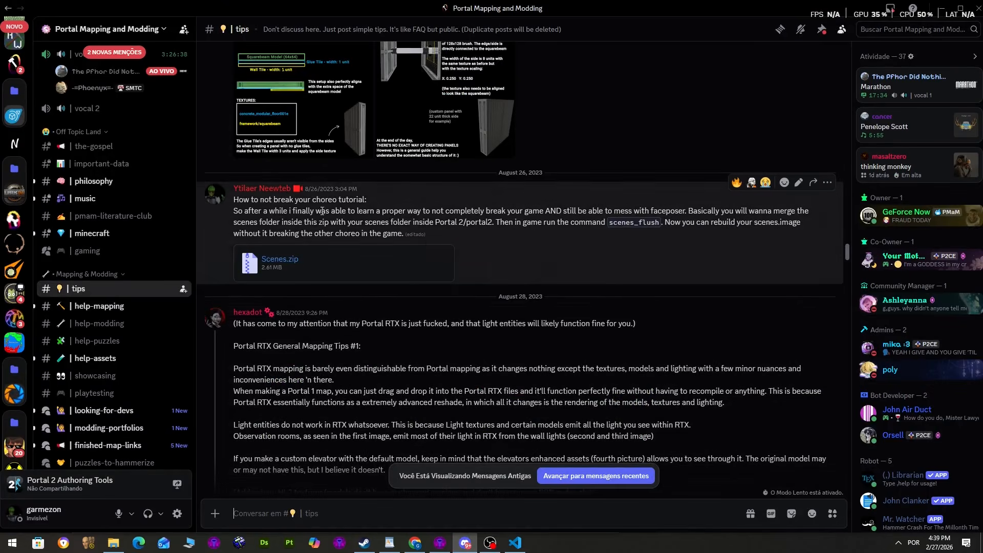
{"action": "scroll", "coordinate": [520, 225], "scroll_direction": "up", "scroll_amount": 1}
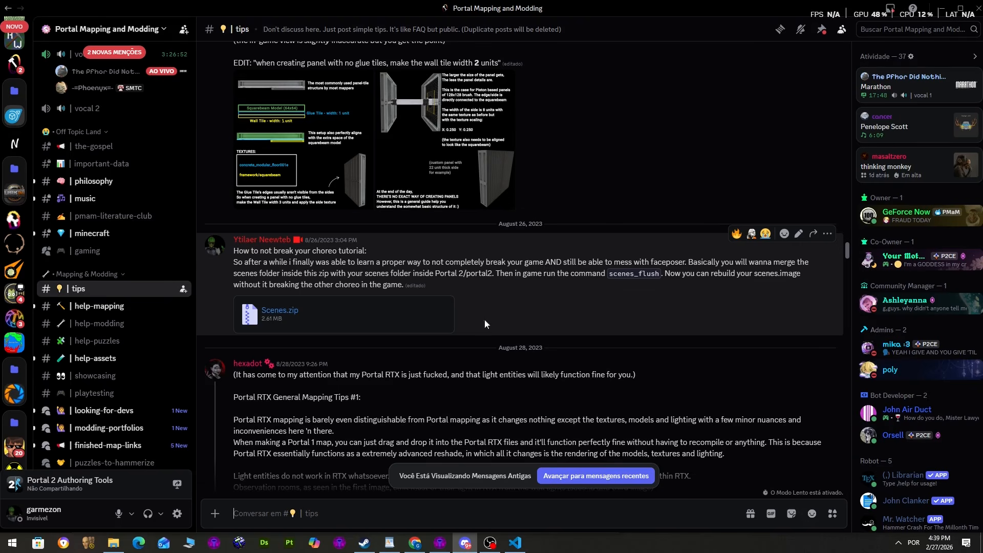
In File Explorer, open pak01_dir.vpk from the portal2 folder in VPKEdit, view its scenes folder, and close VPKEdit.
{"action": "left_click", "coordinate": [114, 543]}
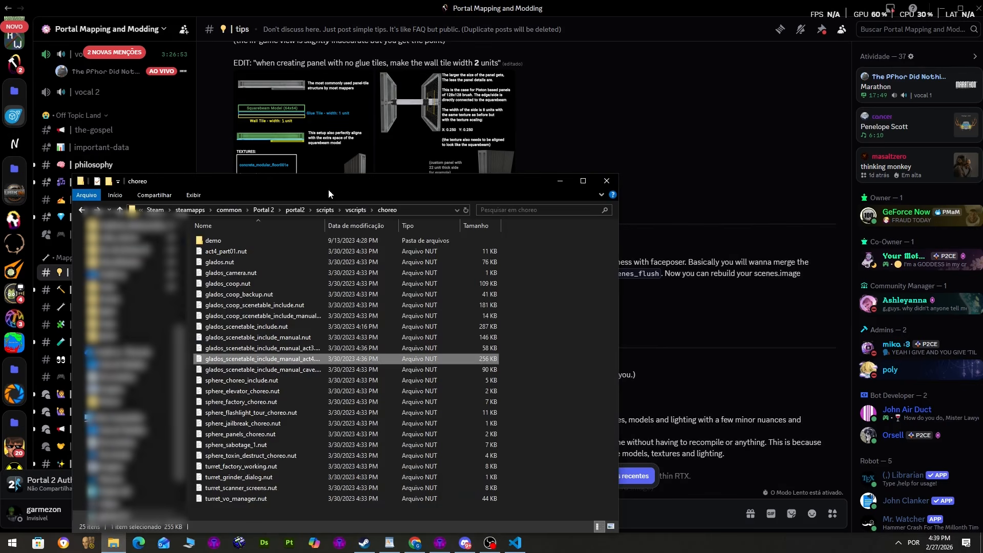
{"action": "left_click", "coordinate": [295, 210]}
{"action": "scroll", "coordinate": [583, 279], "scroll_direction": "down", "scroll_amount": 20}
{"action": "double_click", "coordinate": [290, 419]}
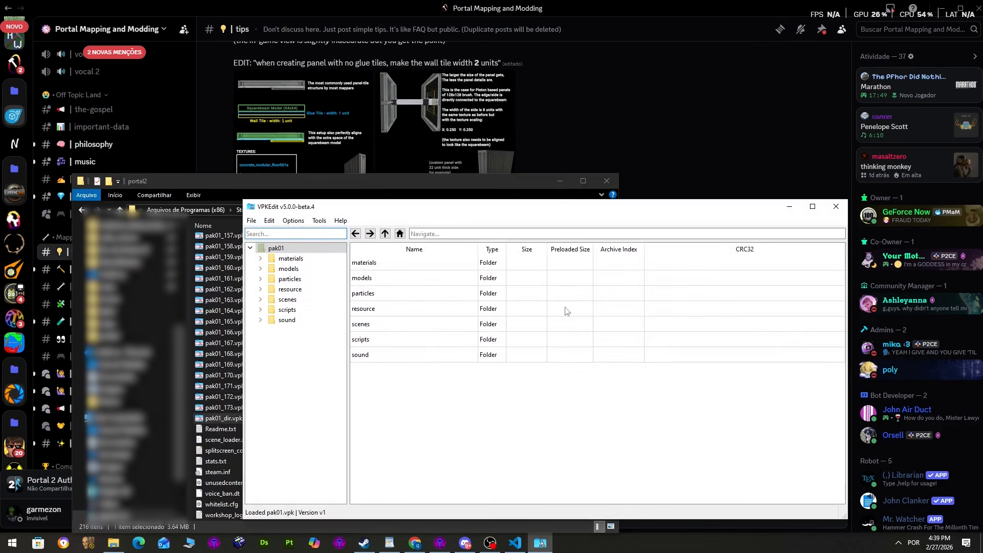
{"action": "double_click", "coordinate": [361, 324]}
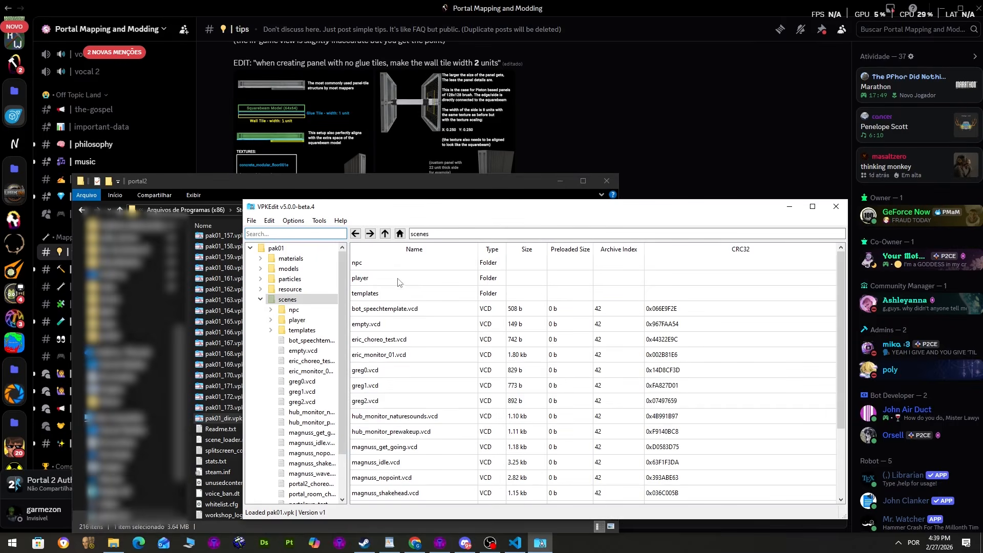
{"action": "left_click", "coordinate": [836, 206]}
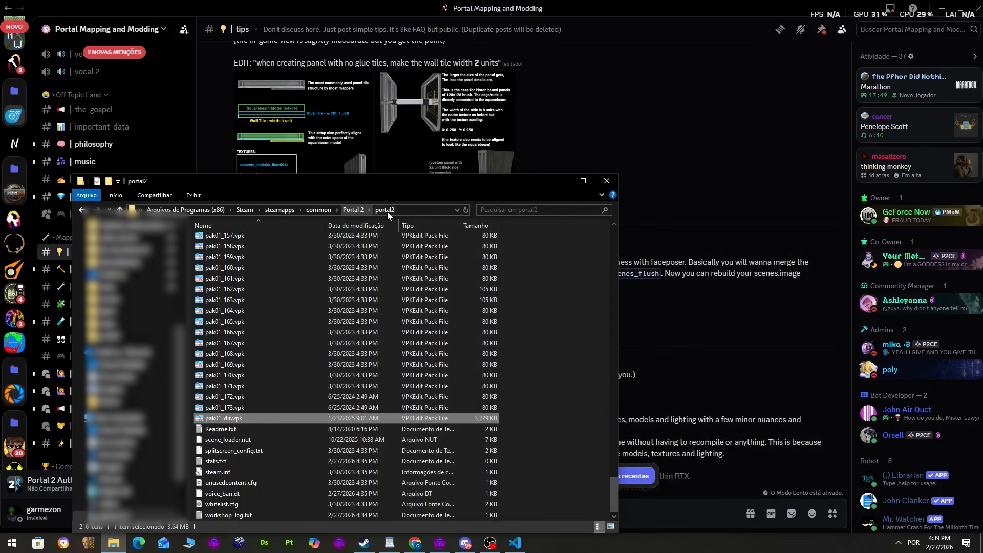
Browse the Portal 2 folders to portal2\scenes, look through its subfolders and VCD files, and minimize File Explorer.
{"action": "scroll", "coordinate": [357, 308], "scroll_direction": "up", "scroll_amount": 4}
{"action": "scroll", "coordinate": [357, 308], "scroll_direction": "up", "scroll_amount": 5}
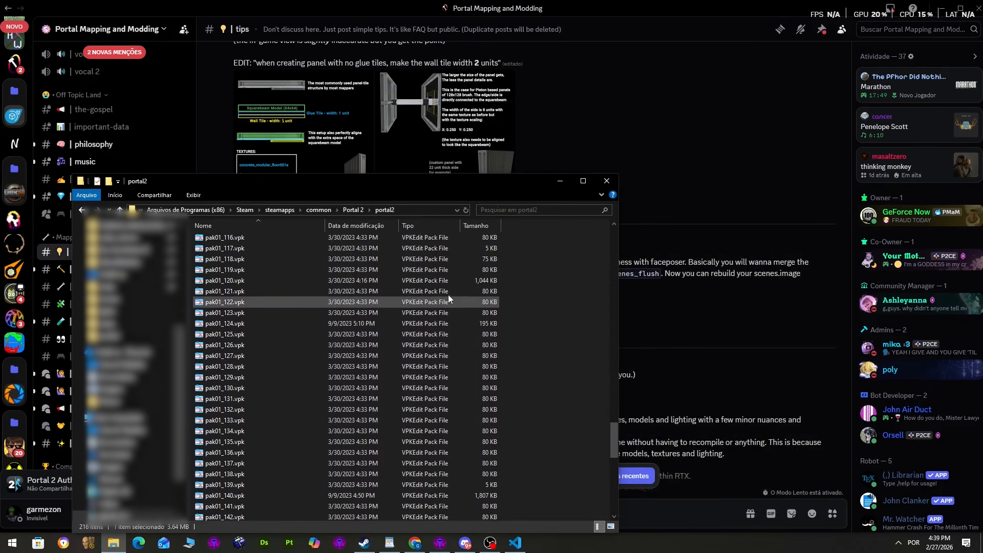
{"action": "left_click", "coordinate": [353, 210]}
{"action": "scroll", "coordinate": [351, 351], "scroll_direction": "up", "scroll_amount": 1}
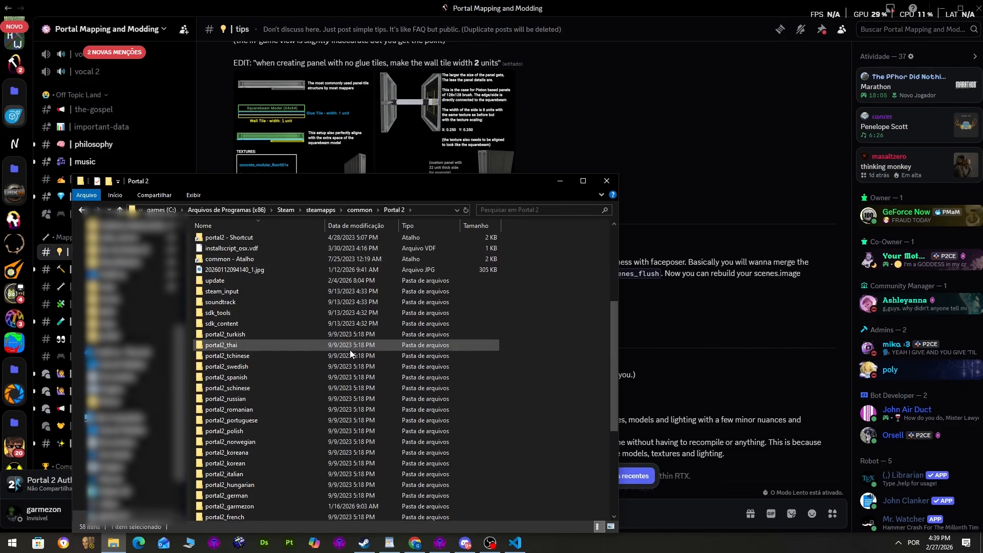
{"action": "scroll", "coordinate": [351, 353], "scroll_direction": "down", "scroll_amount": 5}
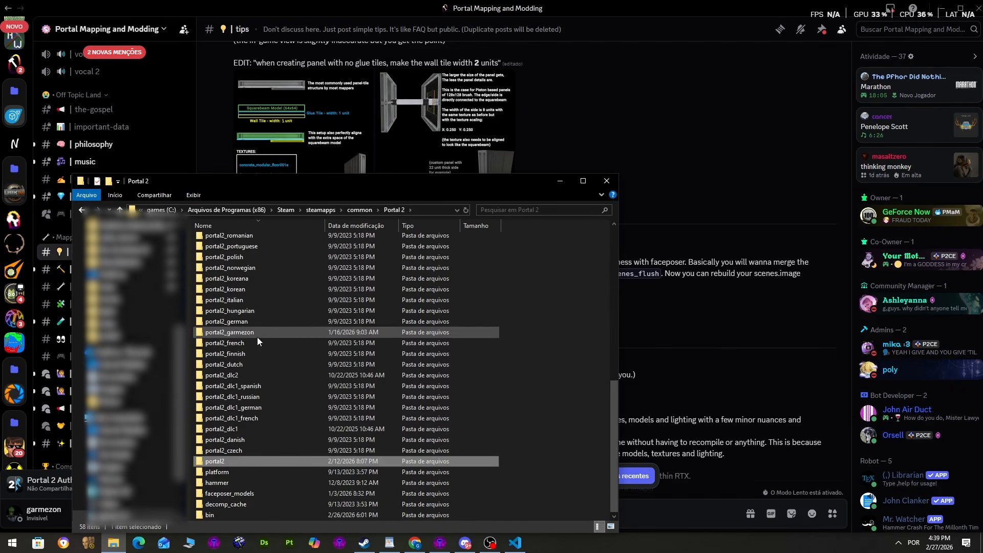
{"action": "scroll", "coordinate": [253, 341], "scroll_direction": "up", "scroll_amount": 4}
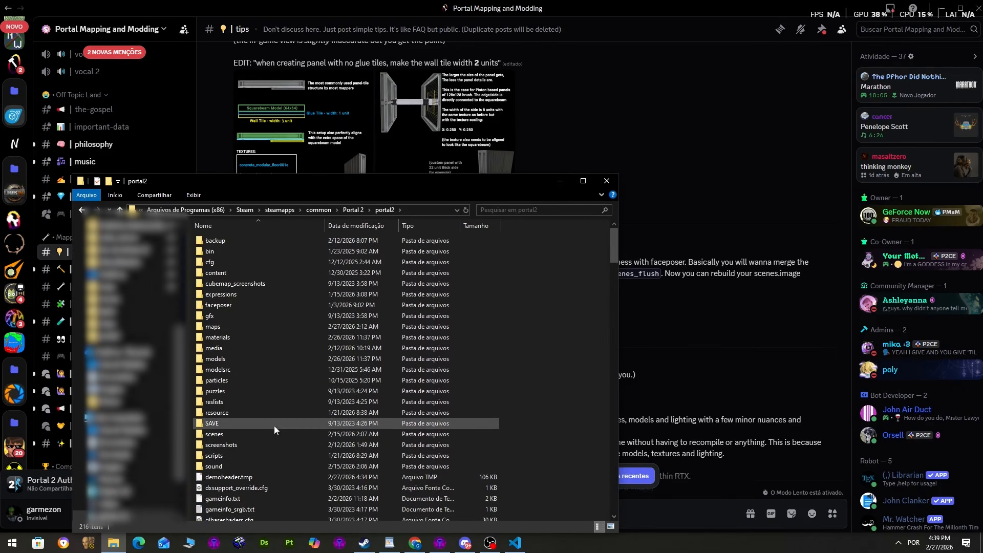
{"action": "double_click", "coordinate": [258, 434]}
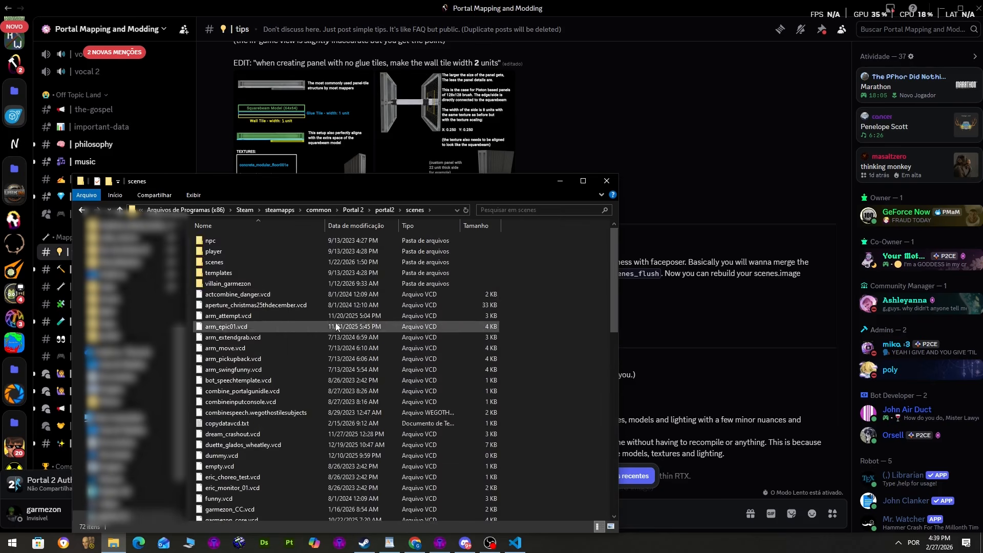
{"action": "scroll", "coordinate": [336, 326], "scroll_direction": "down", "scroll_amount": 4}
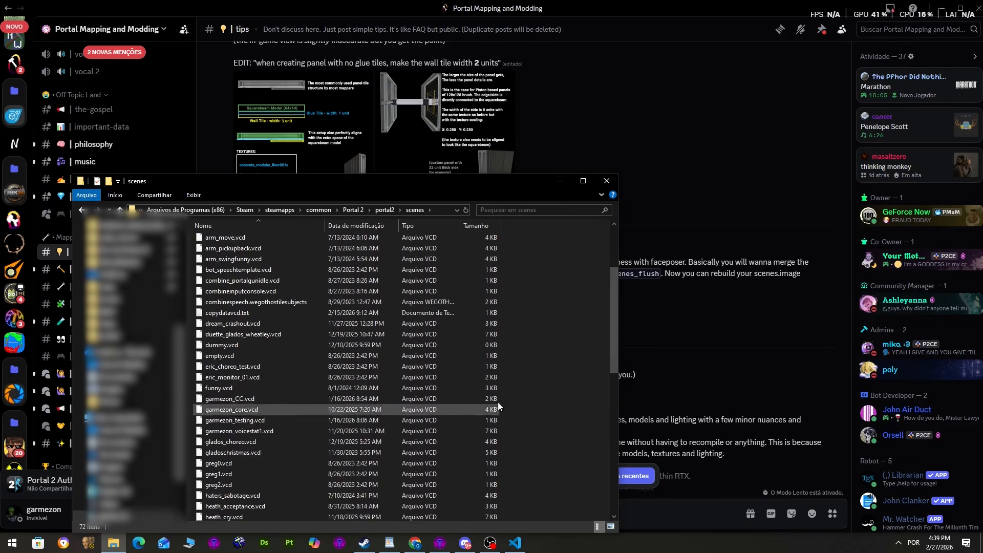
{"action": "scroll", "coordinate": [498, 407], "scroll_direction": "up", "scroll_amount": 4}
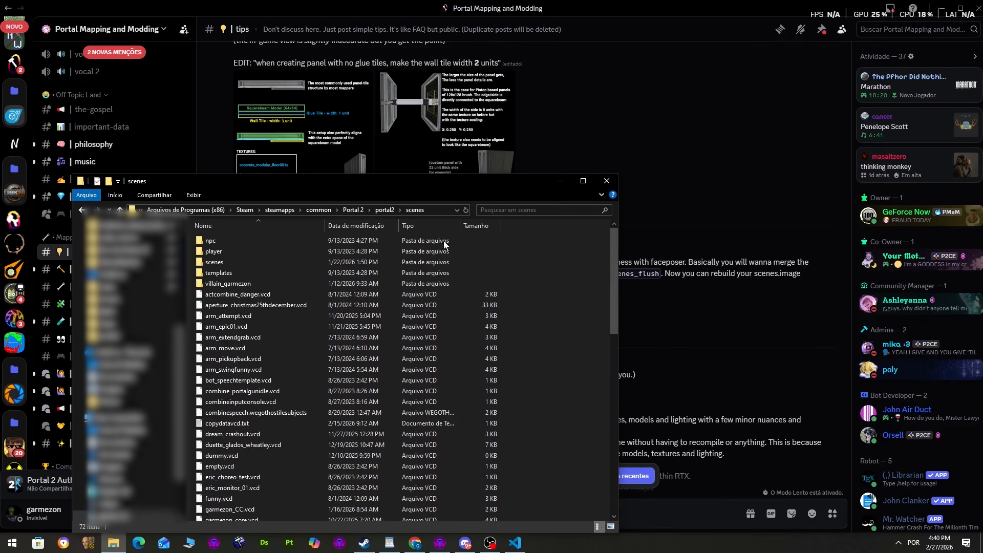
{"action": "left_click", "coordinate": [560, 182]}
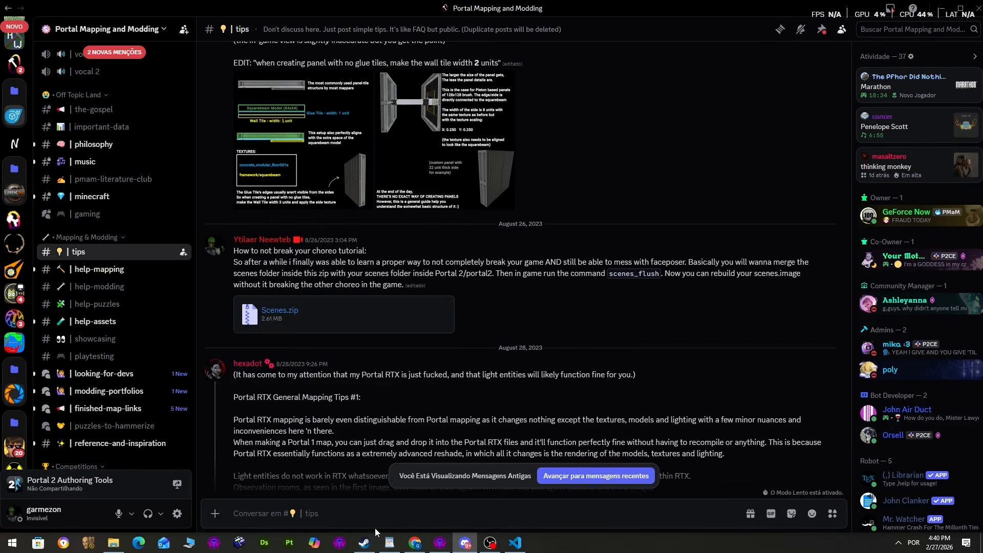
Switch to Steam, find and launch Portal 2, and run scenes_flush in the game's console.
{"action": "left_click", "coordinate": [365, 543]}
{"action": "left_click", "coordinate": [77, 92]}
{"action": "type", "text": "port"}
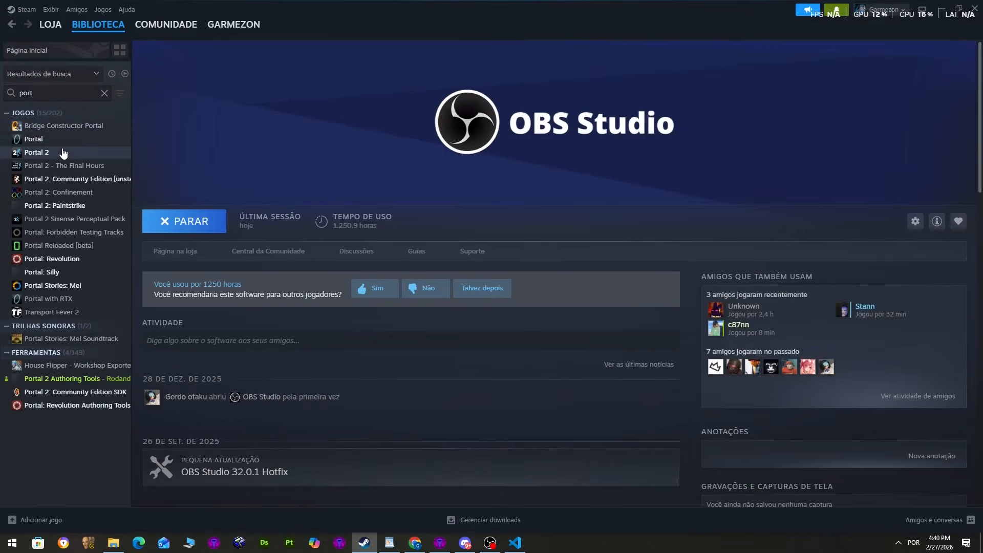
{"action": "left_click", "coordinate": [63, 152]}
{"action": "left_click", "coordinate": [190, 220]}
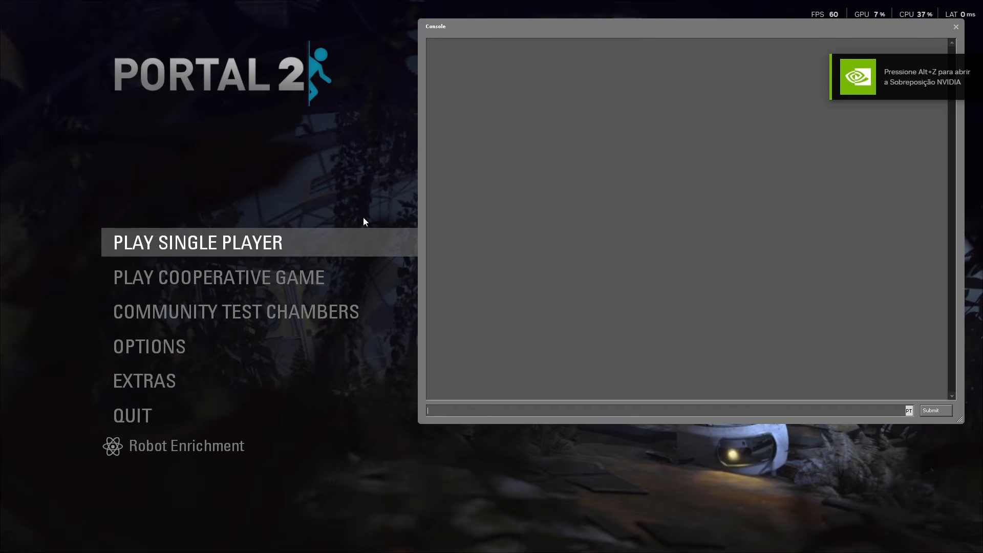
{"action": "type", "text": "scenes_flush"}
{"action": "key", "text": "Return"}
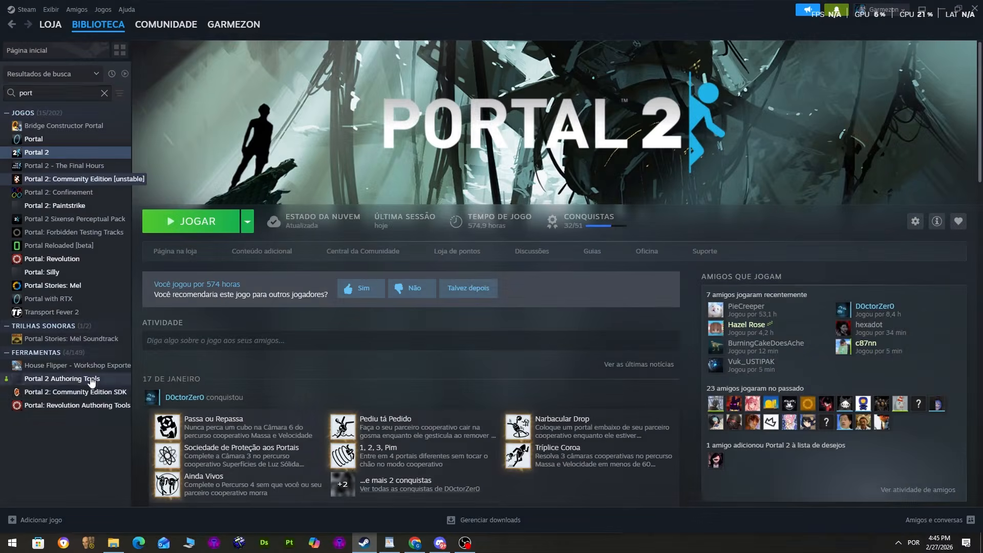
Launch Portal 2 Authoring Tools from Steam and rebuild scenes.image in Faceposer.
{"action": "left_click", "coordinate": [91, 379]}
{"action": "left_click", "coordinate": [201, 221]}
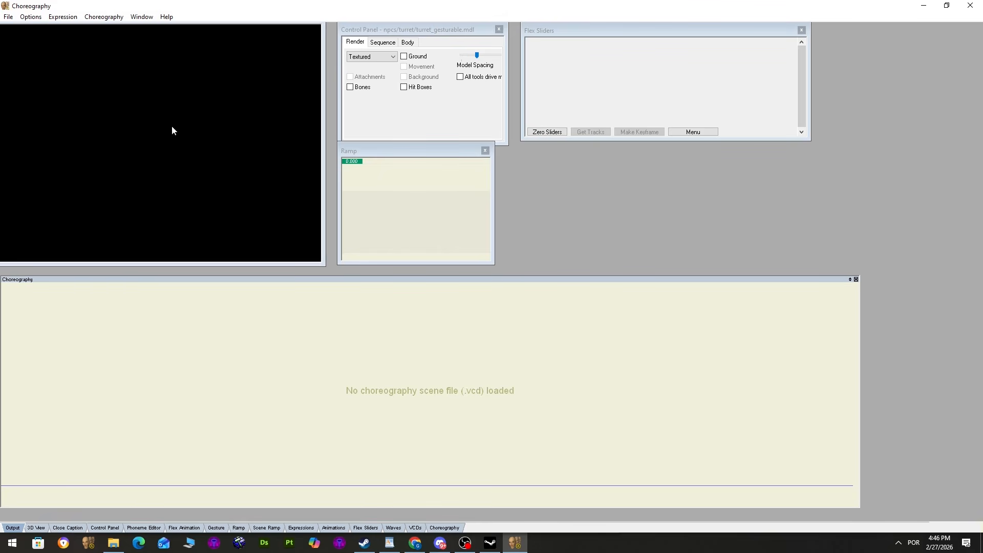
{"action": "left_click", "coordinate": [8, 17]}
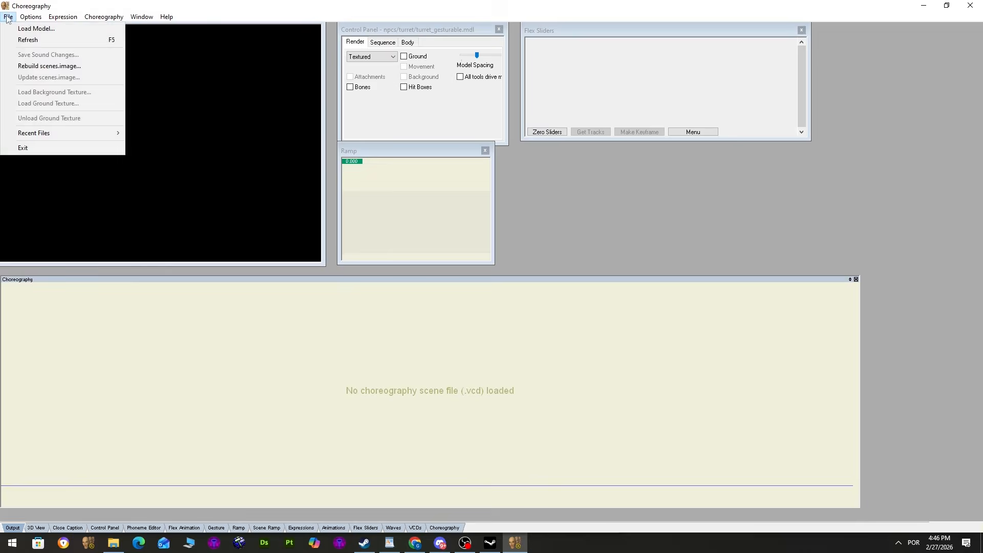
{"action": "left_click", "coordinate": [35, 66]}
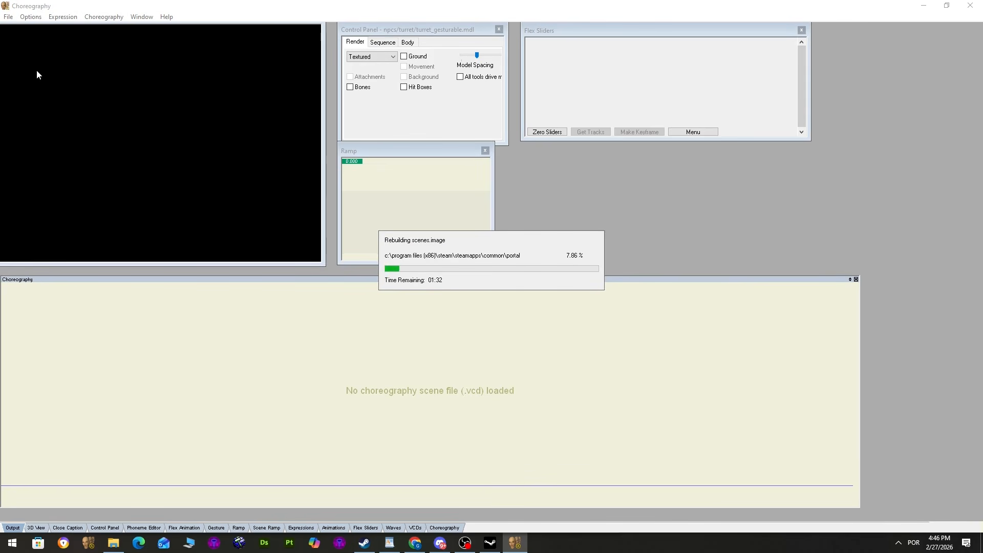
{"action": "left_click", "coordinate": [516, 544]}
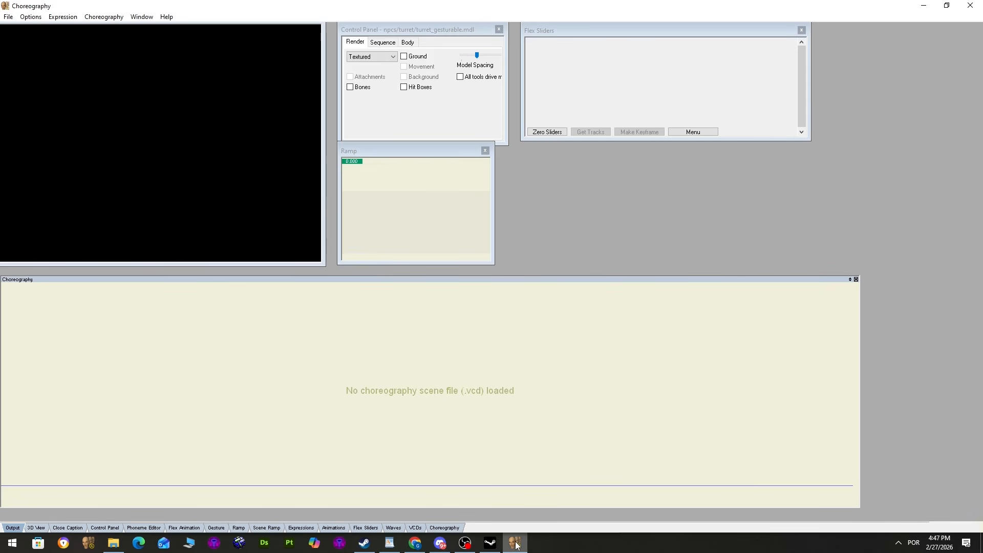
Create a new choreography scene file named tutorial_pmam2 in the portal2\scenes folder.
{"action": "left_click", "coordinate": [114, 18]}
{"action": "left_click", "coordinate": [114, 28]}
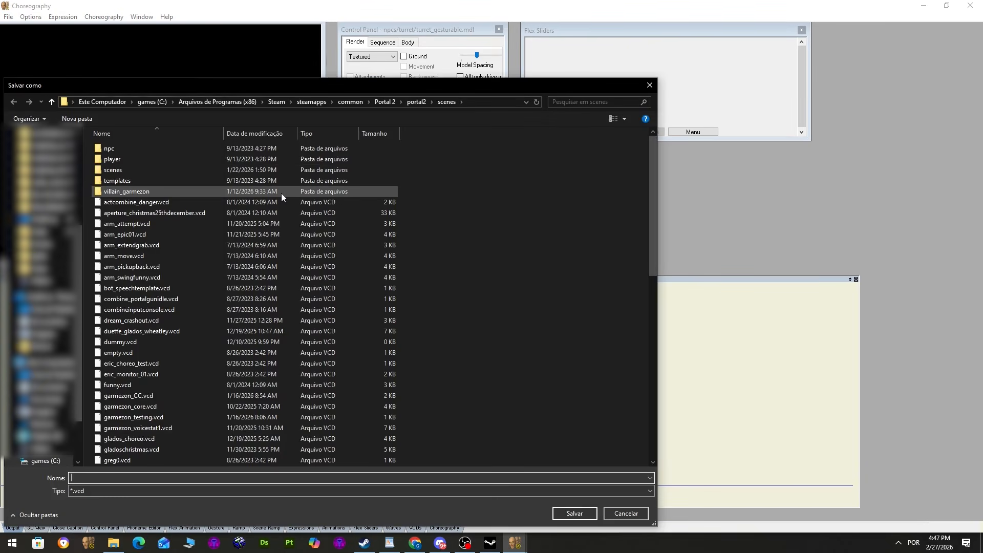
{"action": "type", "text": "tutorial_"}
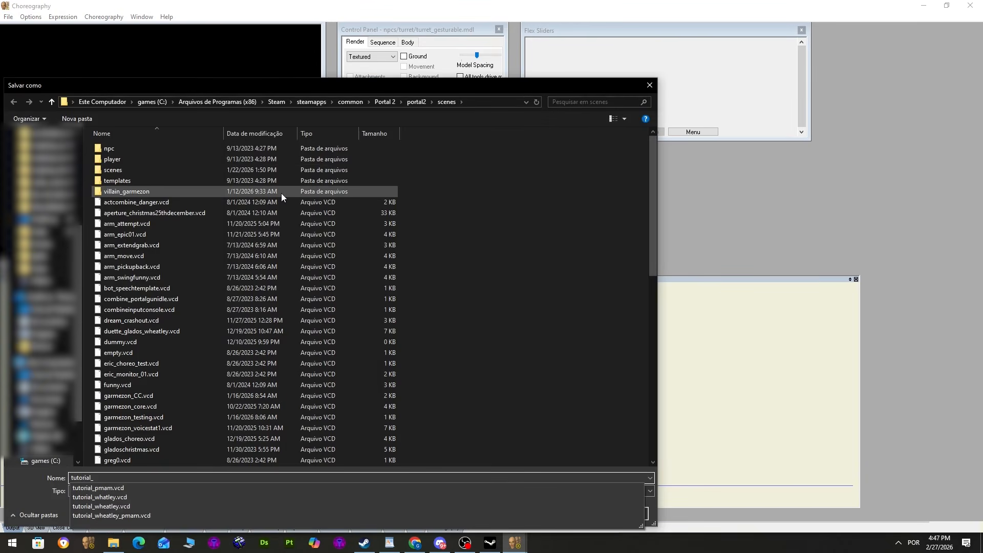
{"action": "type", "text": "pmam"}
{"action": "key", "text": "Return"}
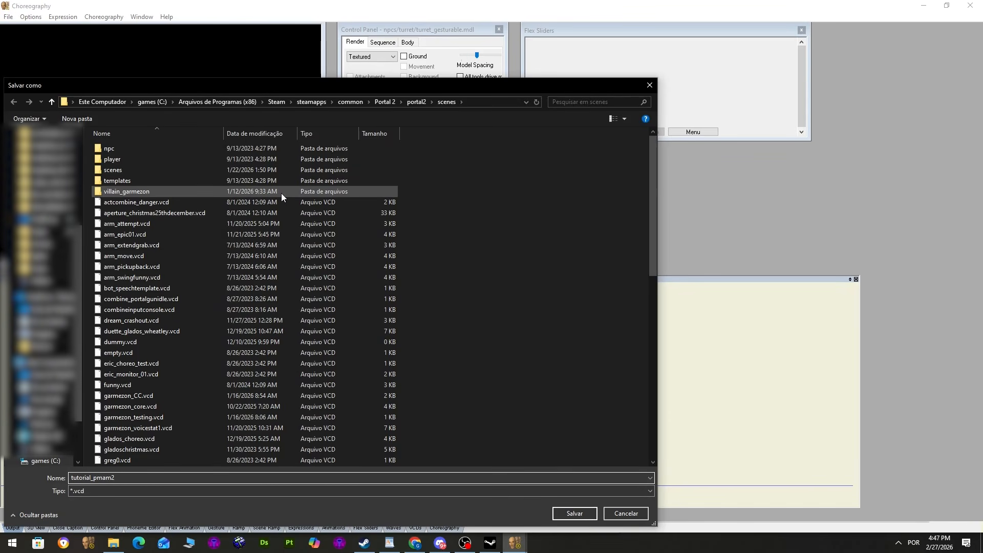
{"action": "key", "text": "Return"}
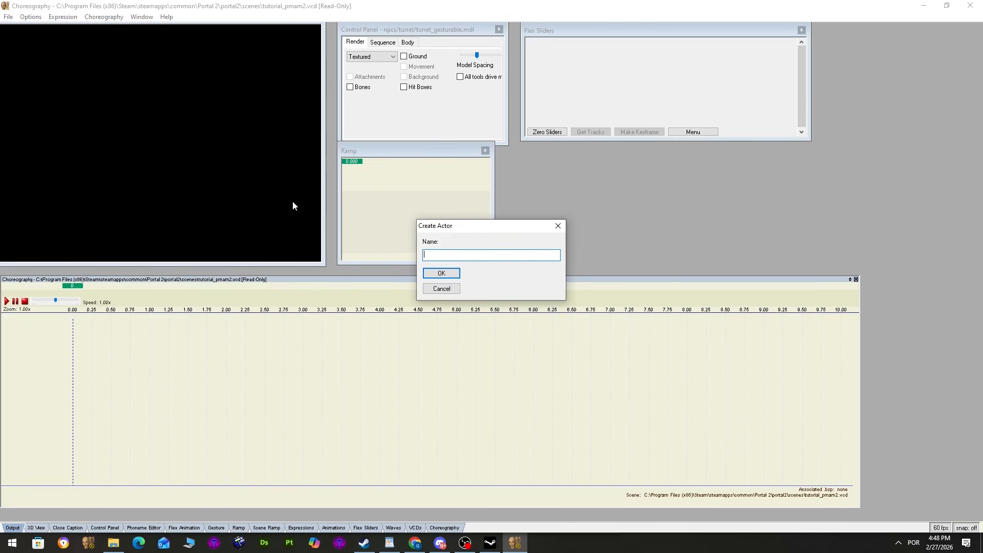
{"action": "type", "text": "@Pmam"}
{"action": "key", "text": "Return"}
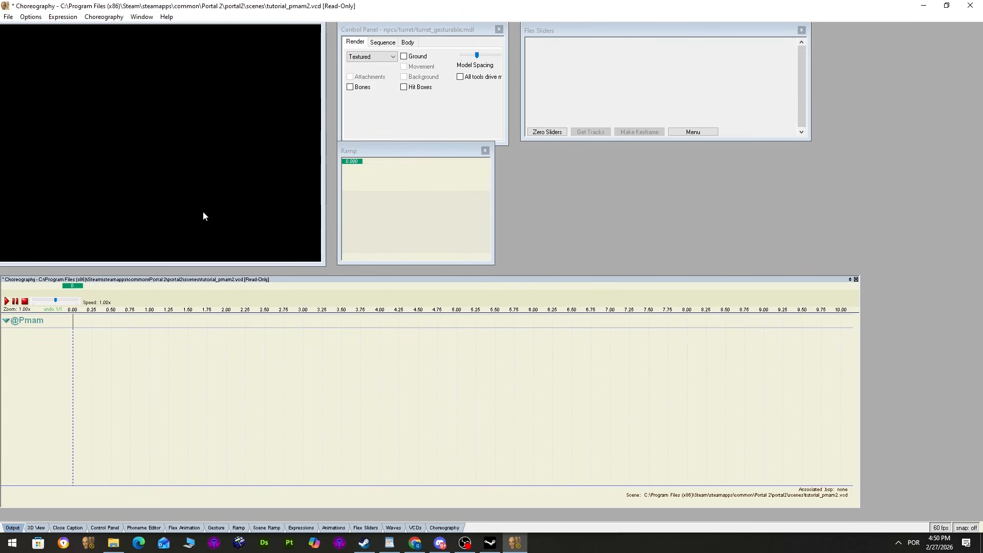
Load the personality_sphere.mdl model from the Portal 2\faceposer_models folder.
{"action": "left_click", "coordinate": [8, 17]}
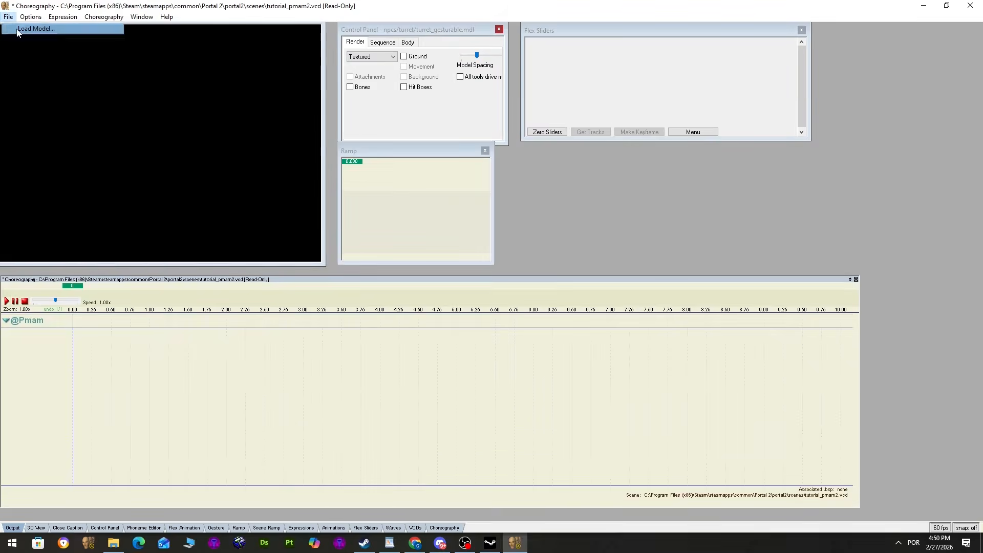
{"action": "left_click", "coordinate": [60, 68]}
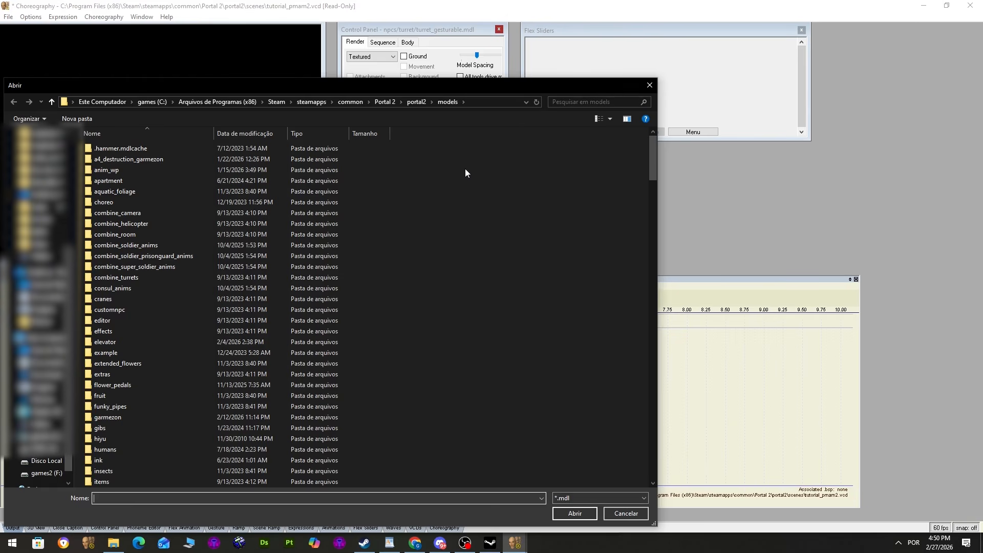
{"action": "left_click", "coordinate": [417, 102]}
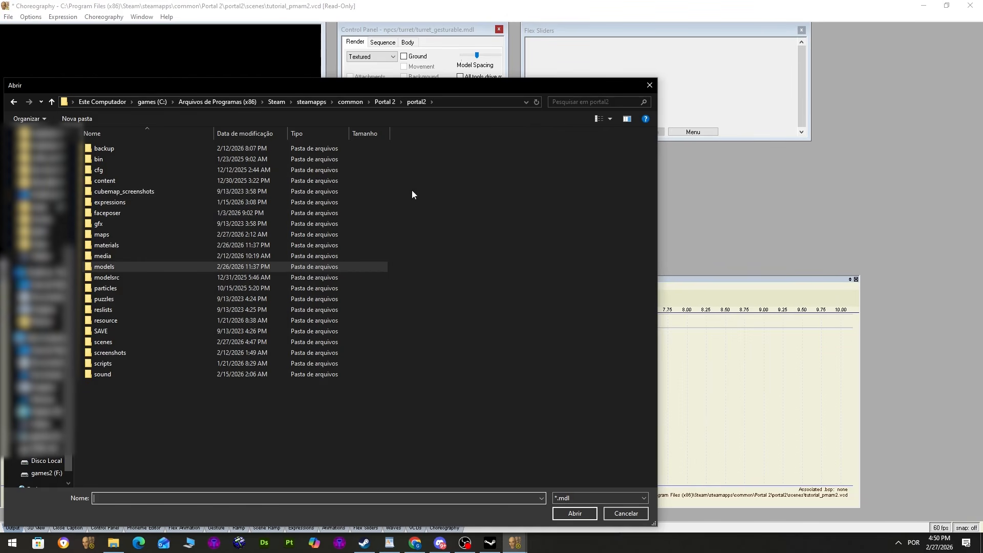
{"action": "double_click", "coordinate": [150, 266]}
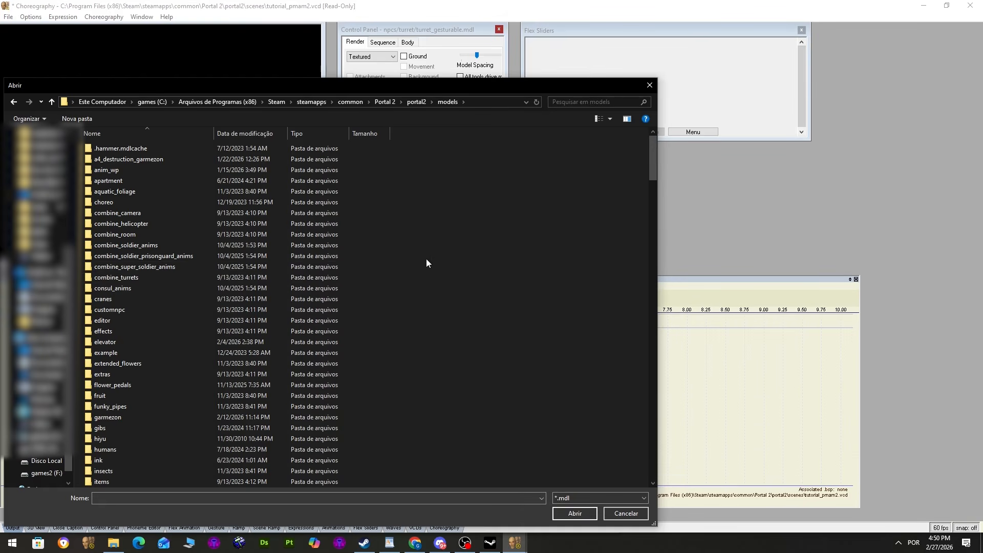
{"action": "left_click", "coordinate": [416, 102]}
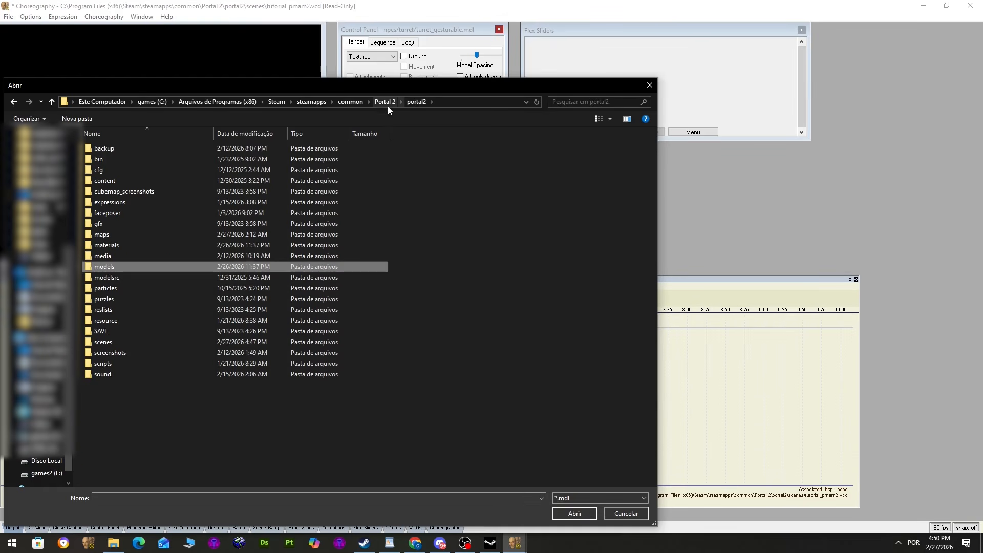
{"action": "left_click", "coordinate": [385, 102]}
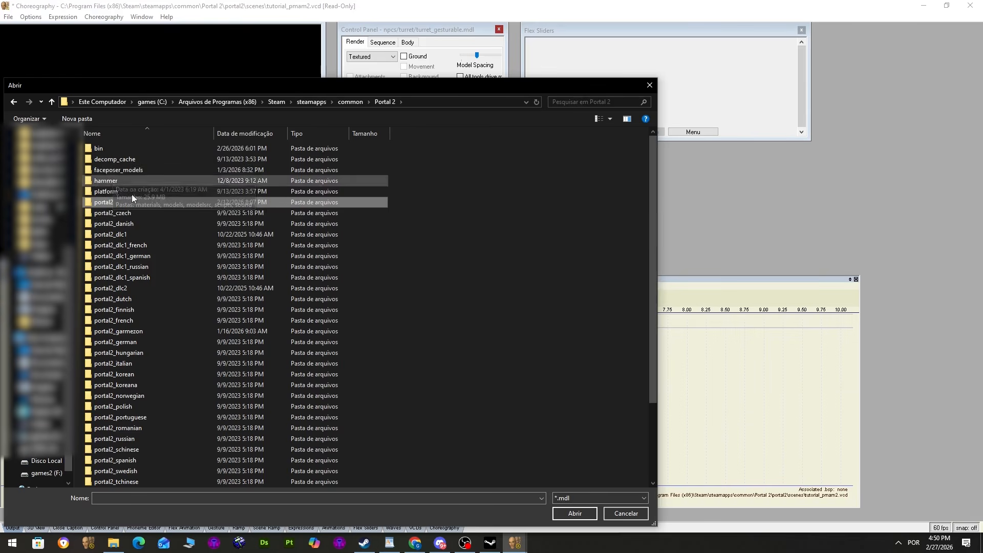
{"action": "double_click", "coordinate": [125, 173]}
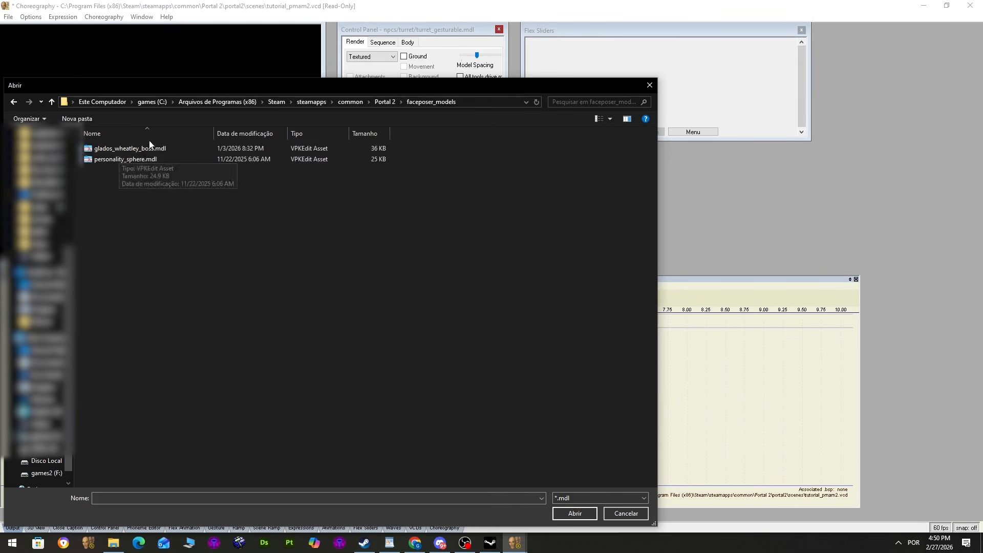
{"action": "double_click", "coordinate": [127, 160]}
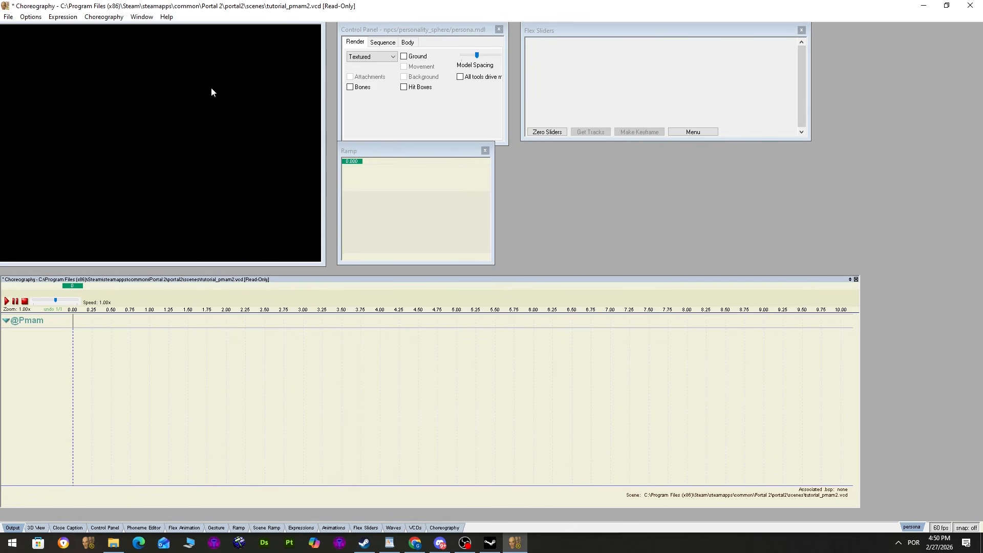
Centre the personality sphere in the 3D view, zooming and rotating until the whole model is framed.
{"action": "left_click", "coordinate": [35, 20]}
{"action": "left_click", "coordinate": [67, 80]}
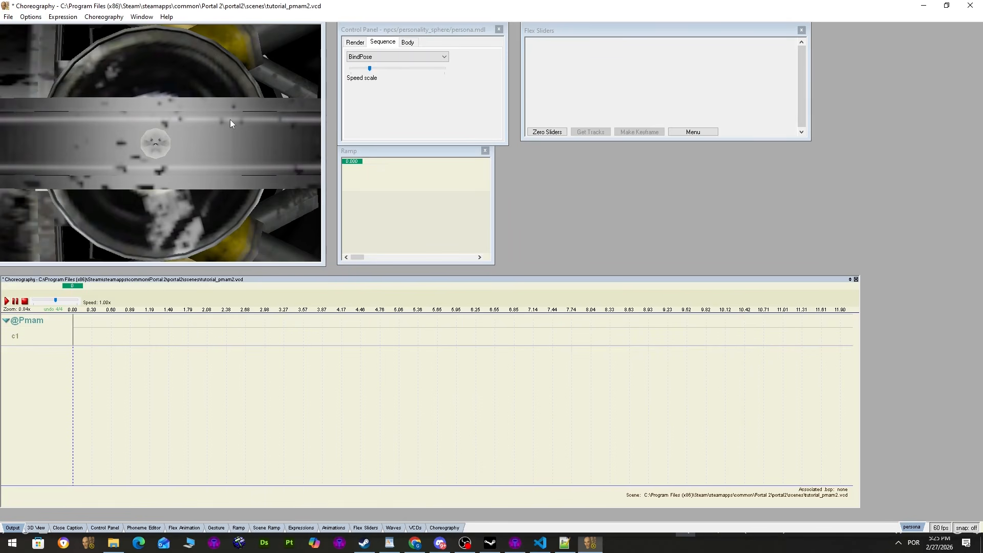
{"action": "right_click_drag", "start_coordinate": [252, 79], "coordinate": [211, 82]}
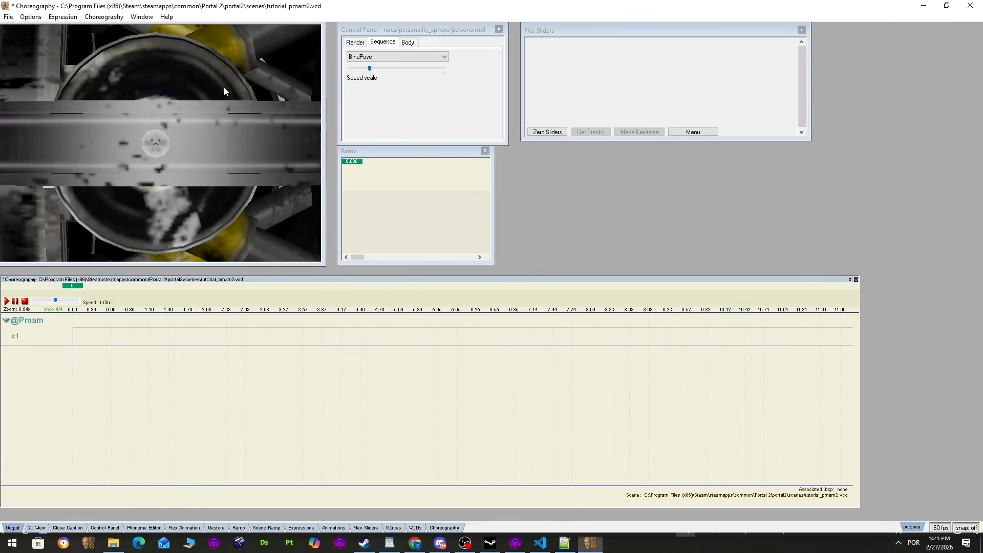
{"action": "mouse_move", "coordinate": [260, 76]}
{"action": "left_mouse_down"}
{"action": "mouse_move", "coordinate": [233, 87]}
{"action": "mouse_move", "coordinate": [223, 130]}
{"action": "mouse_move", "coordinate": [167, 161]}
{"action": "mouse_move", "coordinate": [227, 125]}
{"action": "mouse_move", "coordinate": [119, 141]}
{"action": "mouse_move", "coordinate": [179, 156]}
{"action": "mouse_move", "coordinate": [115, 170]}
{"action": "mouse_move", "coordinate": [196, 85]}
{"action": "mouse_move", "coordinate": [186, 204]}
{"action": "mouse_move", "coordinate": [176, 173]}
{"action": "mouse_move", "coordinate": [300, 170]}
{"action": "mouse_move", "coordinate": [249, 151]}
{"action": "mouse_move", "coordinate": [235, 266]}
{"action": "mouse_move", "coordinate": [222, 85]}
{"action": "mouse_move", "coordinate": [216, 223]}
{"action": "mouse_move", "coordinate": [208, 152]}
{"action": "mouse_move", "coordinate": [269, 67]}
{"action": "left_mouse_up"}
{"action": "mouse_move", "coordinate": [161, 151]}
{"action": "left_mouse_down"}
{"action": "mouse_move", "coordinate": [134, 147]}
{"action": "mouse_move", "coordinate": [162, 149]}
{"action": "left_mouse_up"}
{"action": "left_click_drag", "start_coordinate": [228, 137], "coordinate": [134, 112]}
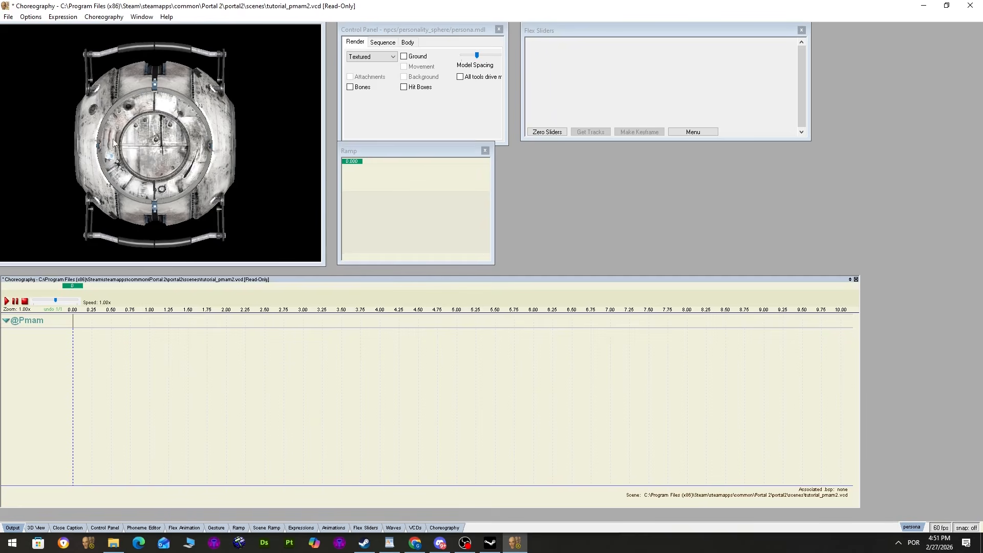
{"action": "left_click_drag", "start_coordinate": [241, 134], "coordinate": [154, 169]}
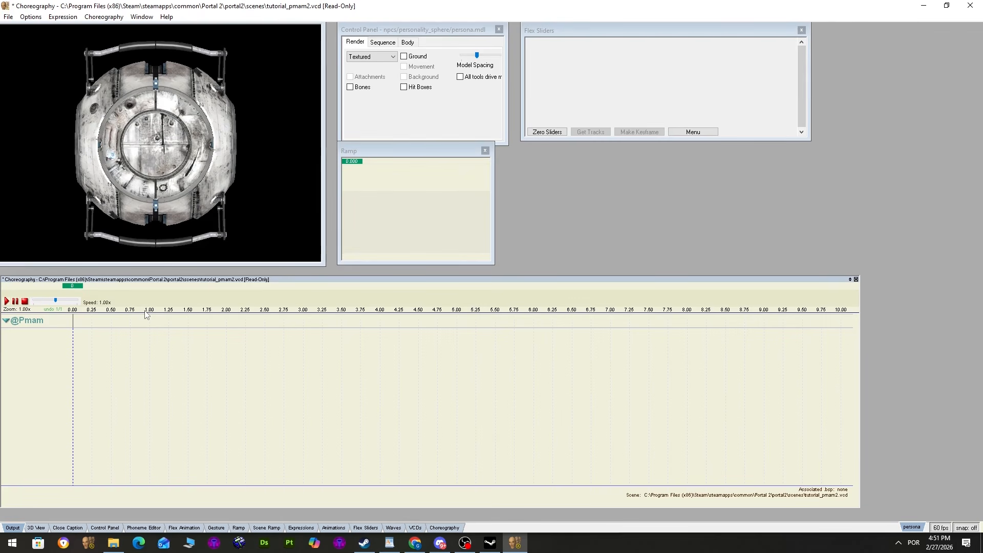
{"action": "right_click", "coordinate": [158, 318]}
{"action": "mouse_move", "coordinate": [207, 323]}
{"action": "left_click", "coordinate": [331, 333]}
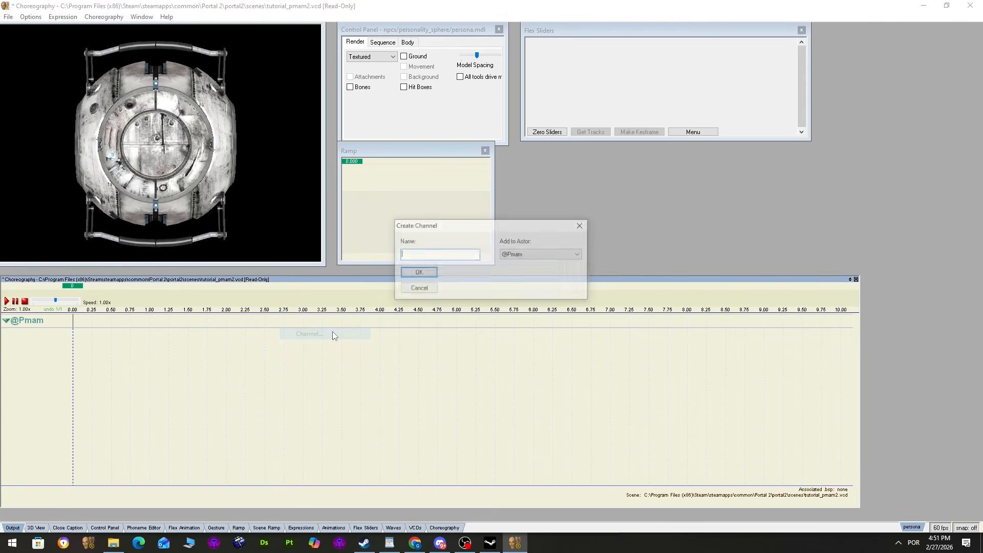
{"action": "type", "text": "c1"}
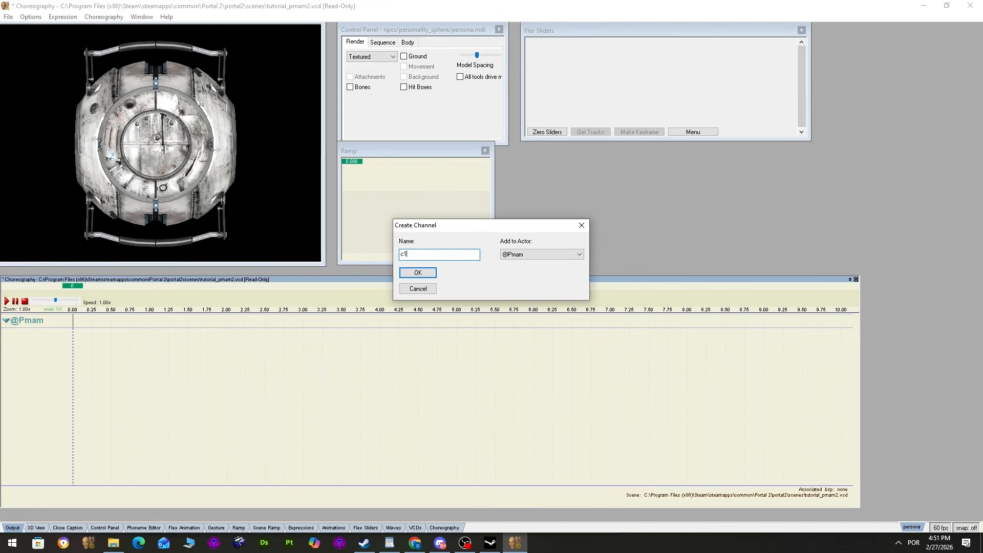
{"action": "key", "text": "Return"}
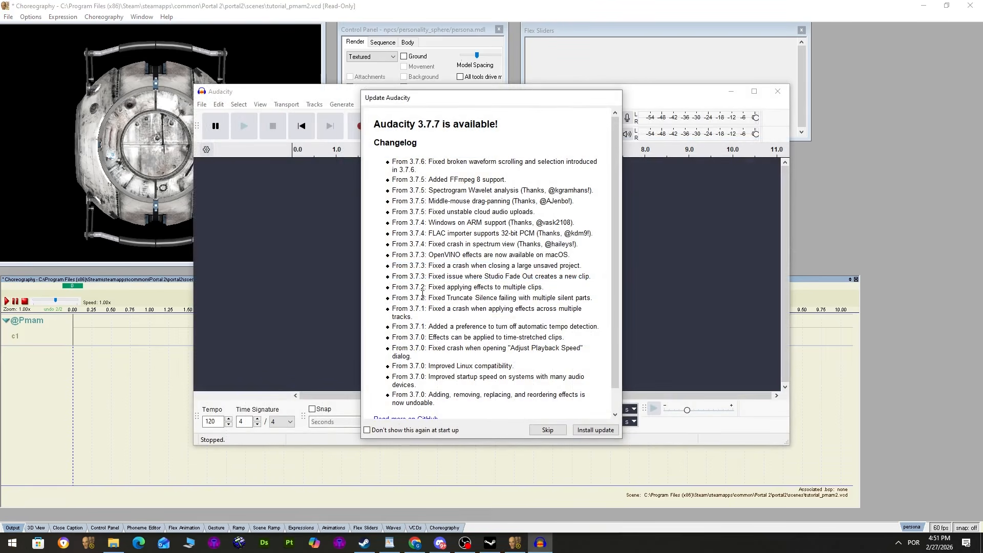
In Audacity, dismiss the update and welcome dialogs, record a short voice line, and play it back.
{"action": "left_click", "coordinate": [548, 431]}
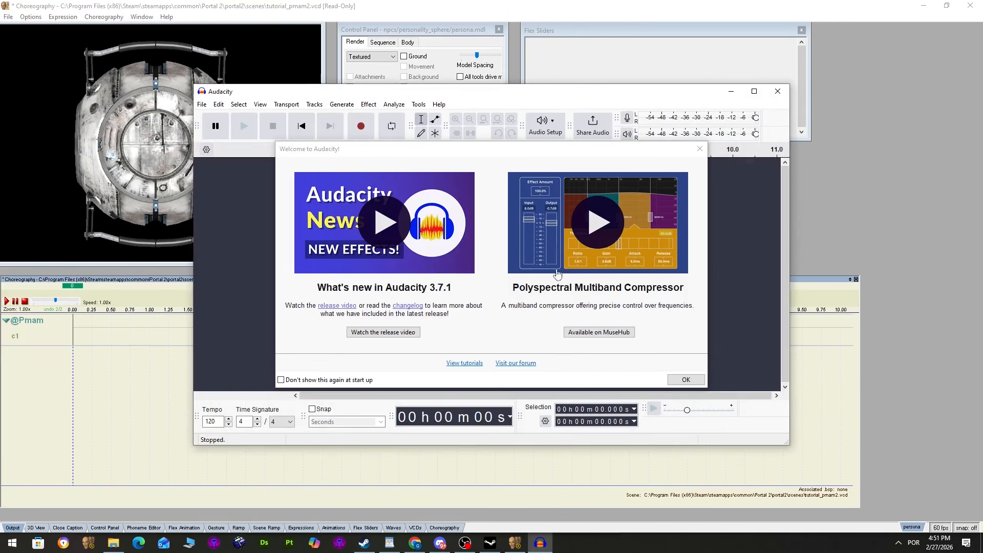
{"action": "left_click", "coordinate": [684, 380]}
{"action": "key", "text": "r"}
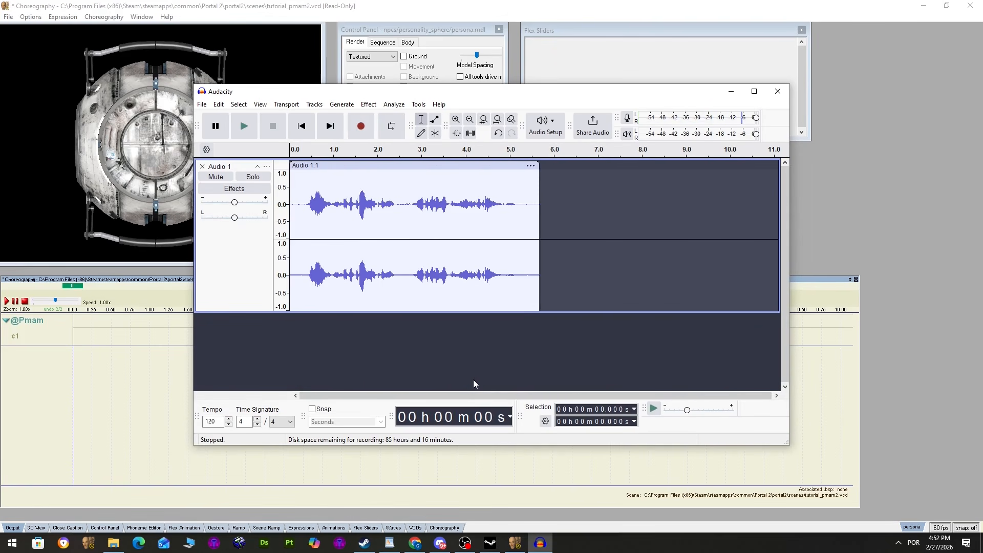
{"action": "key", "text": "space"}
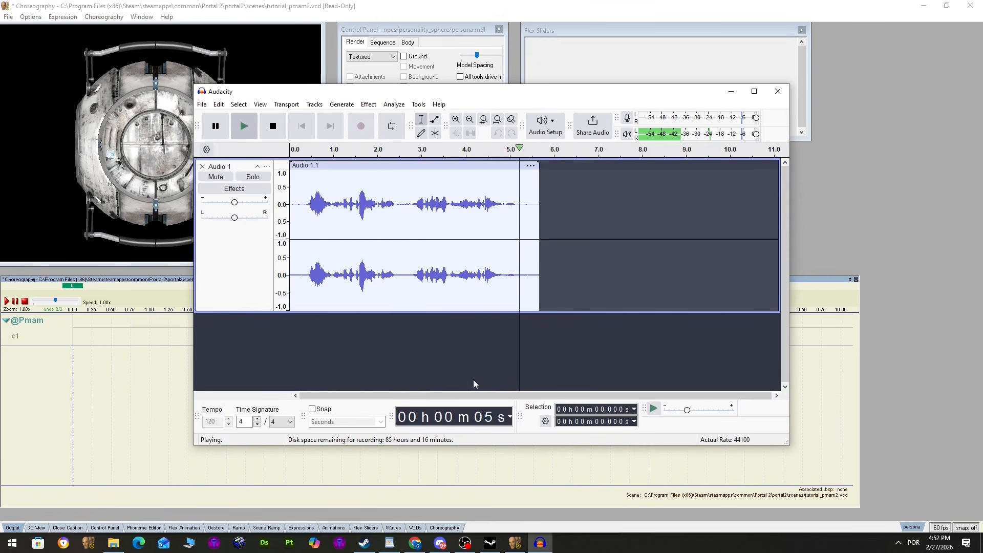
Export the recorded voice line to the computer as a WAV file named PMAM_RULES.
{"action": "left_click", "coordinate": [202, 104]}
{"action": "mouse_move", "coordinate": [326, 215]}
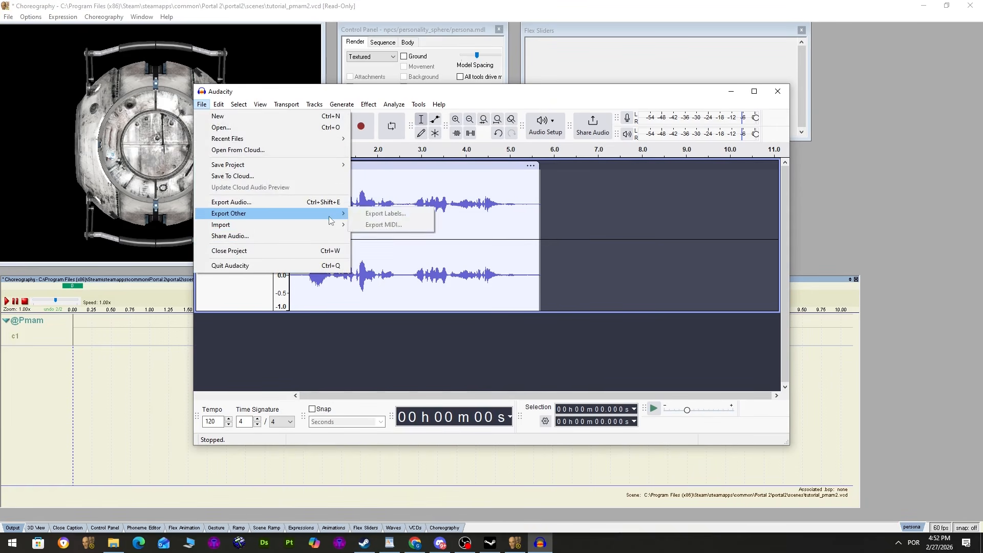
{"action": "left_click", "coordinate": [256, 202]}
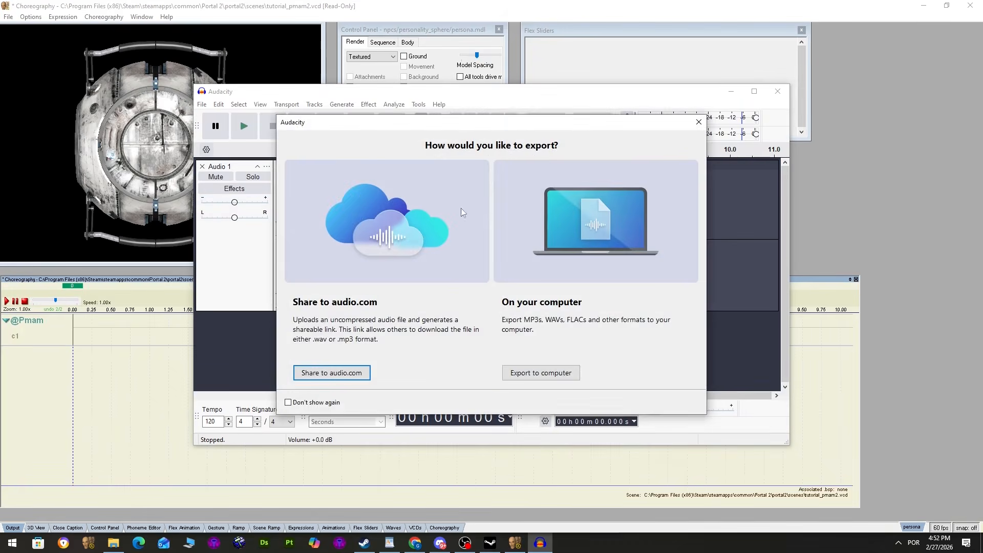
{"action": "left_click", "coordinate": [539, 374]}
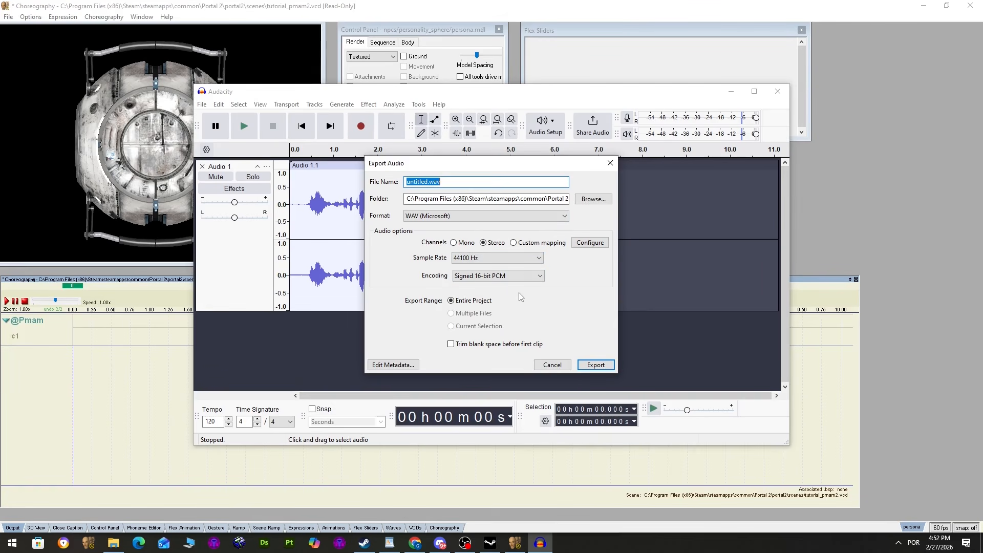
{"action": "left_click", "coordinate": [428, 182]}
{"action": "left_click_drag", "start_coordinate": [429, 182], "coordinate": [403, 187]}
{"action": "type", "text": "PMAM_RULES"}
{"action": "left_click", "coordinate": [597, 364]}
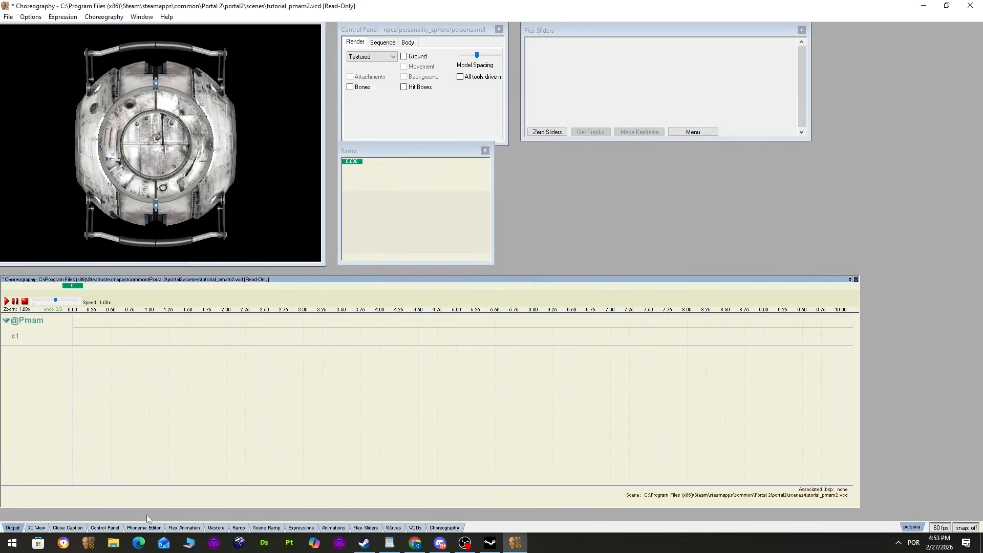
In File Explorer, move PMAM_RULES.wav from the requiem subfolder up into portal2\sound and close the window.
{"action": "left_click", "coordinate": [113, 542]}
{"action": "left_click", "coordinate": [108, 366]}
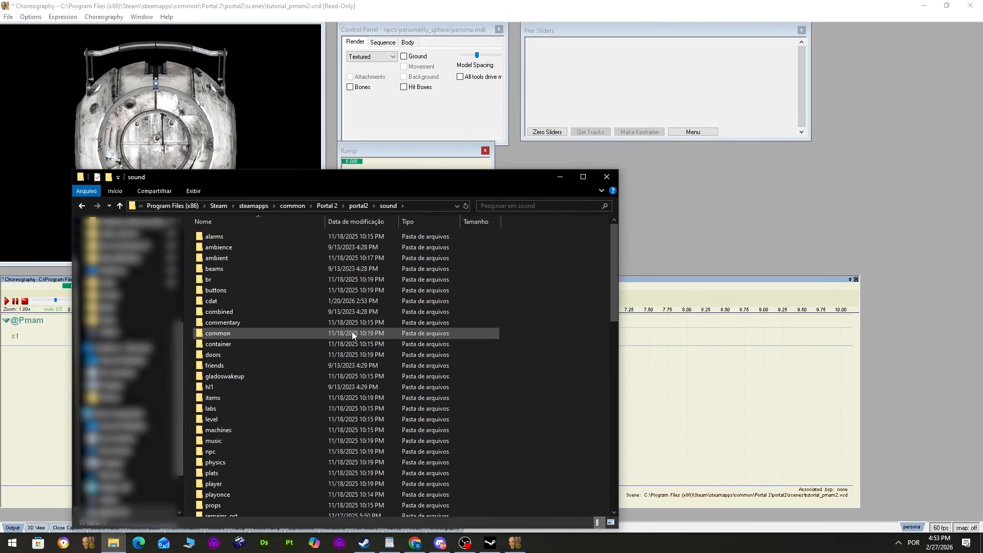
{"action": "left_click", "coordinate": [268, 364]}
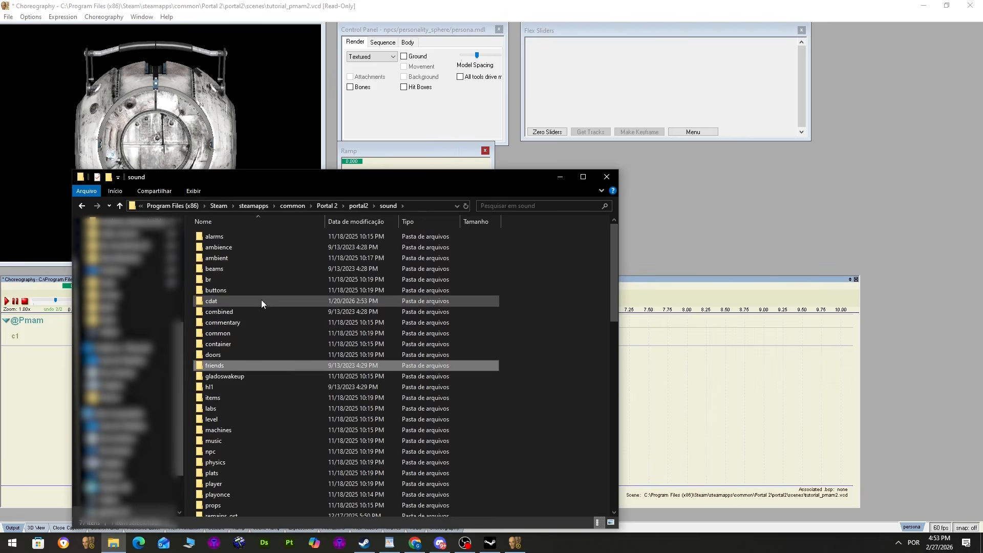
{"action": "key", "text": "r"}
{"action": "double_click", "coordinate": [237, 242]}
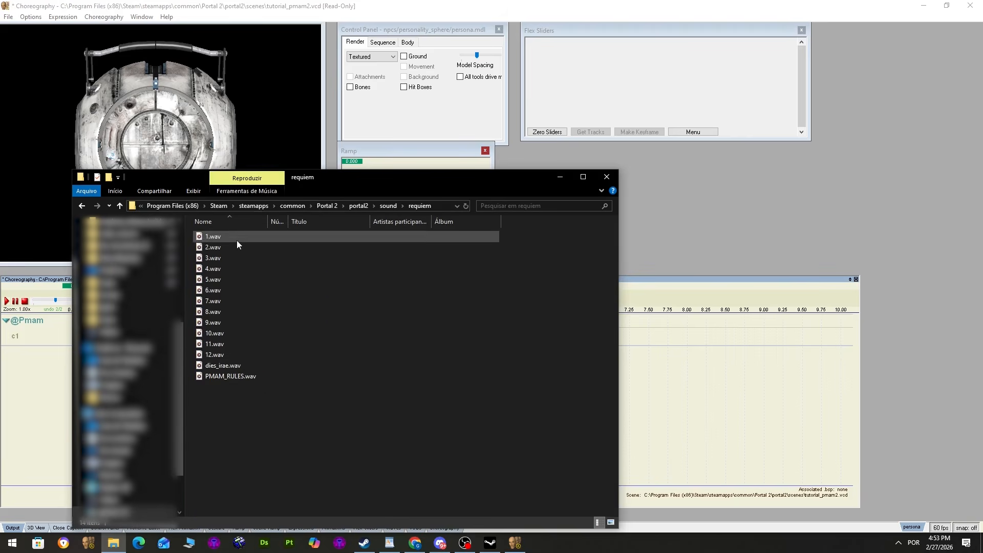
{"action": "right_click", "coordinate": [296, 374]}
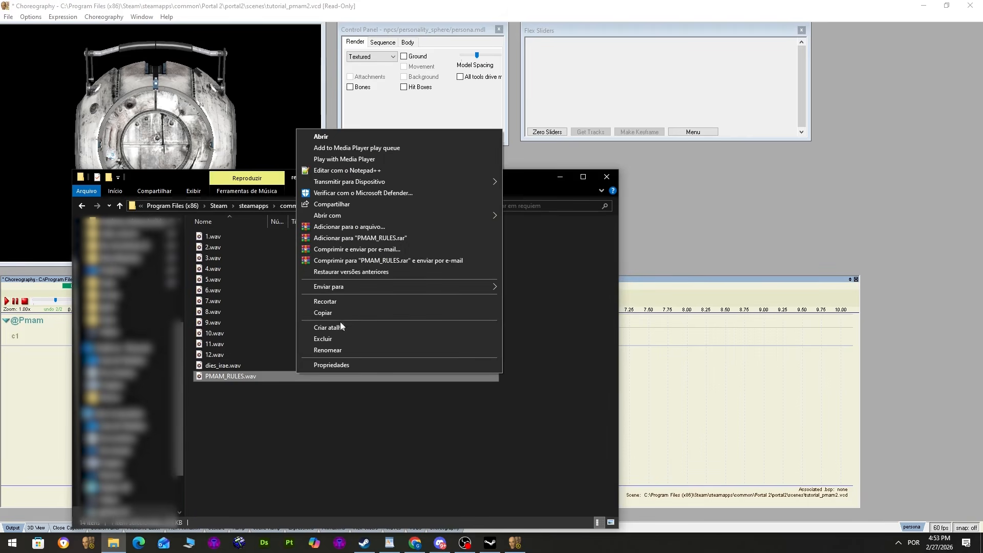
{"action": "left_click", "coordinate": [343, 302]}
{"action": "left_click", "coordinate": [388, 205]}
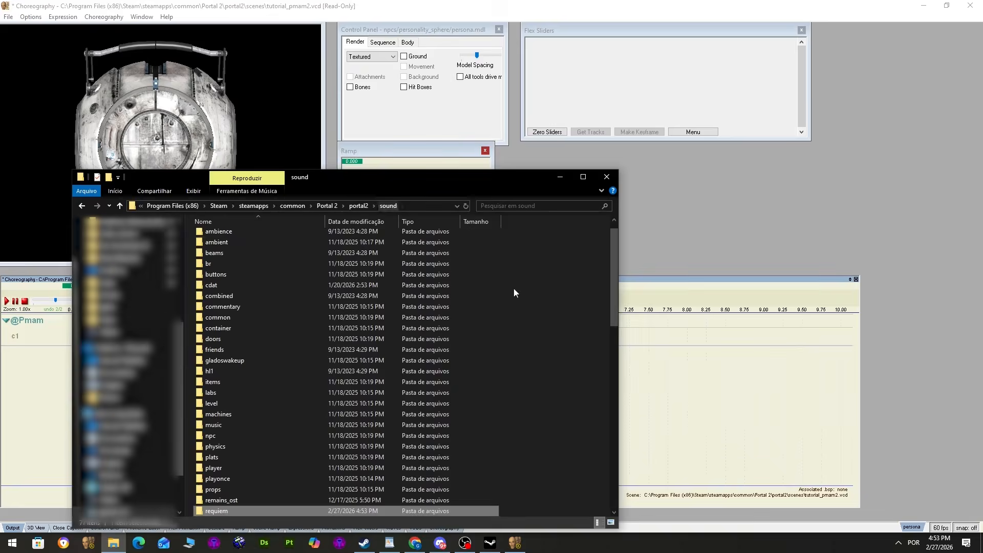
{"action": "right_click", "coordinate": [576, 290]}
{"action": "left_click", "coordinate": [601, 362]}
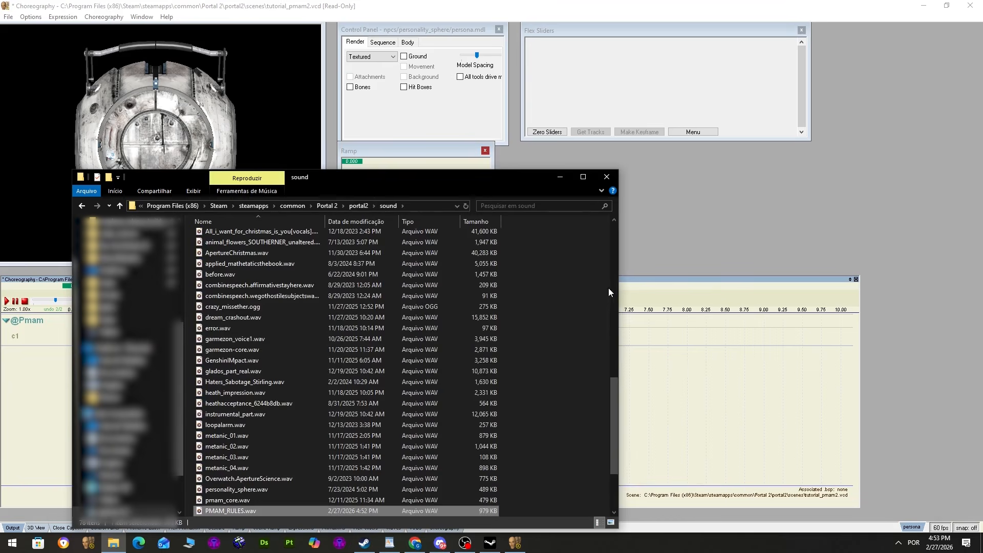
{"action": "left_click", "coordinate": [605, 178]}
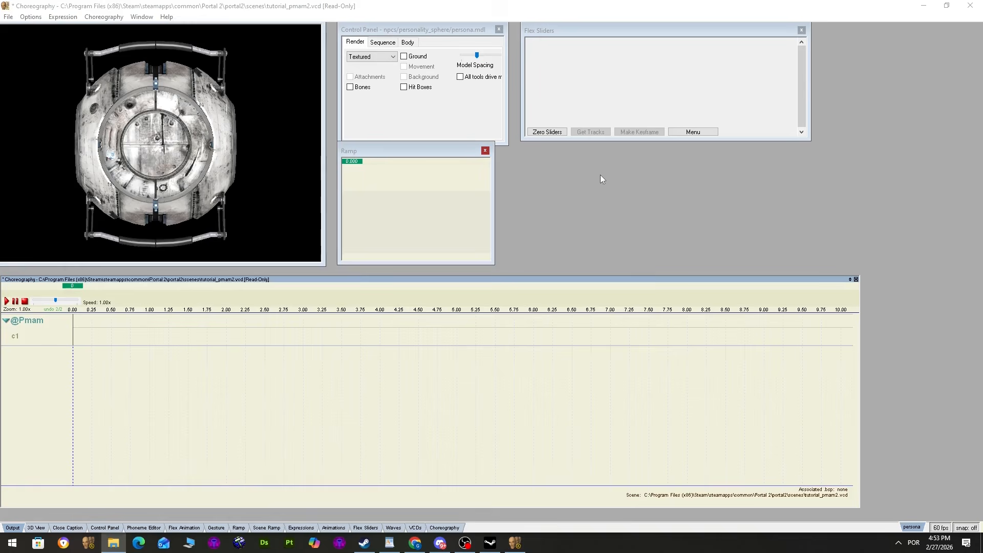
Add a WAV speak event using PMAM_RULES.wav to channel c1 and shift it to start at about 0.11 seconds.
{"action": "right_click", "coordinate": [184, 341]}
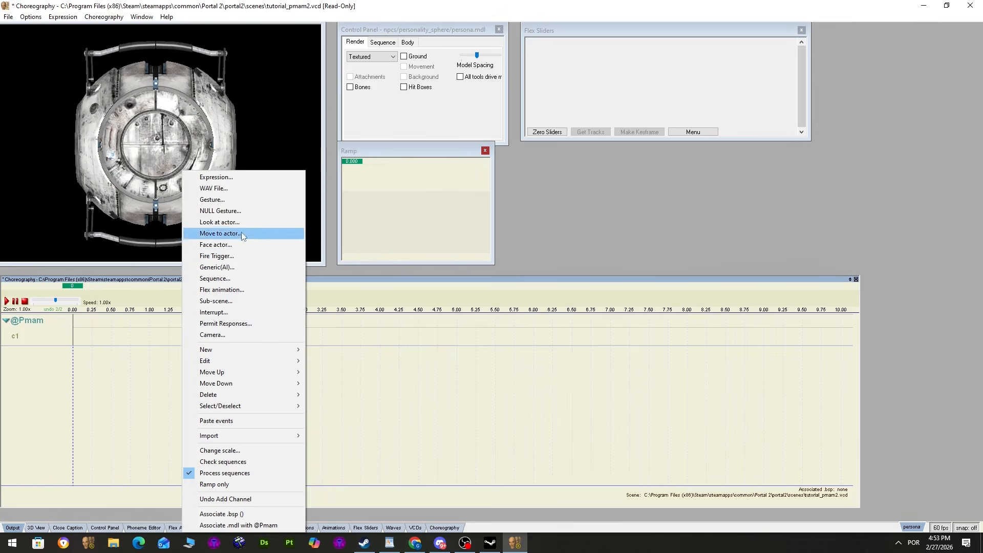
{"action": "left_click", "coordinate": [220, 188]}
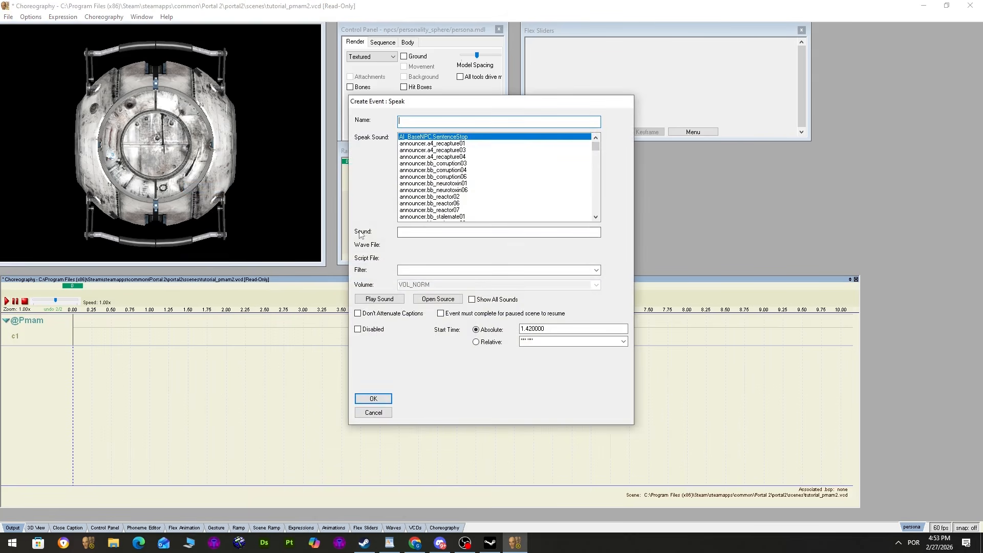
{"action": "left_click", "coordinate": [480, 236]}
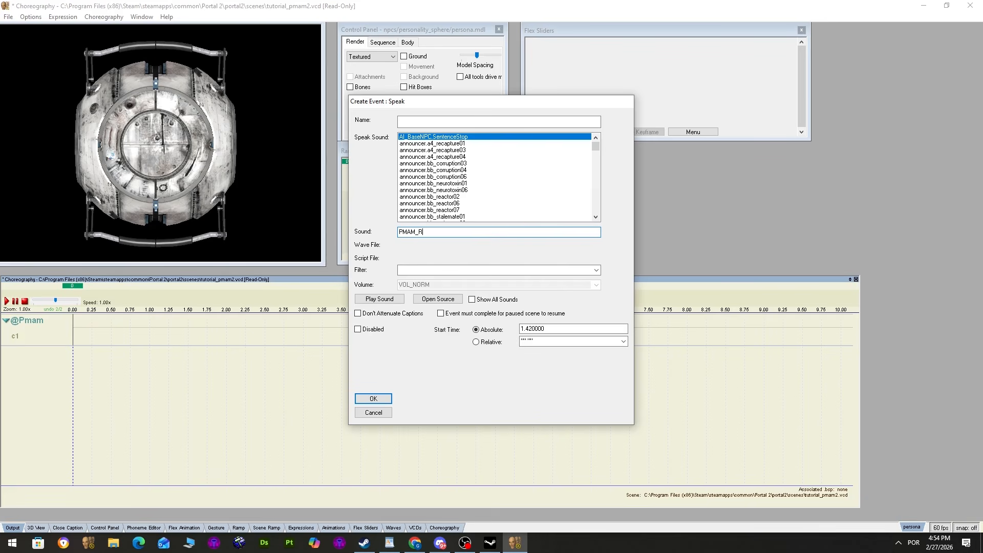
{"action": "type", "text": ".wav"}
{"action": "key", "text": "Return"}
{"action": "left_click_drag", "start_coordinate": [227, 332], "coordinate": [126, 331]}
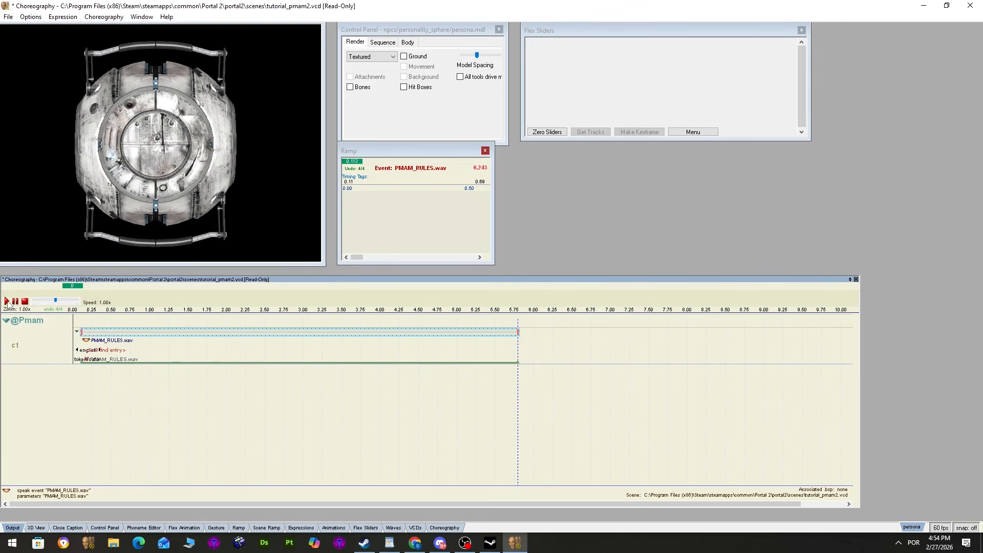
Play the scene, and show the gesture animations in the Animations window placed above the choreography timeline.
{"action": "left_click", "coordinate": [7, 301]}
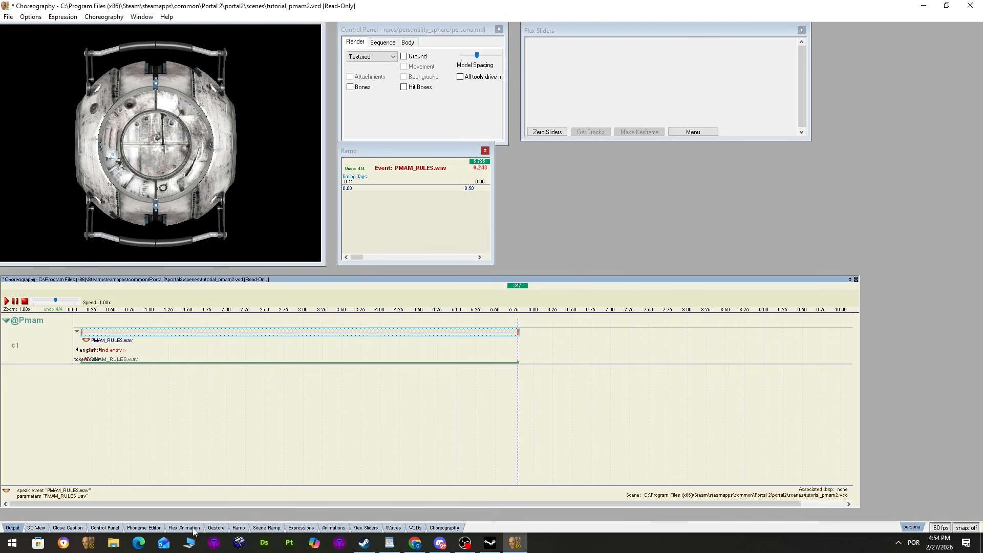
{"action": "left_click", "coordinate": [333, 527]}
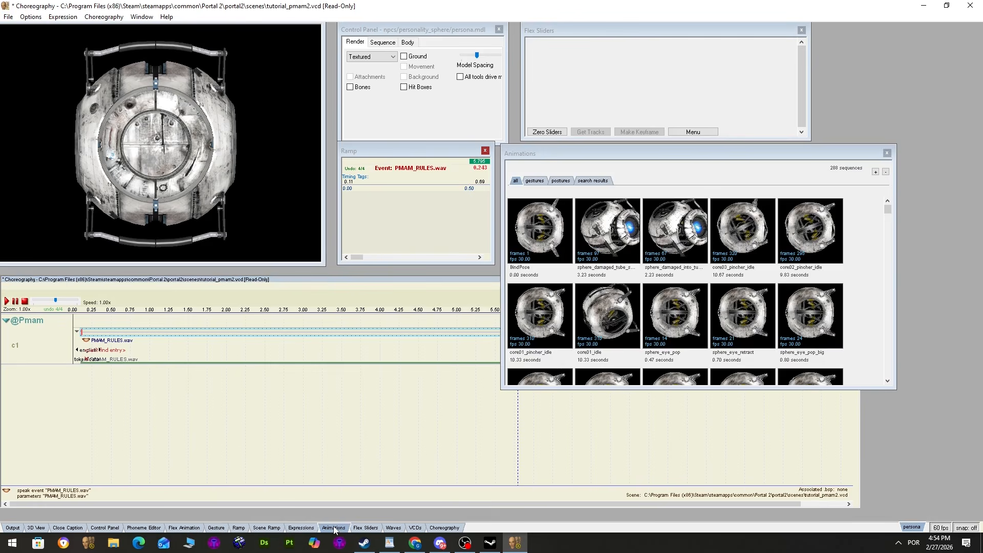
{"action": "left_click", "coordinate": [533, 181]}
{"action": "scroll", "coordinate": [723, 245], "scroll_direction": "down", "scroll_amount": 10}
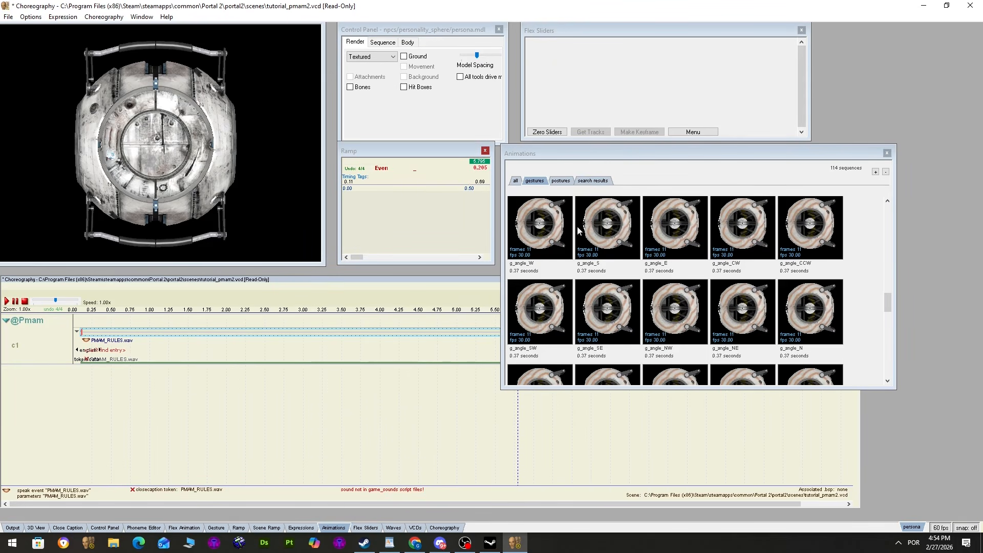
{"action": "scroll", "coordinate": [631, 247], "scroll_direction": "up", "scroll_amount": 2}
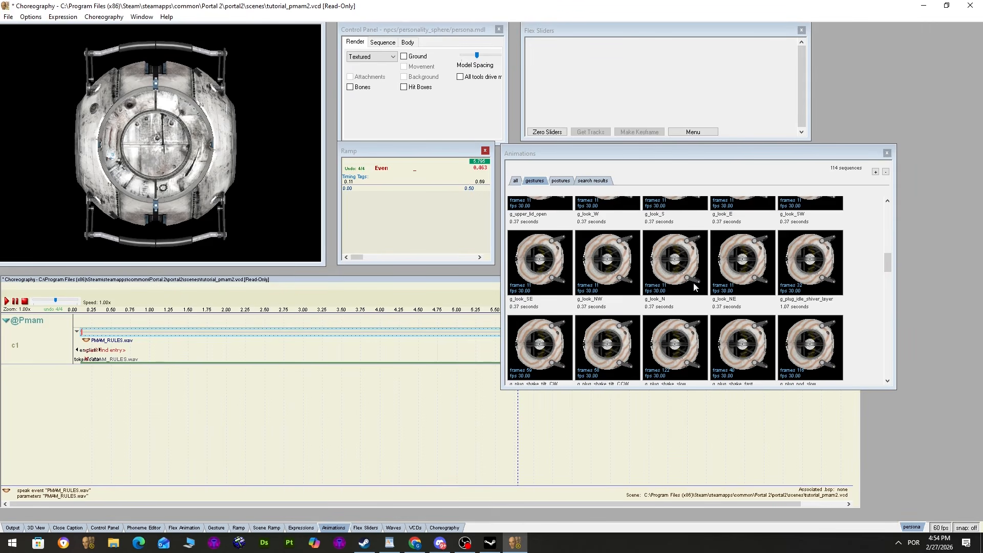
{"action": "scroll", "coordinate": [611, 267], "scroll_direction": "down", "scroll_amount": 3}
{"action": "left_click_drag", "start_coordinate": [546, 161], "coordinate": [556, 43]}
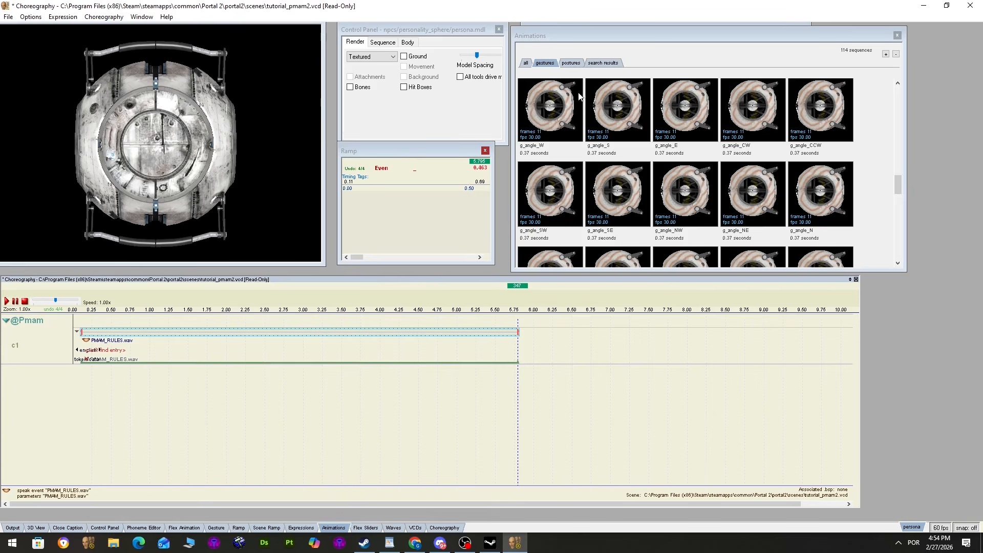
Browse the gesture animations and preview several of them on the sphere model, including g_angle_S and g_angle_E.
{"action": "left_click", "coordinate": [580, 128]}
{"action": "left_click", "coordinate": [611, 117]}
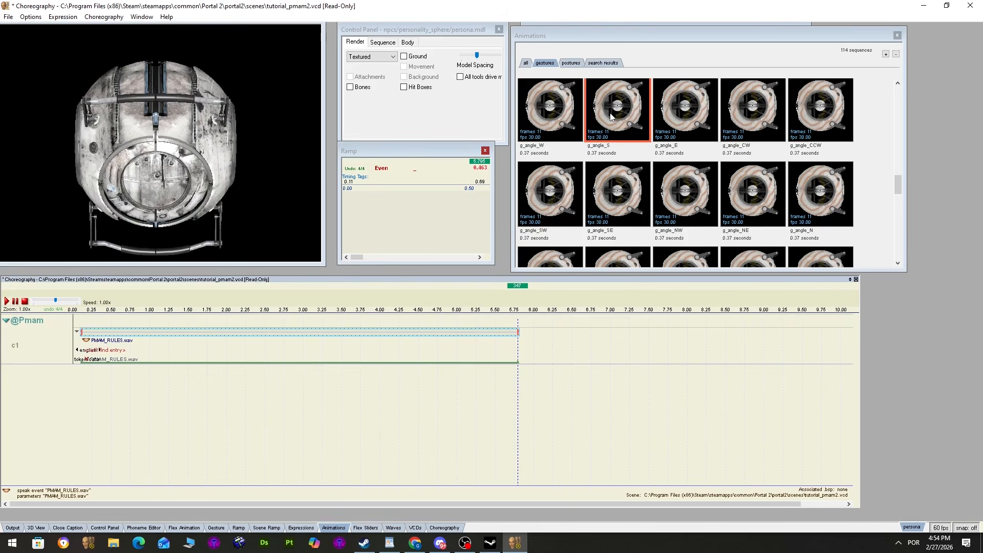
{"action": "left_click", "coordinate": [711, 117]}
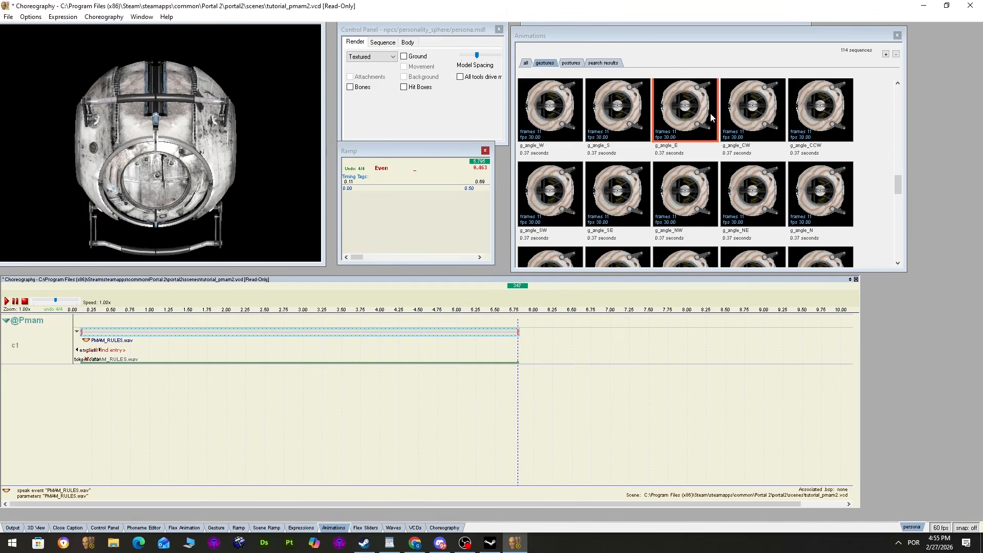
{"action": "scroll", "coordinate": [691, 133], "scroll_direction": "down", "scroll_amount": 5}
{"action": "left_click", "coordinate": [686, 149]}
{"action": "scroll", "coordinate": [681, 154], "scroll_direction": "down", "scroll_amount": 5}
{"action": "scroll", "coordinate": [615, 156], "scroll_direction": "up", "scroll_amount": 8}
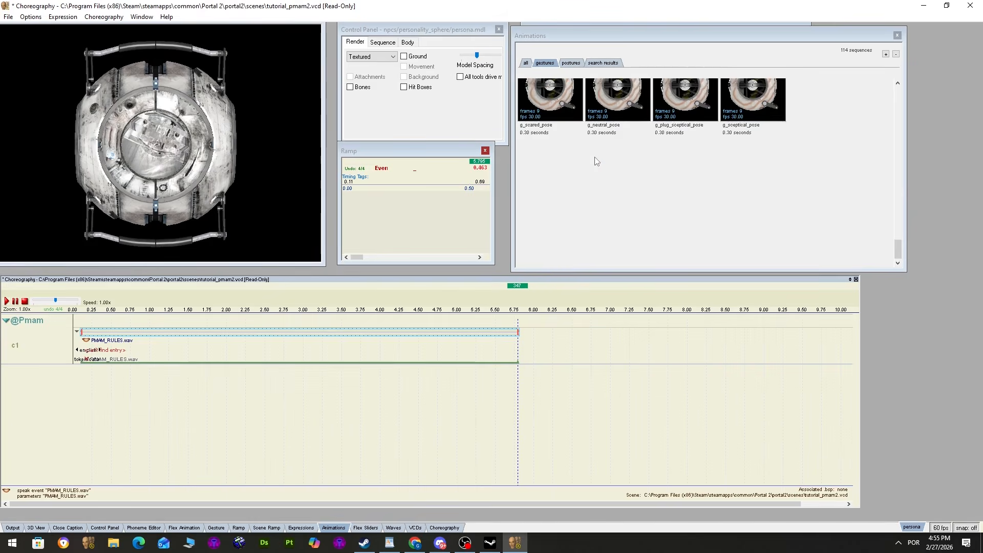
{"action": "scroll", "coordinate": [596, 169], "scroll_direction": "down", "scroll_amount": 6}
Add a sphere_singleNodUp gesture event to channel c1 and shift it to the start of the voice line.
{"action": "left_click", "coordinate": [599, 182]}
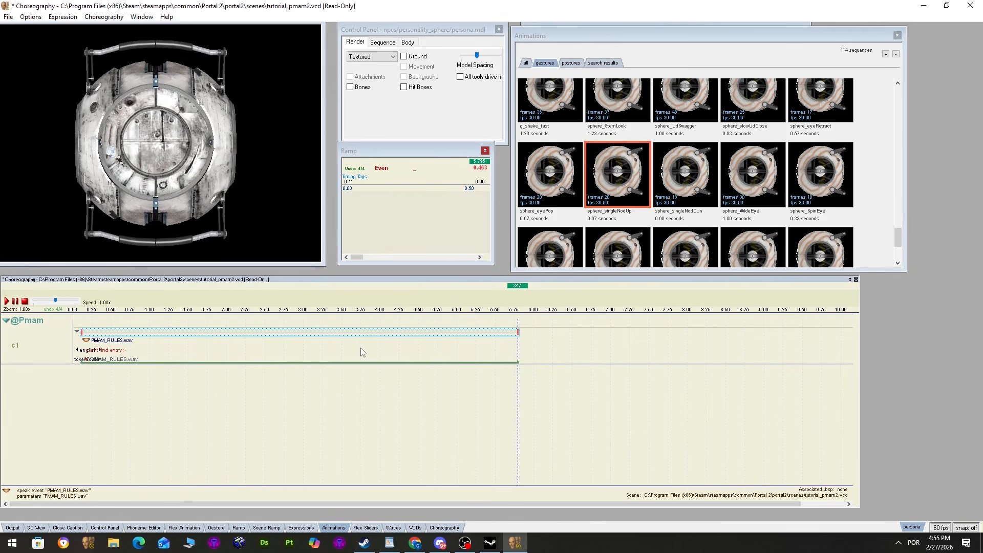
{"action": "left_click_drag", "start_coordinate": [360, 349], "coordinate": [359, 350]}
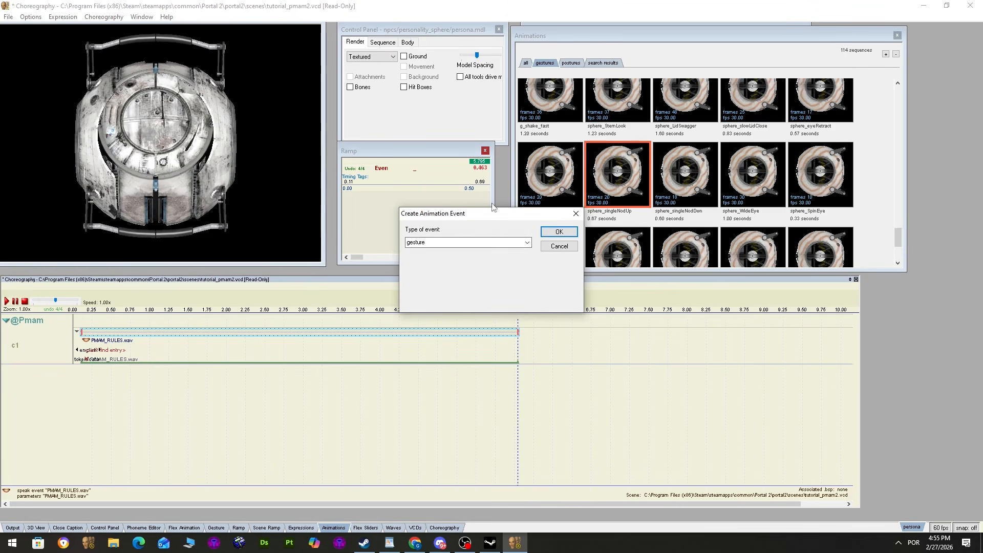
{"action": "left_click", "coordinate": [560, 233]}
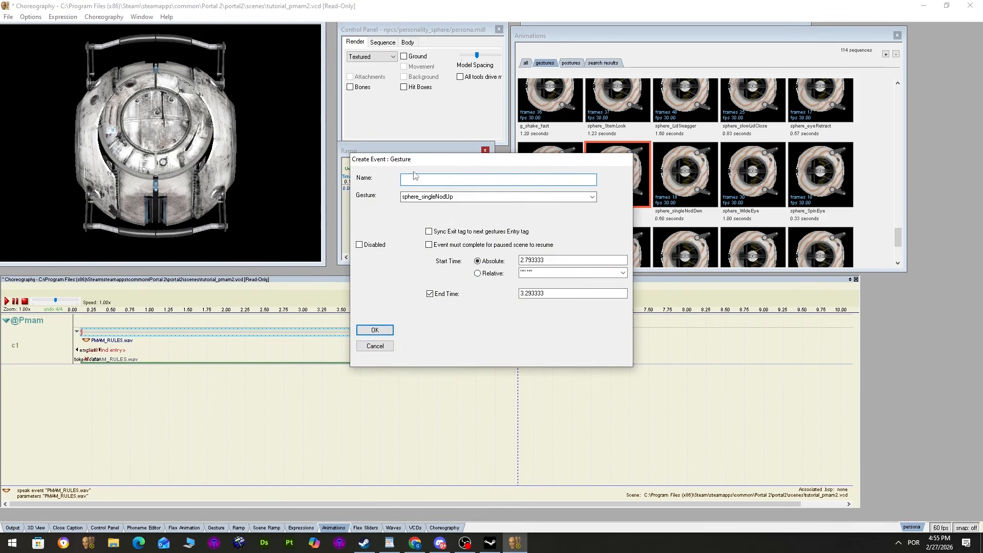
{"action": "left_click", "coordinate": [375, 329]}
{"action": "left_click_drag", "start_coordinate": [311, 351], "coordinate": [104, 357]}
Play back the scene several times to check the nod gesture against the voice line, and pause it.
{"action": "left_click", "coordinate": [6, 301]}
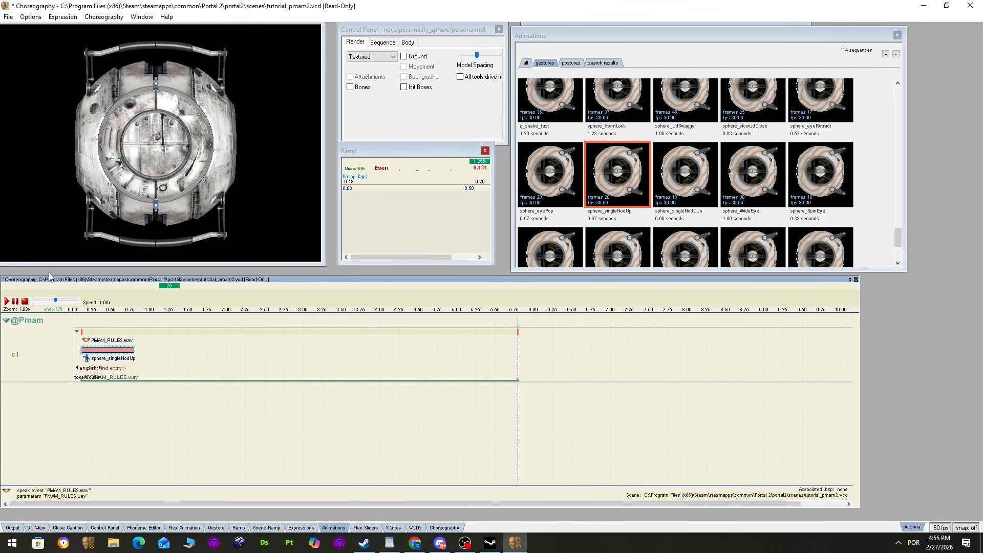
{"action": "left_click", "coordinate": [7, 302]}
{"action": "left_click", "coordinate": [7, 302]}
{"action": "left_click", "coordinate": [15, 302]}
Set the sphere model's sequence to sphere_idle_neutral and play the scene.
{"action": "left_click", "coordinate": [382, 43]}
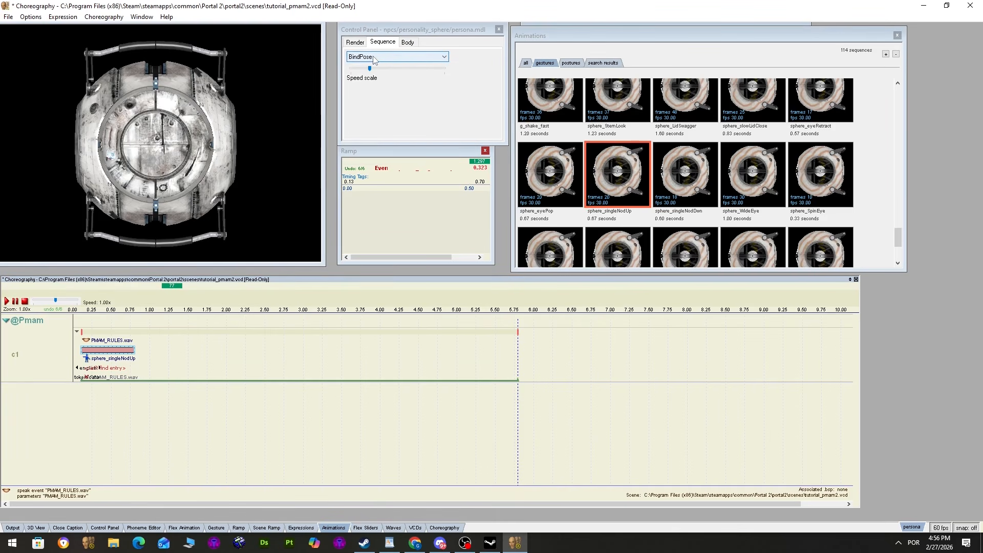
{"action": "left_click", "coordinate": [374, 57]}
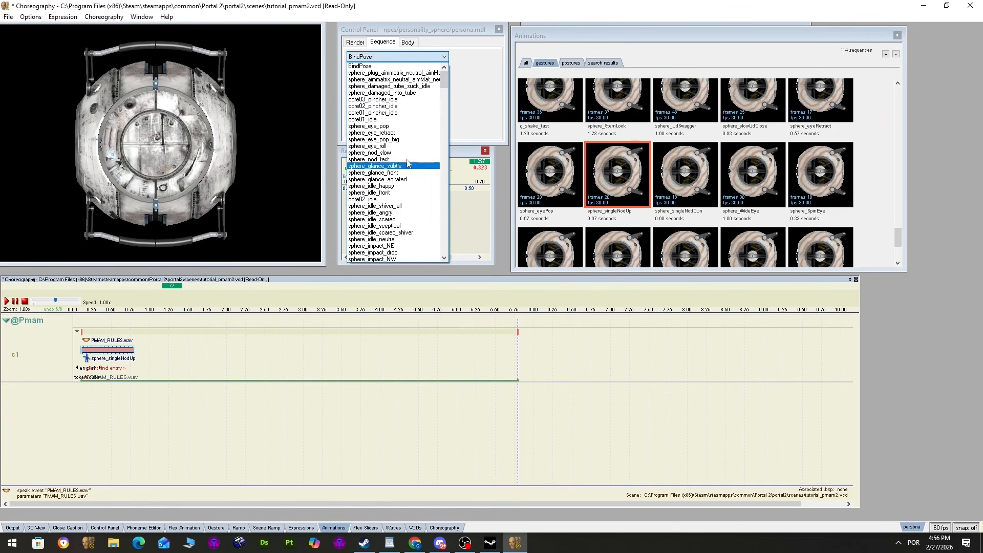
{"action": "left_click", "coordinate": [398, 239]}
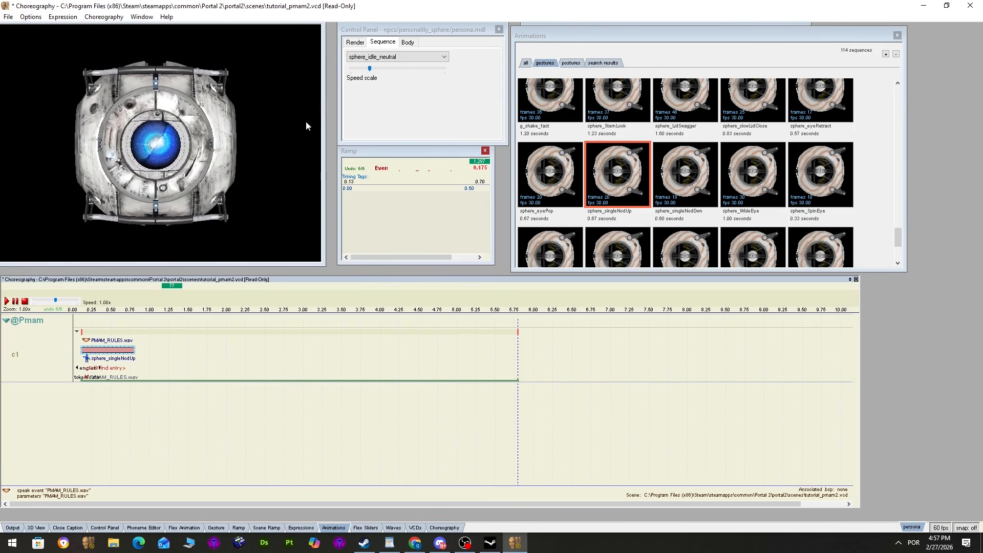
{"action": "left_click", "coordinate": [7, 301]}
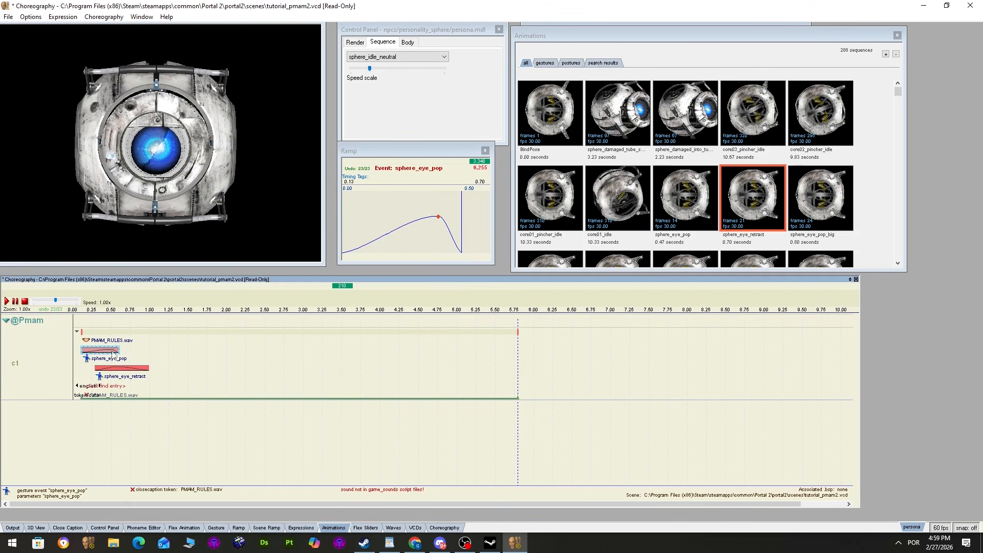
Try to lengthen the sphere_eye_pop gesture event, extending its end to about 5.4 seconds.
{"action": "left_click_drag", "start_coordinate": [314, 352], "coordinate": [487, 356]}
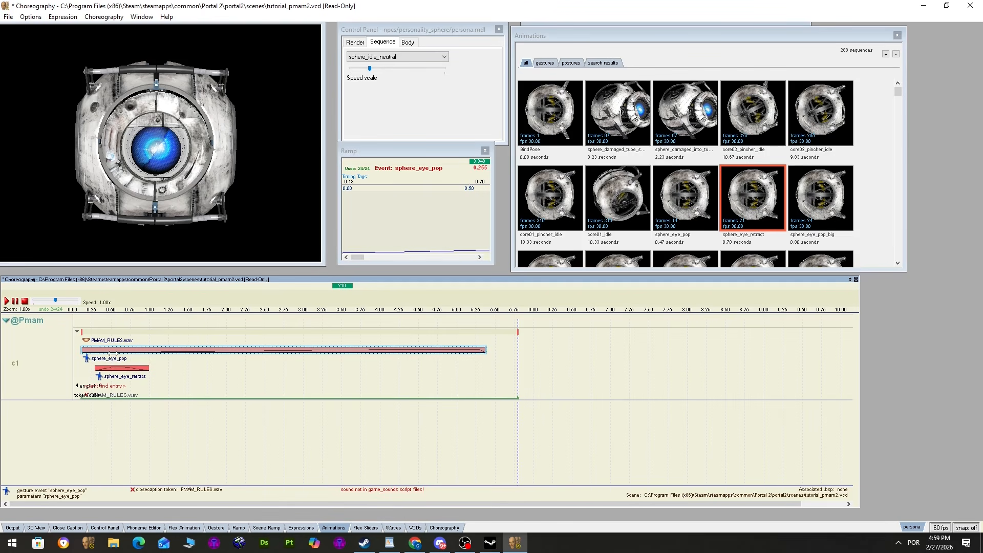
{"action": "left_click_drag", "start_coordinate": [96, 355], "coordinate": [340, 353]}
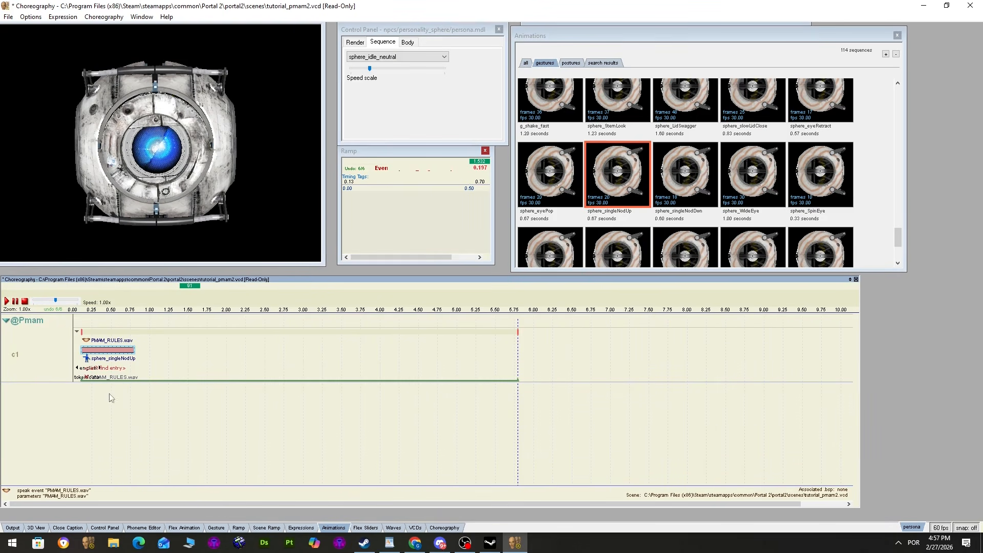
Add a ramp point midway through sphere_singleNodUp and adjust its peak to just over half intensity, playing the scene to compare.
{"action": "left_click", "coordinate": [437, 147]}
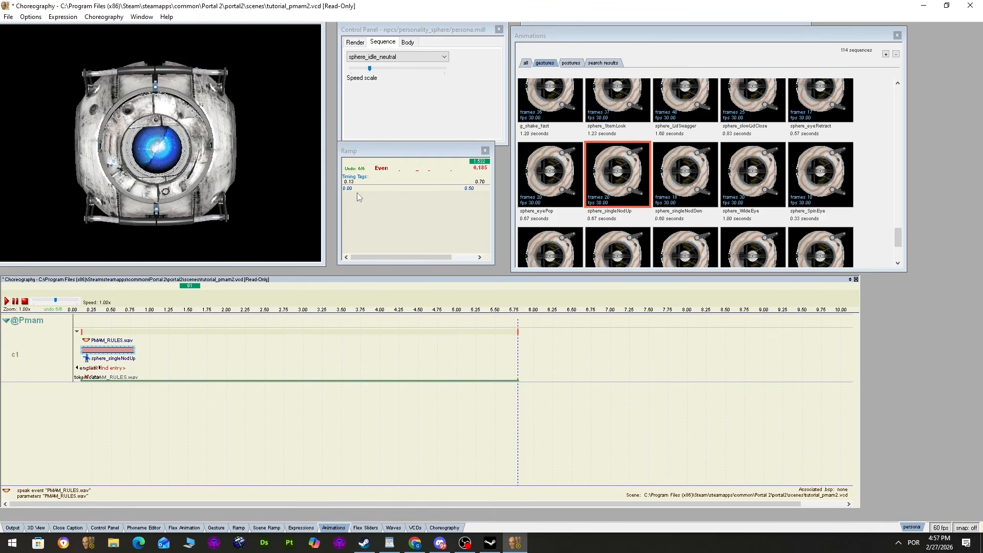
{"action": "left_click", "coordinate": [417, 205]}
{"action": "left_click_drag", "start_coordinate": [417, 206], "coordinate": [422, 257]}
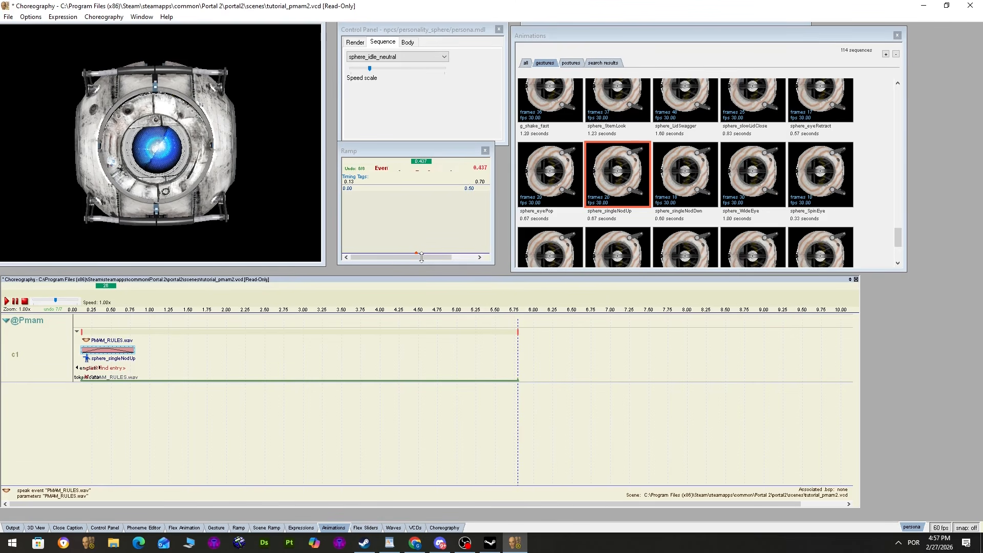
{"action": "left_click_drag", "start_coordinate": [421, 257], "coordinate": [426, 192]}
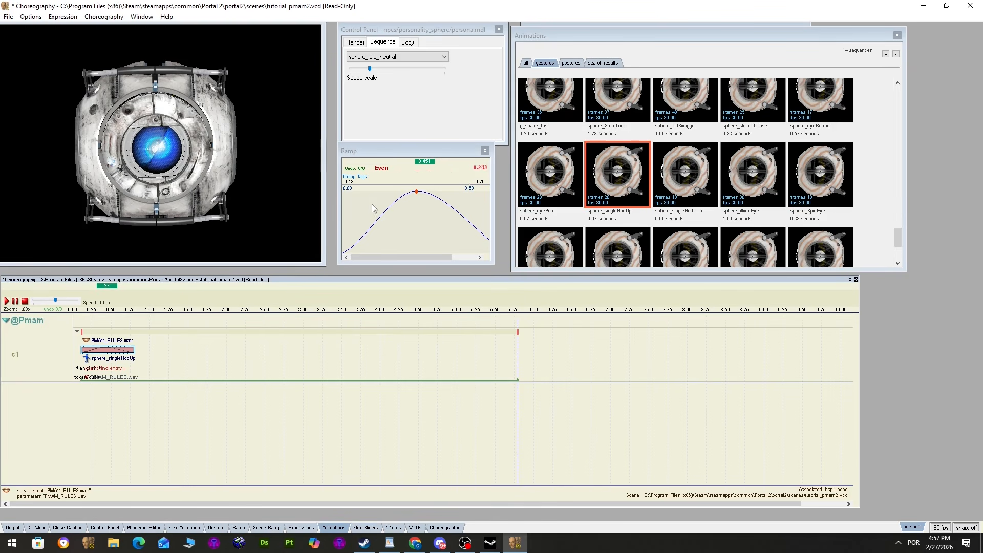
{"action": "left_click", "coordinate": [7, 301]}
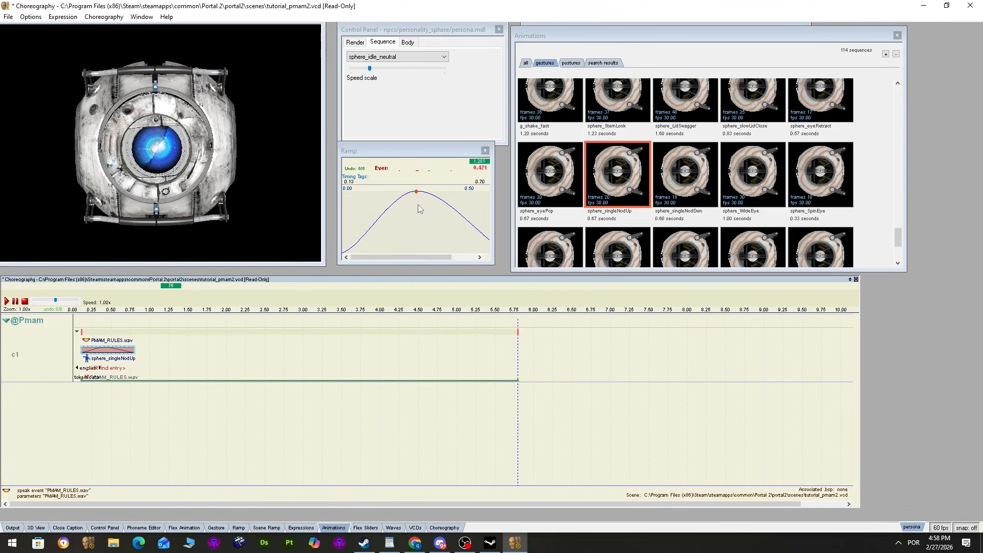
{"action": "left_click_drag", "start_coordinate": [417, 193], "coordinate": [422, 220]}
{"action": "left_click", "coordinate": [7, 302]}
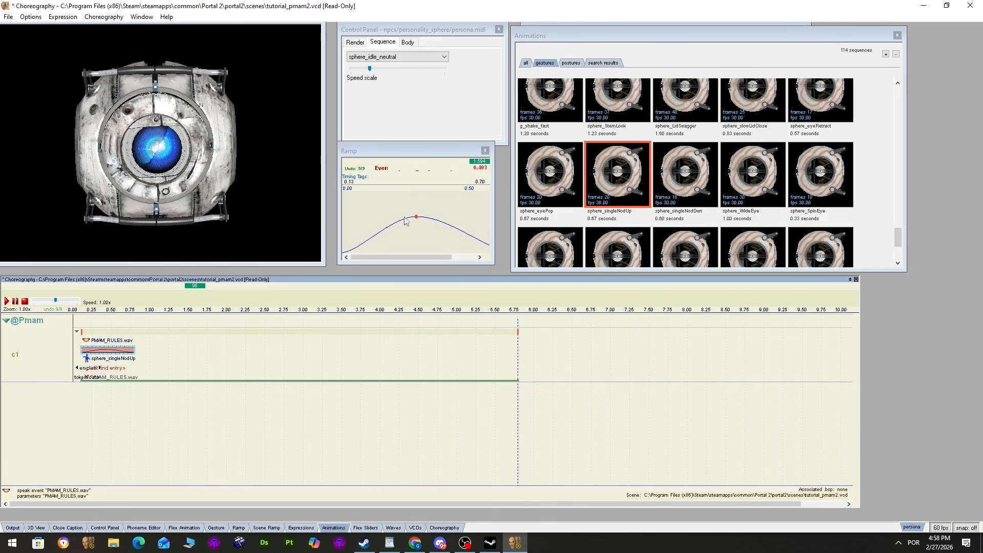
Add several more ramp points at varied times and intensities to the sphere_singleNodUp gesture, and play the scene.
{"action": "left_click", "coordinate": [372, 215]}
{"action": "left_click", "coordinate": [377, 234]}
{"action": "left_click", "coordinate": [456, 219]}
{"action": "left_click", "coordinate": [432, 242]}
{"action": "left_click", "coordinate": [436, 201]}
{"action": "left_click", "coordinate": [389, 235]}
{"action": "left_click", "coordinate": [392, 203]}
{"action": "left_click", "coordinate": [11, 301]}
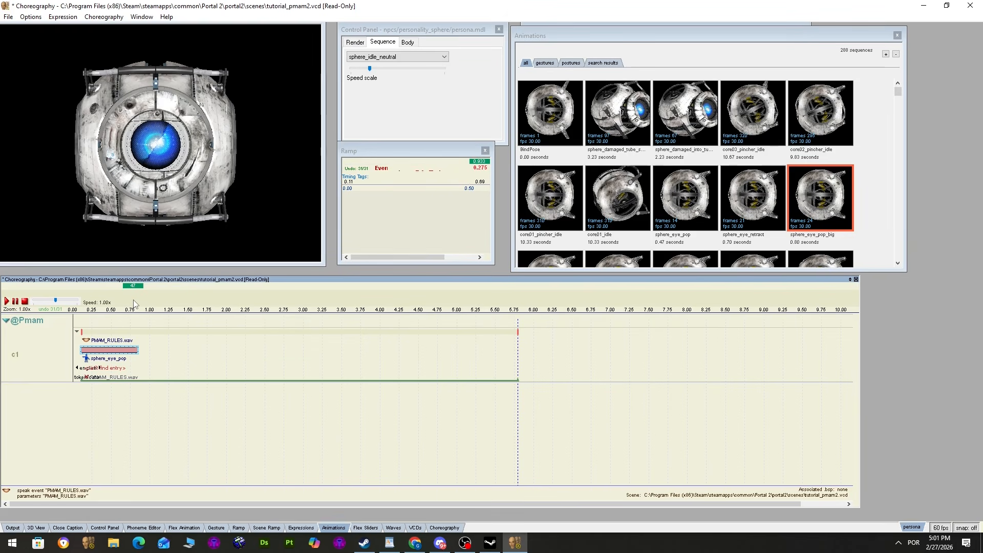
Scrub the scene's playhead to about 2.7 seconds and play the scene.
{"action": "left_click_drag", "start_coordinate": [134, 303], "coordinate": [200, 295]}
{"action": "left_click_drag", "start_coordinate": [200, 287], "coordinate": [280, 286]}
{"action": "left_click", "coordinate": [6, 301]}
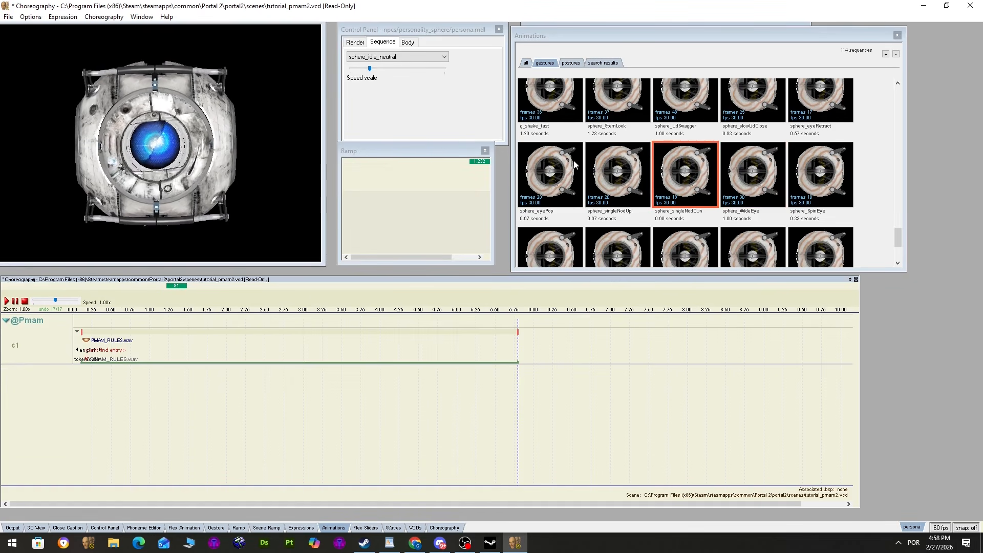
Preview the sphere_WideEye, single nod up and single nod down gestures on the model.
{"action": "left_click", "coordinate": [749, 185]}
{"action": "left_click", "coordinate": [619, 176]}
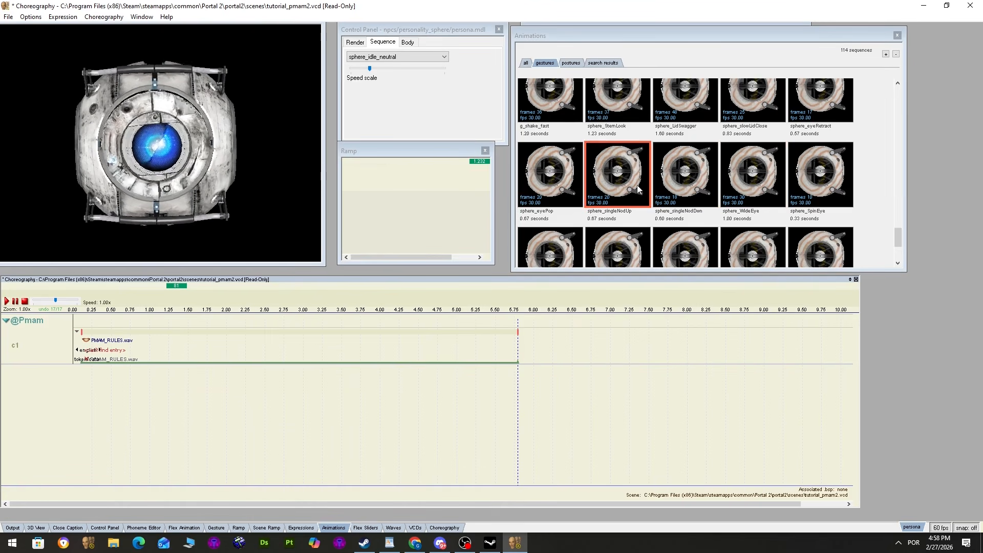
{"action": "left_click", "coordinate": [678, 177]}
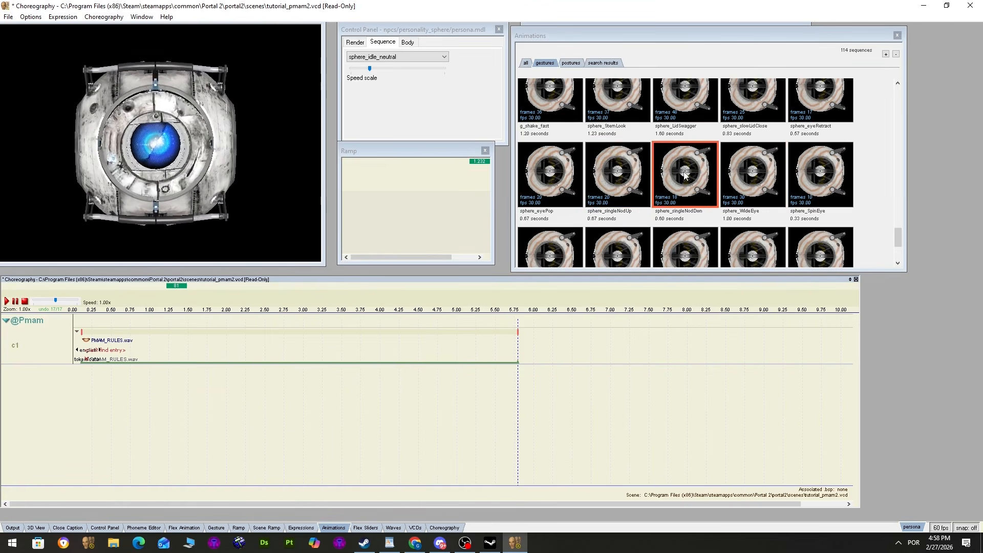
From the full animation list, add a sphere_eye_pop gesture event to channel c1 and move it to the voice line's start.
{"action": "left_click", "coordinate": [527, 63]}
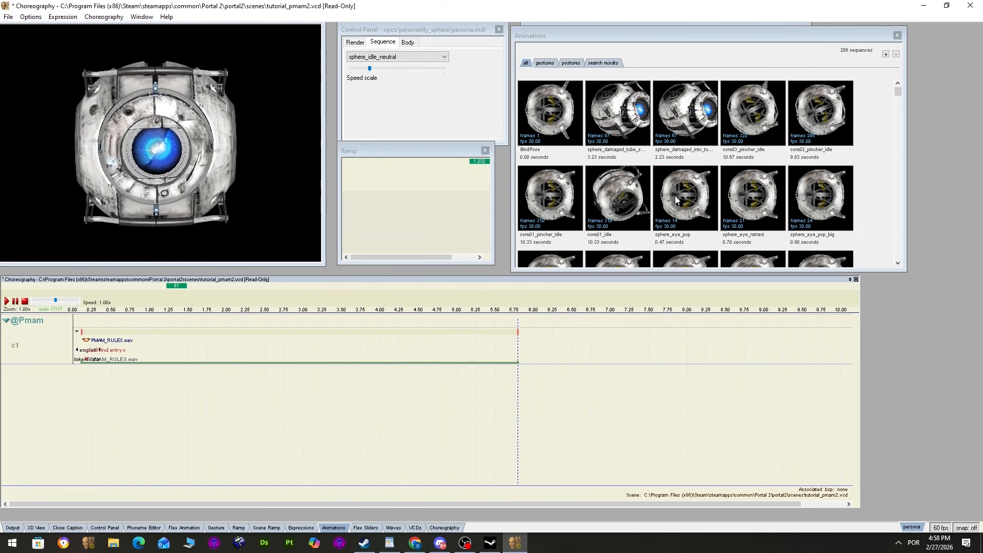
{"action": "left_click_drag", "start_coordinate": [676, 197], "coordinate": [594, 345]}
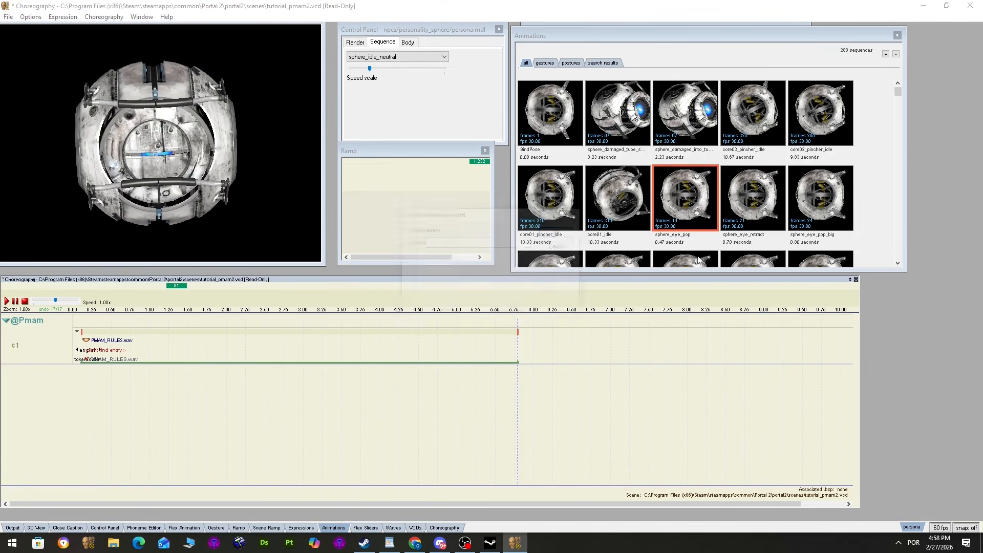
{"action": "left_click", "coordinate": [560, 231]}
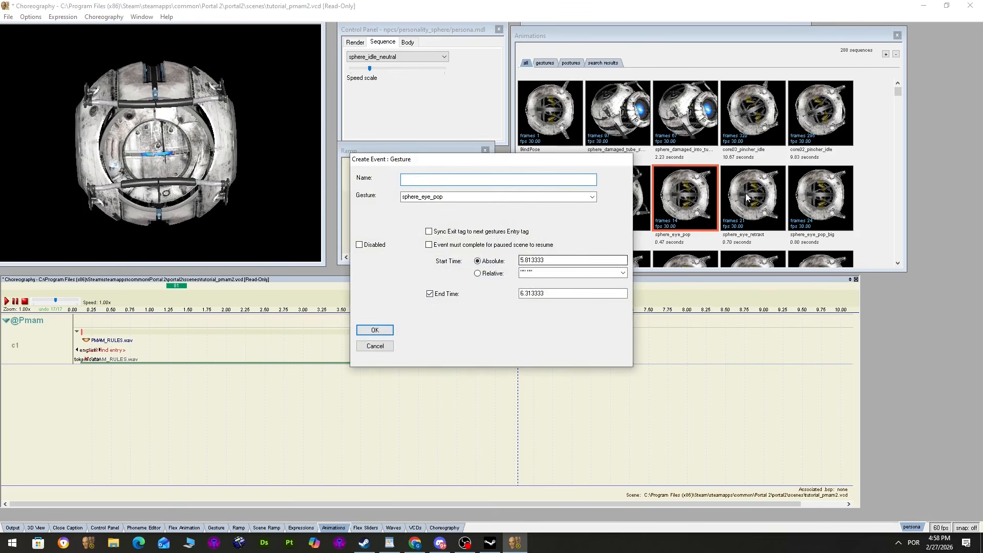
{"action": "left_click", "coordinate": [367, 334]}
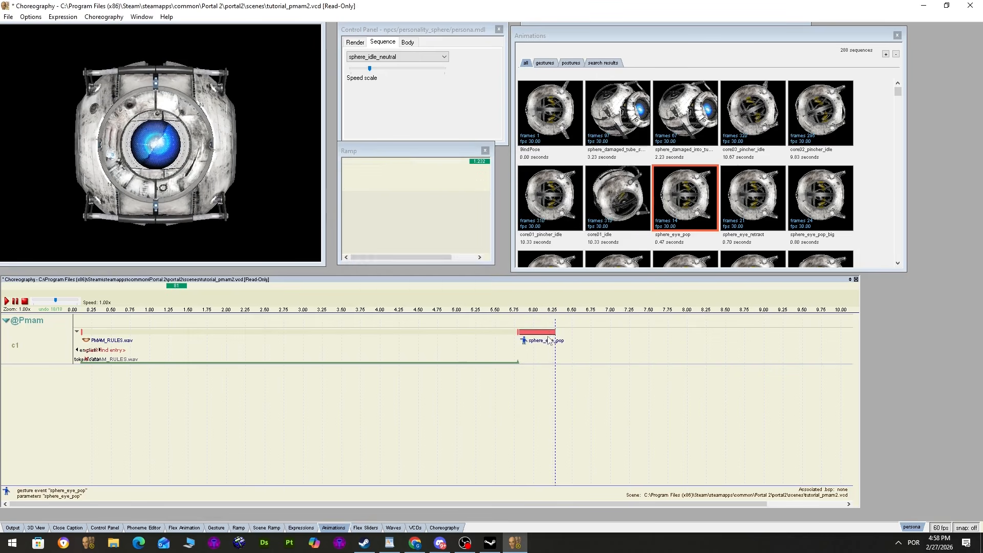
{"action": "left_click_drag", "start_coordinate": [107, 337], "coordinate": [110, 347]}
Add a sphere_eye_retract gesture event to channel c1 and move it to start at about 0.3 seconds.
{"action": "left_click", "coordinate": [745, 207]}
{"action": "left_click_drag", "start_coordinate": [745, 207], "coordinate": [563, 384]}
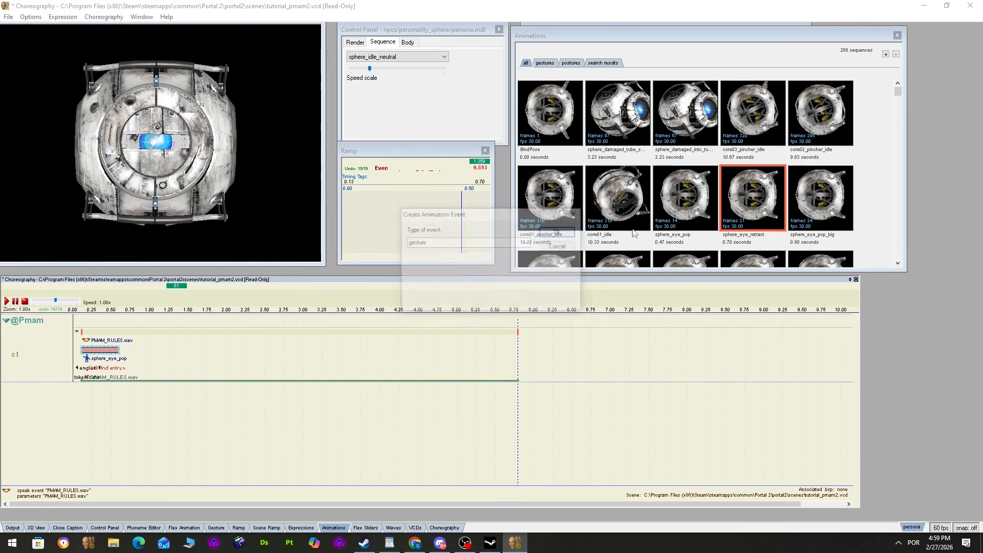
{"action": "left_click", "coordinate": [559, 232]}
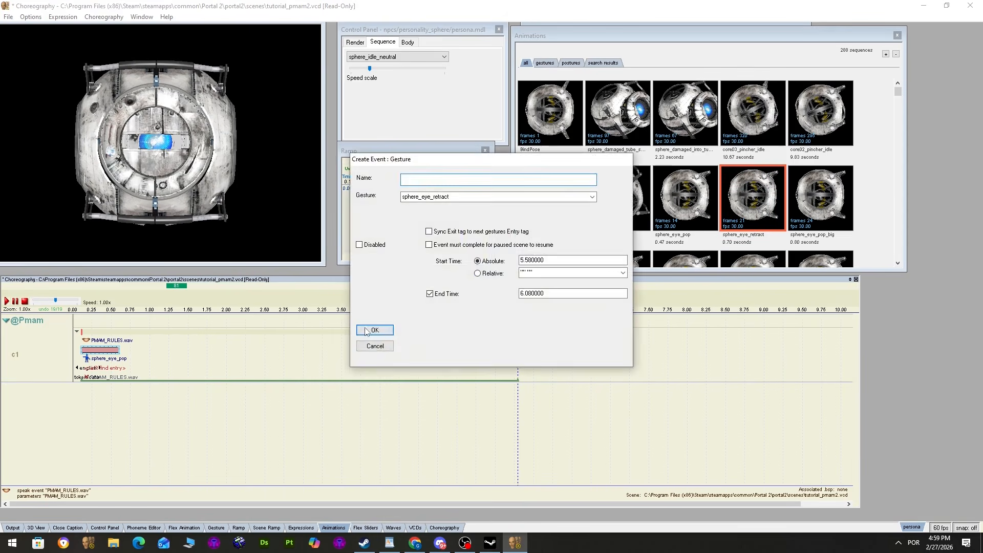
{"action": "left_click", "coordinate": [369, 332]}
{"action": "left_click_drag", "start_coordinate": [168, 348], "coordinate": [128, 356]}
Add a ramp point to both the sphere_eye_pop and sphere_eye_retract gestures, and play the scene.
{"action": "left_click", "coordinate": [110, 351]}
{"action": "left_click", "coordinate": [438, 217], "text": "ctrl"}
{"action": "left_click", "coordinate": [121, 367]}
{"action": "left_click", "coordinate": [418, 211], "text": "ctrl"}
{"action": "left_click", "coordinate": [7, 301]}
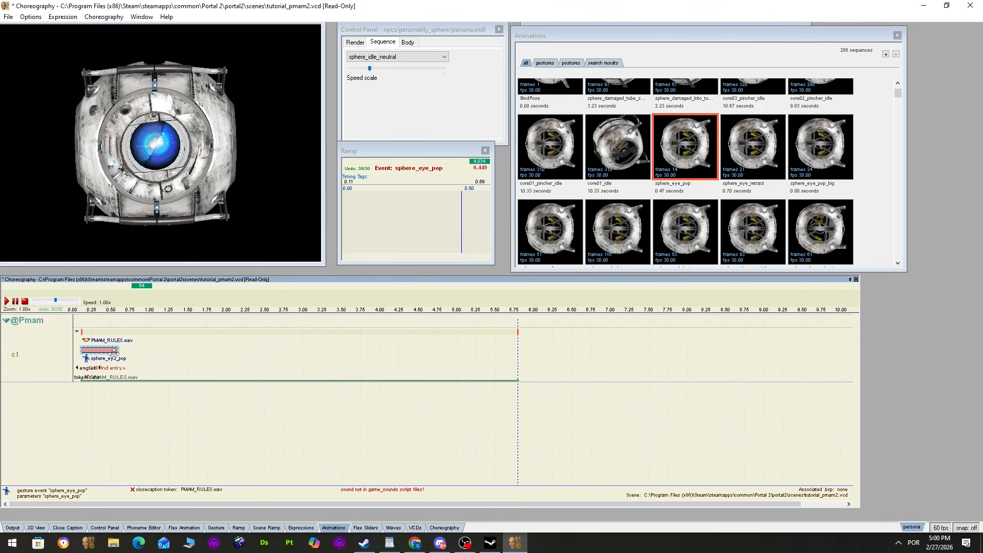
Preview several g_eye_look gestures on the model, including g_eye_look_N, g_eye_look_SW and g_eye_look_SE.
{"action": "left_click", "coordinate": [545, 62]}
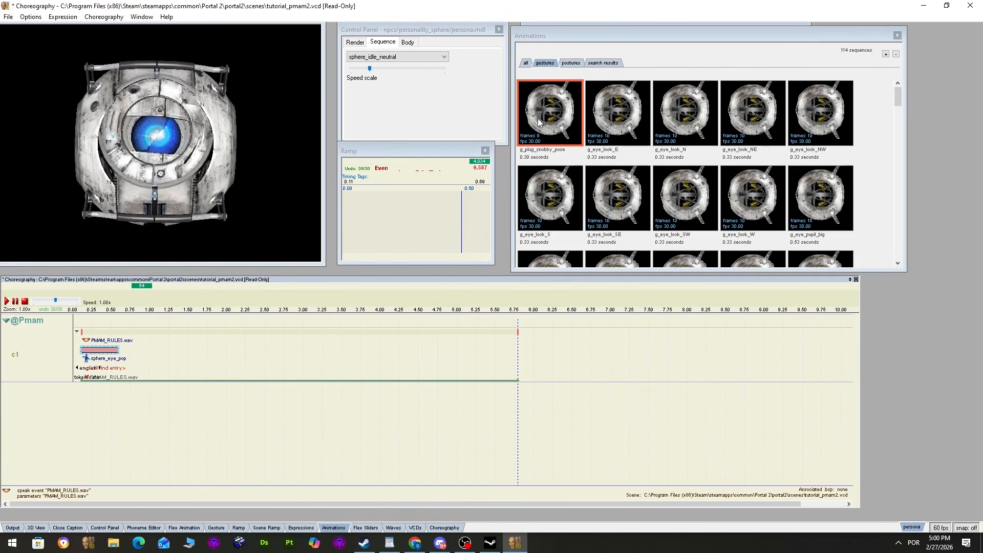
{"action": "left_click", "coordinate": [695, 135]}
{"action": "left_click", "coordinate": [693, 209]}
{"action": "scroll", "coordinate": [690, 183], "scroll_direction": "down", "scroll_amount": 1}
{"action": "left_click", "coordinate": [634, 167]}
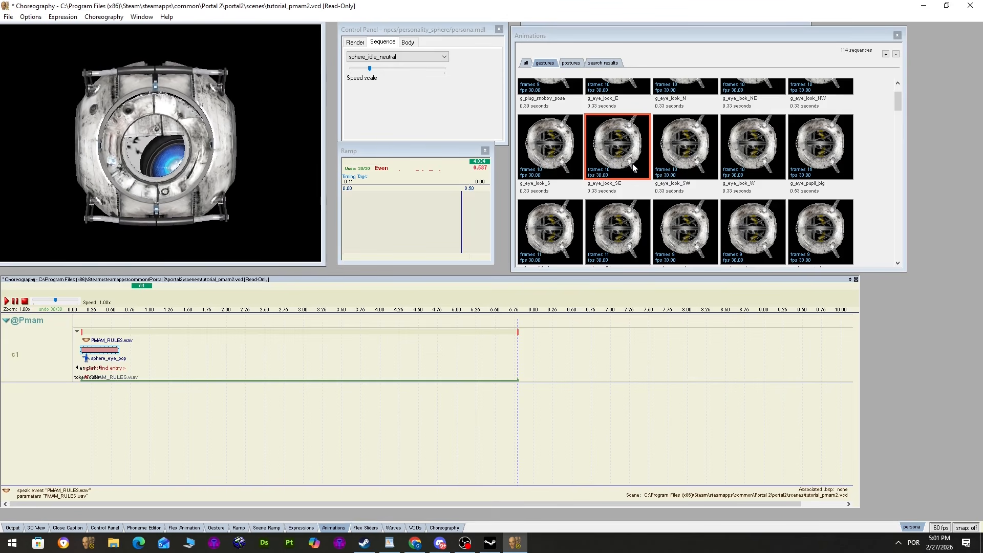
From the full animation list, add a sphere_sigh gesture event to channel c1 at about 0.75 seconds and give it a ramp point.
{"action": "left_click", "coordinate": [531, 64]}
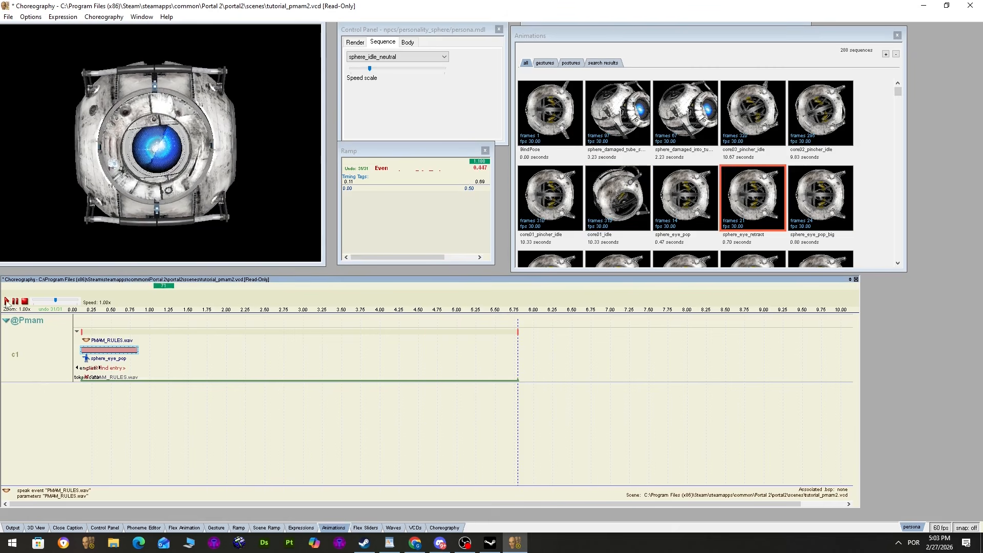
{"action": "scroll", "coordinate": [624, 209], "scroll_direction": "down", "scroll_amount": 8}
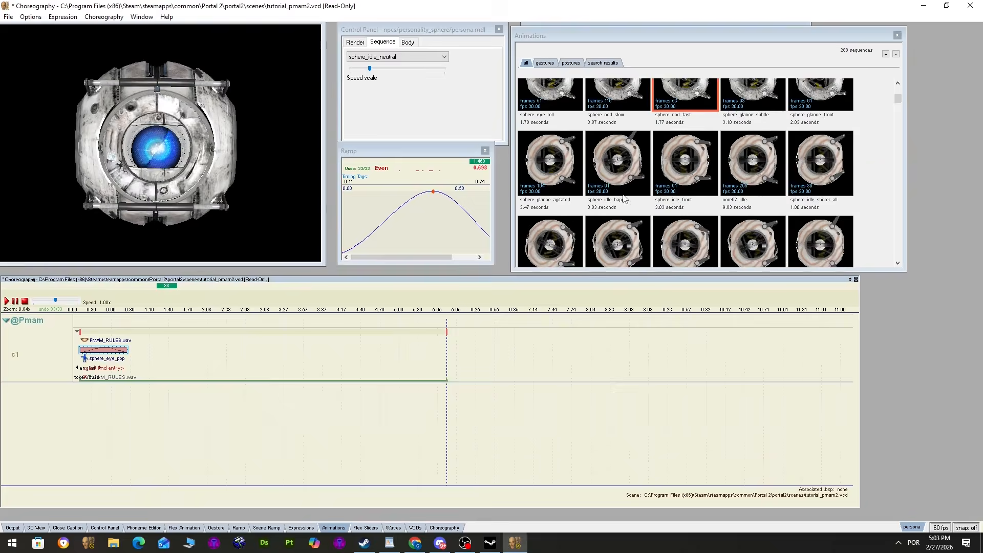
{"action": "scroll", "coordinate": [625, 212], "scroll_direction": "down", "scroll_amount": 4}
{"action": "scroll", "coordinate": [822, 174], "scroll_direction": "down", "scroll_amount": 2}
{"action": "left_click_drag", "start_coordinate": [822, 146], "coordinate": [121, 358]}
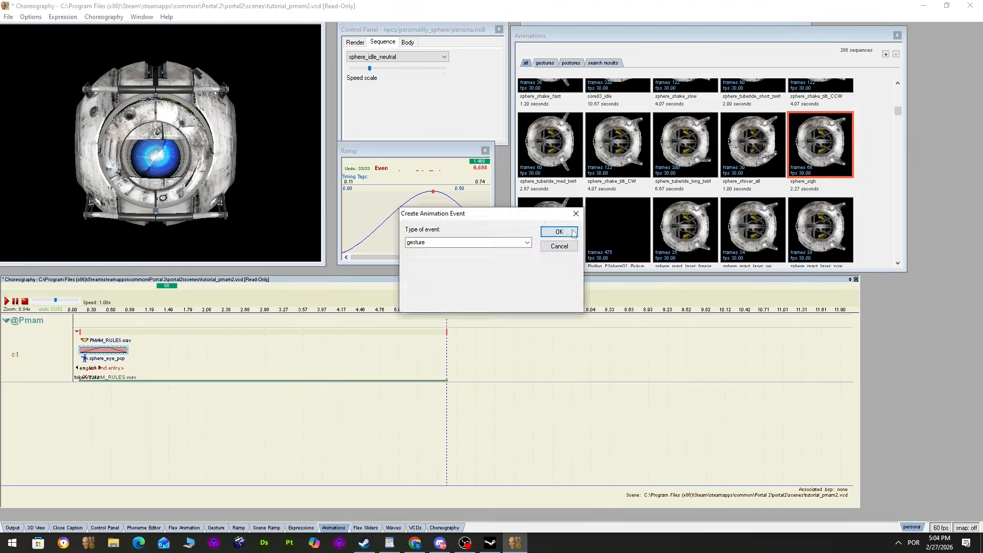
{"action": "left_click", "coordinate": [558, 231]}
{"action": "left_click", "coordinate": [444, 193], "text": "ctrl"}
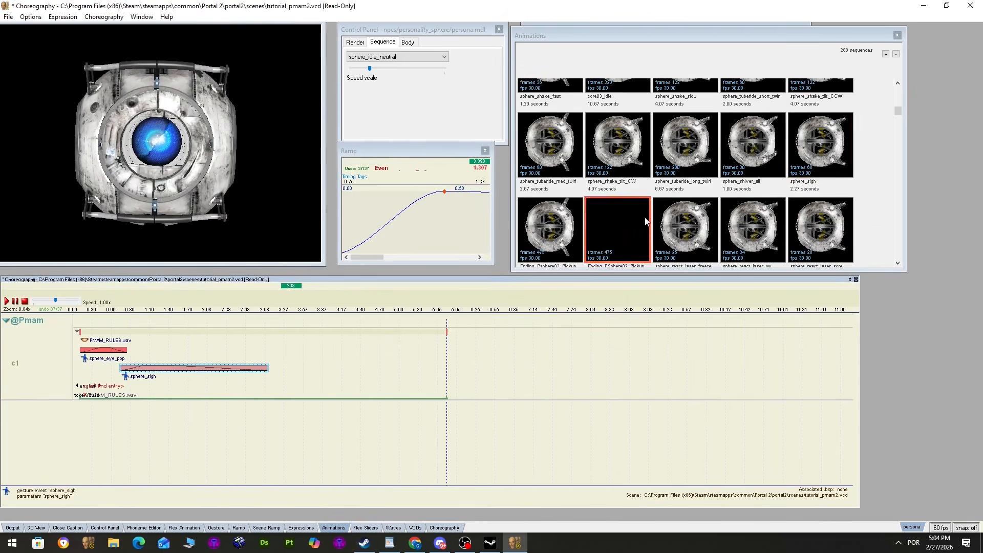
Add a sphere_shifty_swagger gesture event with a ramp point to channel c1 at about 2.7 seconds, and play the scene.
{"action": "scroll", "coordinate": [573, 187], "scroll_direction": "down", "scroll_amount": 5}
{"action": "scroll", "coordinate": [574, 187], "scroll_direction": "down", "scroll_amount": 5}
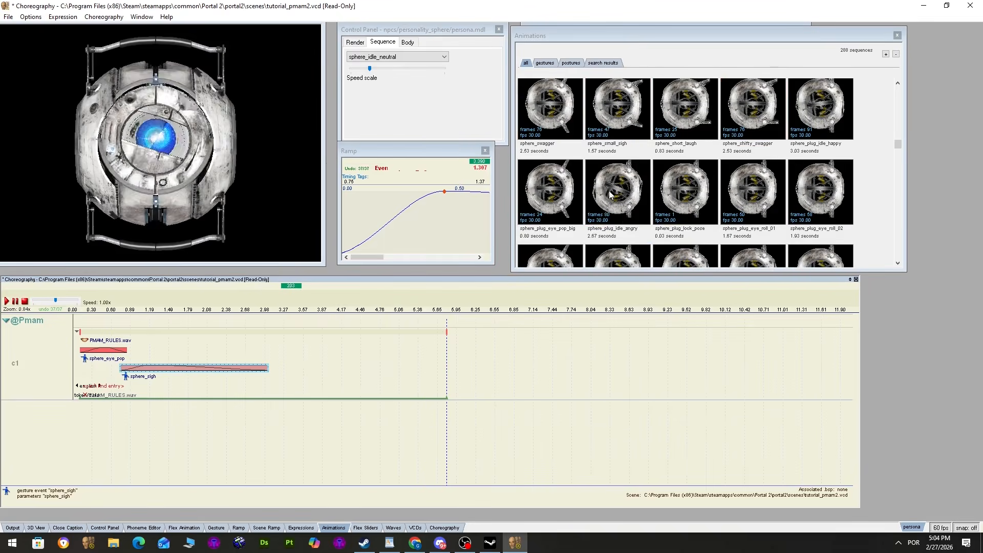
{"action": "left_click_drag", "start_coordinate": [429, 365], "coordinate": [248, 358]}
{"action": "left_click", "coordinate": [558, 230]}
{"action": "left_click", "coordinate": [461, 192], "text": "ctrl"}
{"action": "left_click", "coordinate": [7, 301]}
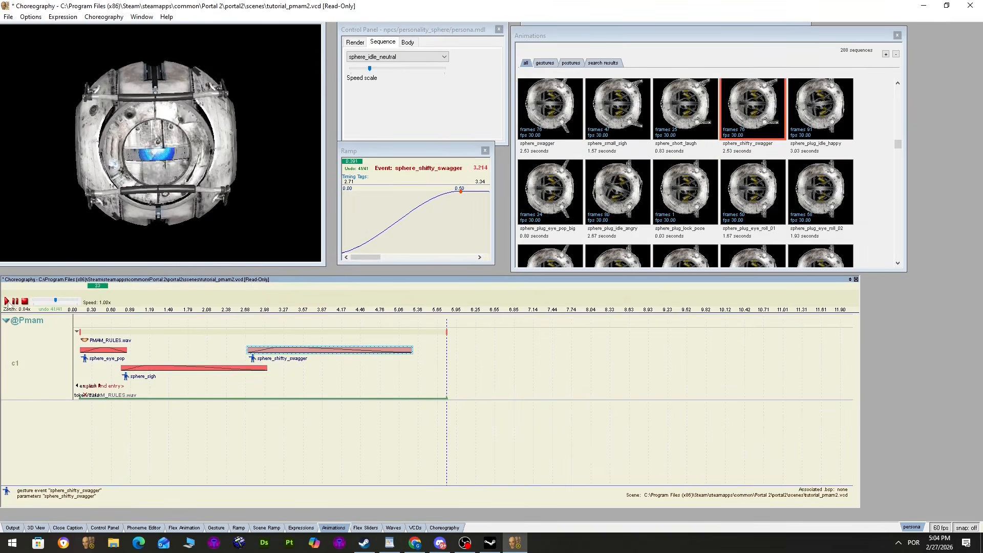
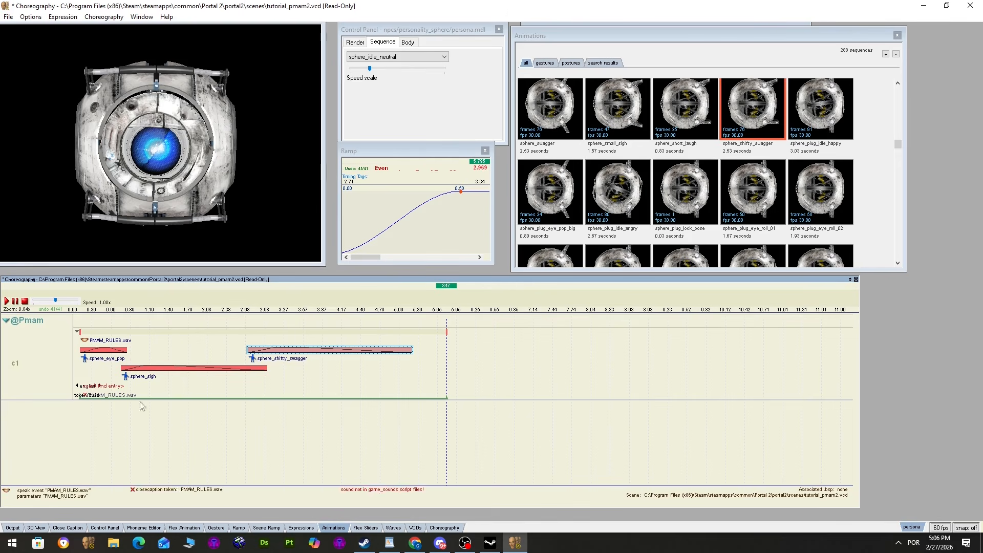
{"action": "left_click", "coordinate": [6, 302]}
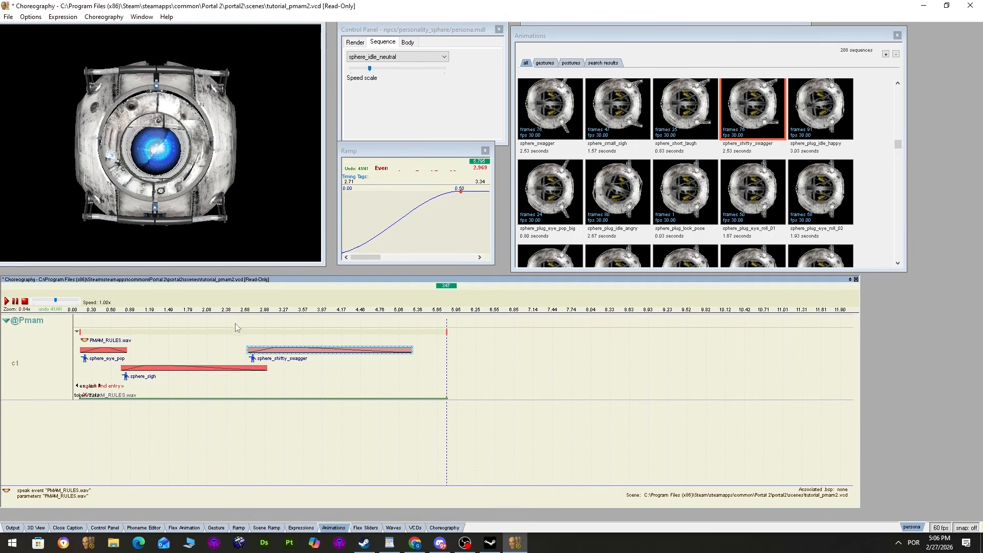
Try out a FireTrigger event with scene trigger 1 on channel c1, moved to about 4.2 seconds, and delete it.
{"action": "right_click", "coordinate": [226, 350]}
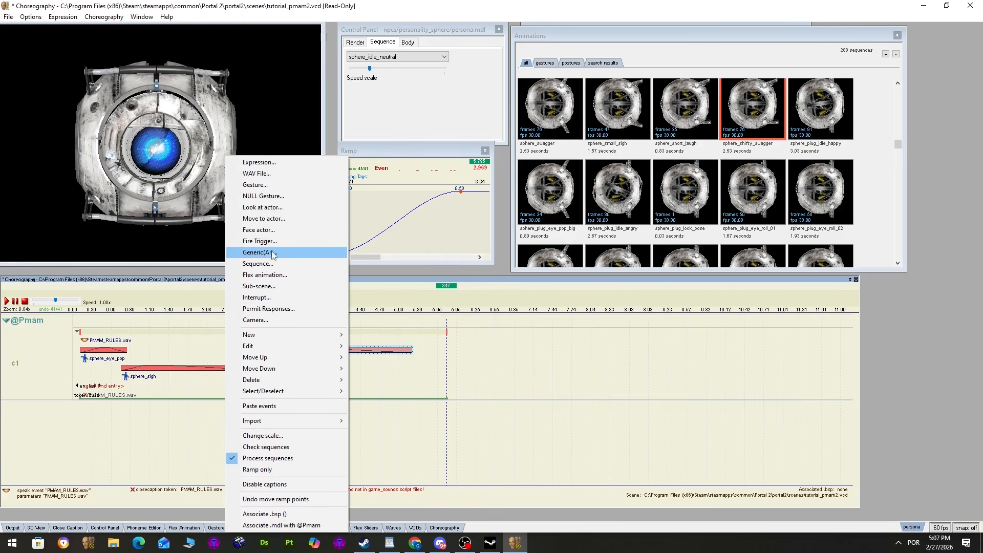
{"action": "left_click", "coordinate": [256, 241]}
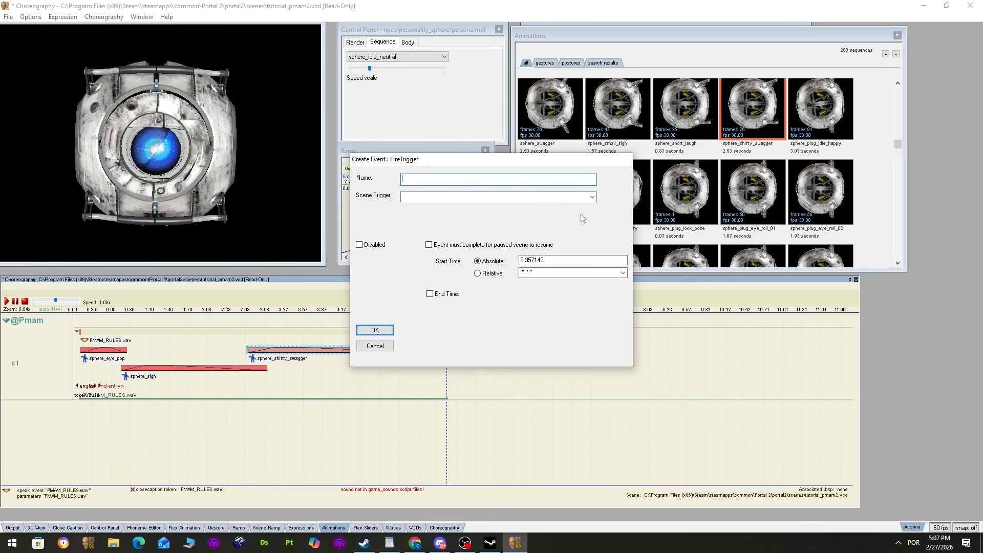
{"action": "left_click", "coordinate": [592, 198]}
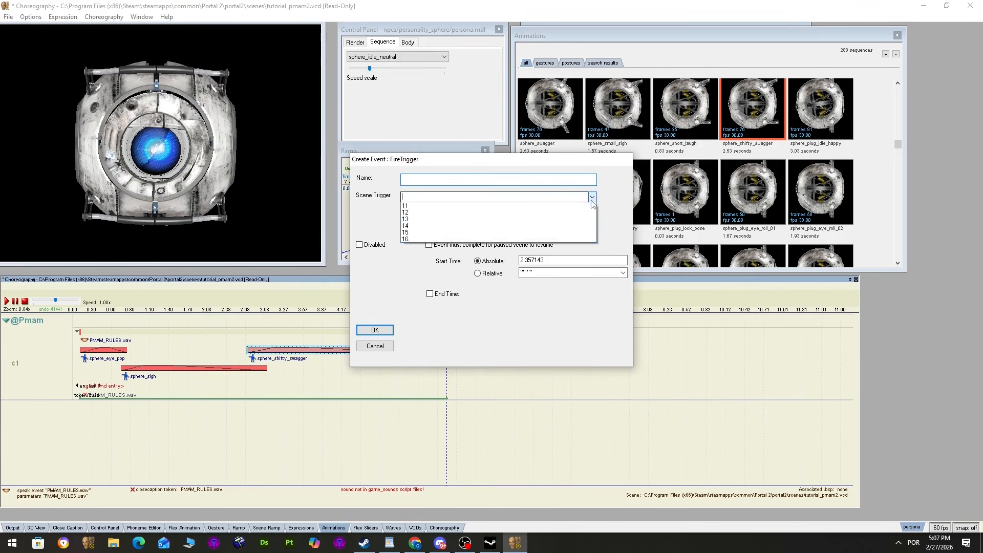
{"action": "left_click", "coordinate": [495, 204]}
{"action": "left_click", "coordinate": [375, 330]}
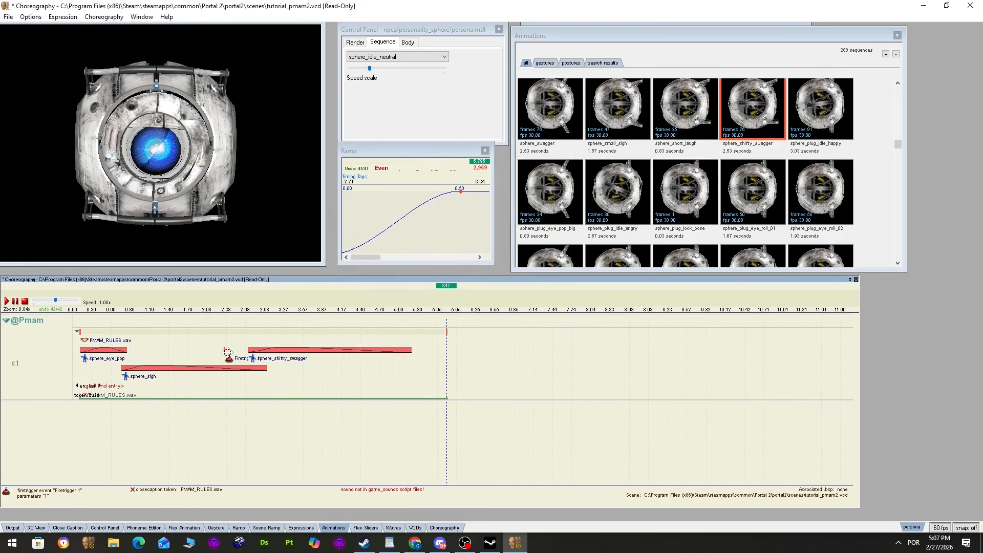
{"action": "left_click_drag", "start_coordinate": [367, 381], "coordinate": [346, 377]}
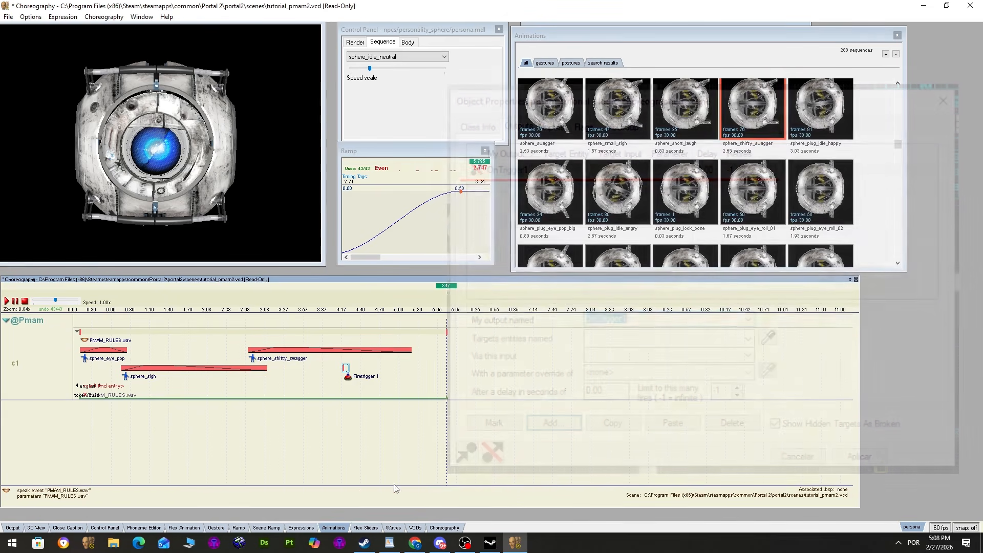
{"action": "key", "text": "Delete"}
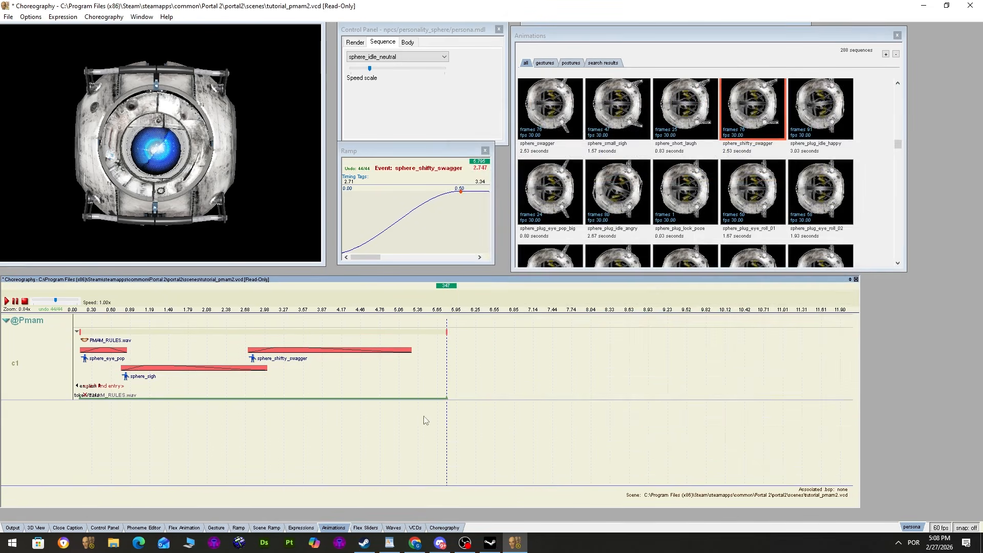
Save the tutorial_pmam2.vcd choreography scene and rebuild scenes.image.
{"action": "left_click", "coordinate": [106, 20]}
{"action": "left_click", "coordinate": [104, 55]}
{"action": "mouse_move", "coordinate": [127, 123]}
{"action": "left_mouse_down"}
{"action": "mouse_move", "coordinate": [144, 123]}
{"action": "mouse_move", "coordinate": [122, 119]}
{"action": "left_mouse_up"}
{"action": "left_click", "coordinate": [9, 17]}
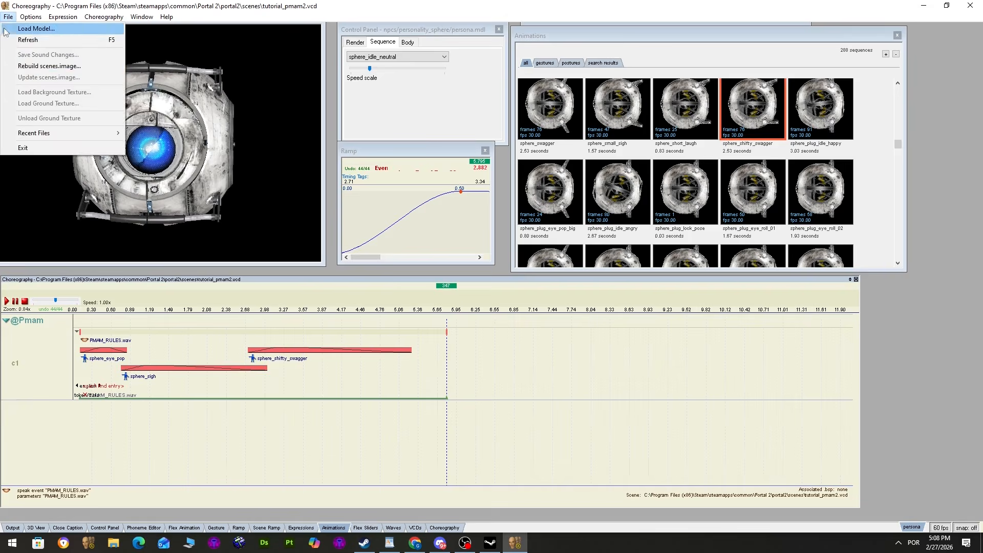
{"action": "left_click", "coordinate": [36, 69]}
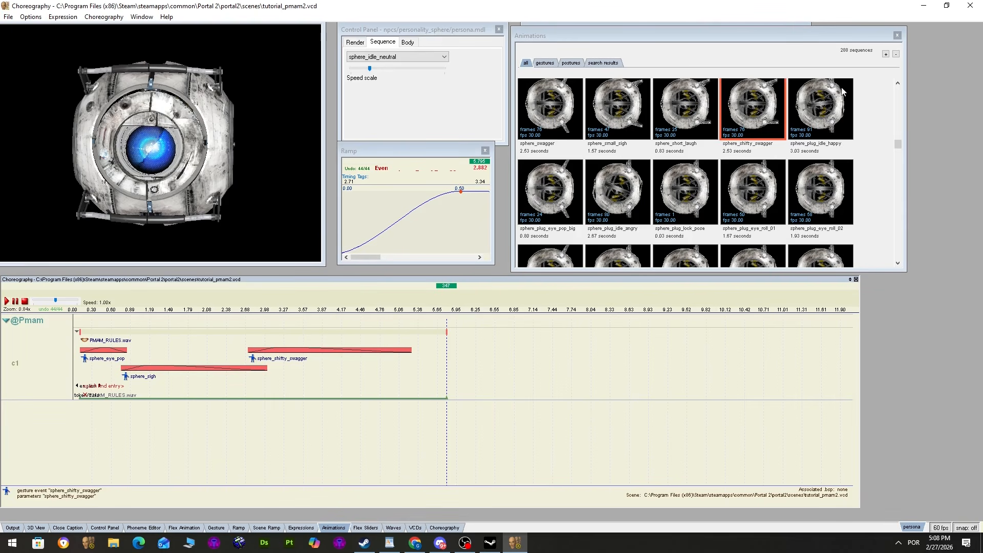
Close Faceposer and open the recent map GARMEZONLABS4_cake2.vmf in Hammer++.
{"action": "left_click", "coordinate": [967, 6]}
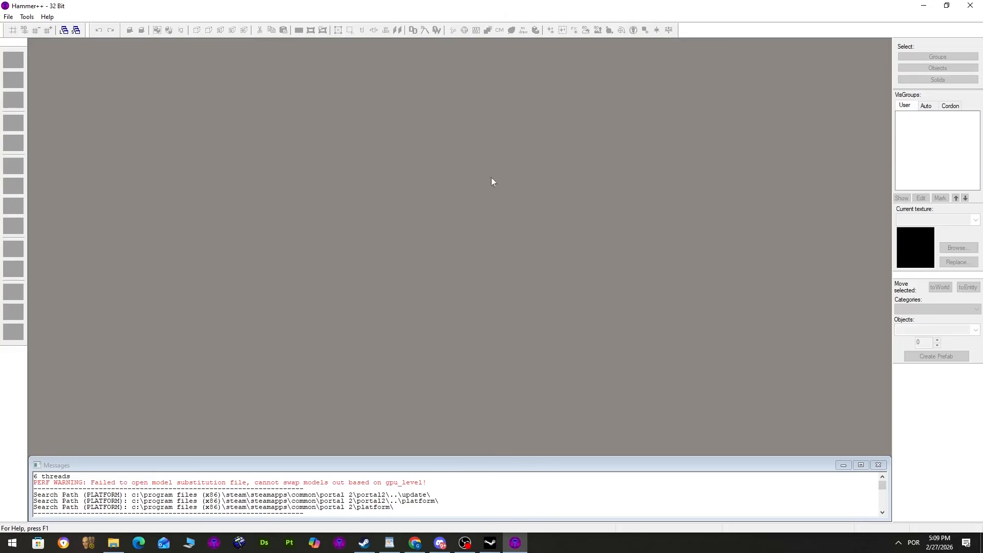
{"action": "left_click", "coordinate": [8, 16]}
{"action": "mouse_move", "coordinate": [30, 52]}
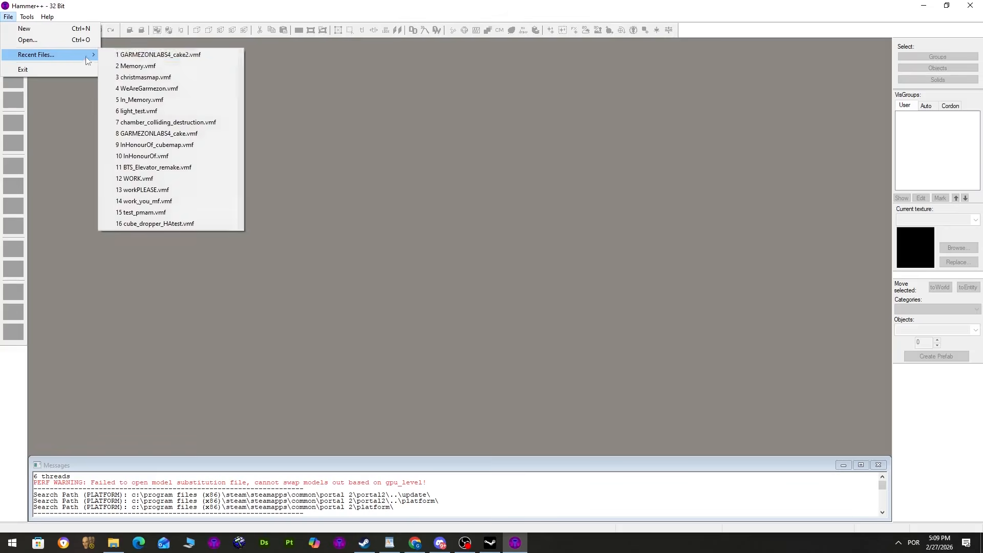
{"action": "left_click", "coordinate": [149, 53]}
Place an npc_personality_core entity on the map's white tiled floor.
{"action": "key", "text": "z"}
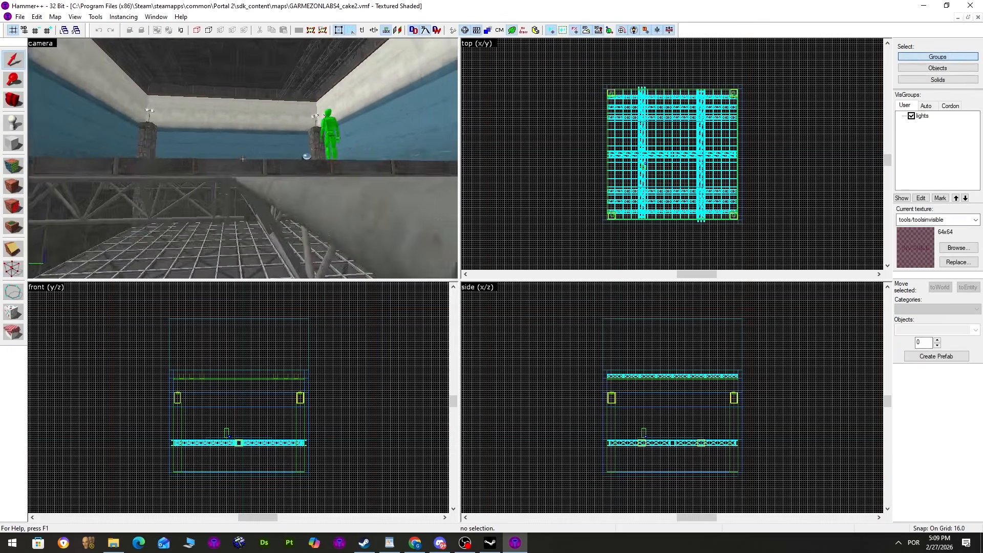
{"action": "key", "text": "shift+e"}
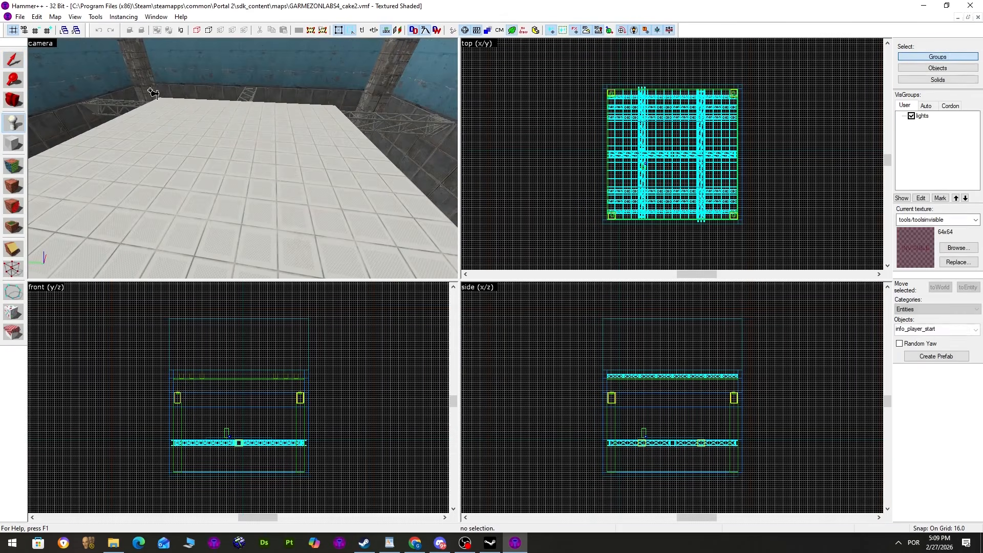
{"action": "left_click", "coordinate": [244, 131]}
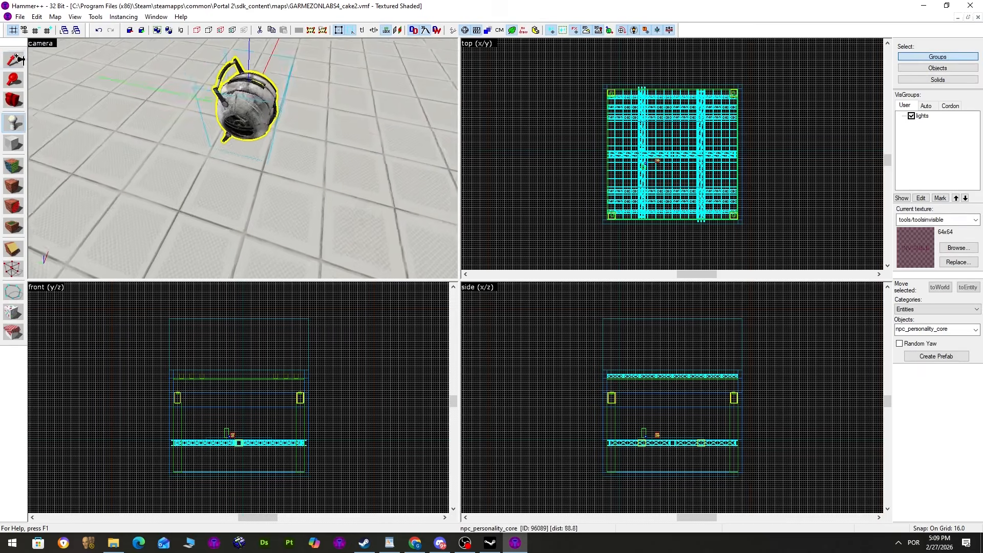
{"action": "key", "text": "shift+s"}
{"action": "double_click", "coordinate": [234, 97]}
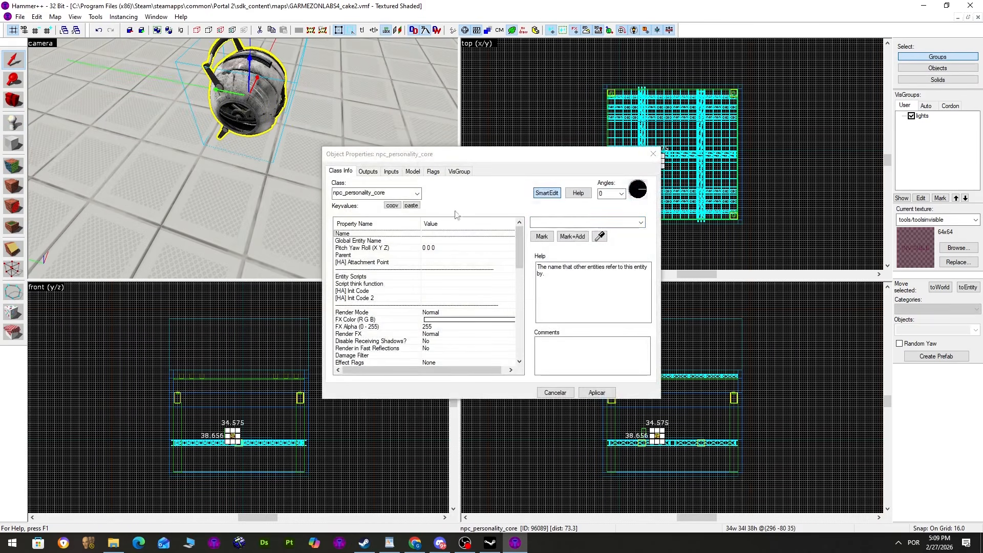
{"action": "left_click", "coordinate": [569, 223]}
{"action": "type", "text": "@PMAM"}
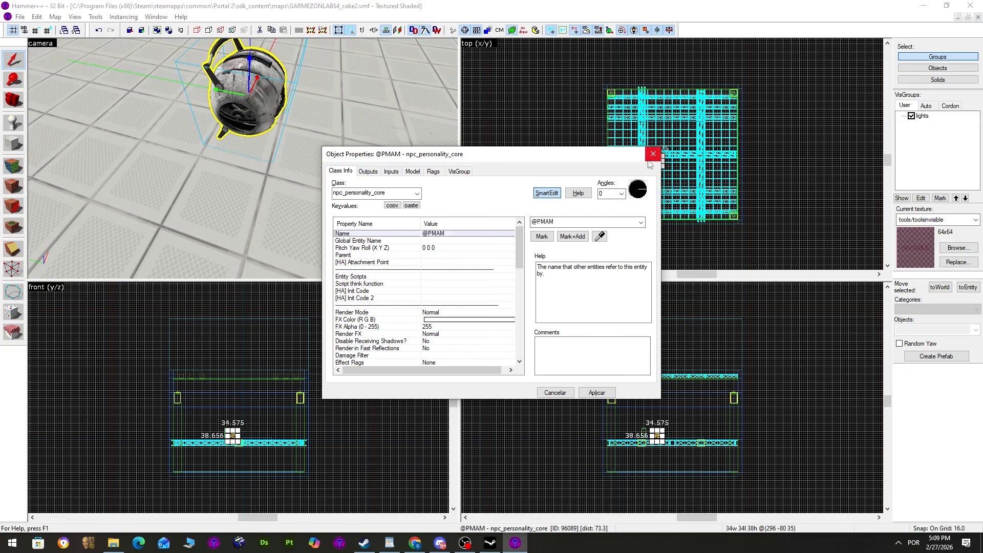
{"action": "left_click", "coordinate": [654, 155]}
Place a logic_choreographed_scene entity on the floor beside the personality core.
{"action": "left_click", "coordinate": [15, 126]}
{"action": "left_click", "coordinate": [937, 330]}
{"action": "type", "text": "l"}
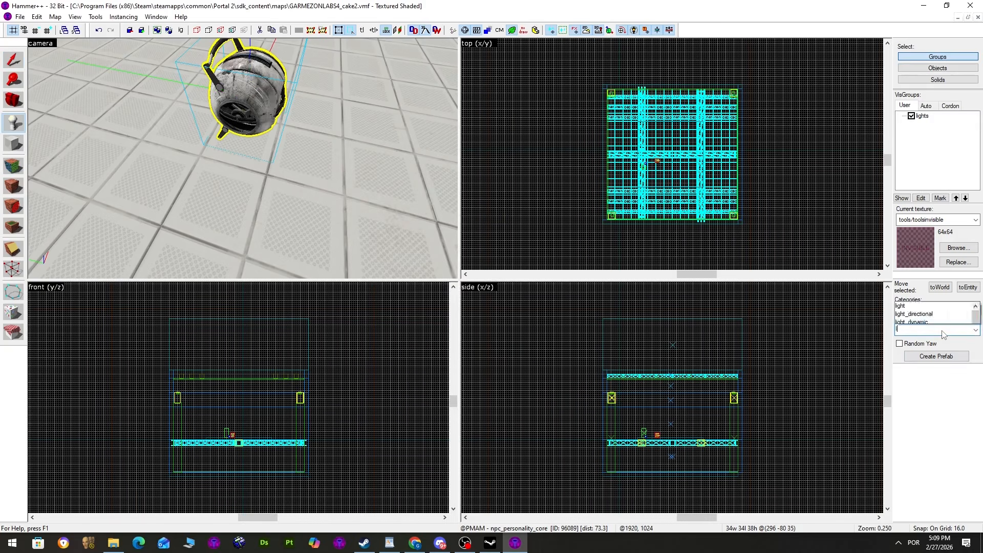
{"action": "type", "text": "ogic_cho"}
{"action": "key", "text": "BackSpace"}
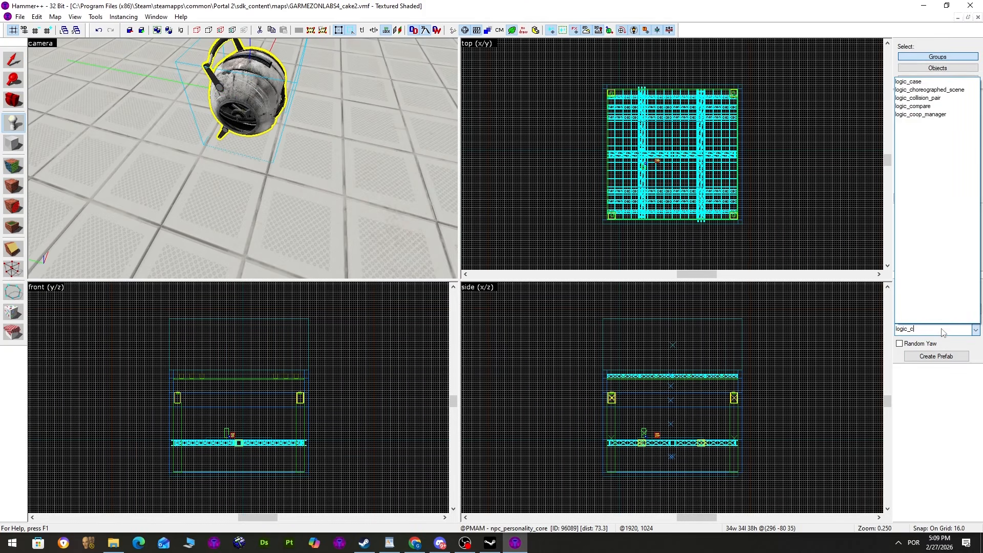
{"action": "left_click", "coordinate": [928, 91]}
{"action": "left_click", "coordinate": [388, 124]}
{"action": "key", "text": "d"}
Name the logic_choreographed_scene entity "scene".
{"action": "left_click", "coordinate": [15, 57]}
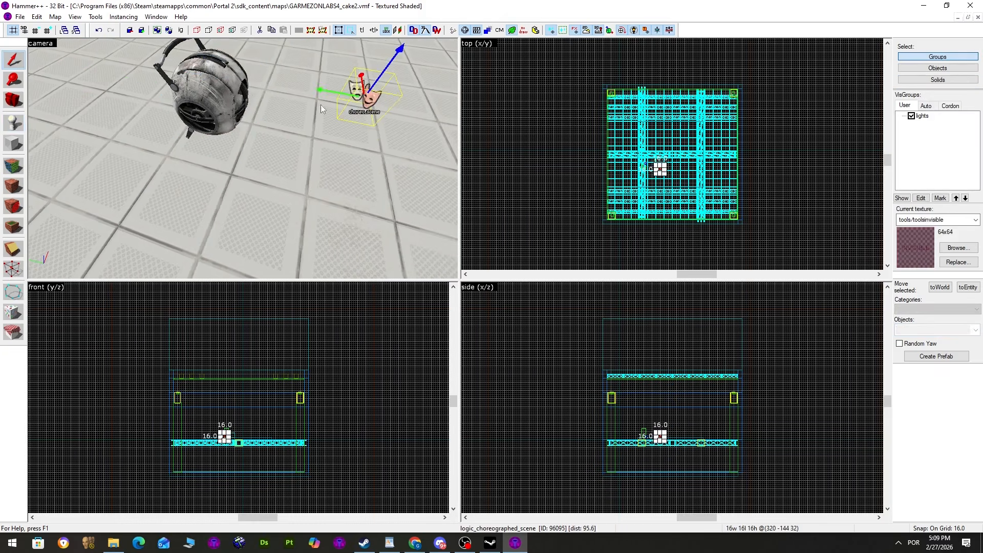
{"action": "double_click", "coordinate": [353, 94]}
{"action": "left_click", "coordinate": [355, 92]}
{"action": "left_click", "coordinate": [542, 222]}
{"action": "type", "text": "scene"}
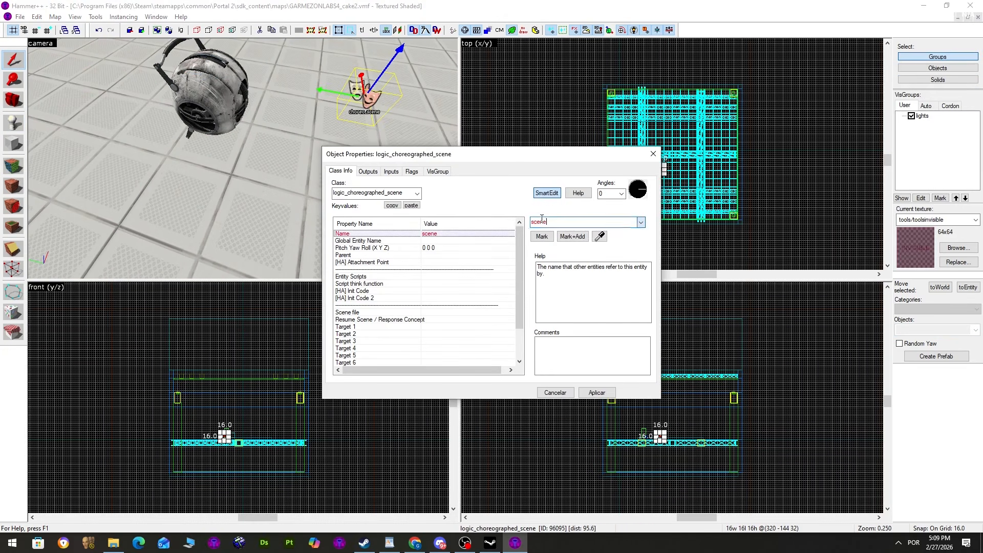
{"action": "key", "text": "Return"}
Filter the available scenes by "pmam" and assign tutorial_pmam2.vcd as the choreographed scene entity's scene file.
{"action": "left_click", "coordinate": [448, 313]}
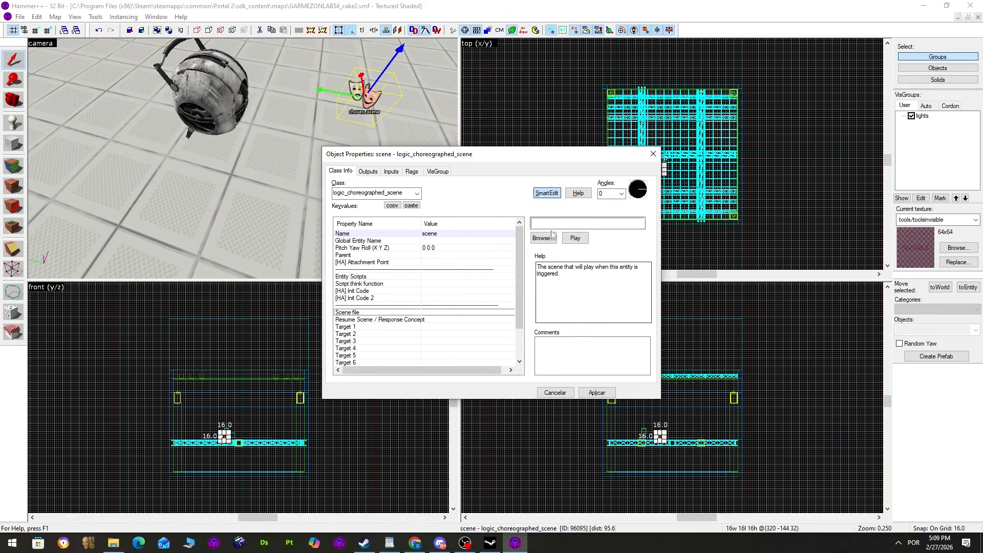
{"action": "left_click", "coordinate": [544, 238]}
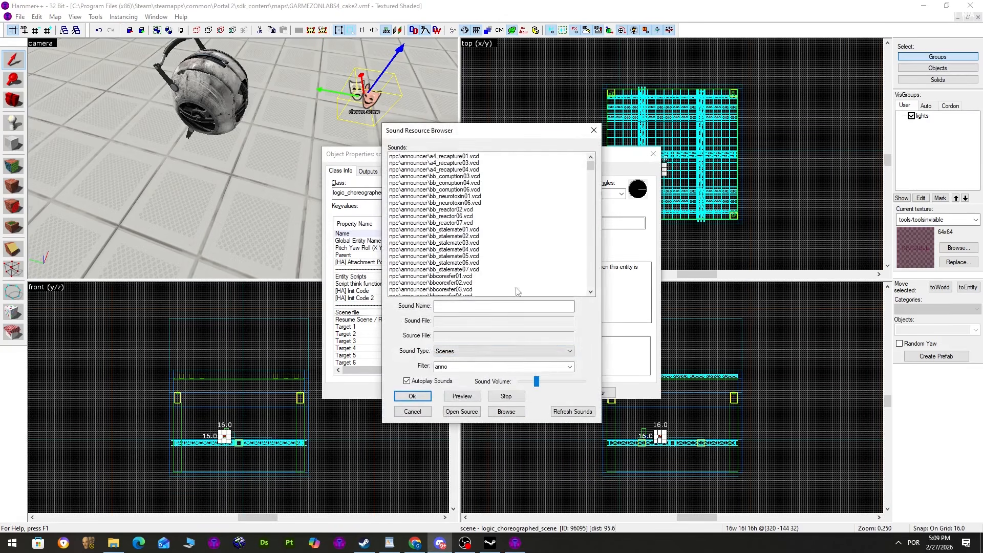
{"action": "left_click", "coordinate": [465, 367]}
{"action": "type", "text": "pmam"}
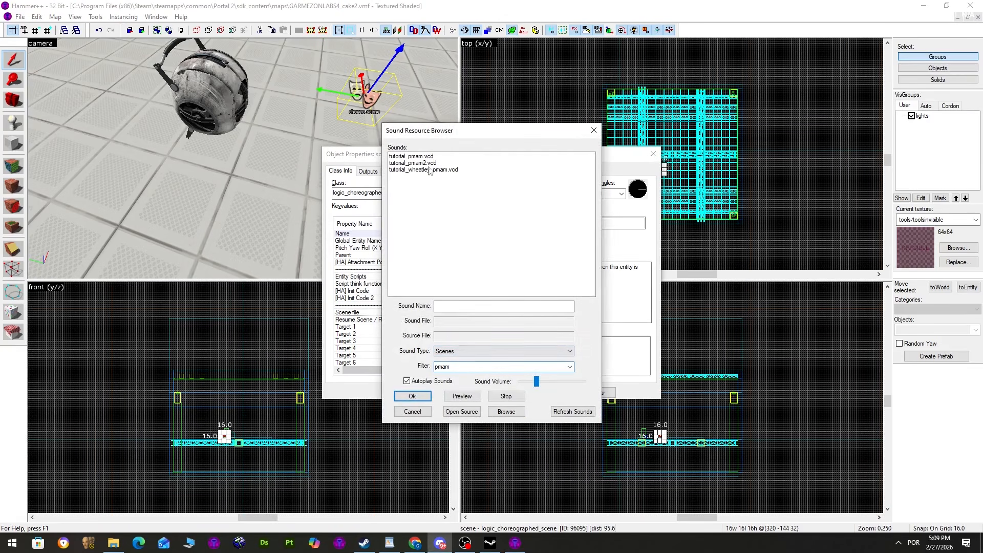
{"action": "left_click", "coordinate": [427, 163]}
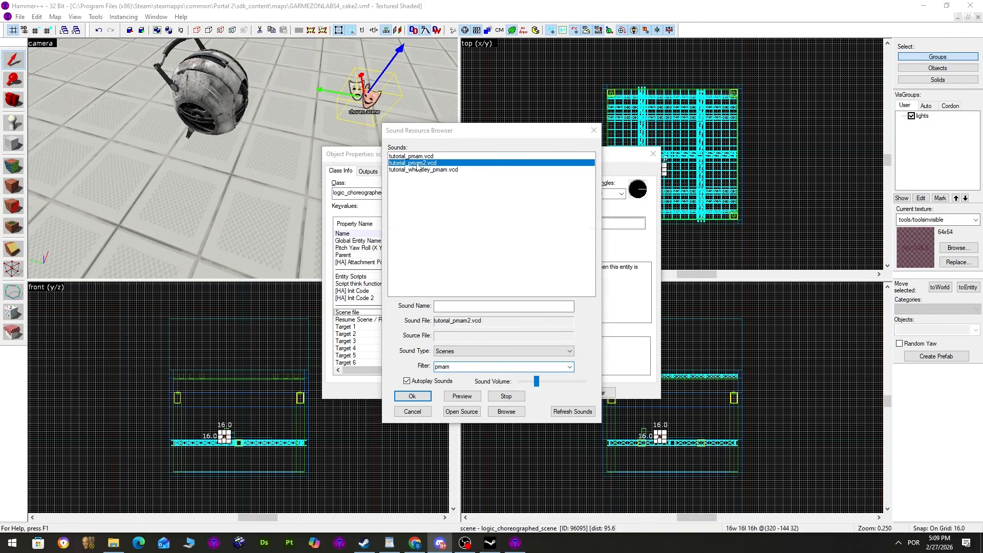
{"action": "left_click", "coordinate": [490, 304]}
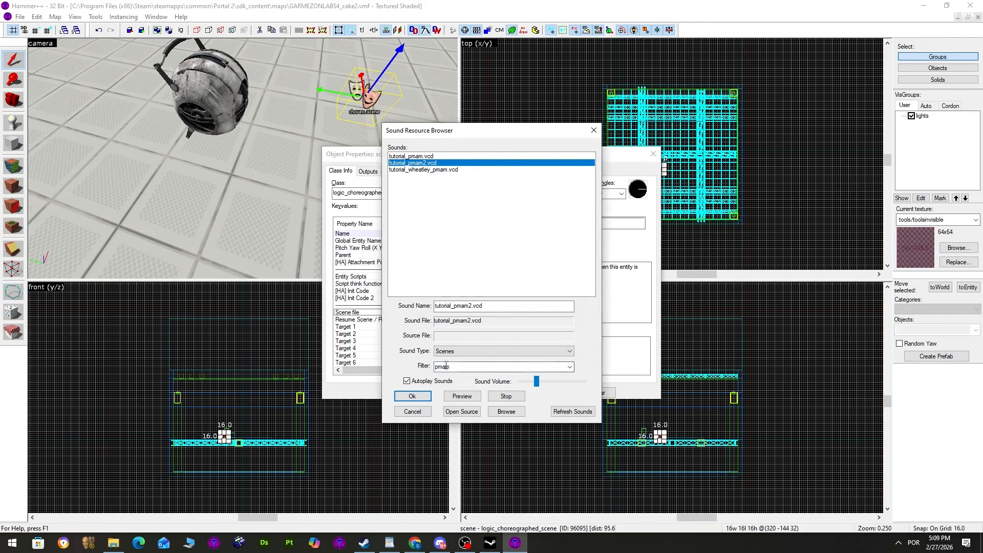
{"action": "left_click", "coordinate": [412, 397]}
{"action": "left_click", "coordinate": [654, 154]}
Place a prop_button entity on the floor between the player start and the personality core, adjusting its position in the top view.
{"action": "scroll", "coordinate": [257, 156], "scroll_direction": "down", "scroll_amount": 6}
{"action": "left_click", "coordinate": [16, 122]}
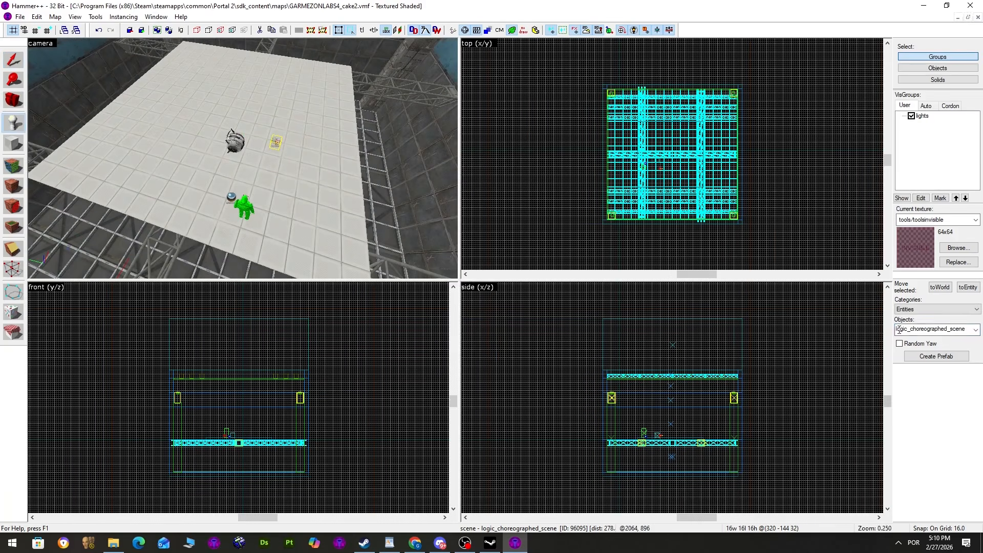
{"action": "double_click", "coordinate": [902, 329]}
{"action": "type", "text": "bu"}
{"action": "left_click", "coordinate": [954, 113]}
{"action": "left_click", "coordinate": [275, 193]}
{"action": "scroll", "coordinate": [200, 133], "scroll_direction": "up", "scroll_amount": 4}
{"action": "key", "text": "shift+s"}
{"action": "scroll", "coordinate": [649, 171], "scroll_direction": "up", "scroll_amount": 15}
{"action": "left_click_drag", "start_coordinate": [662, 171], "coordinate": [633, 143]}
Add an output to the prop_button that fires the Start input of the choreographed scene entity.
{"action": "left_click", "coordinate": [398, 370]}
{"action": "left_click", "coordinate": [522, 314]}
{"action": "left_click", "coordinate": [461, 323]}
{"action": "left_click", "coordinate": [536, 313]}
{"action": "left_click", "coordinate": [813, 136]}
{"action": "left_click", "coordinate": [461, 324]}
{"action": "type", "text": "St"}
{"action": "left_click", "coordinate": [608, 391]}
{"action": "left_click", "coordinate": [681, 152]}
{"action": "left_click", "coordinate": [655, 154]}
Compile and run the map with the Fast configuration, and refresh the game's sound cache with the console command snd_updateaudiocache.
{"action": "key", "text": "F9"}
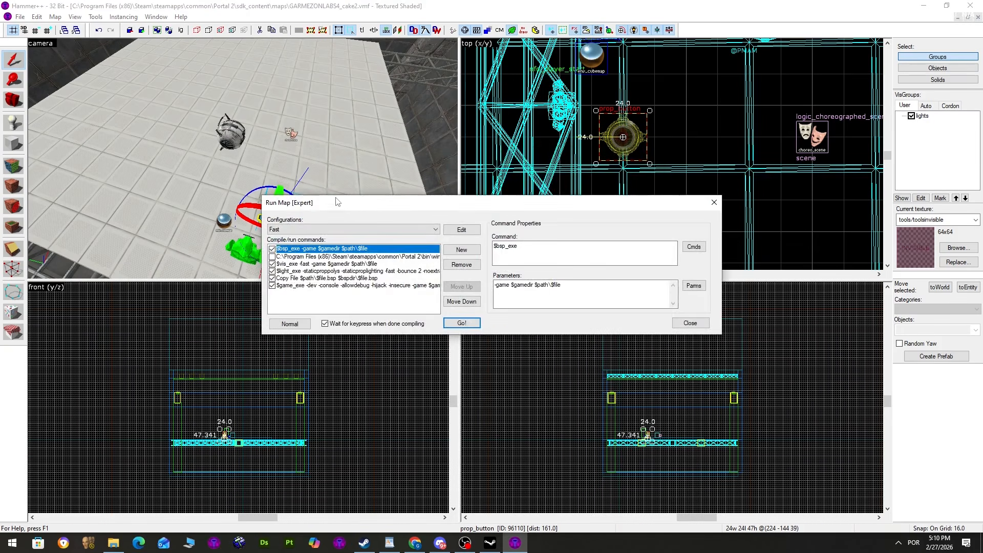
{"action": "key", "text": "Return"}
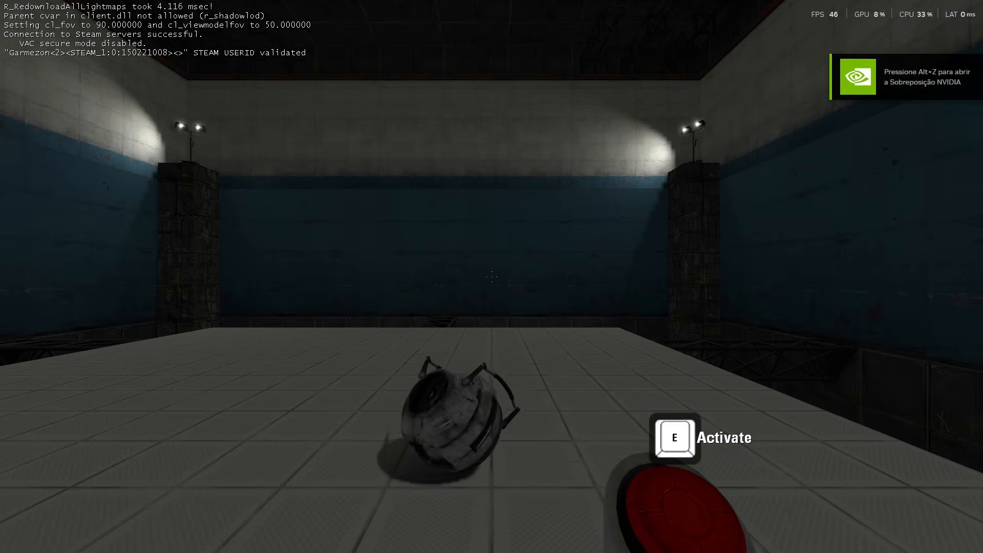
{"action": "key", "text": "grave"}
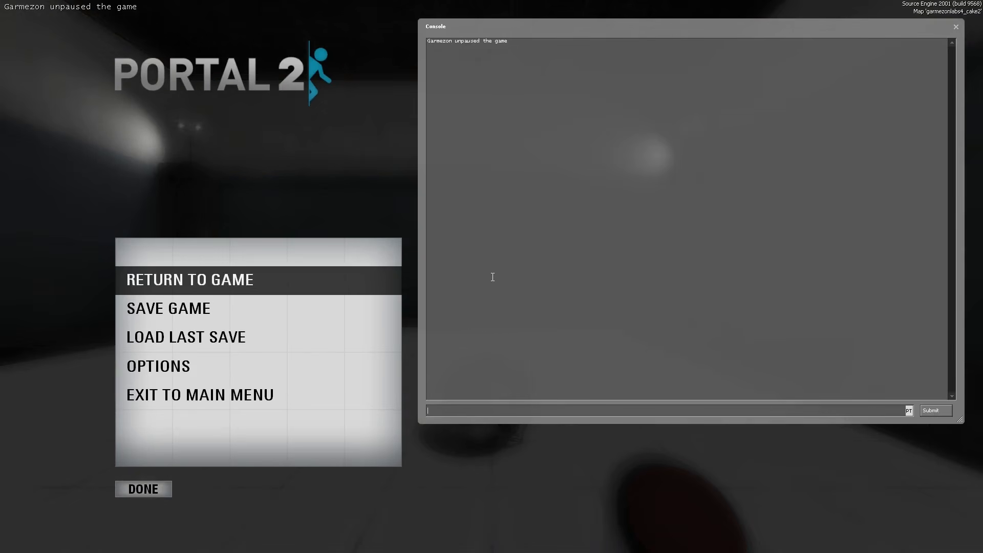
{"action": "type", "text": "snd_updateaudiocache"}
{"action": "key", "text": "Return"}
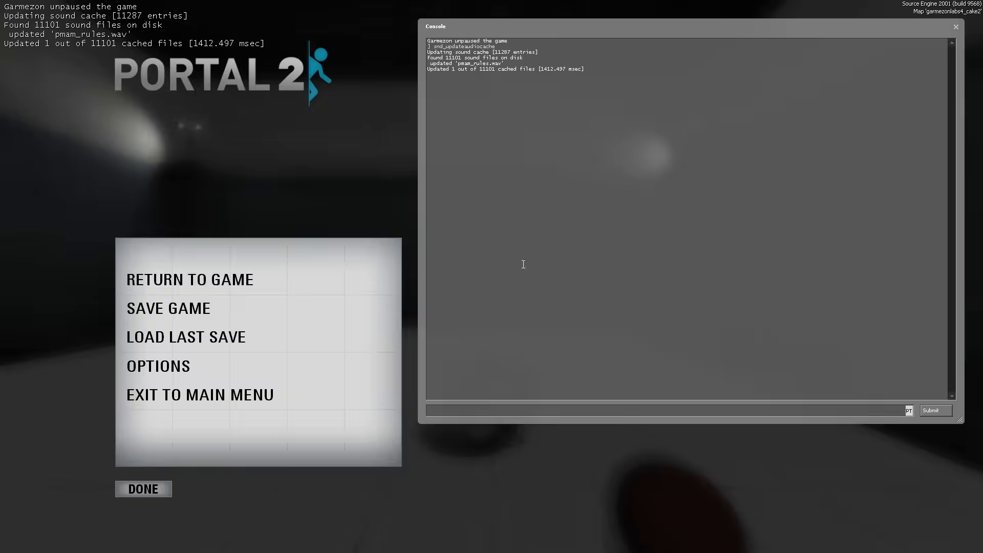
{"action": "key", "text": "Escape"}
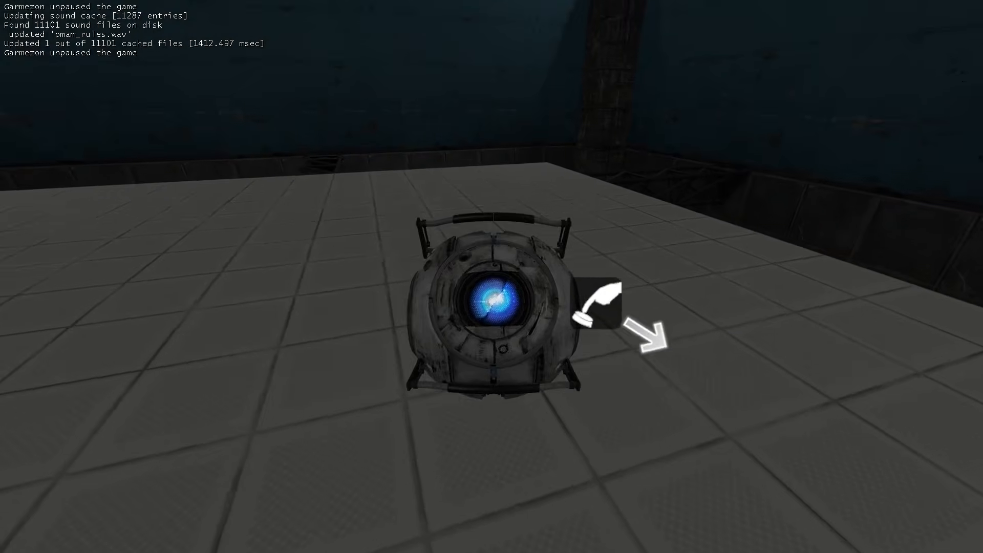
Back away from the personality core and activate the red button to test the scene in the game.
{"action": "key", "text": "e"}
{"action": "key", "text": "s"}
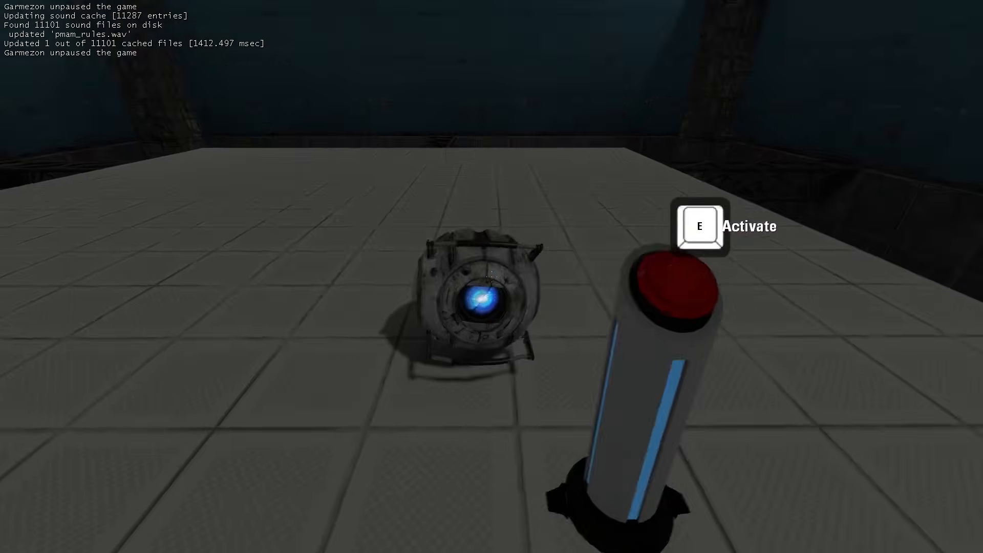
{"action": "key", "text": "e"}
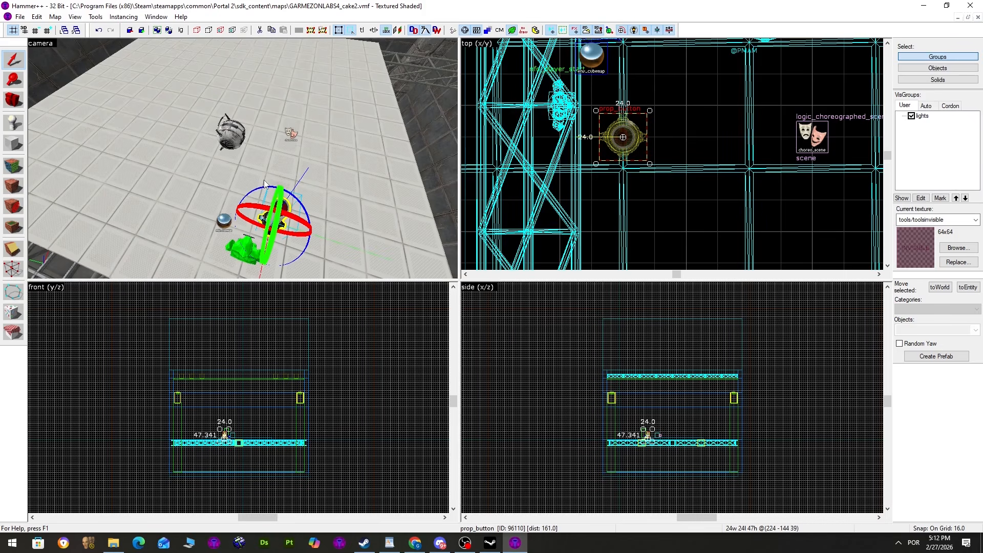
Rotate the npc_personality_core entity a quarter turn counterclockwise in the top view.
{"action": "left_click", "coordinate": [243, 147]}
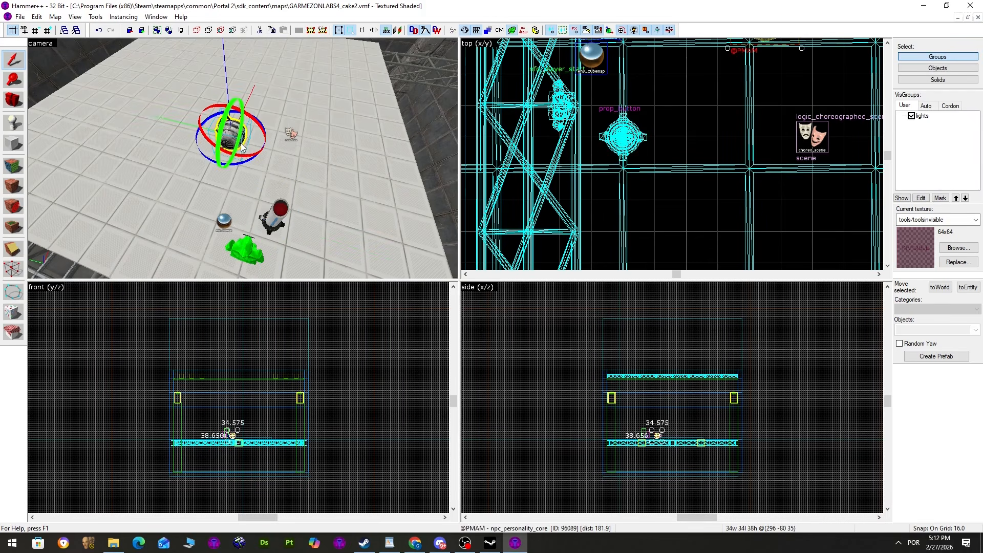
{"action": "scroll", "coordinate": [678, 156], "scroll_direction": "up", "scroll_amount": 6}
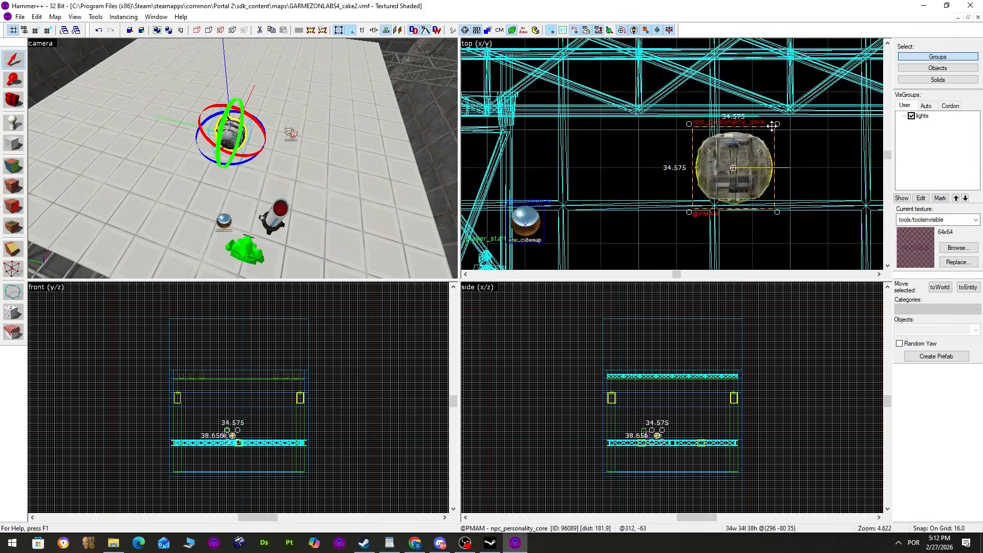
{"action": "left_click_drag", "start_coordinate": [777, 124], "coordinate": [689, 124]}
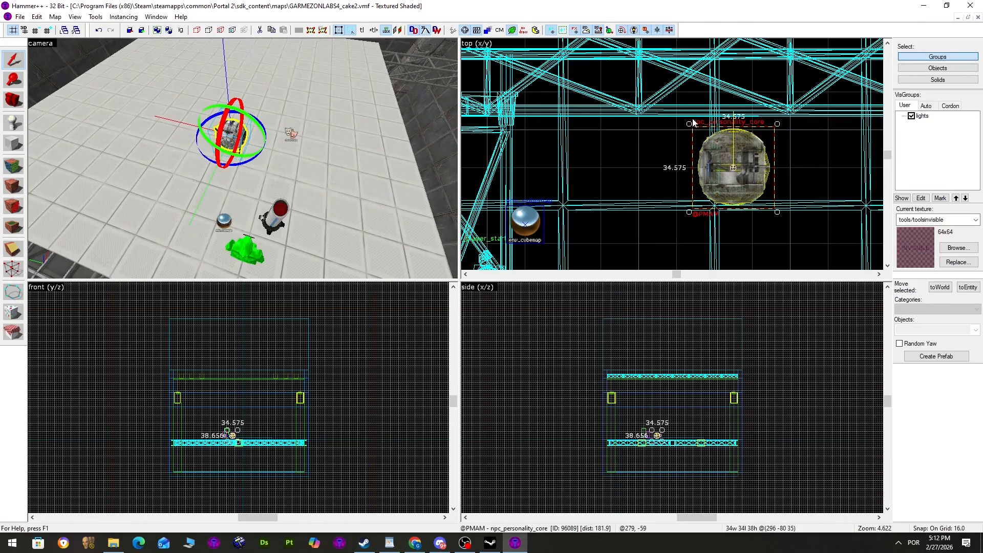
{"action": "scroll", "coordinate": [657, 384], "scroll_direction": "up", "scroll_amount": 15}
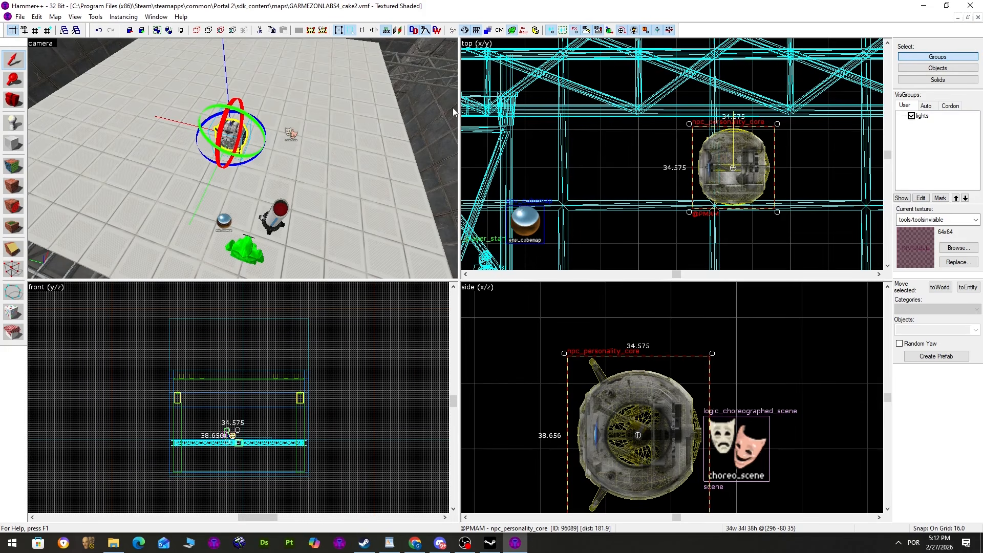
In Discord's Portal Mapping and Modding server, search the custom-assets forum for "choreo" and read the Custom Choreography Script post.
{"action": "left_click", "coordinate": [398, 407]}
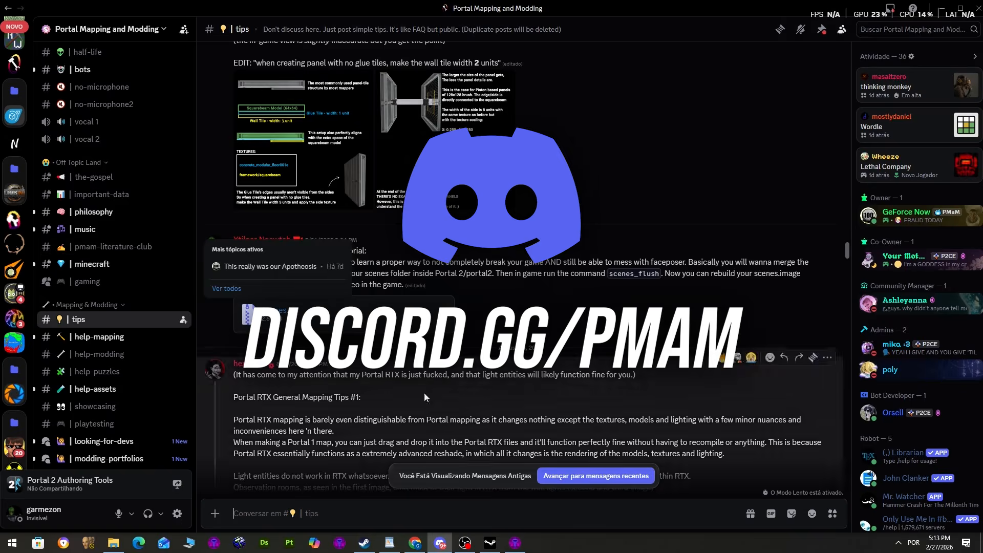
{"action": "scroll", "coordinate": [148, 246], "scroll_direction": "up", "scroll_amount": 3}
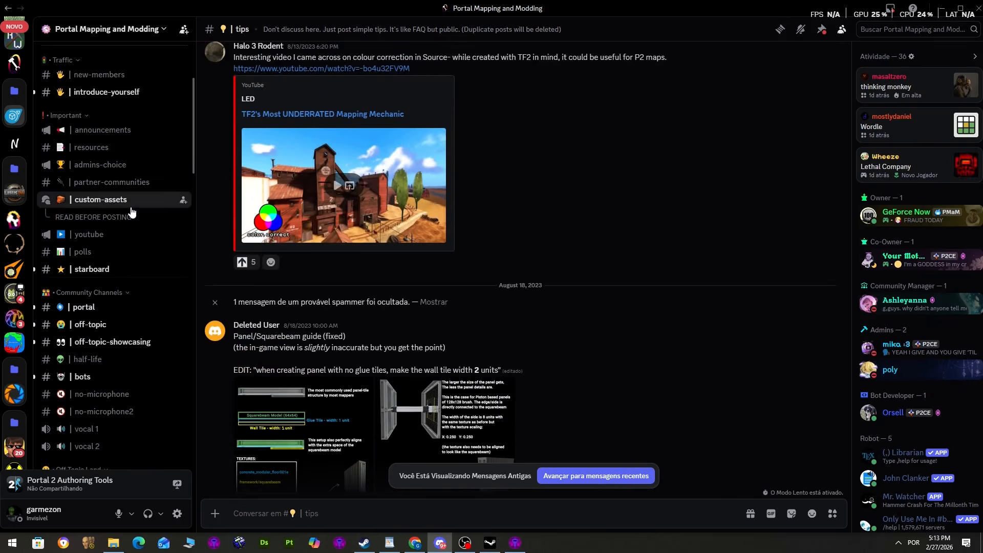
{"action": "left_click", "coordinate": [130, 200]}
{"action": "left_click", "coordinate": [329, 66]}
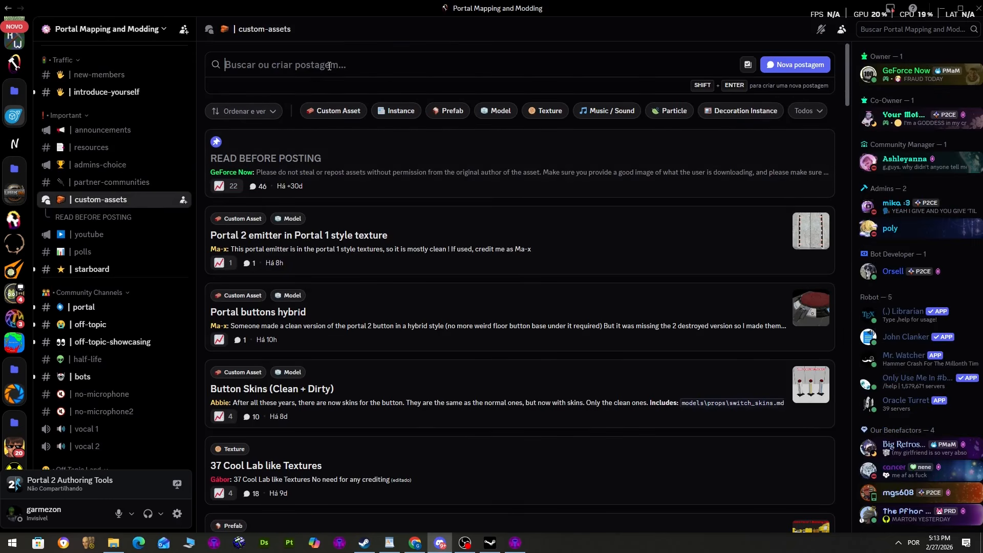
{"action": "type", "text": "choreo"}
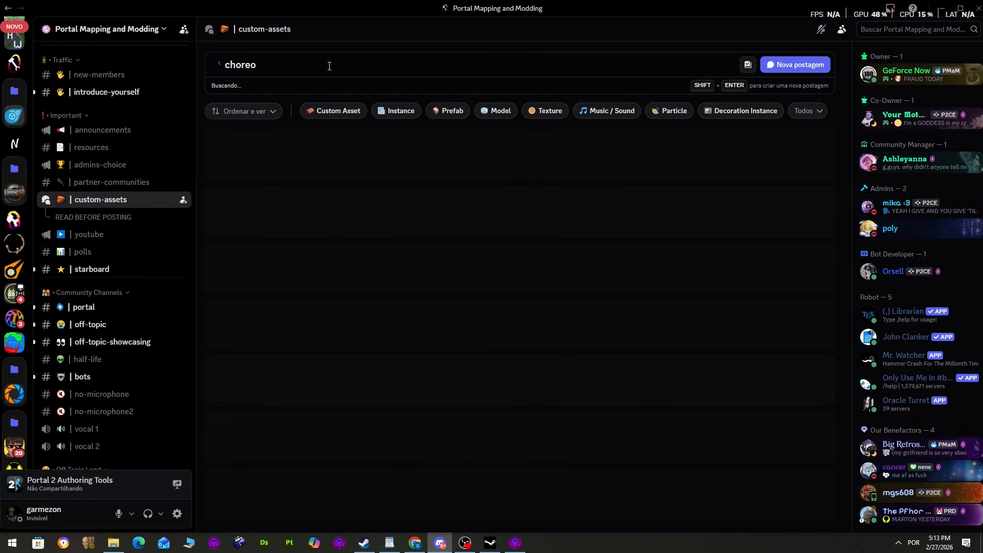
{"action": "left_click", "coordinate": [309, 162]}
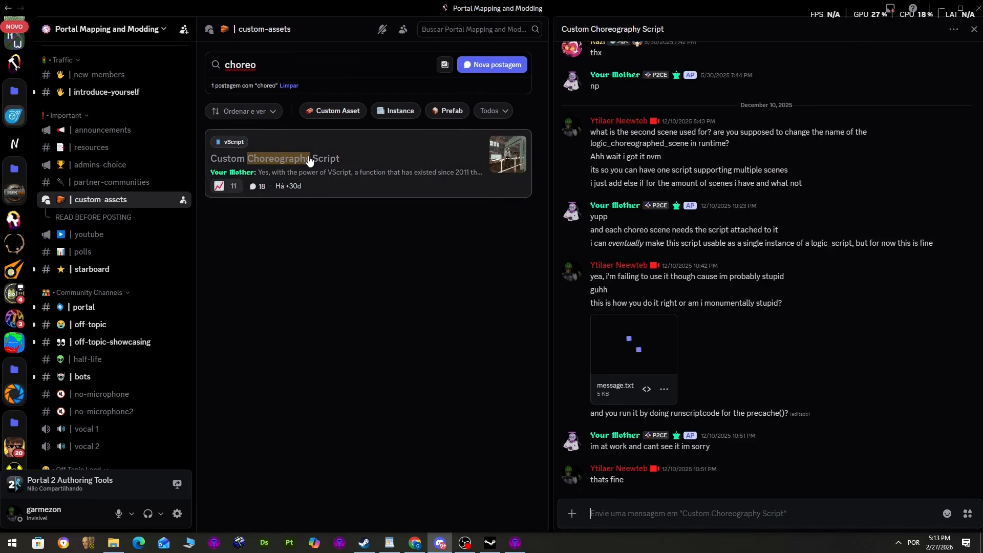
{"action": "scroll", "coordinate": [741, 97], "scroll_direction": "down", "scroll_amount": 8}
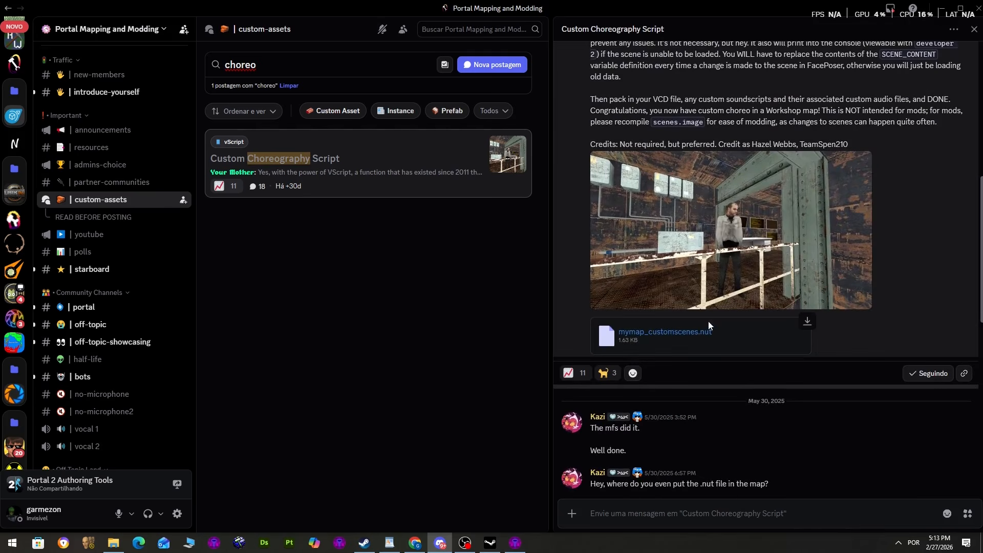
{"action": "scroll", "coordinate": [792, 315], "scroll_direction": "up", "scroll_amount": 2}
Switch to File Explorer and open Portal 2's portal2\scripts\vscripts folder.
{"action": "left_click", "coordinate": [114, 543]}
{"action": "left_click", "coordinate": [360, 205]}
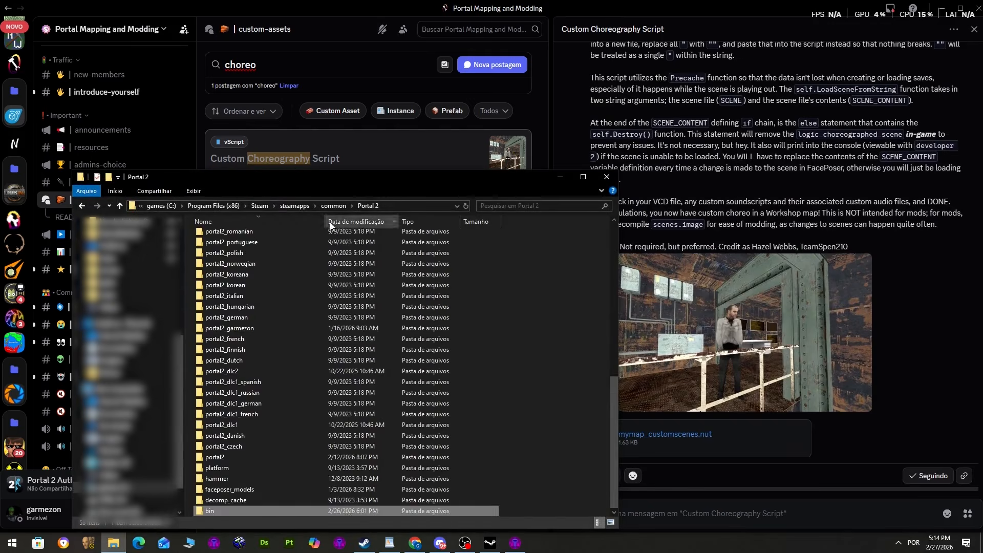
{"action": "double_click", "coordinate": [279, 334]}
{"action": "double_click", "coordinate": [382, 300]}
Download mymap_customscenes.nut from the post and transfer it from Downloads into the vscripts folder.
{"action": "left_click", "coordinate": [667, 434]}
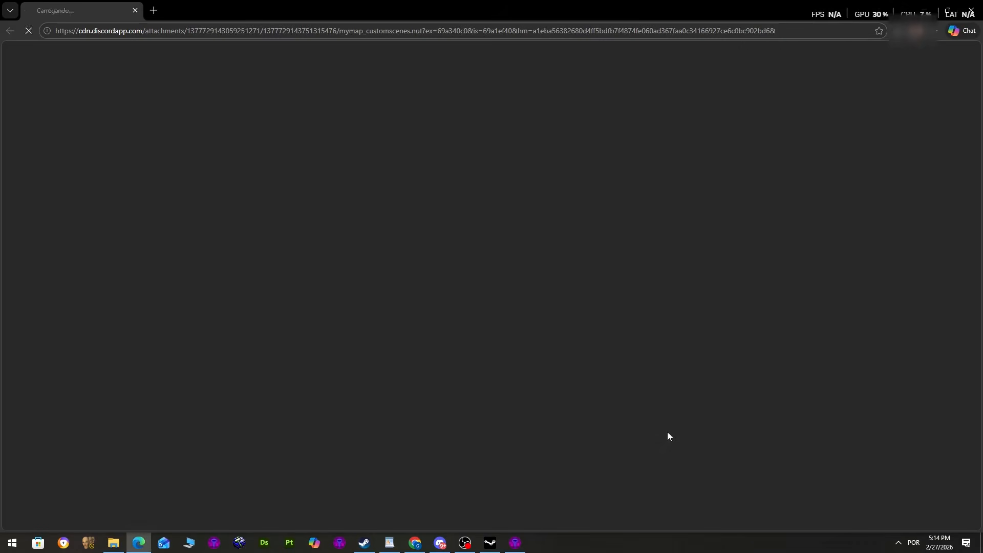
{"action": "left_click", "coordinate": [969, 10]}
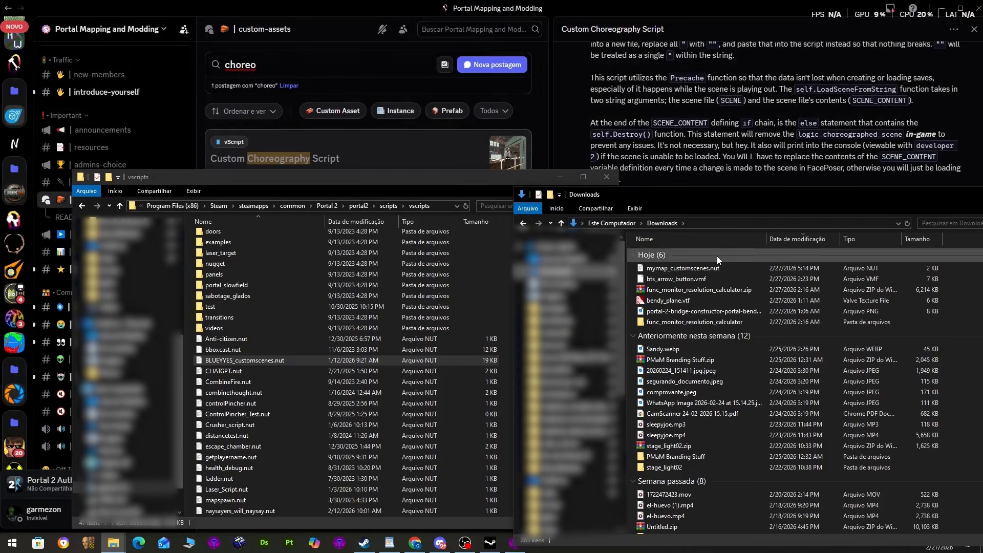
{"action": "left_click", "coordinate": [717, 271]}
{"action": "left_click_drag", "start_coordinate": [717, 271], "coordinate": [506, 292]}
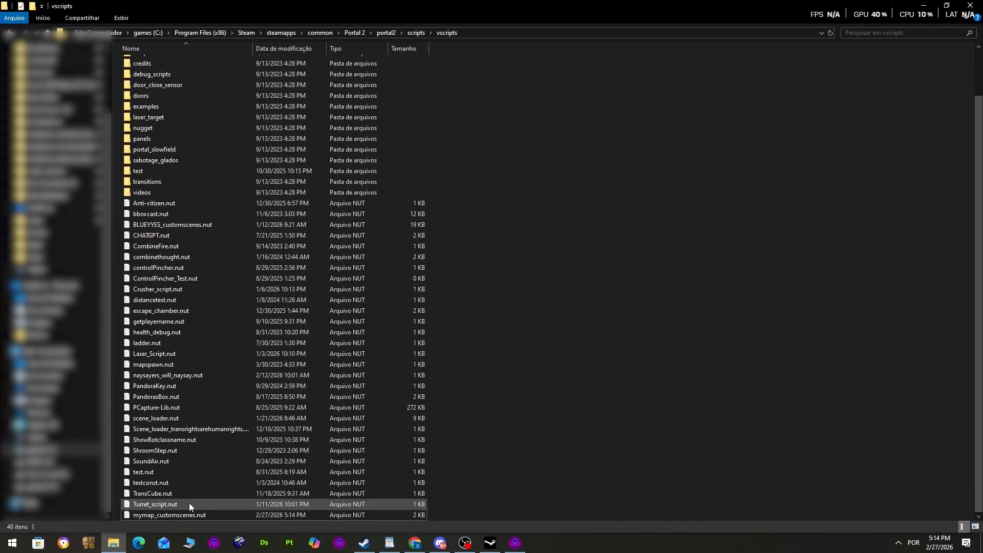
Rename the downloaded mymap_customscenes.nut script as tutorial_customscenes.nut.
{"action": "left_click", "coordinate": [198, 514]}
{"action": "right_click", "coordinate": [196, 514]}
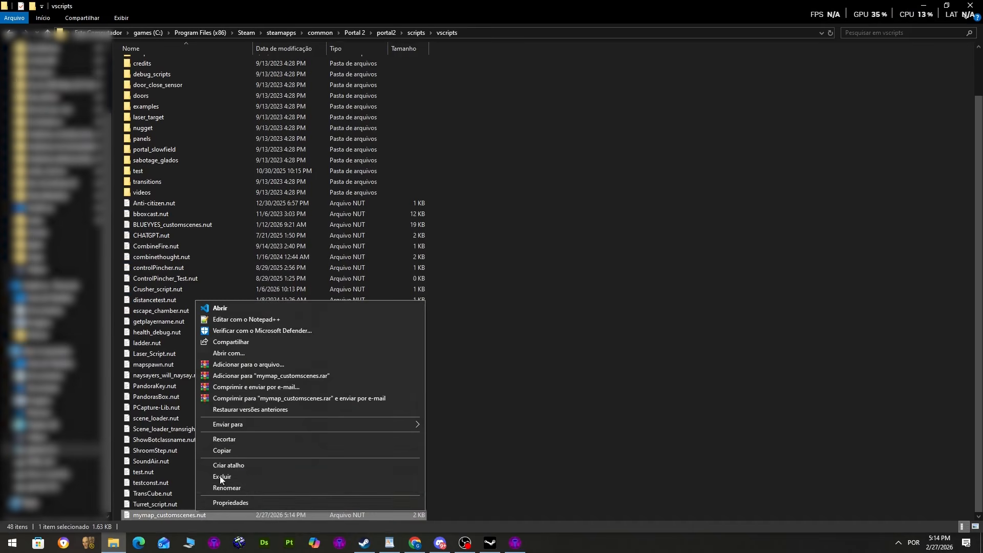
{"action": "left_click", "coordinate": [241, 490]}
{"action": "key", "text": "BackSpace"}
{"action": "key", "text": "BackSpace"}
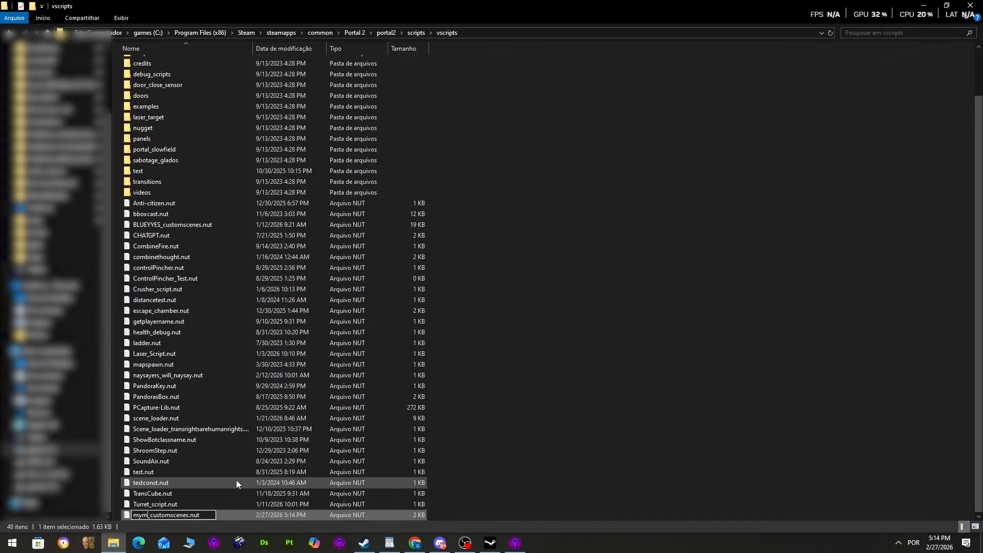
{"action": "key", "text": "BackSpace"}
{"action": "key", "text": "BackSpace"}
{"action": "key", "text": "BackSpace"}
{"action": "type", "text": "tutorial"}
{"action": "key", "text": "Return"}
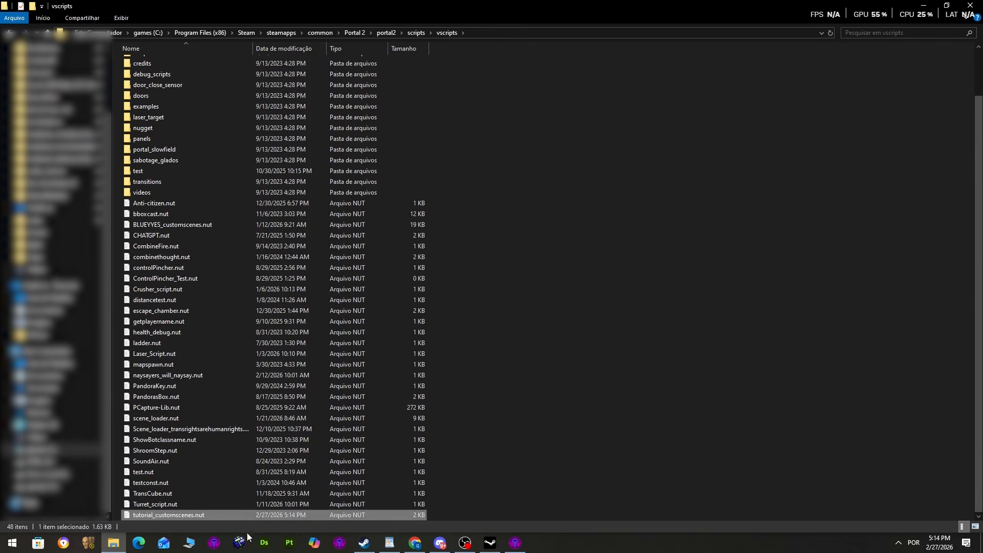
Open tutorial_customscenes.nut in the code editor and examine the first scene's file name condition and its SCENE_CONTENT placeholder.
{"action": "double_click", "coordinate": [249, 513]}
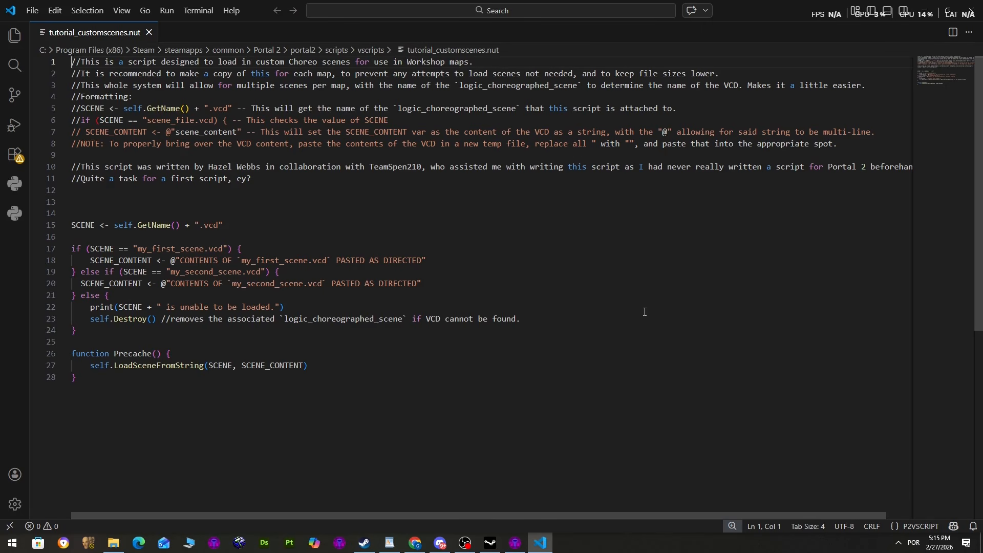
{"action": "double_click", "coordinate": [144, 249]}
{"action": "left_click_drag", "start_coordinate": [181, 260], "coordinate": [423, 261]}
{"action": "left_click", "coordinate": [205, 249]}
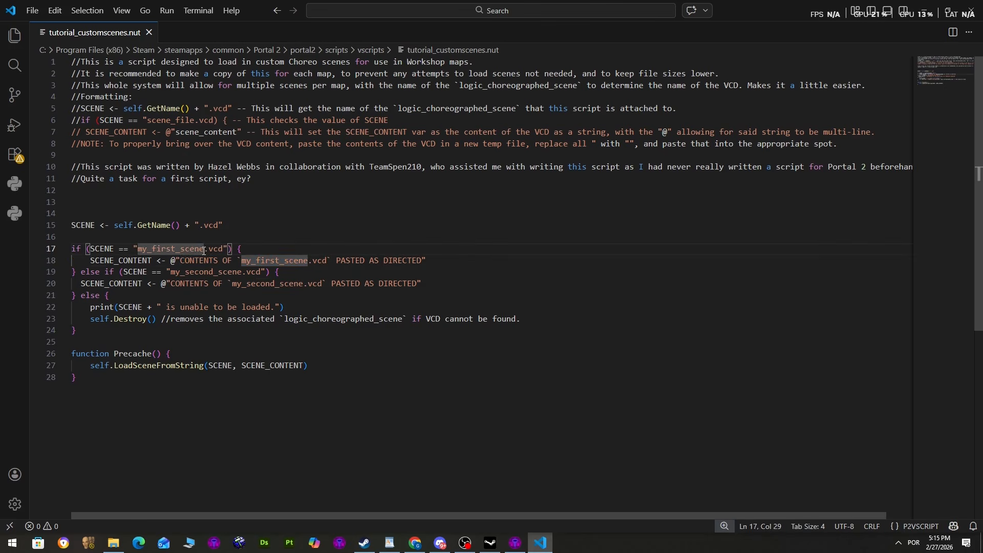
{"action": "left_click", "coordinate": [194, 261]}
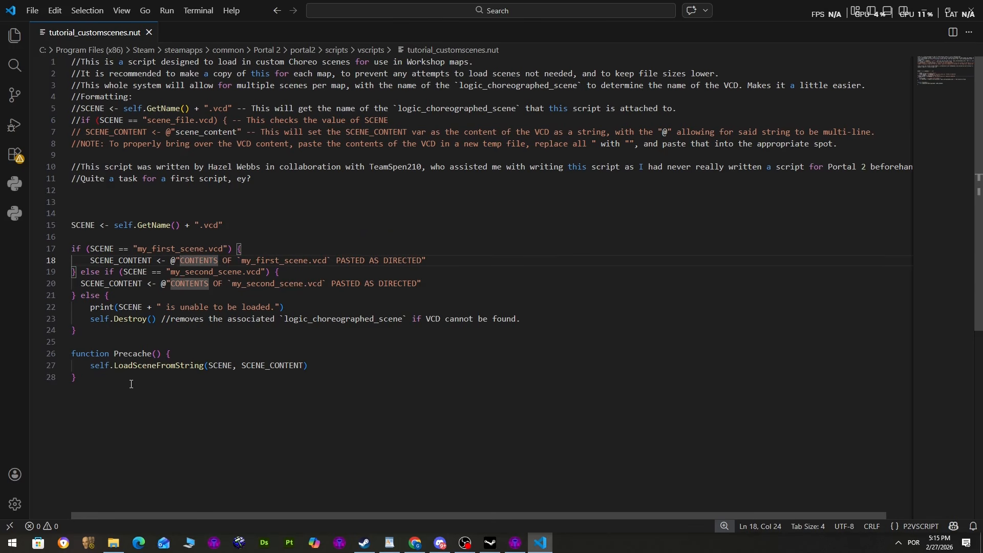
Return to File Explorer and open the portal2\scenes folder.
{"action": "left_click", "coordinate": [113, 542]}
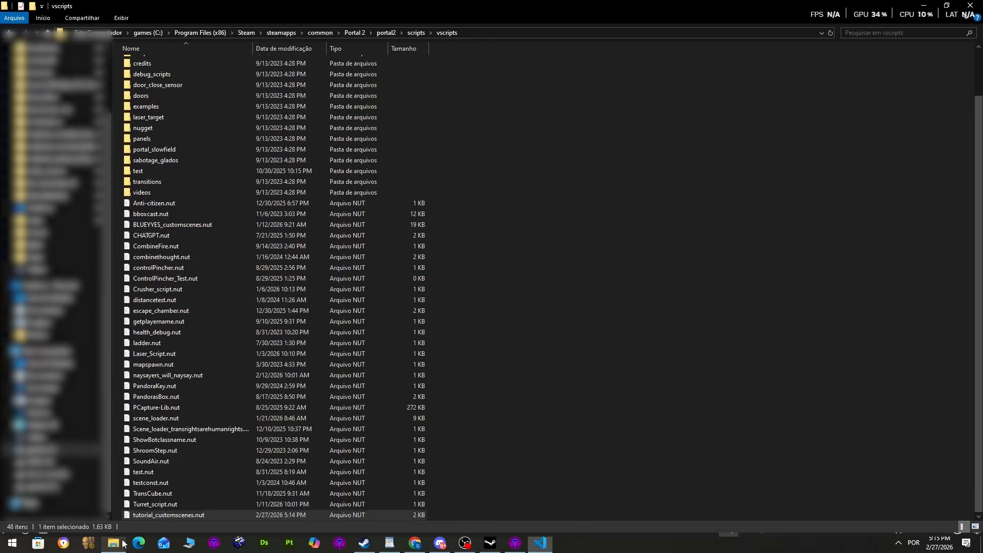
{"action": "left_click", "coordinate": [416, 33]}
{"action": "double_click", "coordinate": [294, 179]}
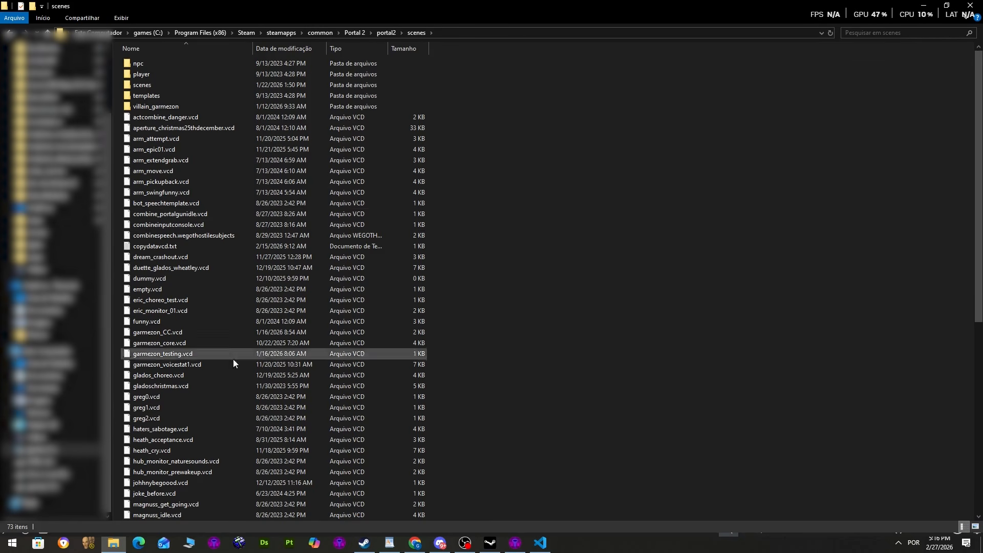
Find tutorial_pmam2.vcd in the scenes folder and copy the file.
{"action": "left_click", "coordinate": [349, 307]}
{"action": "scroll", "coordinate": [343, 303], "scroll_direction": "down", "scroll_amount": 9}
{"action": "key", "text": "t"}
{"action": "key", "text": "t"}
{"action": "key", "text": "t"}
{"action": "key", "text": "t"}
{"action": "key", "text": "t"}
{"action": "key", "text": "t"}
{"action": "key", "text": "t"}
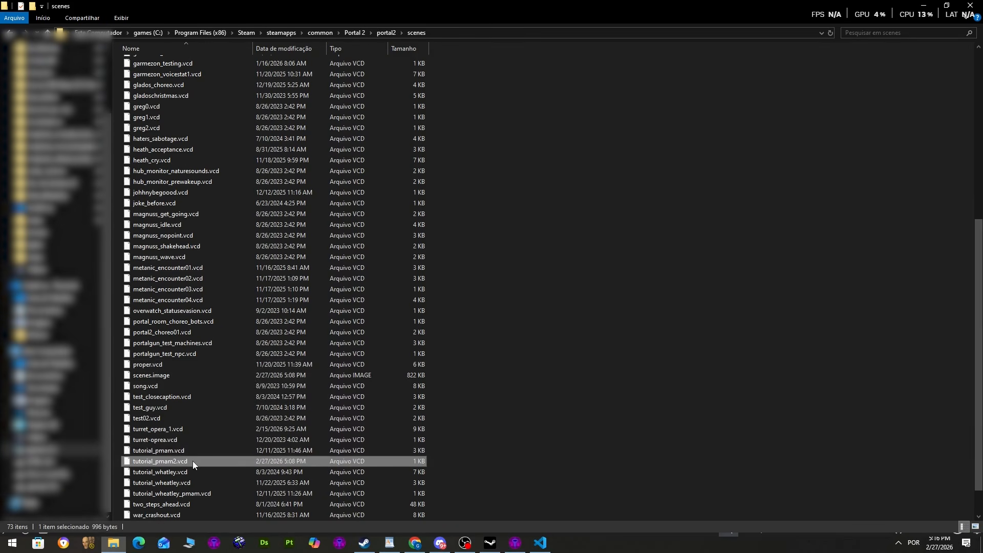
{"action": "right_click", "coordinate": [193, 461]}
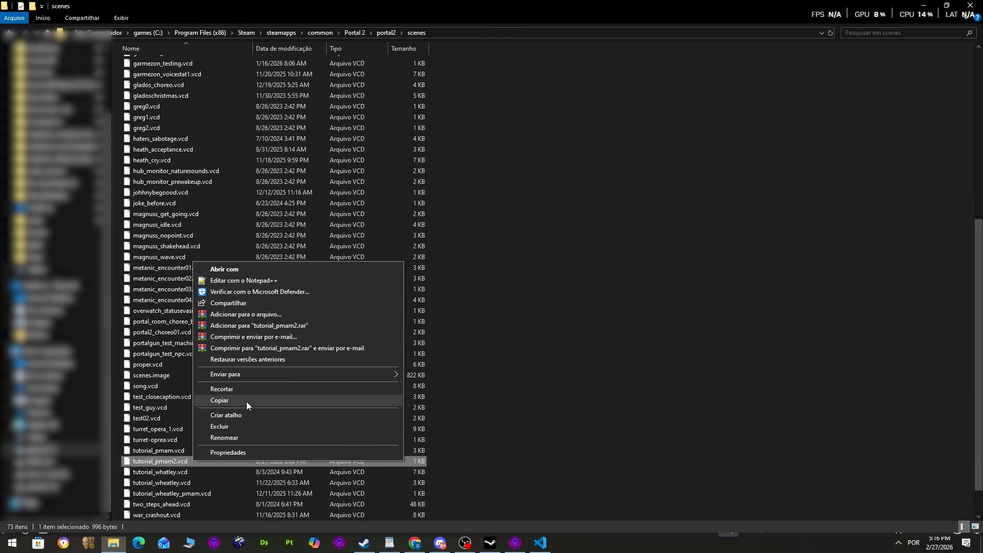
{"action": "left_click", "coordinate": [247, 402]}
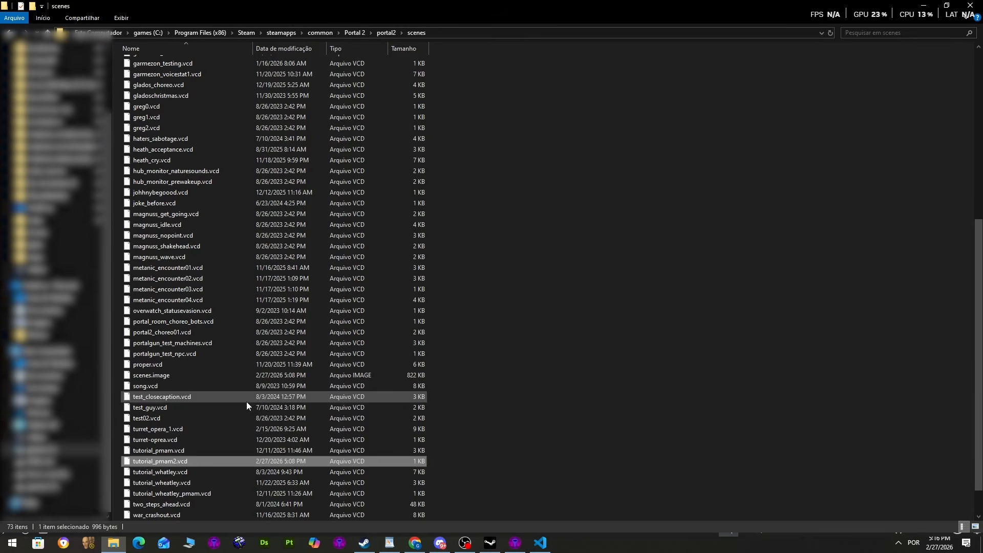
Create a folder named work_folder inside the portal2\scenes folder.
{"action": "left_click", "coordinate": [577, 318]}
{"action": "scroll", "coordinate": [563, 256], "scroll_direction": "up", "scroll_amount": 10}
{"action": "right_click", "coordinate": [475, 97]}
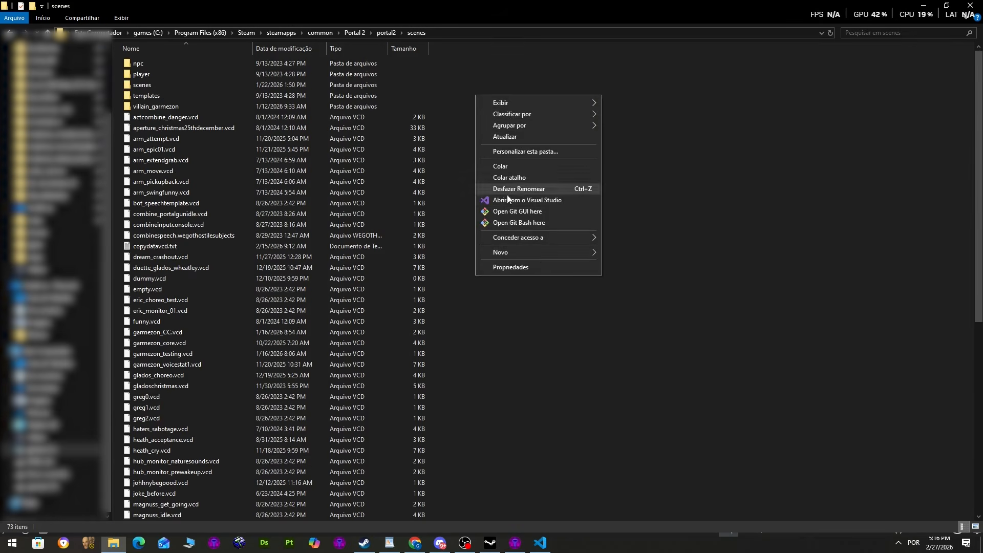
{"action": "mouse_move", "coordinate": [540, 254]}
{"action": "left_click", "coordinate": [628, 250]}
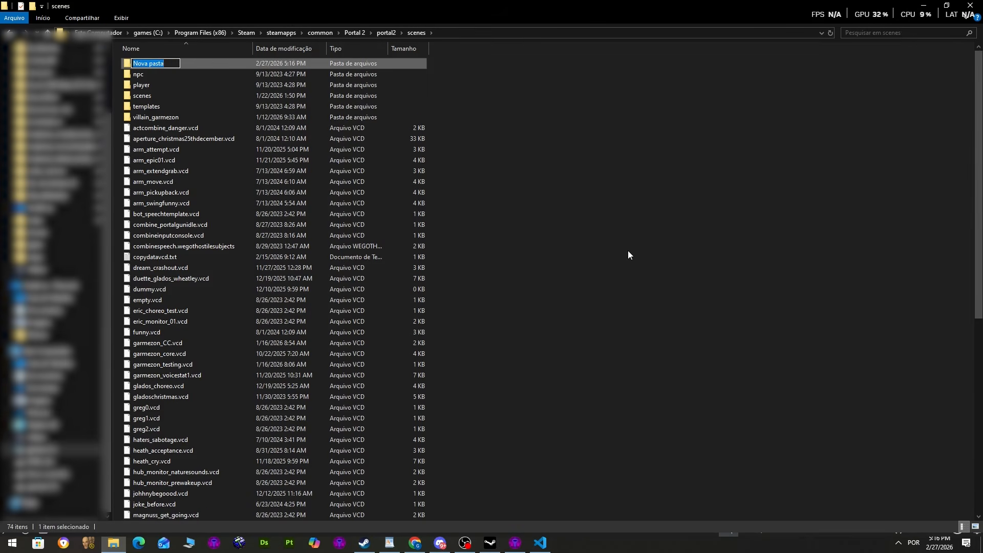
{"action": "type", "text": "work_folder"}
{"action": "key", "text": "Return"}
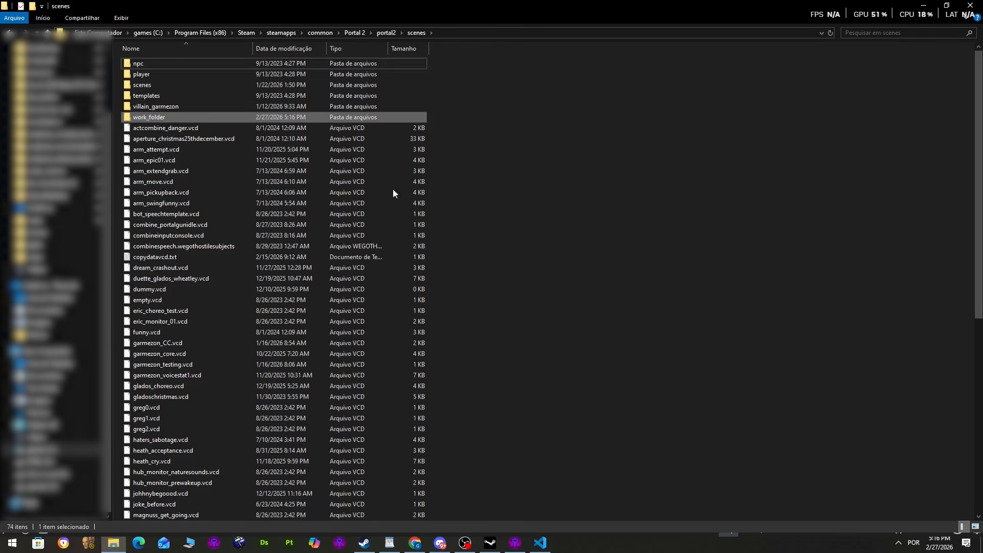
Paste the copied tutorial_pmam2.vcd into work_folder and open the copy in Notepad++.
{"action": "double_click", "coordinate": [210, 118]}
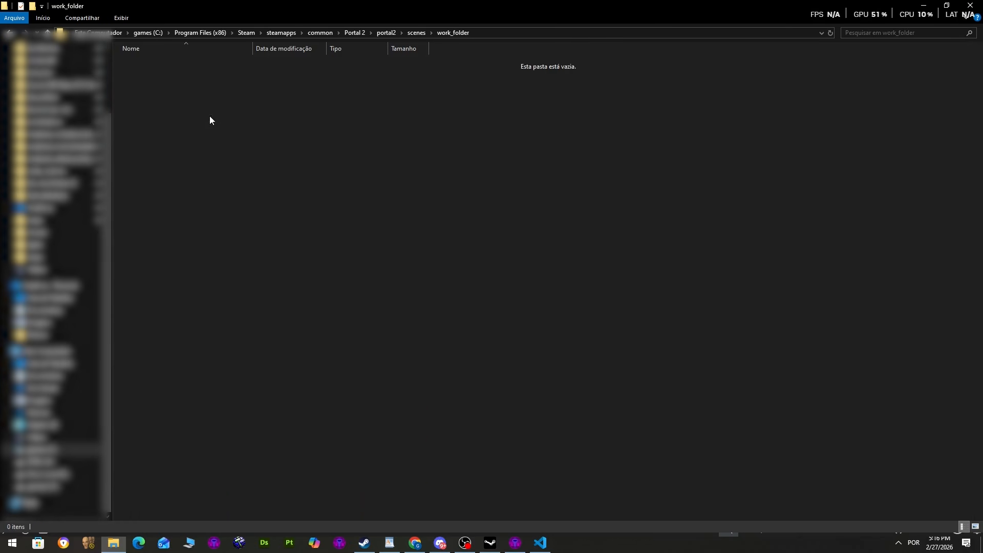
{"action": "right_click", "coordinate": [340, 117]}
{"action": "left_click", "coordinate": [389, 184]}
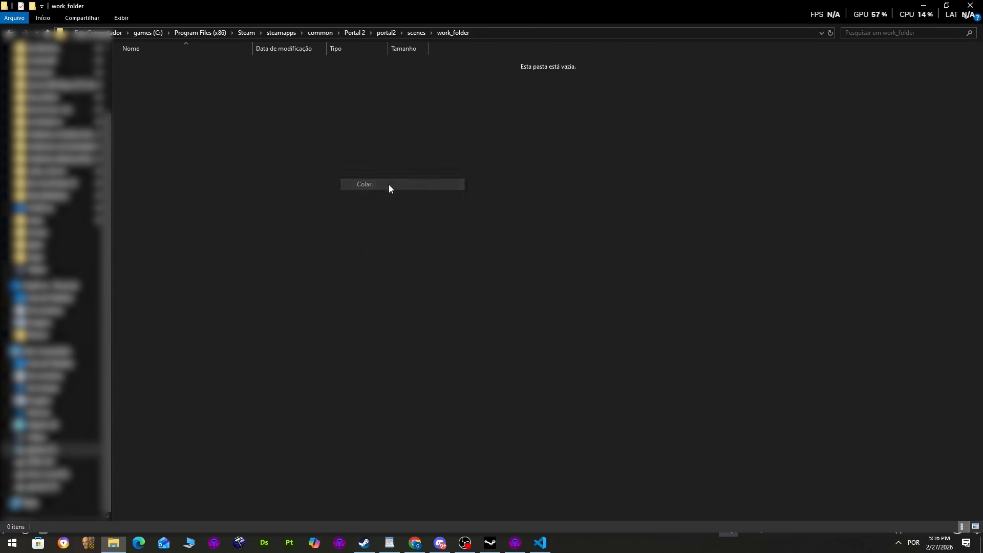
{"action": "right_click", "coordinate": [181, 64]}
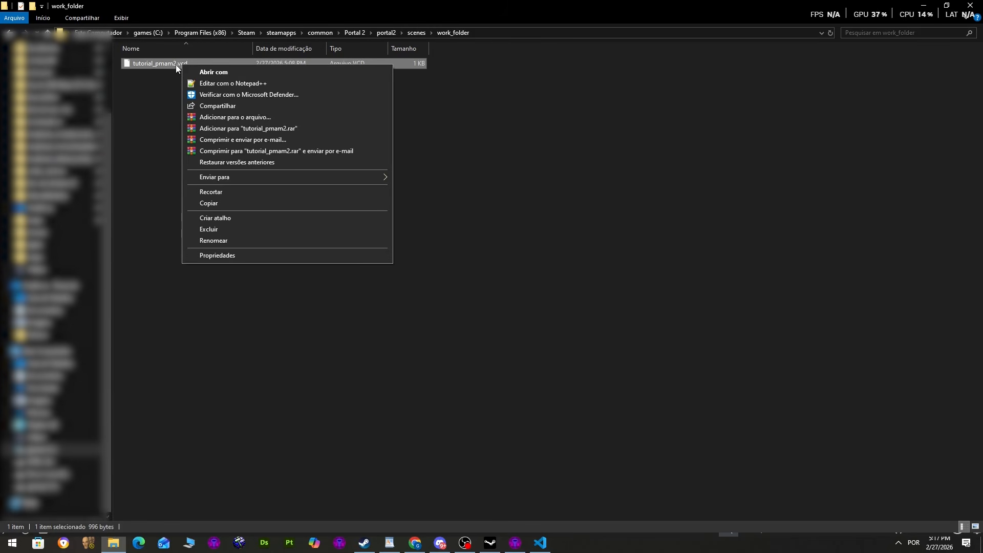
{"action": "left_click", "coordinate": [205, 84]}
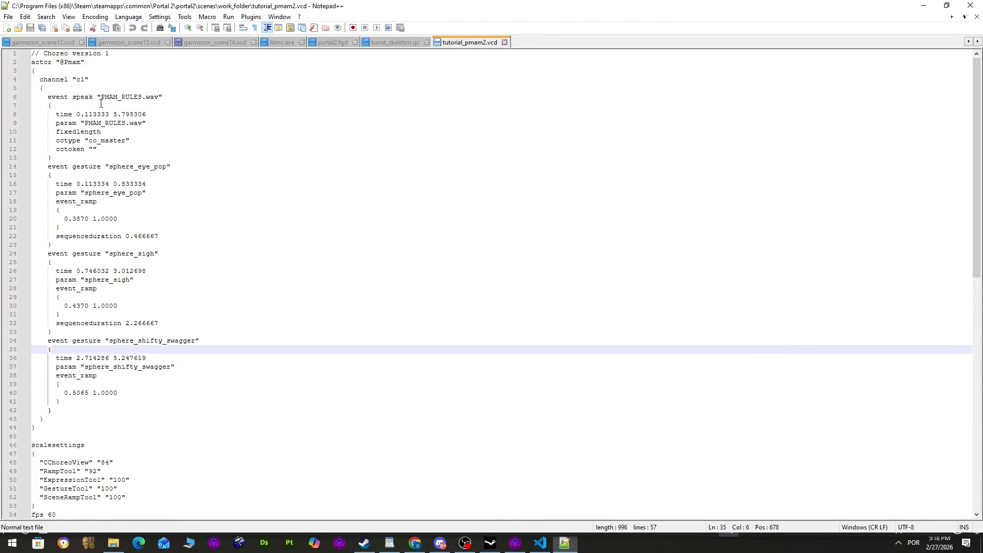
Replace every " with "" throughout the copied tutorial_pmam2.vcd and save the file.
{"action": "left_click_drag", "start_coordinate": [99, 63], "coordinate": [83, 66]}
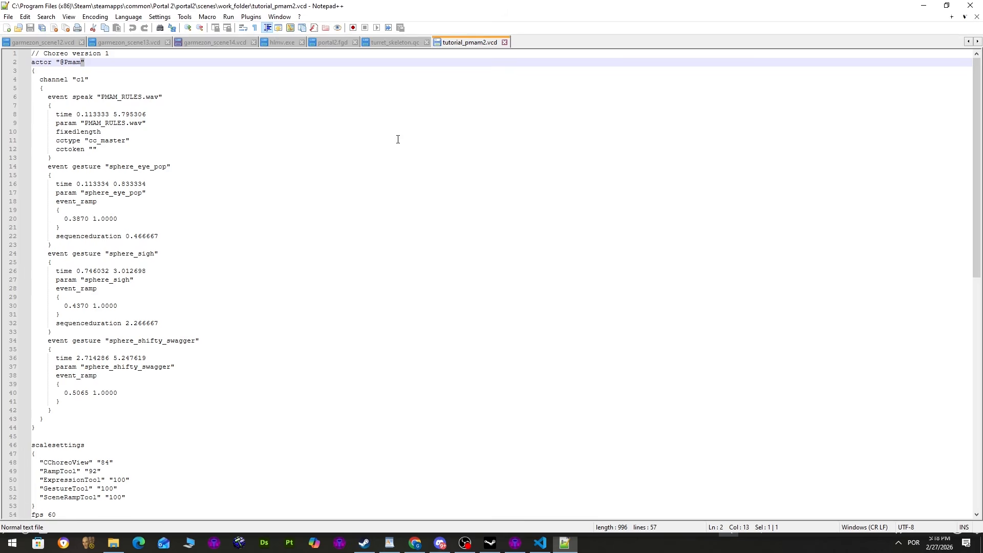
{"action": "key", "text": "ctrl+f"}
{"action": "left_click_drag", "start_coordinate": [660, 314], "coordinate": [495, 206]}
{"action": "left_click", "coordinate": [469, 216]}
{"action": "key", "text": "Tab"}
{"action": "type", "text": "\""}
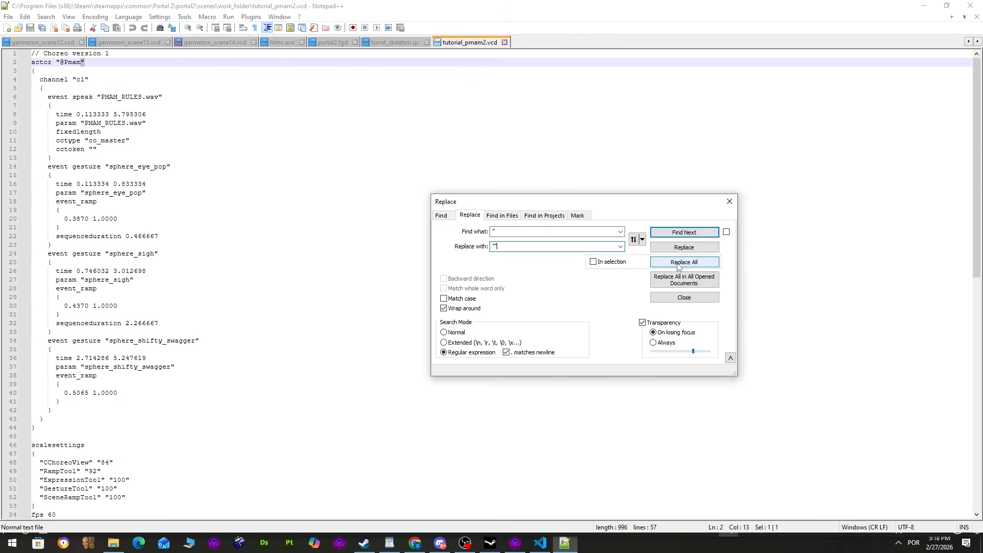
{"action": "left_click", "coordinate": [680, 263]}
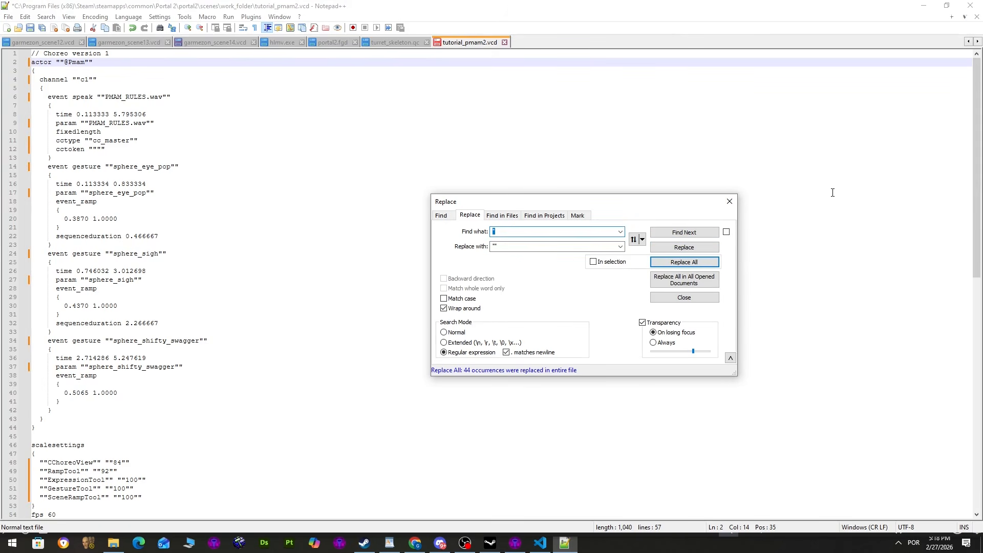
{"action": "left_click", "coordinate": [730, 201]}
{"action": "key", "text": "ctrl+s"}
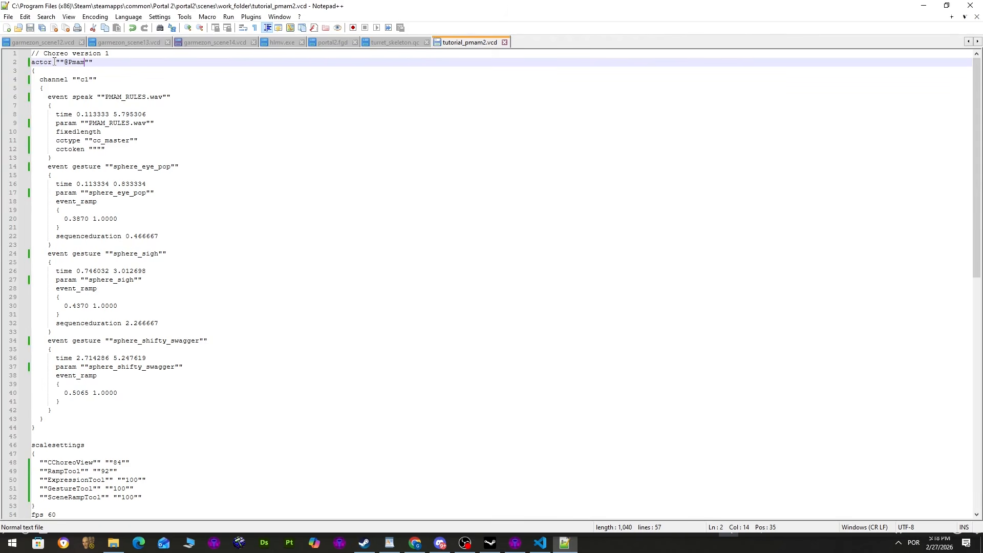
Copy the VCD text from the actor line to the end and paste it over the first SCENE_CONTENT placeholder in tutorial_customscenes.nut.
{"action": "left_click_drag", "start_coordinate": [33, 60], "coordinate": [342, 551]}
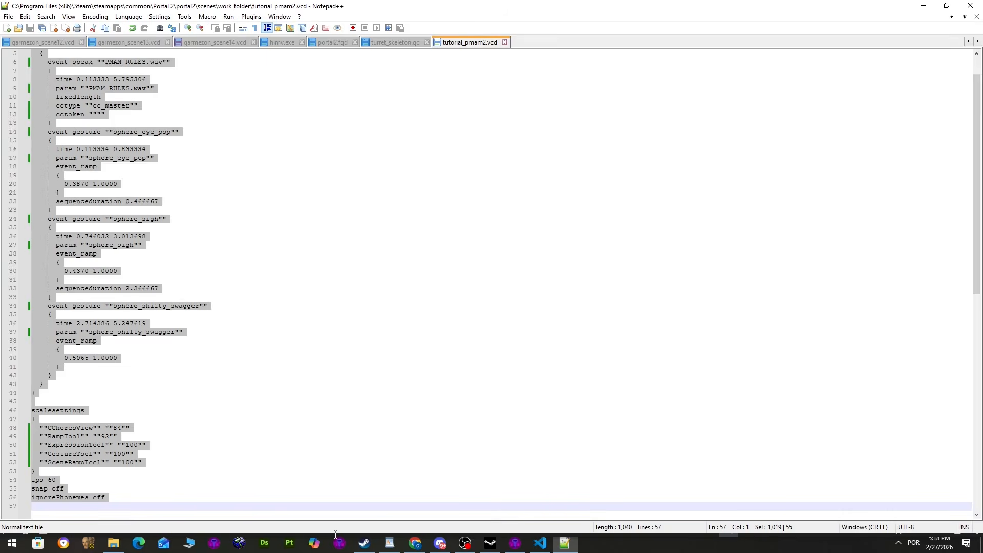
{"action": "left_click", "coordinate": [540, 543]}
{"action": "left_click_drag", "start_coordinate": [176, 261], "coordinate": [419, 261]}
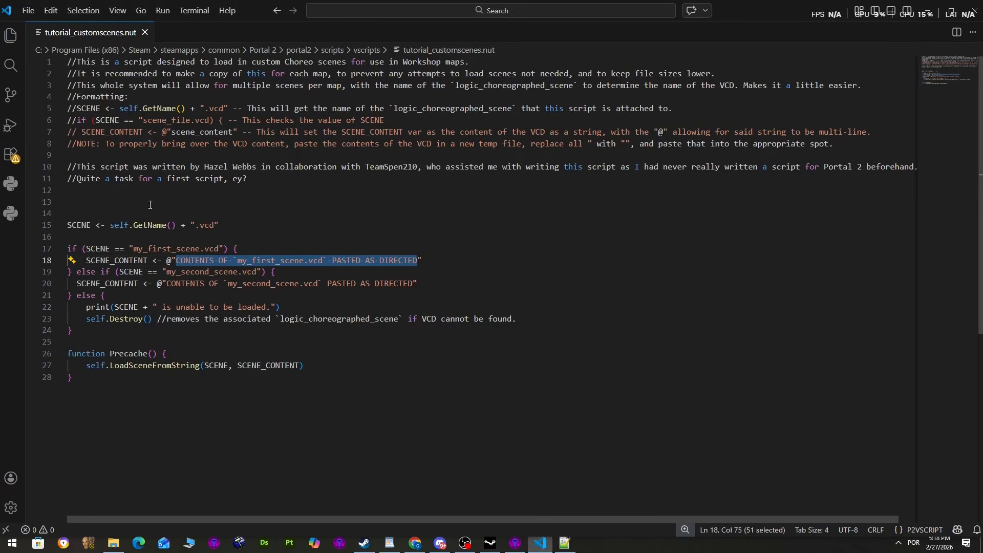
{"action": "key", "text": "ctrl+v"}
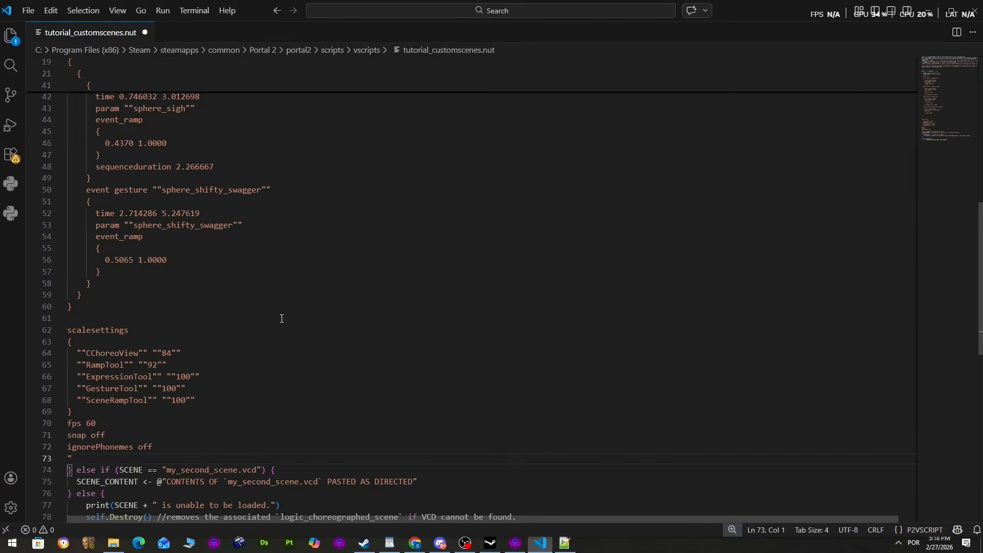
Set the first scene's file name condition to "pmam_tutorial.vcd" and check it against the SCENE name assignment using self.GetName().
{"action": "scroll", "coordinate": [44, 247], "scroll_direction": "up", "scroll_amount": 10}
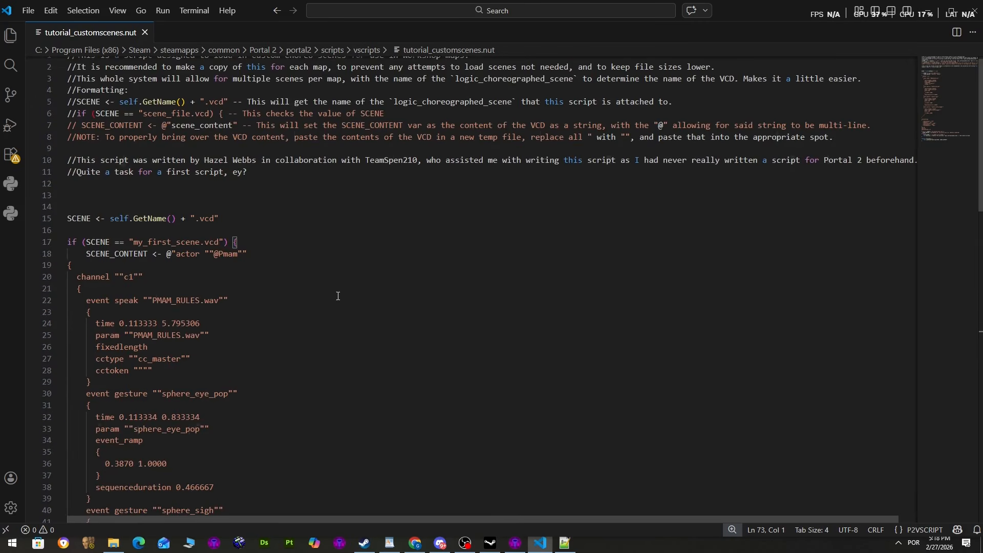
{"action": "double_click", "coordinate": [118, 261]}
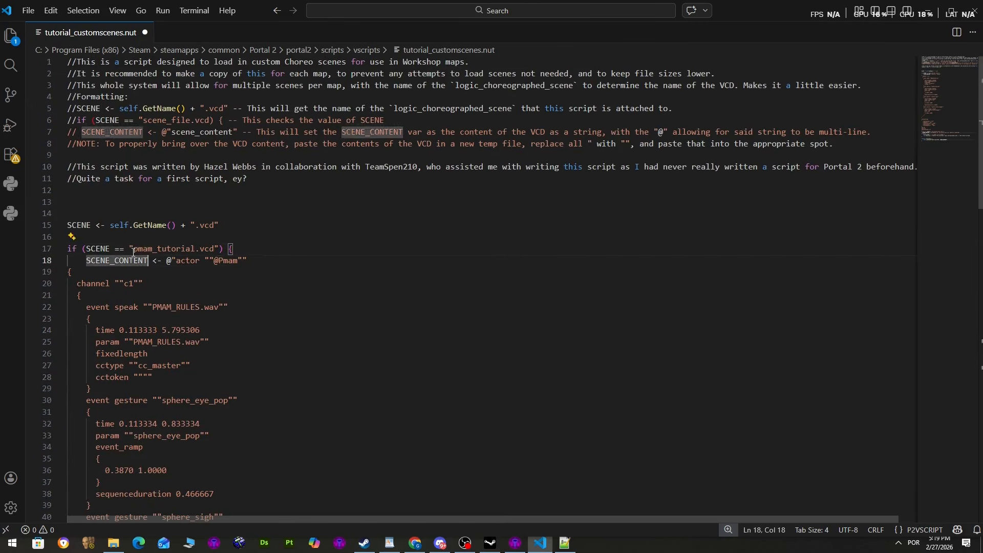
{"action": "left_click_drag", "start_coordinate": [129, 249], "coordinate": [216, 248]}
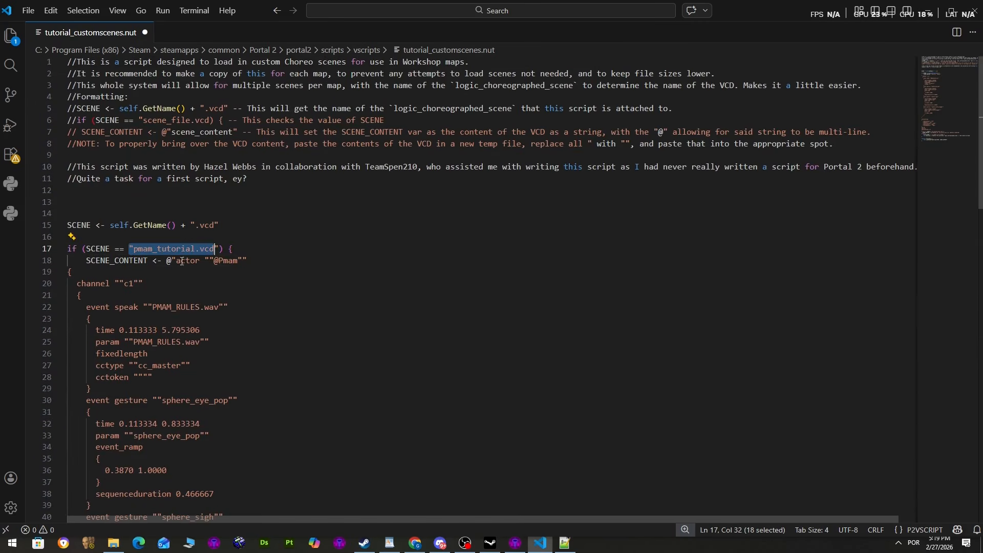
{"action": "left_click", "coordinate": [128, 251]}
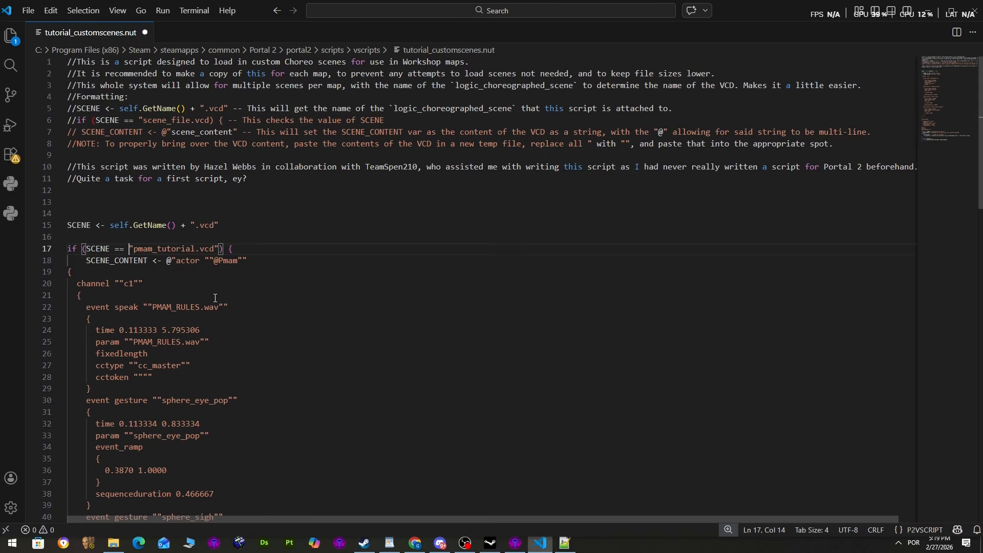
{"action": "left_click", "coordinate": [352, 296]}
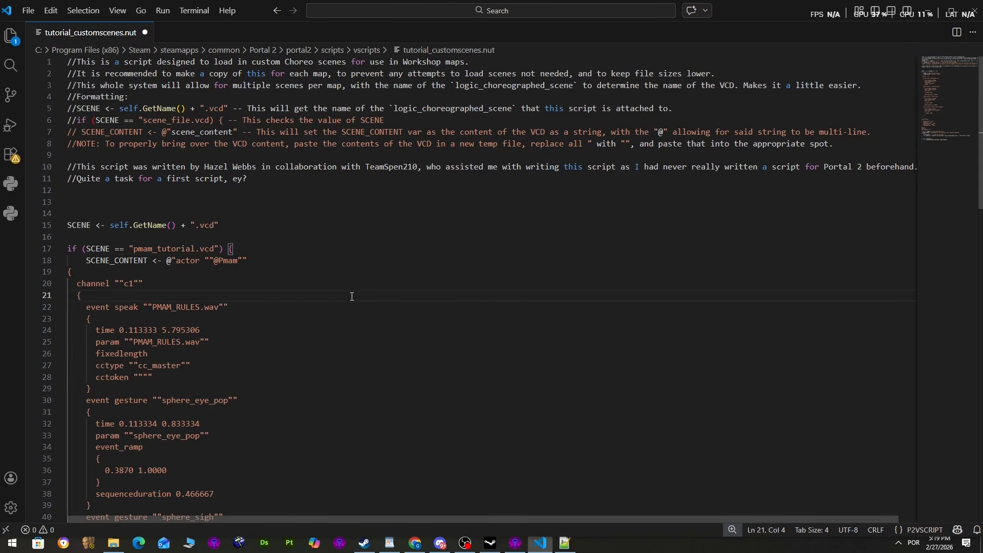
{"action": "double_click", "coordinate": [138, 248]}
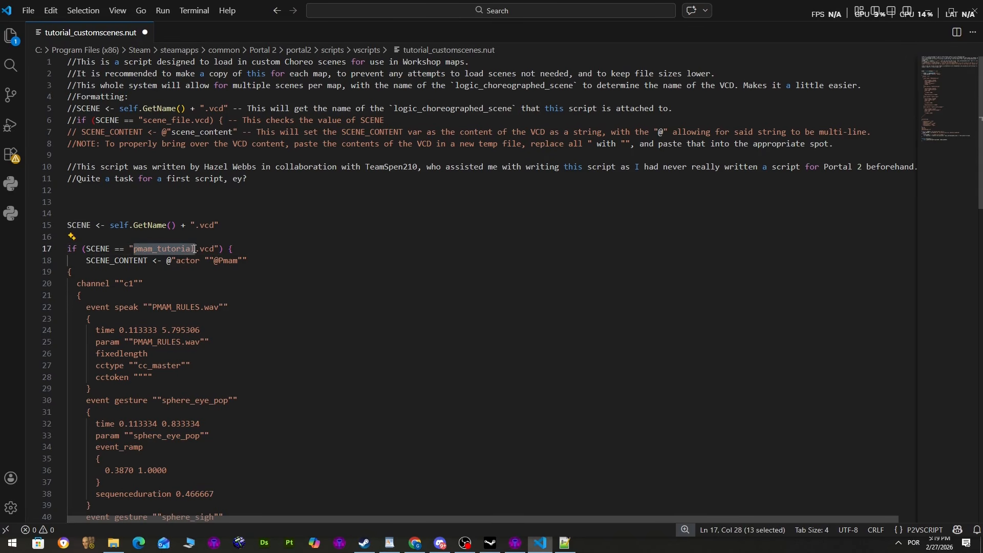
{"action": "left_click", "coordinate": [114, 225]}
{"action": "left_click_drag", "start_coordinate": [122, 225], "coordinate": [215, 226]}
{"action": "left_click", "coordinate": [233, 226]}
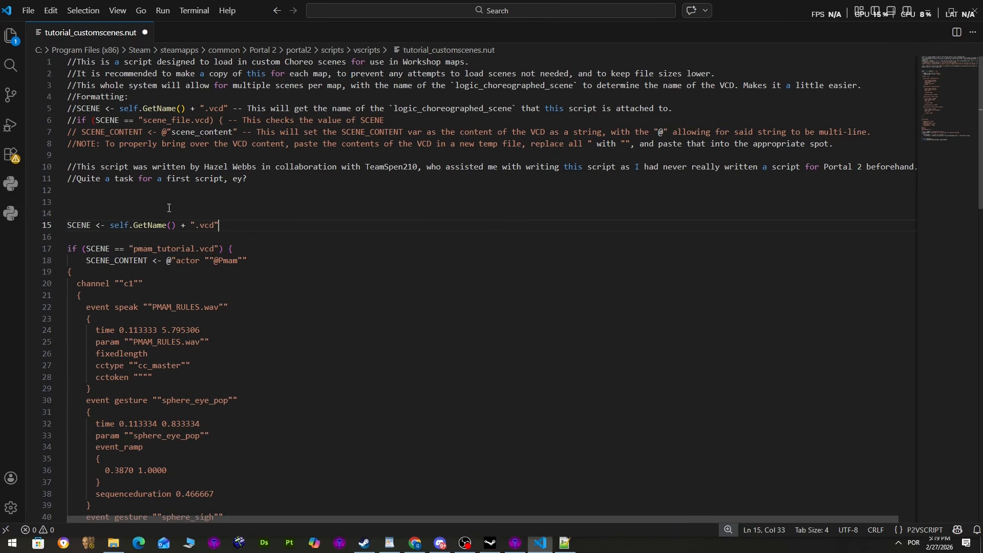
{"action": "left_click", "coordinate": [133, 249]}
Delete the else-if branch for my_second_scene.vcd with its placeholder content and save the script.
{"action": "scroll", "coordinate": [133, 249], "scroll_direction": "down", "scroll_amount": 15}
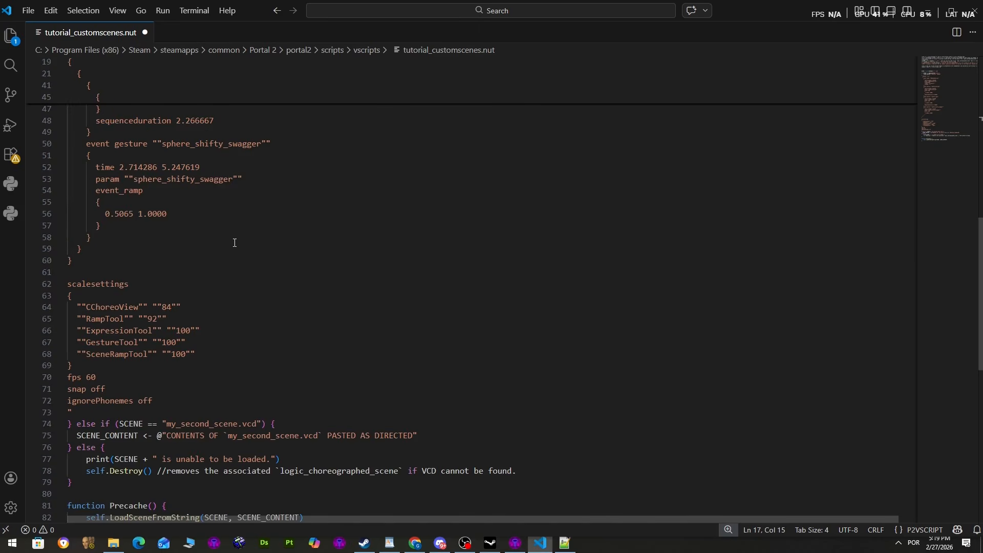
{"action": "scroll", "coordinate": [247, 239], "scroll_direction": "down", "scroll_amount": 2}
{"action": "left_click_drag", "start_coordinate": [449, 355], "coordinate": [59, 351]}
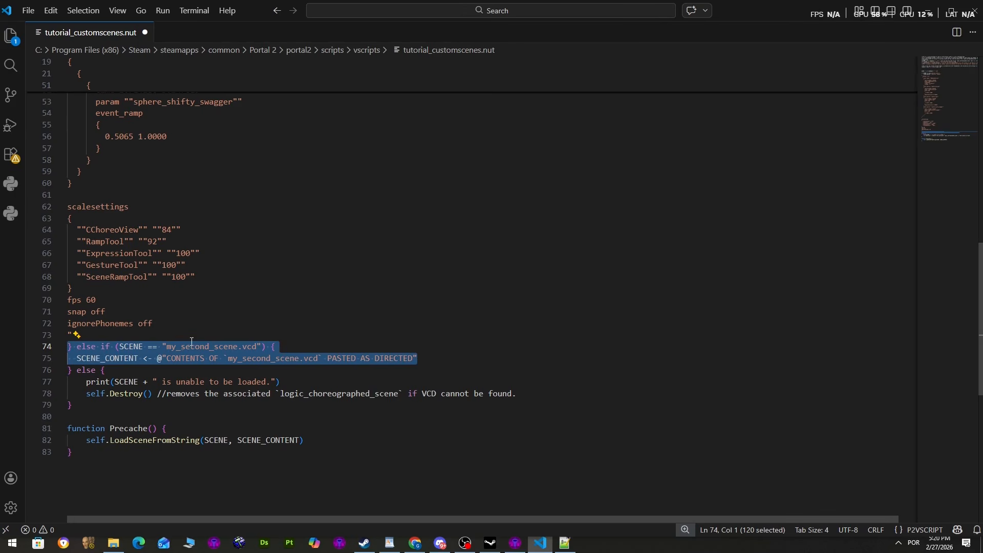
{"action": "left_click", "coordinate": [171, 346]}
{"action": "left_click_drag", "start_coordinate": [167, 347], "coordinate": [237, 348]}
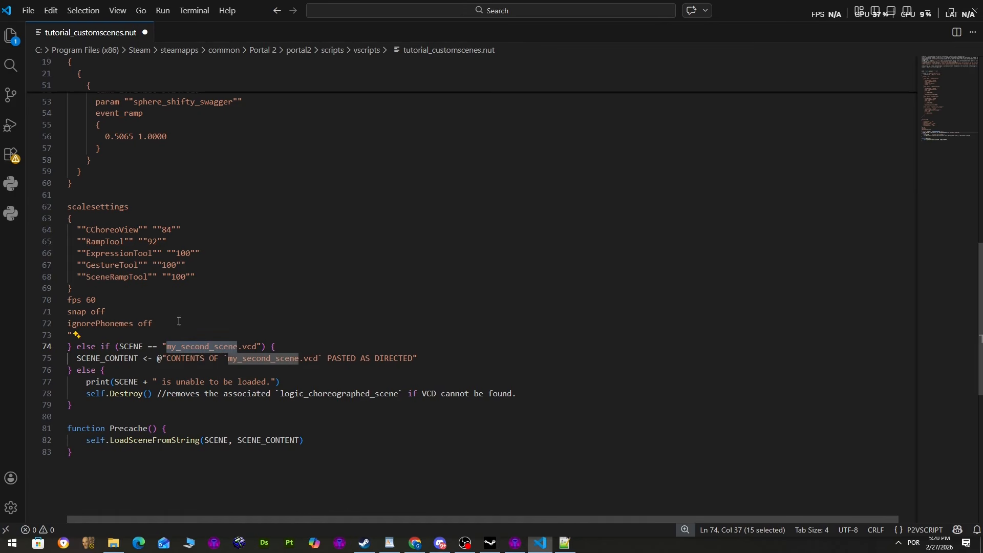
{"action": "left_click_drag", "start_coordinate": [451, 359], "coordinate": [46, 349]}
{"action": "key", "text": "BackSpace"}
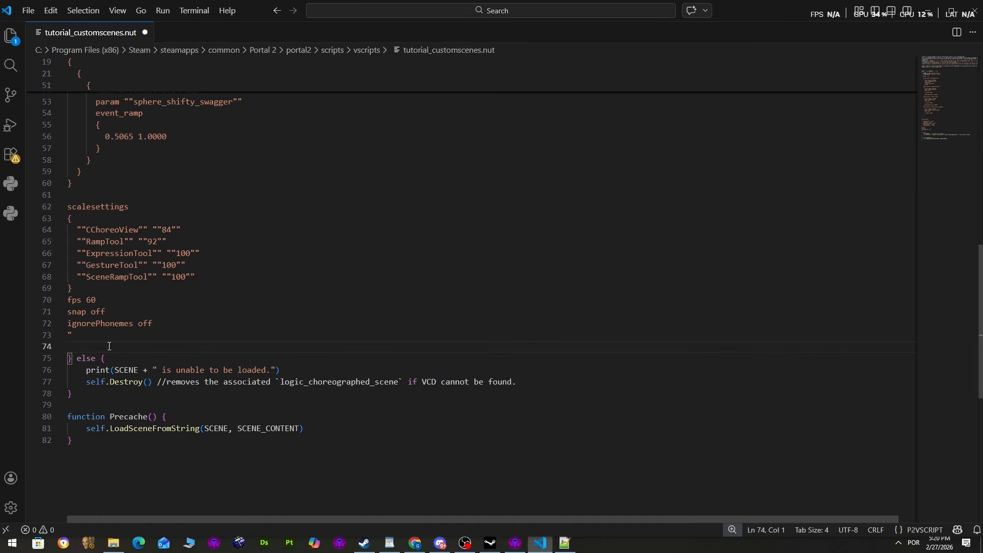
{"action": "key", "text": "BackSpace"}
{"action": "key", "text": "ctrl+s"}
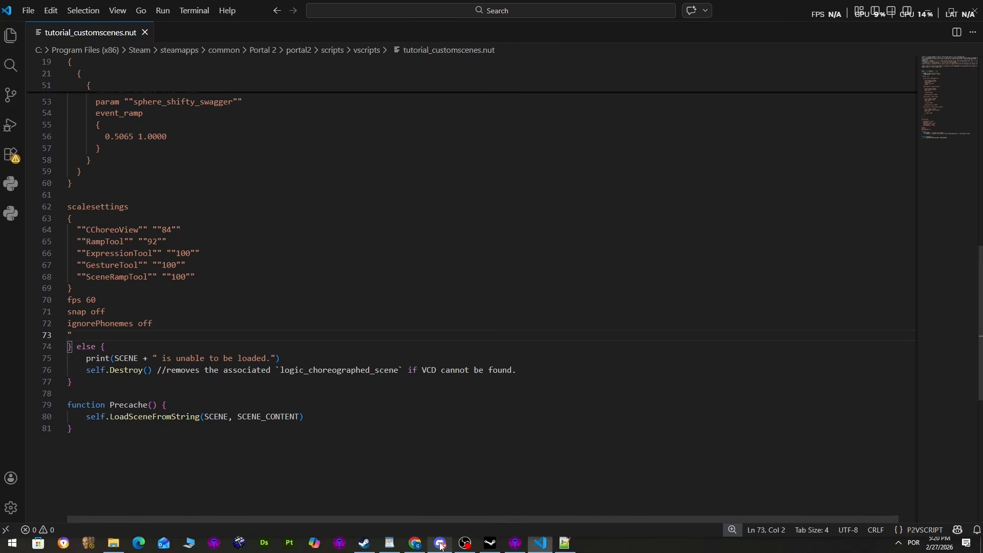
Open BLUEYYES_customscenes.nut from the vscripts folder, examine how its else-if branches chain several scenes, and return to tutorial_customscenes.nut.
{"action": "left_click", "coordinate": [113, 543]}
{"action": "left_click", "coordinate": [333, 266]}
{"action": "scroll", "coordinate": [332, 269], "scroll_direction": "down", "scroll_amount": 7}
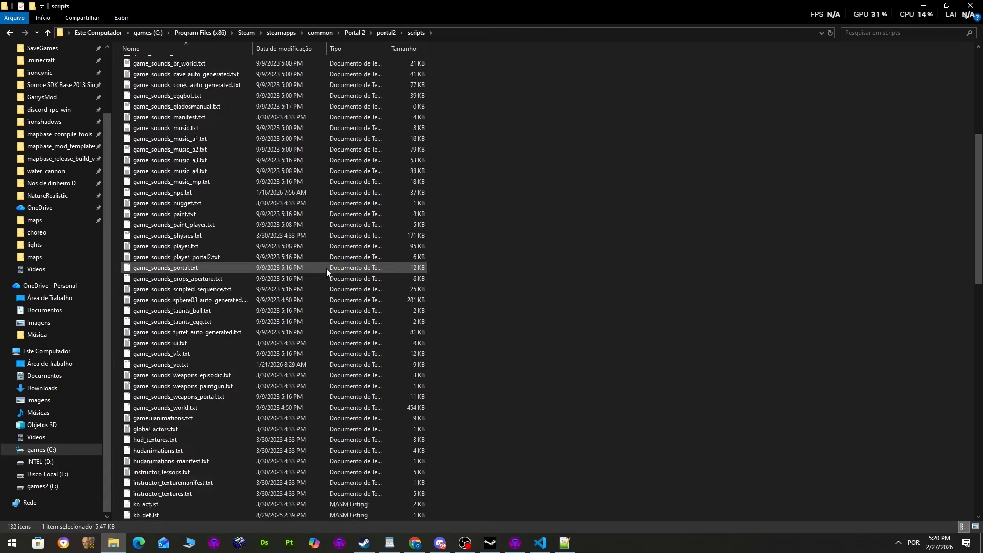
{"action": "double_click", "coordinate": [213, 282]}
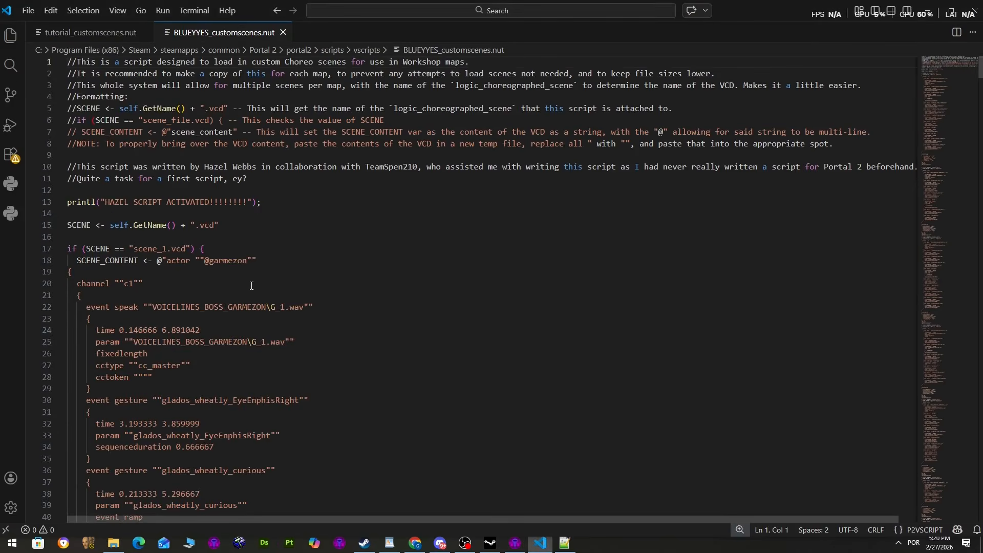
{"action": "scroll", "coordinate": [251, 269], "scroll_direction": "down", "scroll_amount": 6}
{"action": "scroll", "coordinate": [94, 142], "scroll_direction": "up", "scroll_amount": 2}
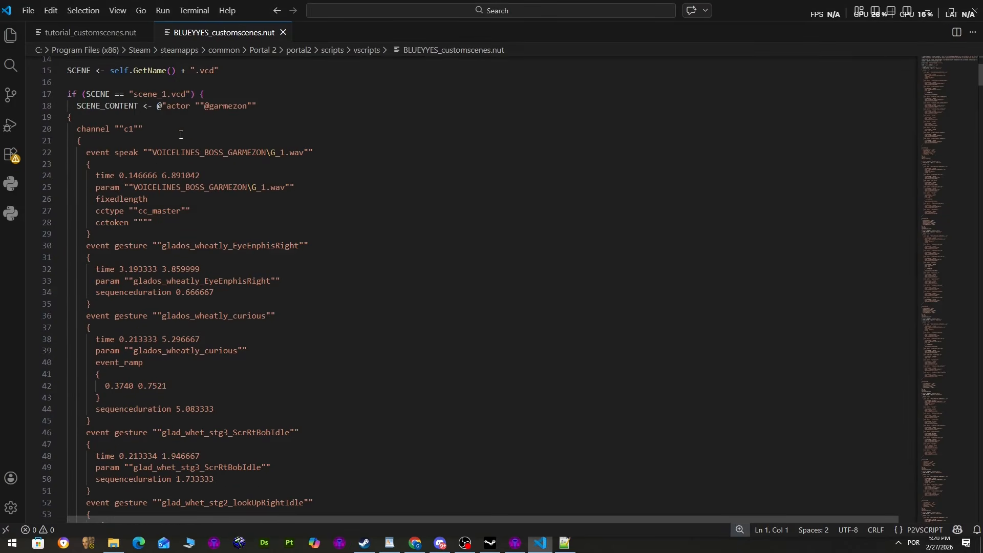
{"action": "scroll", "coordinate": [196, 144], "scroll_direction": "down", "scroll_amount": 20}
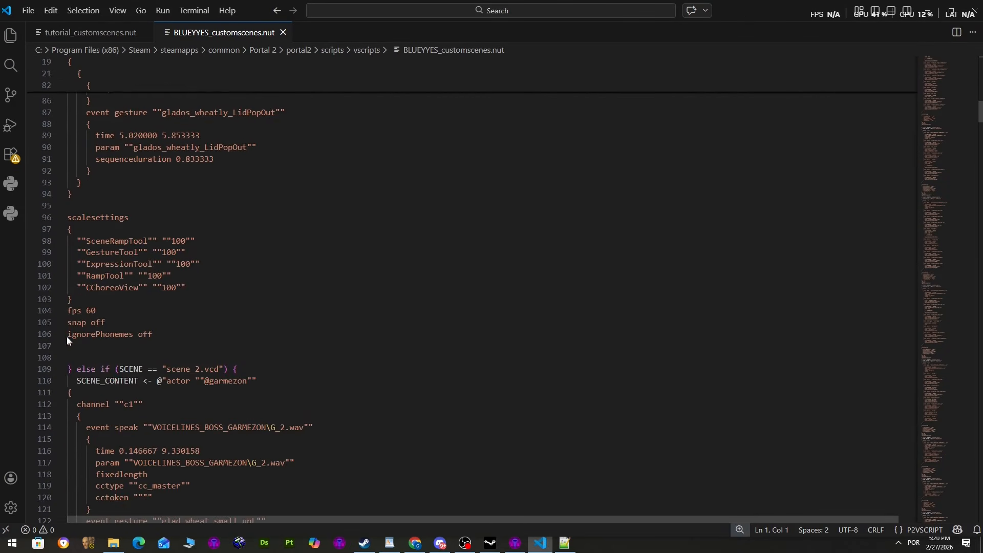
{"action": "scroll", "coordinate": [57, 331], "scroll_direction": "down", "scroll_amount": 15}
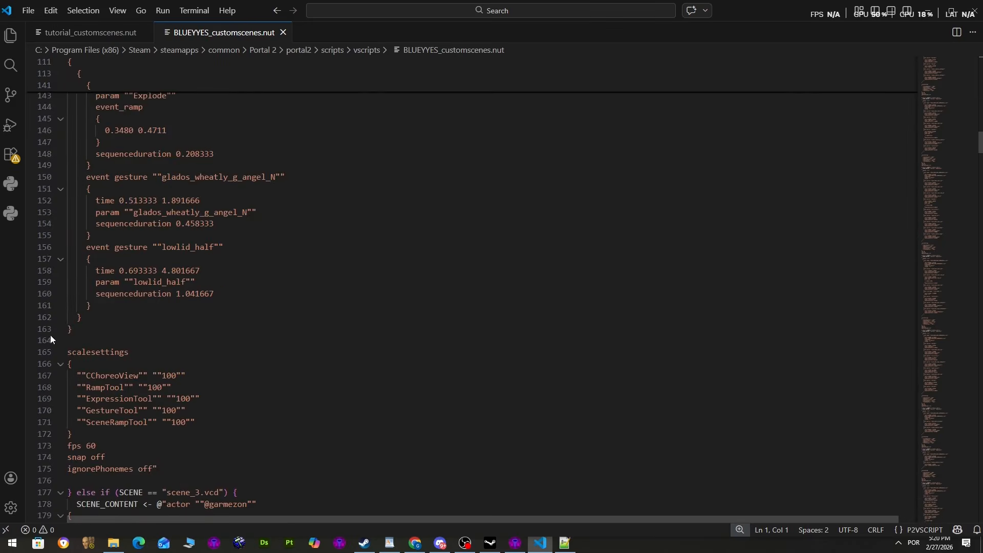
{"action": "scroll", "coordinate": [51, 335], "scroll_direction": "down", "scroll_amount": 9}
{"action": "scroll", "coordinate": [436, 425], "scroll_direction": "up", "scroll_amount": 3}
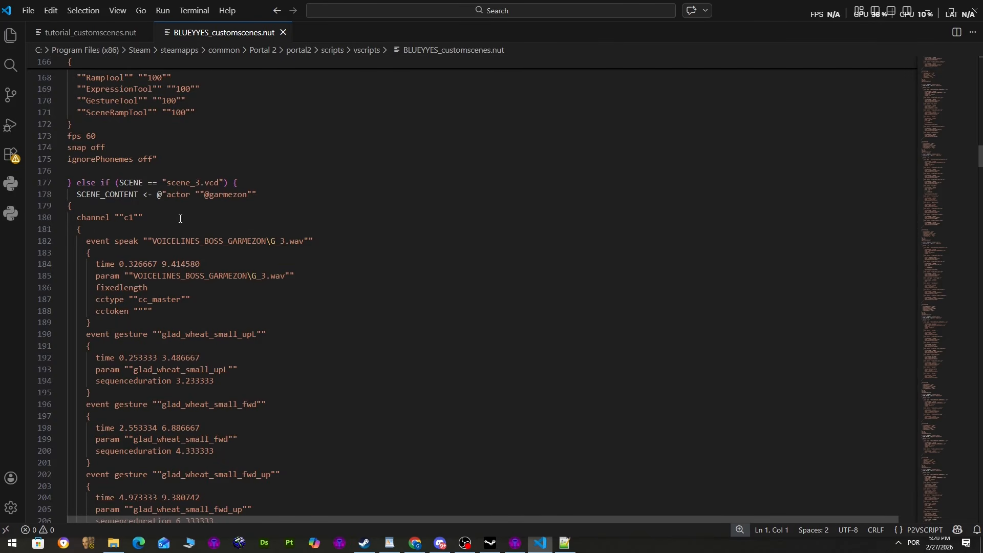
{"action": "left_click", "coordinate": [90, 32]}
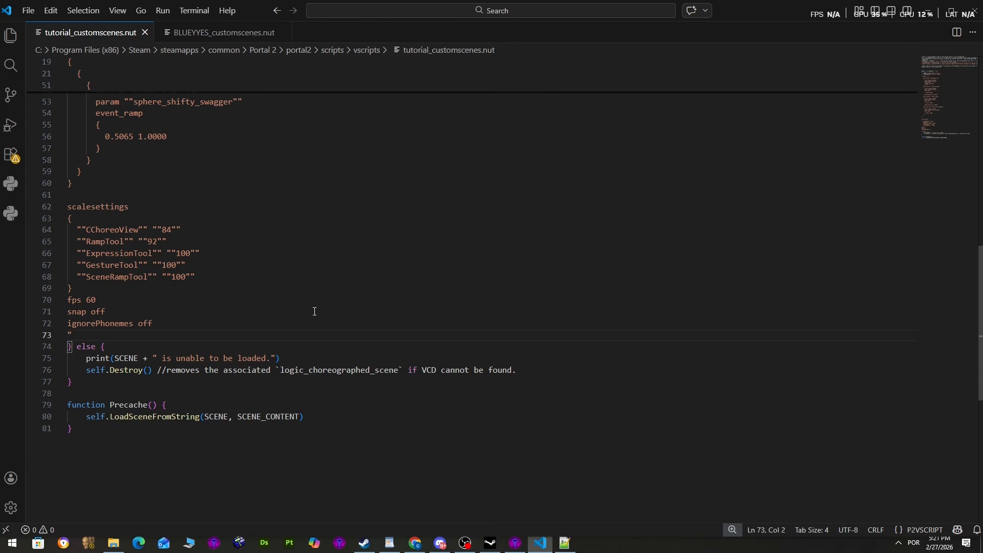
Switch to Hammer++ and clear the Scene file value of the logic_choreographed_scene entity named scene.
{"action": "left_click", "coordinate": [515, 543]}
{"action": "double_click", "coordinate": [312, 139]}
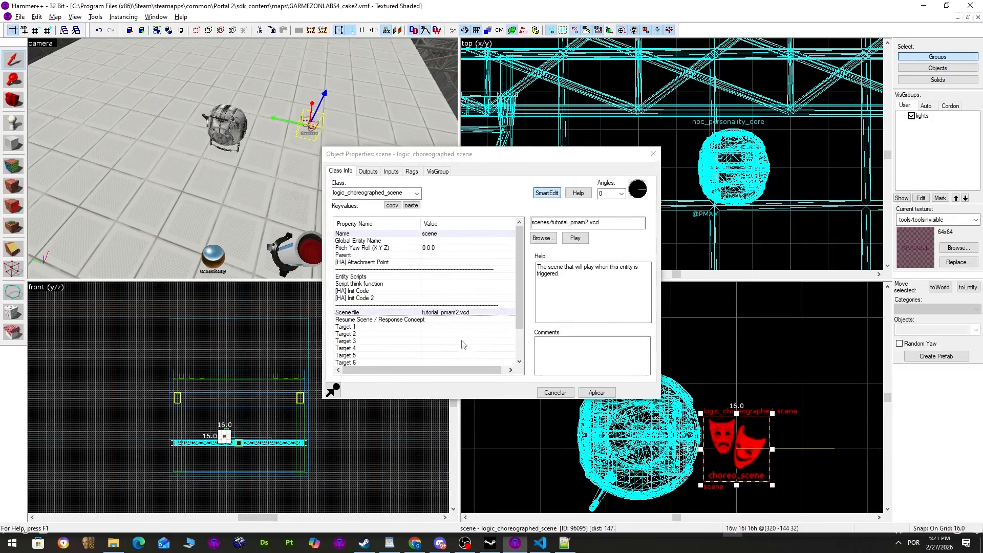
{"action": "left_click_drag", "start_coordinate": [605, 222], "coordinate": [522, 222]}
{"action": "key", "text": "Delete"}
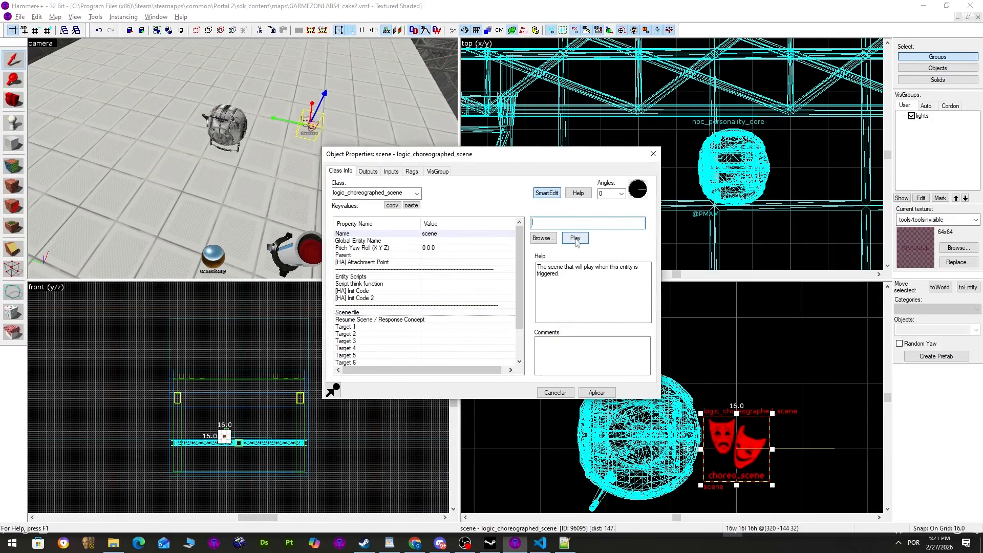
Assign tutorial_customscenes.nut from the vscripts folder as the Entity Scripts value of the logic_choreographed_scene entity.
{"action": "left_click", "coordinate": [441, 277]}
{"action": "left_click", "coordinate": [542, 238]}
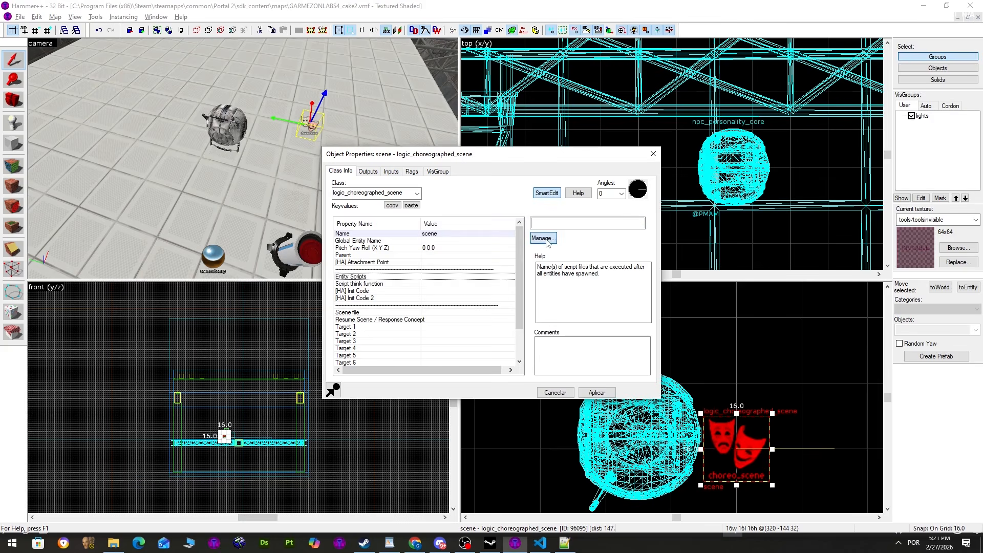
{"action": "left_click", "coordinate": [352, 334]}
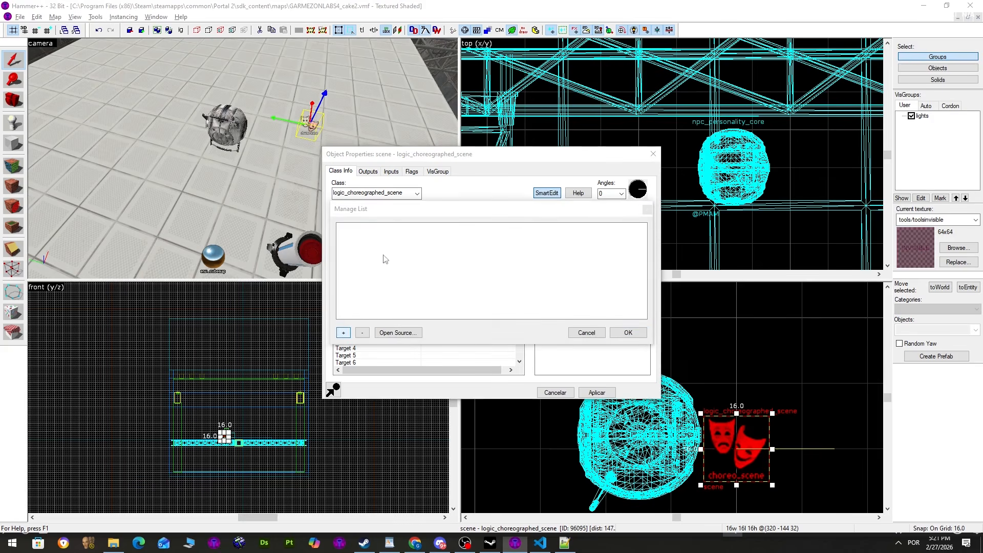
{"action": "left_click", "coordinate": [460, 288]}
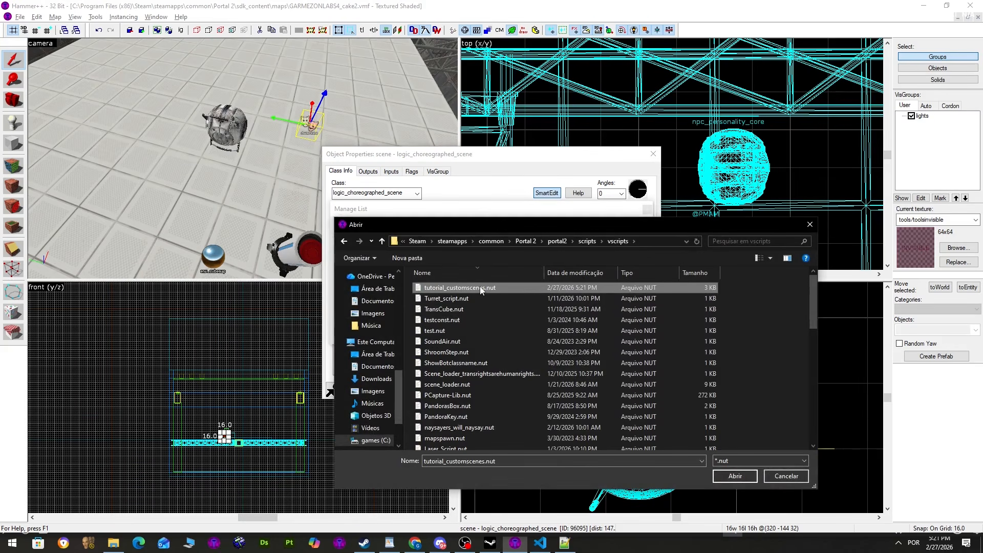
{"action": "double_click", "coordinate": [482, 290]}
{"action": "left_click", "coordinate": [629, 334]}
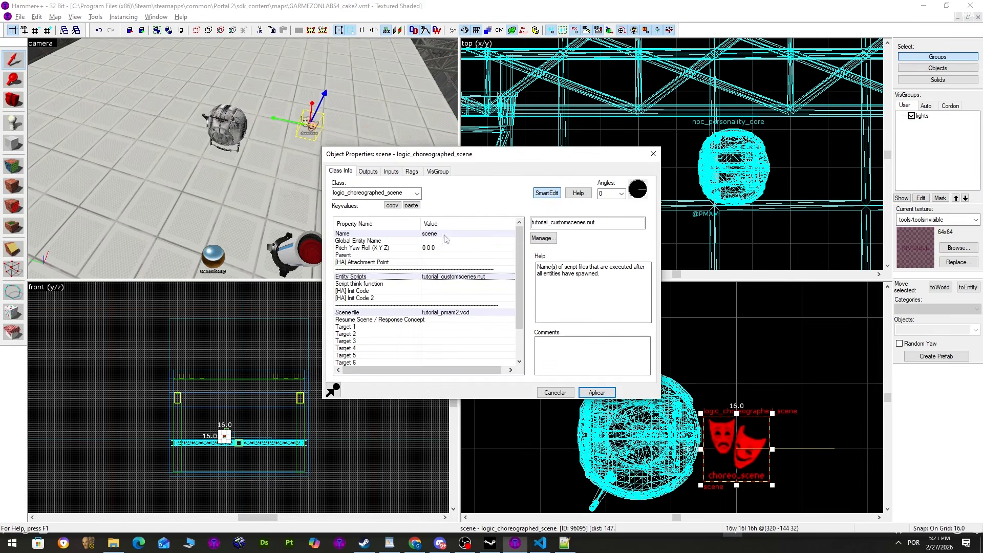
Switch to Visual Studio Code and copy pmam_tutorial, without the .vcd extension, from the SCENE condition in tutorial_customscenes.nut.
{"action": "left_click", "coordinate": [540, 542]}
{"action": "scroll", "coordinate": [193, 355], "scroll_direction": "up", "scroll_amount": 15}
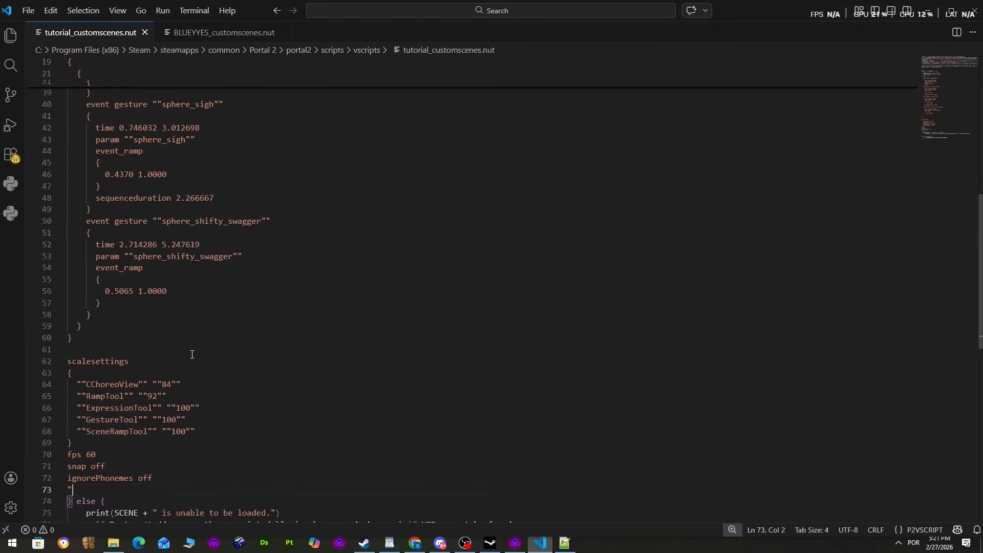
{"action": "scroll", "coordinate": [185, 204], "scroll_direction": "up", "scroll_amount": 3}
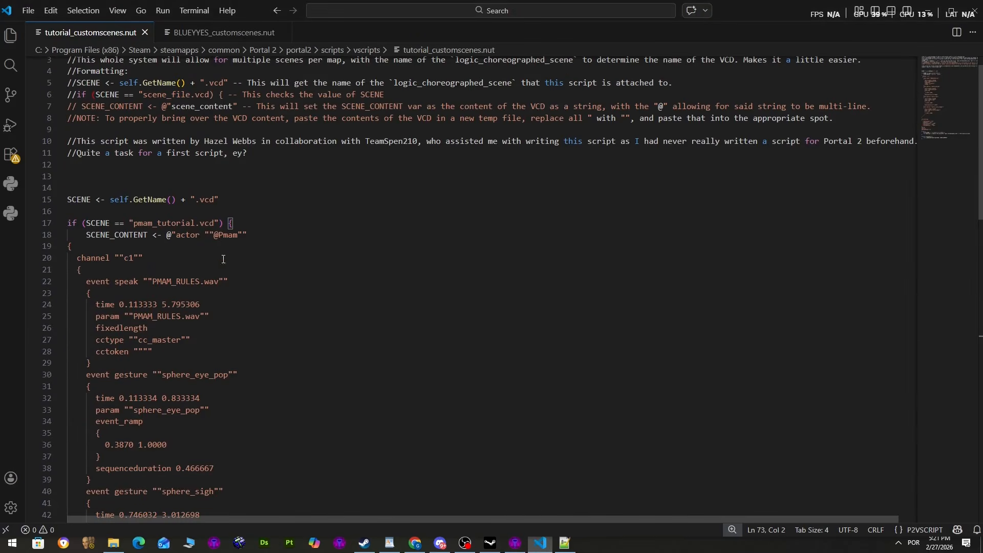
{"action": "left_click_drag", "start_coordinate": [194, 223], "coordinate": [134, 224]}
{"action": "key", "text": "ctrl+c"}
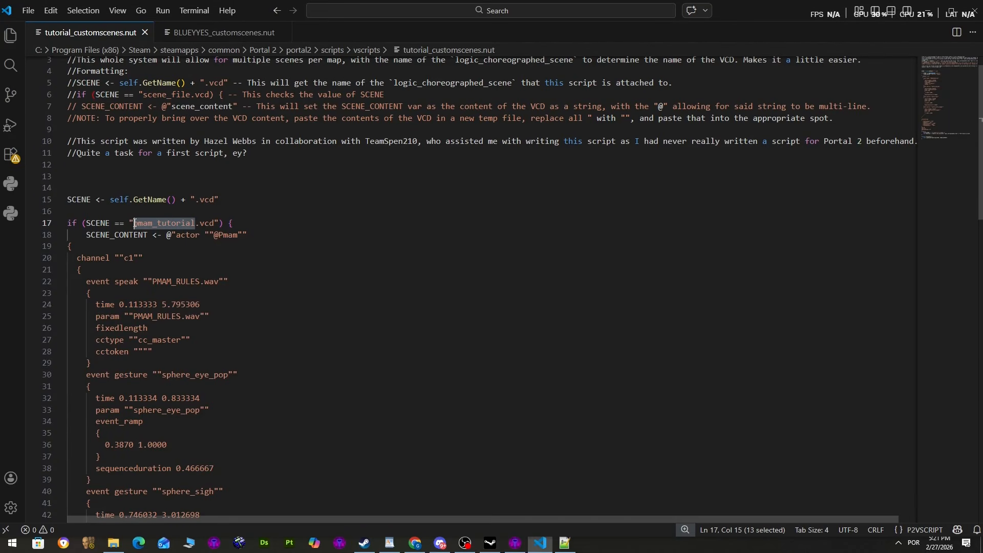
Switch to Hammer++ and rename the logic_choreographed_scene entity to pmam_tutorial, applying the change.
{"action": "left_click", "coordinate": [513, 544]}
{"action": "left_click", "coordinate": [491, 241]}
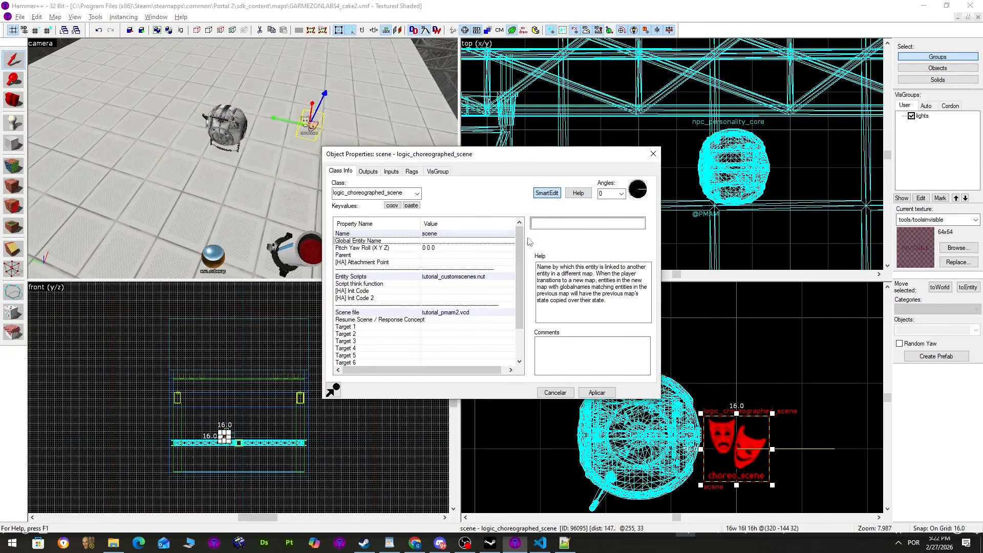
{"action": "left_click", "coordinate": [505, 234]}
{"action": "double_click", "coordinate": [564, 223]}
{"action": "key", "text": "ctrl+v"}
{"action": "left_click", "coordinate": [598, 392]}
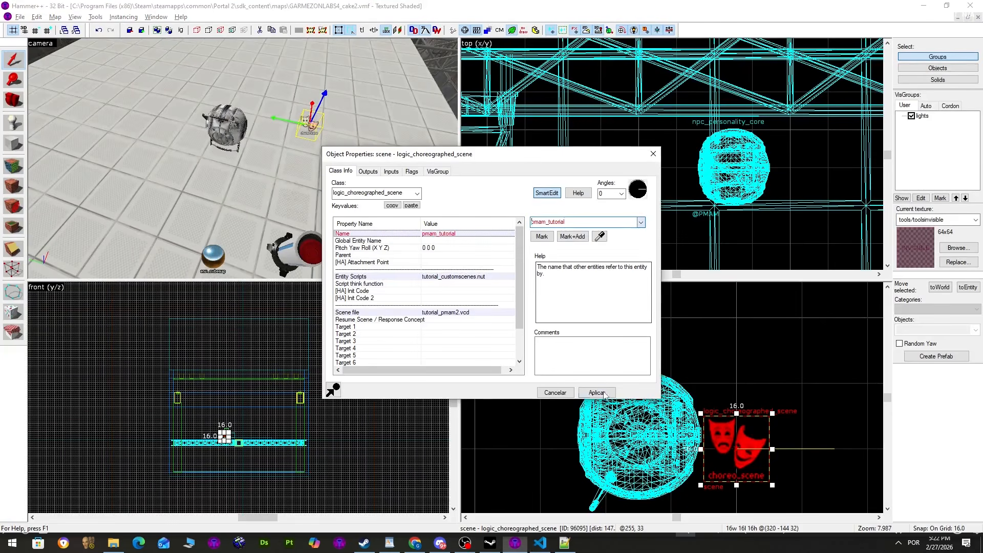
Retarget the prop_button's OnPressed output to the pmam_tutorial choreographed scene entity.
{"action": "left_click", "coordinate": [311, 251]}
{"action": "left_click", "coordinate": [367, 171]}
{"action": "left_click", "coordinate": [535, 312]}
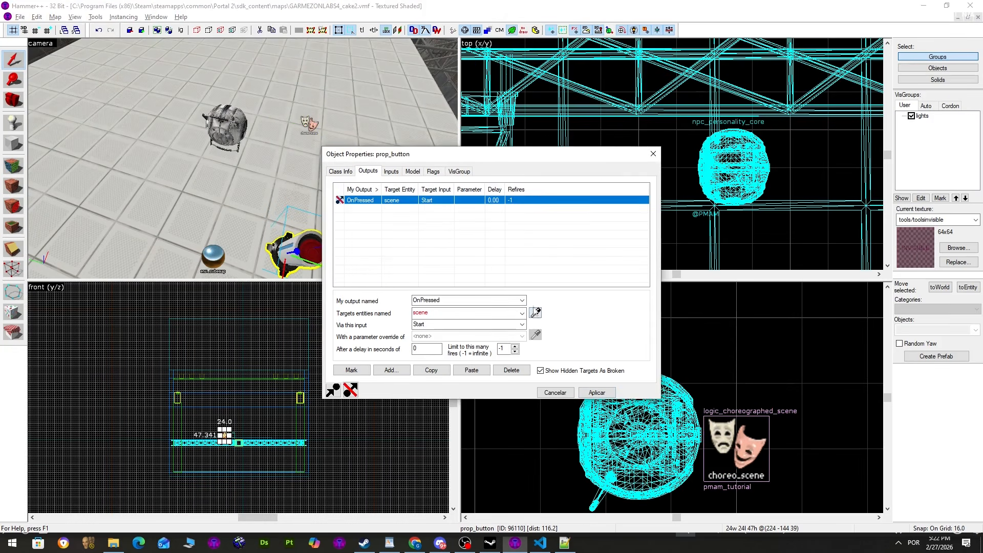
{"action": "left_click", "coordinate": [308, 119]}
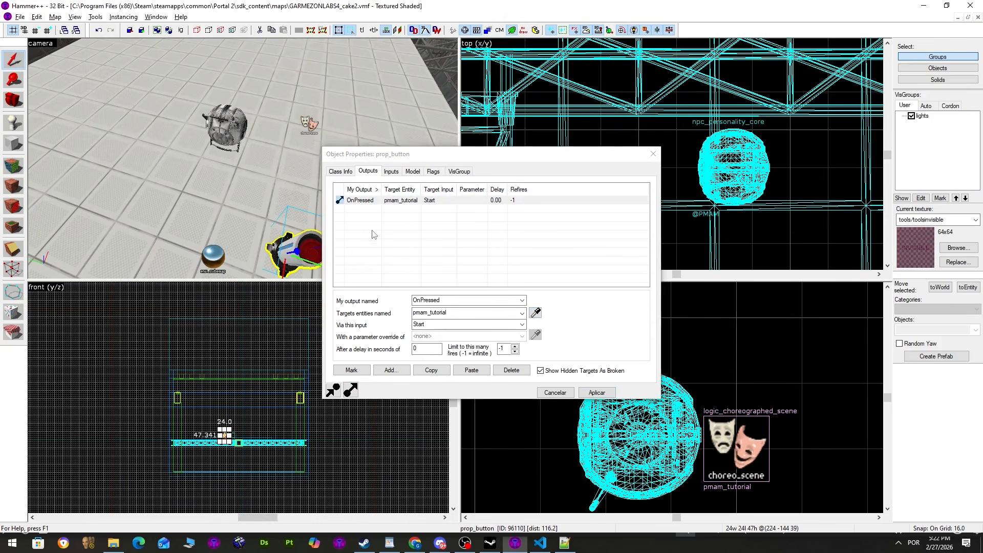
Check the keyvalues of the pmam_tutorial scene entity, close its properties, and compile and run the map.
{"action": "left_click", "coordinate": [302, 126]}
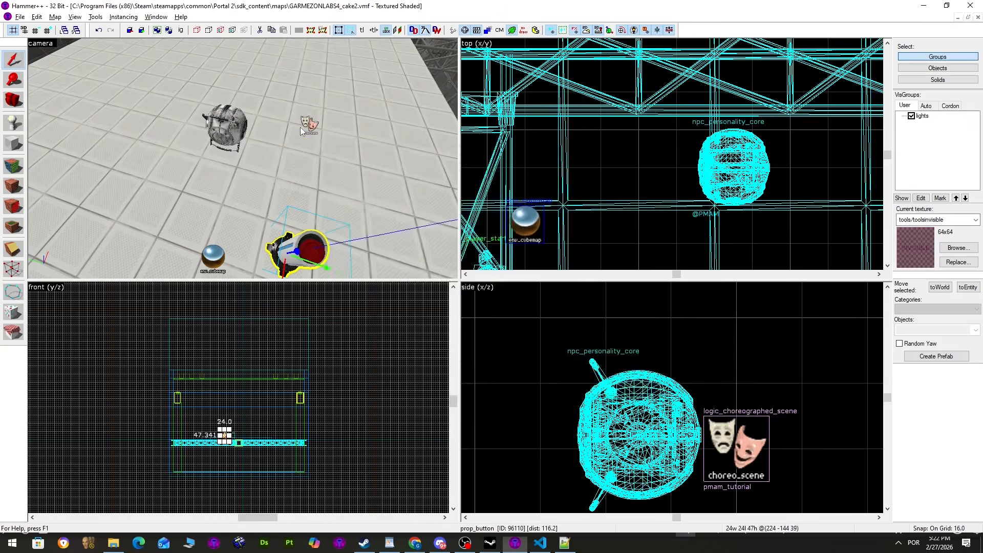
{"action": "left_click", "coordinate": [368, 171]}
{"action": "left_click", "coordinate": [341, 171]}
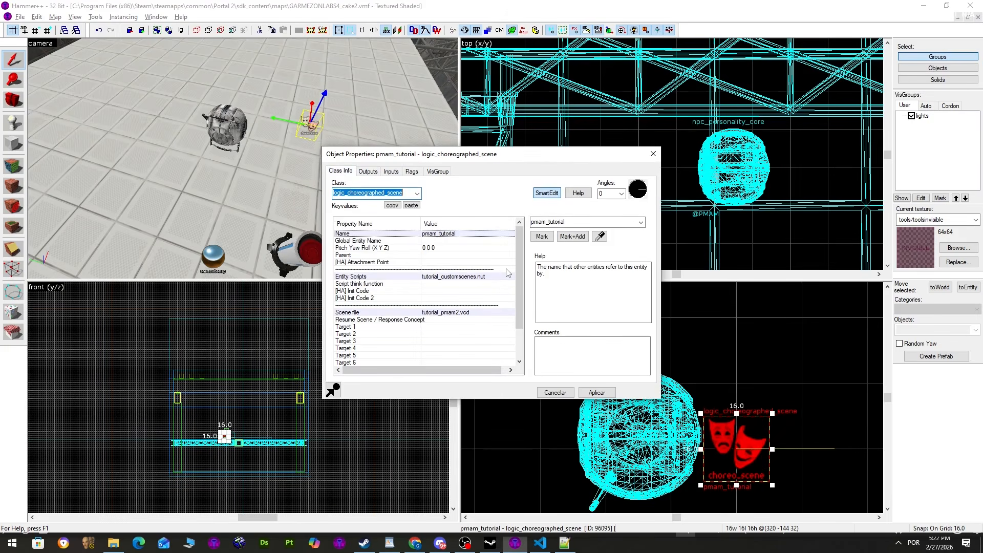
{"action": "key", "text": "Escape"}
{"action": "key", "text": "F9"}
{"action": "key", "text": "Return"}
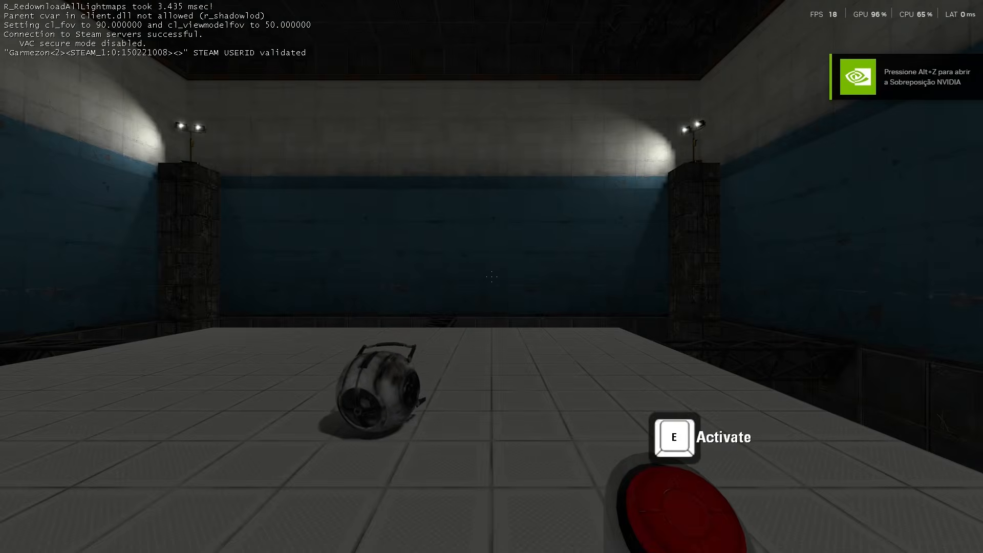
Activate the pedestal button in Portal 2 repeatedly to test the personality core's scene, and leave the game.
{"action": "key", "text": "e"}
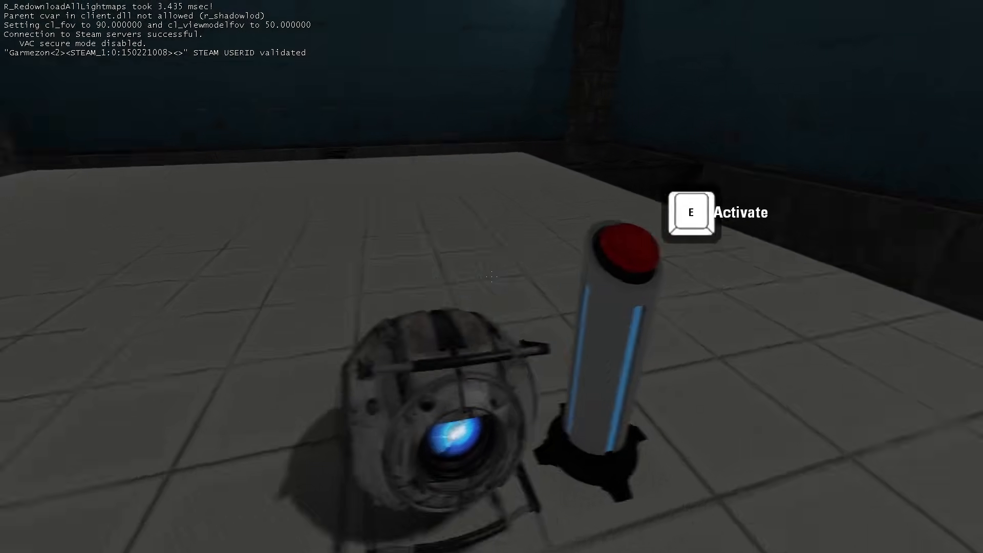
{"action": "key", "text": "e"}
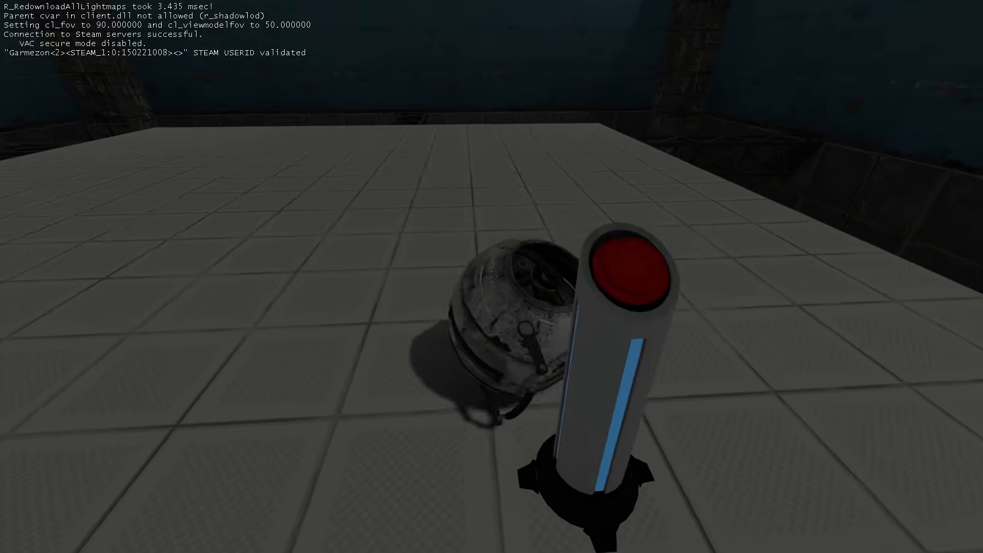
{"action": "key", "text": "e"}
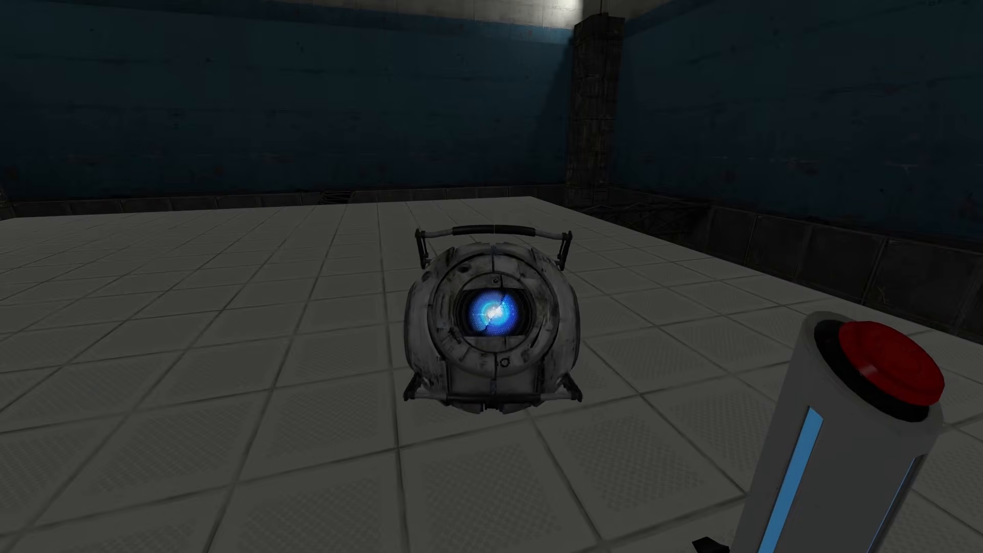
{"action": "key", "text": "e"}
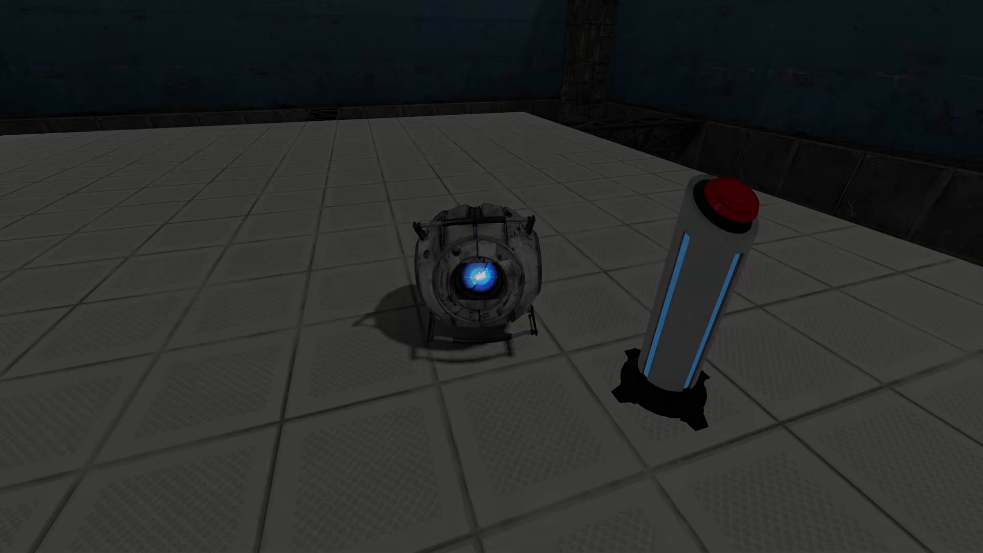
{"action": "key", "text": "grave"}
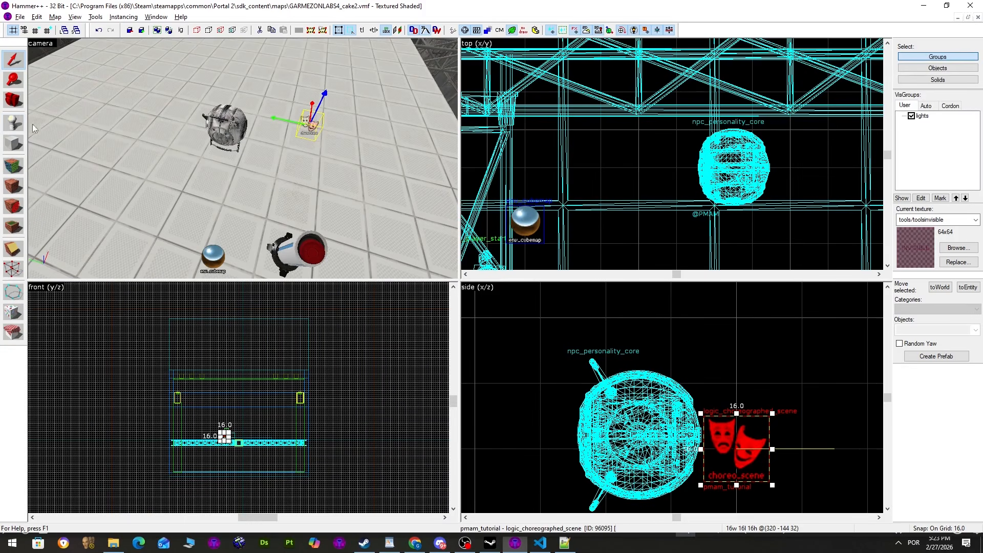
Place a comp_pack entity on the floor beside the personality core.
{"action": "left_click", "coordinate": [13, 123]}
{"action": "left_click", "coordinate": [904, 330]}
{"action": "type", "text": "p_pack"}
{"action": "left_click", "coordinate": [910, 81]}
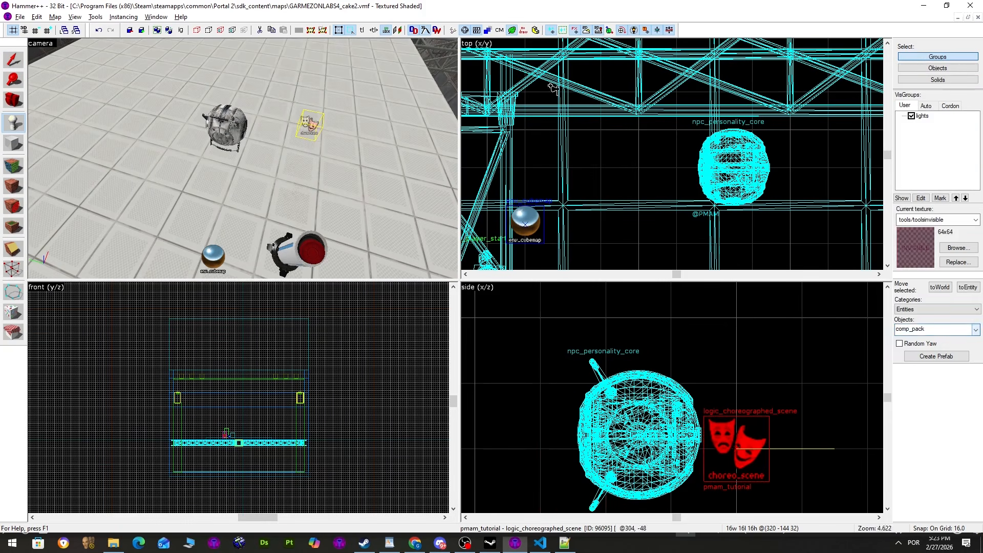
{"action": "left_click", "coordinate": [259, 157]}
Set the first Sound keyvalue of the comp_pack entity to pmam_rules.wav and apply it.
{"action": "left_click", "coordinate": [21, 64]}
{"action": "left_click", "coordinate": [258, 158]}
{"action": "double_click", "coordinate": [258, 158]}
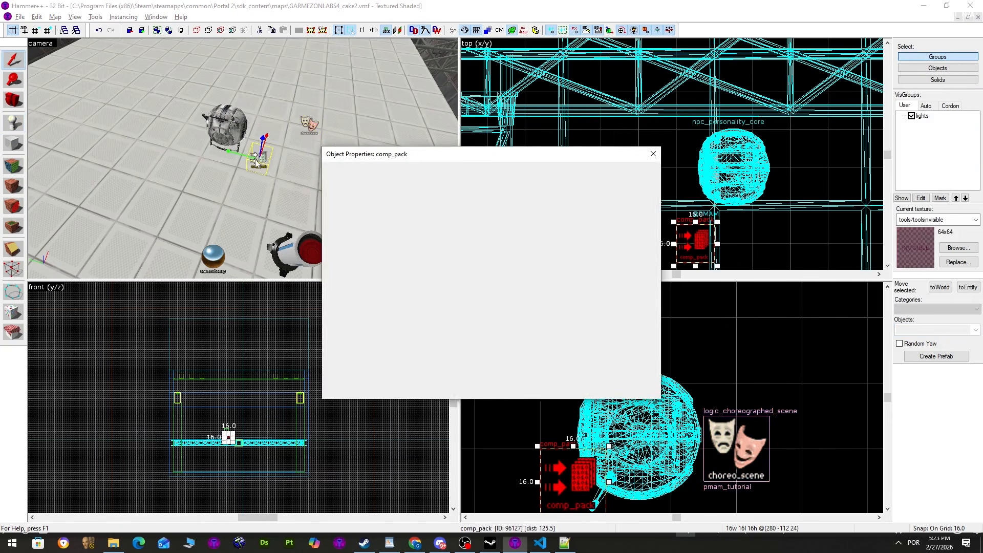
{"action": "left_click", "coordinate": [543, 238]}
{"action": "left_click", "coordinate": [429, 170]}
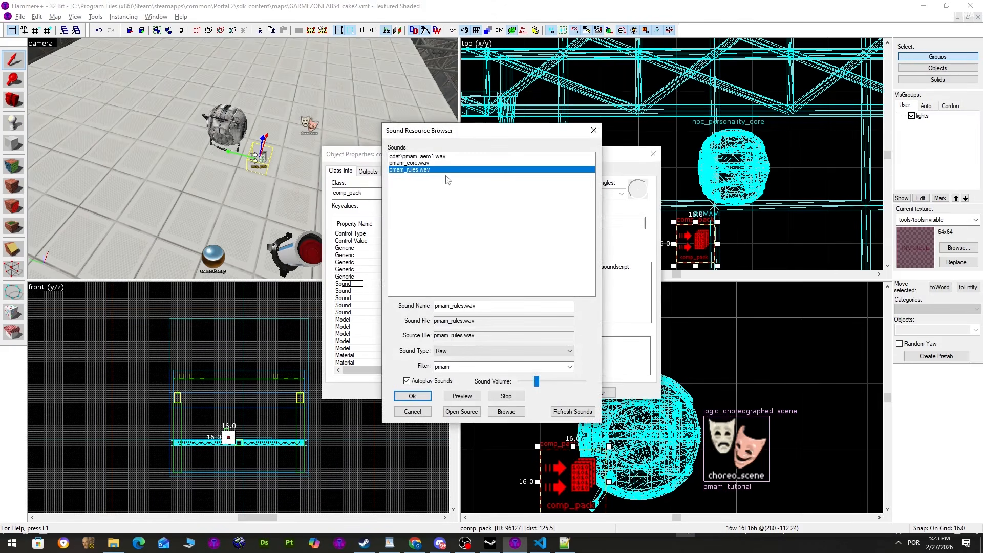
{"action": "left_click", "coordinate": [412, 396]}
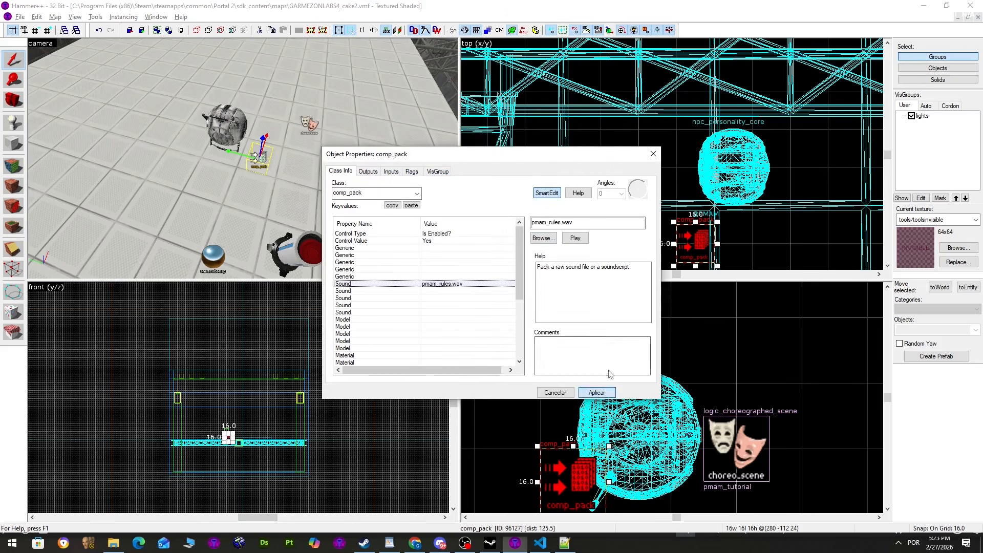
Enable the Portal 2 bin command in the Fast run configuration and compile the map.
{"action": "left_click", "coordinate": [475, 268]}
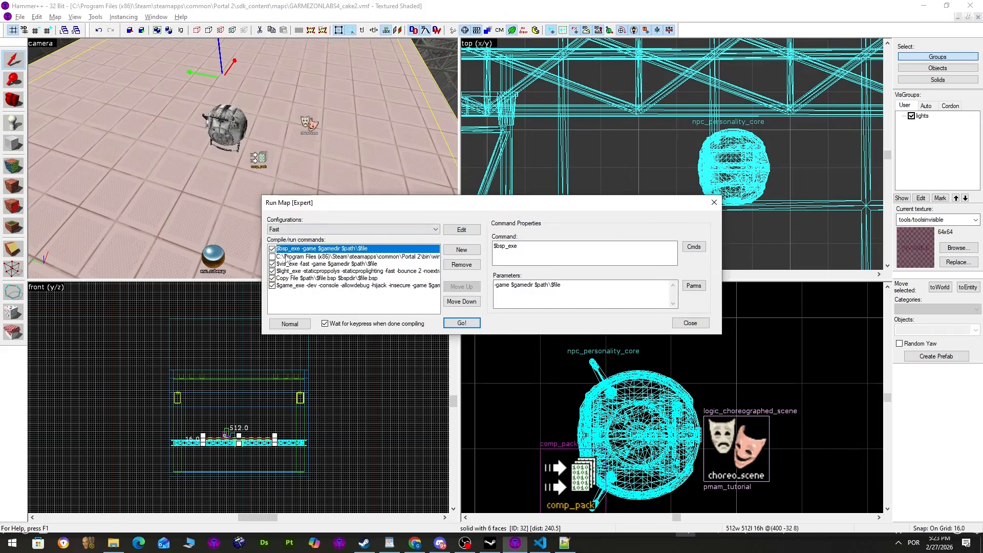
{"action": "left_click", "coordinate": [286, 255]}
{"action": "key", "text": "Return"}
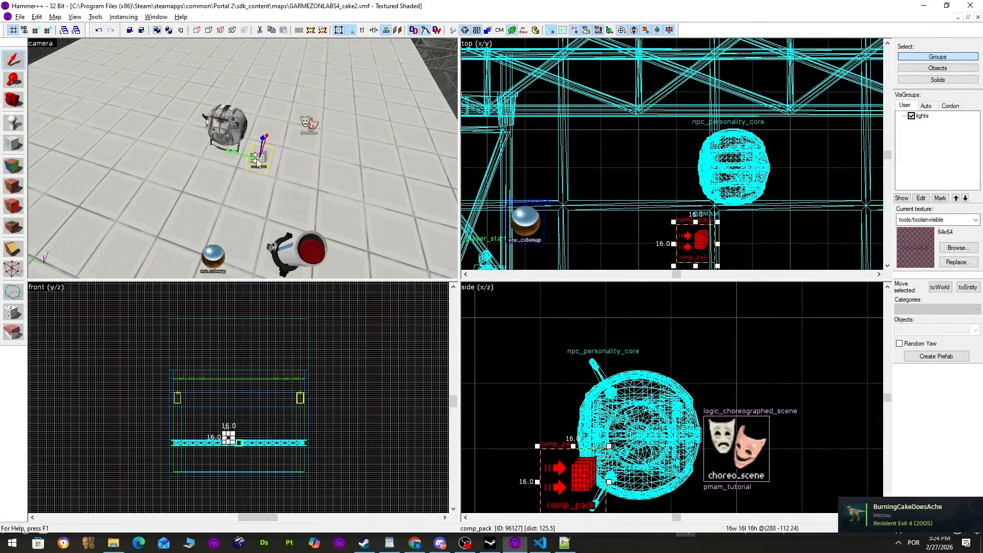
Switch to File Explorer and browse to the portal2 maps folder to locate the compiled map.
{"action": "left_click", "coordinate": [117, 545]}
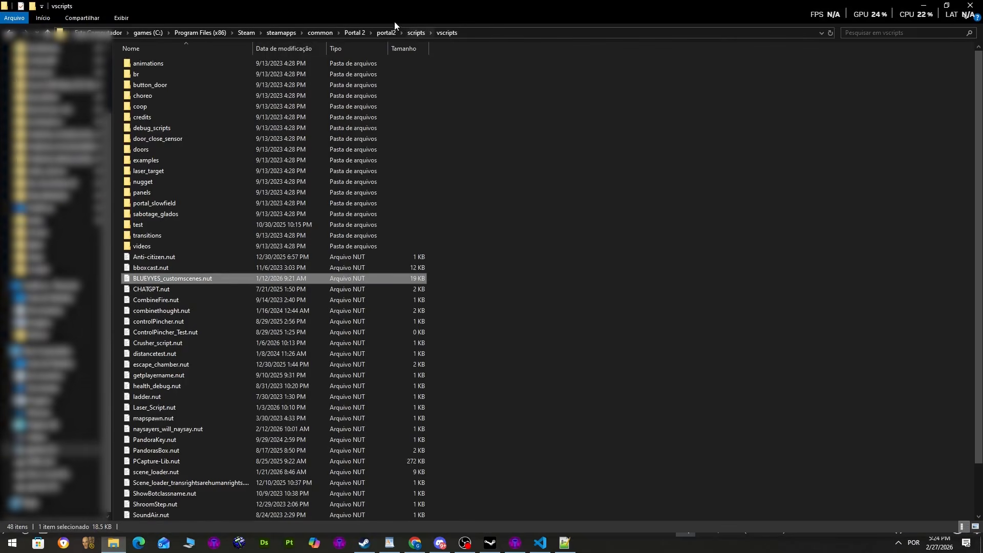
{"action": "left_click", "coordinate": [385, 32]}
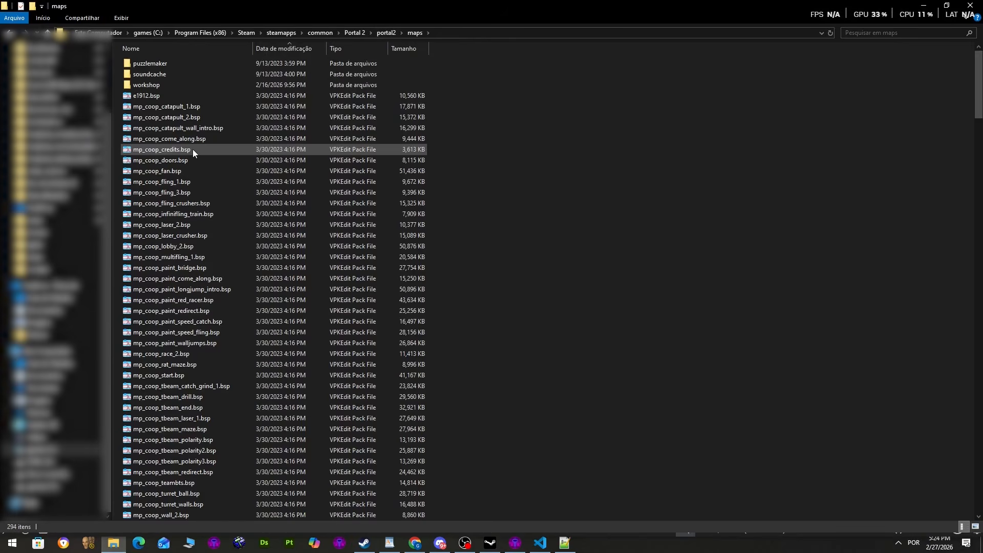
{"action": "left_click", "coordinate": [315, 333]}
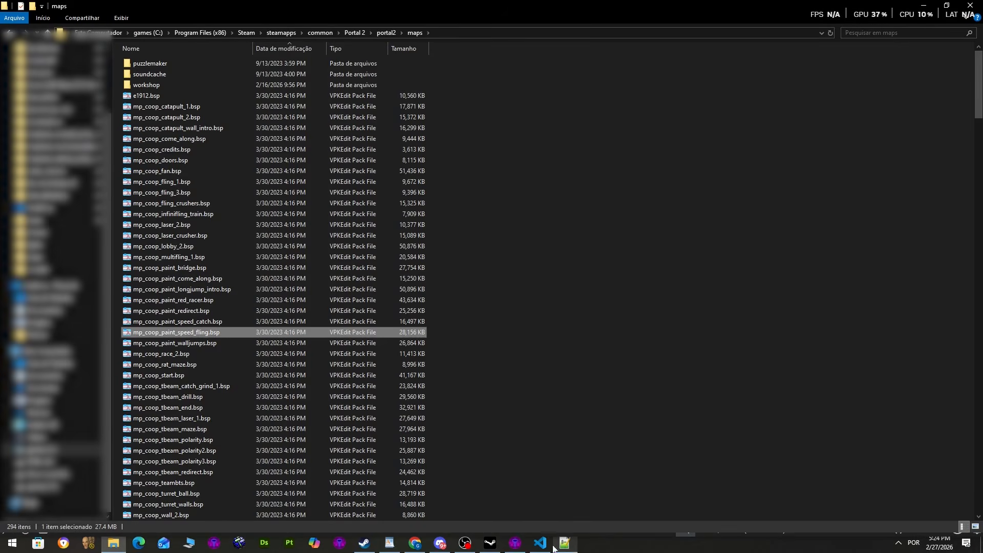
{"action": "left_click", "coordinate": [514, 543]}
{"action": "left_click", "coordinate": [514, 544]}
{"action": "key", "text": "g"}
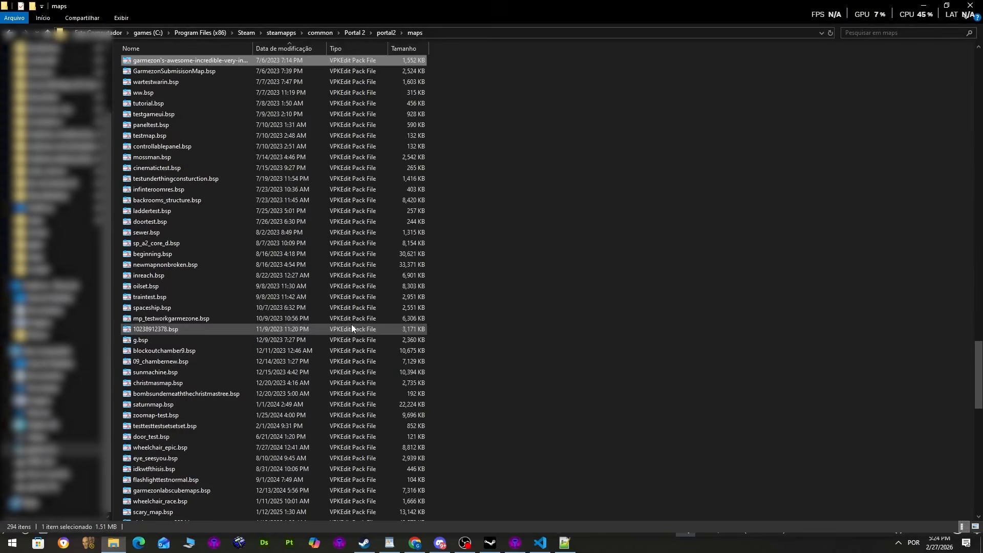
Search the maps folder for "garmezonlabs" and open garmezonlabs4_cake2.bsp in VPKEdit.
{"action": "left_click", "coordinate": [859, 30]}
{"action": "type", "text": "garmezonlabs"}
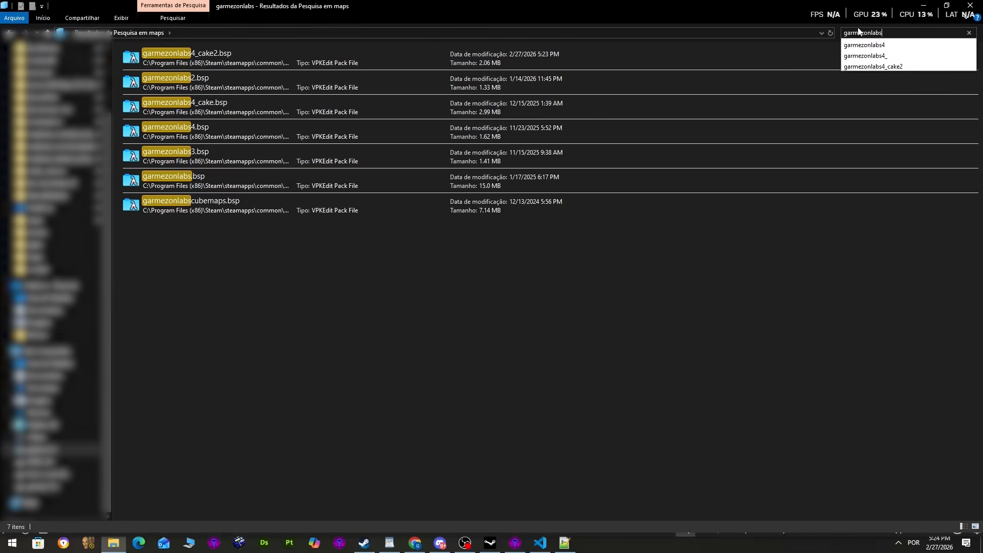
{"action": "left_click", "coordinate": [219, 62]}
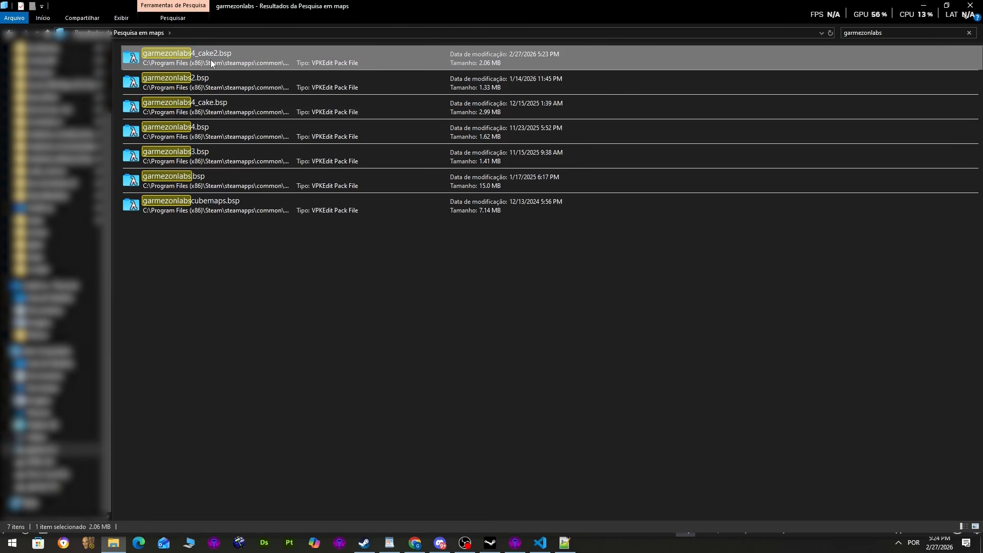
{"action": "double_click", "coordinate": [211, 59]}
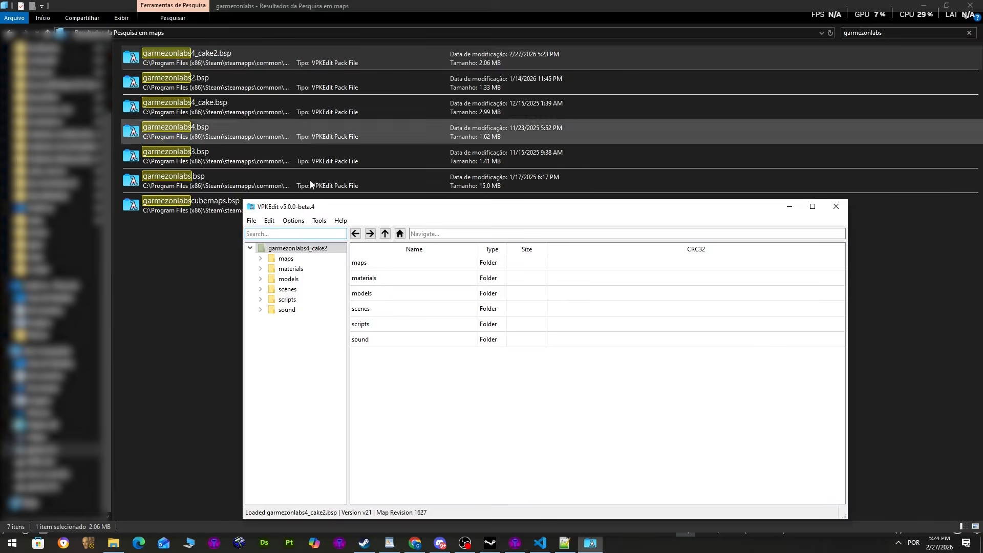
Inspect the packed sound folder and tutorial_customscenes.nut in the BSP, close VPKEdit, and return to Hammer++.
{"action": "double_click", "coordinate": [387, 339]}
{"action": "left_click", "coordinate": [388, 279]}
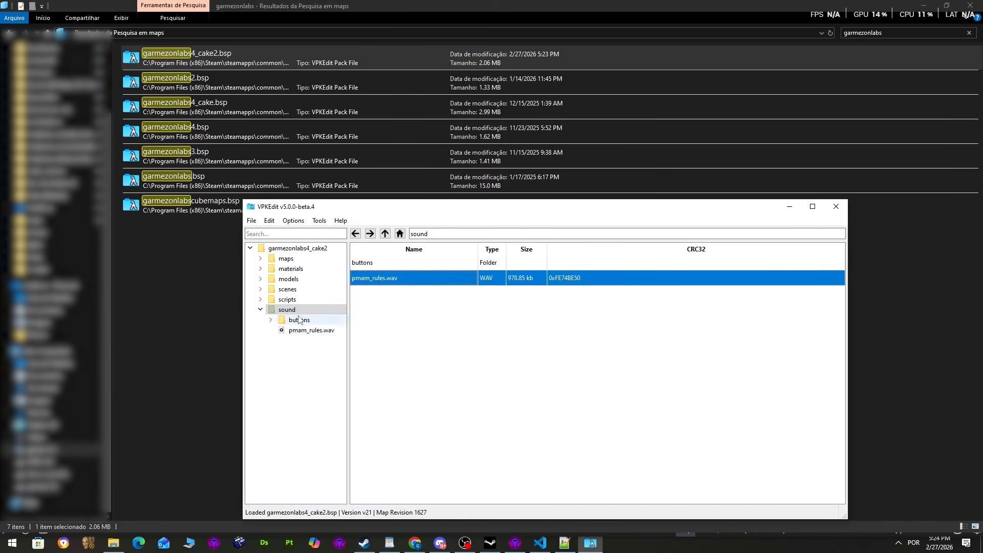
{"action": "left_click", "coordinate": [261, 299]}
{"action": "double_click", "coordinate": [286, 310]}
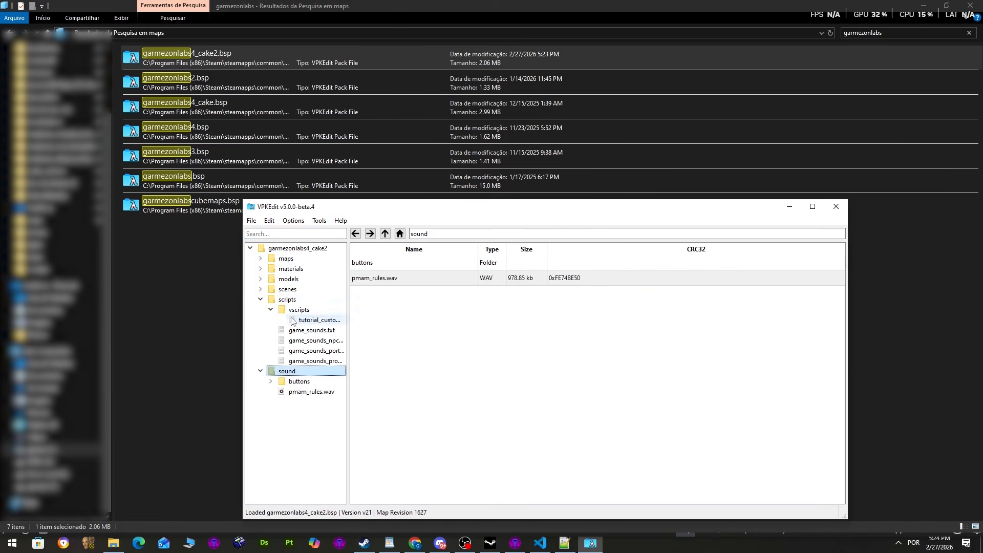
{"action": "left_click", "coordinate": [318, 320]}
{"action": "scroll", "coordinate": [519, 292], "scroll_direction": "down", "scroll_amount": 9}
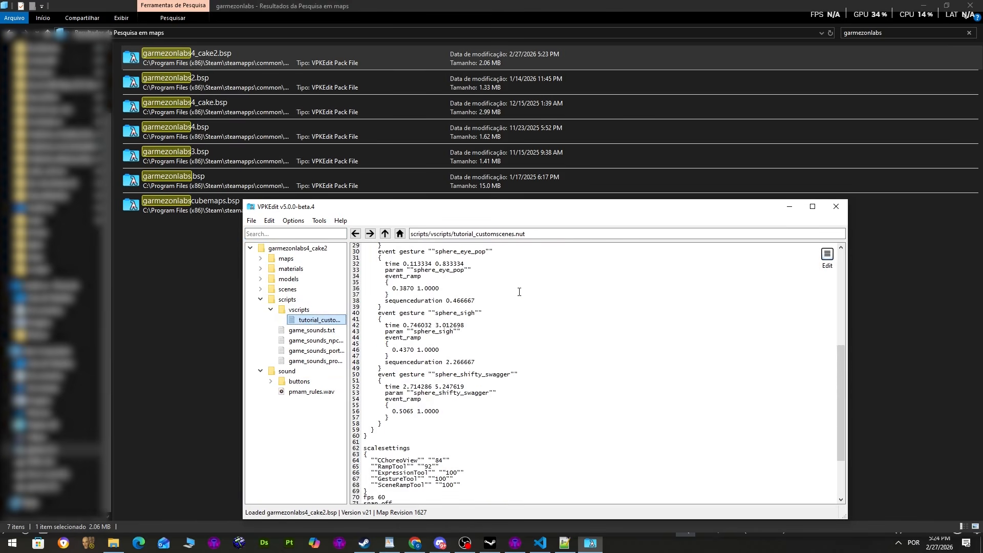
{"action": "scroll", "coordinate": [519, 292], "scroll_direction": "down", "scroll_amount": 4}
{"action": "left_click", "coordinate": [836, 207]}
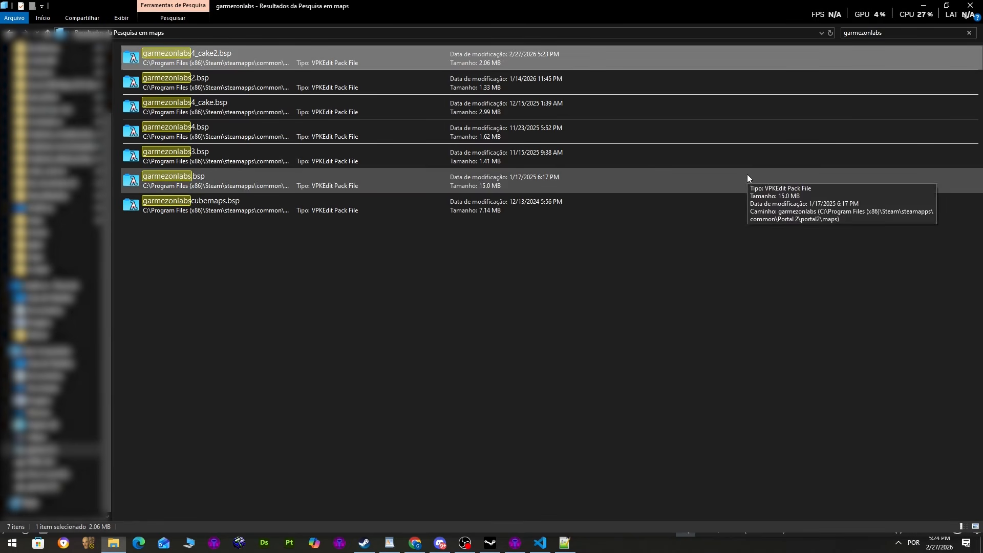
{"action": "left_click", "coordinate": [521, 542]}
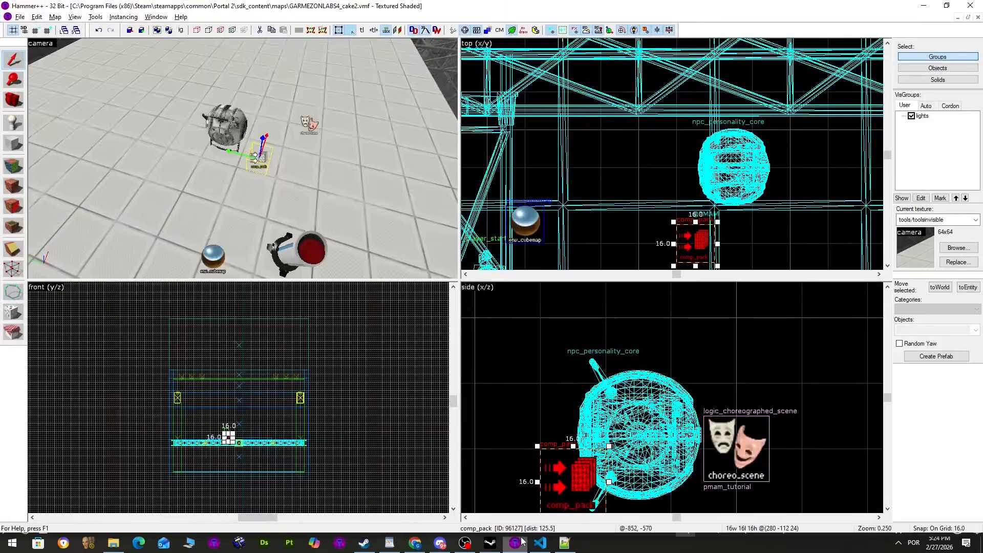